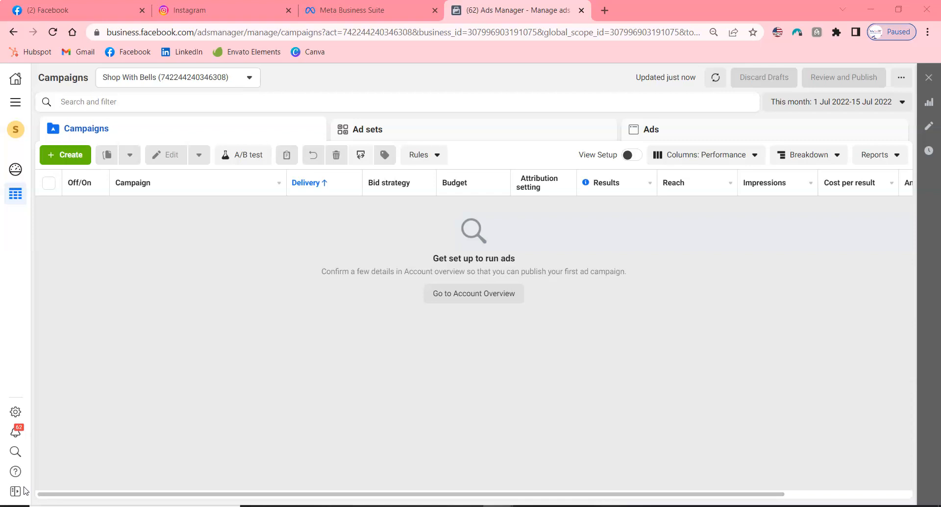
pyautogui.moveTo(316, 506)
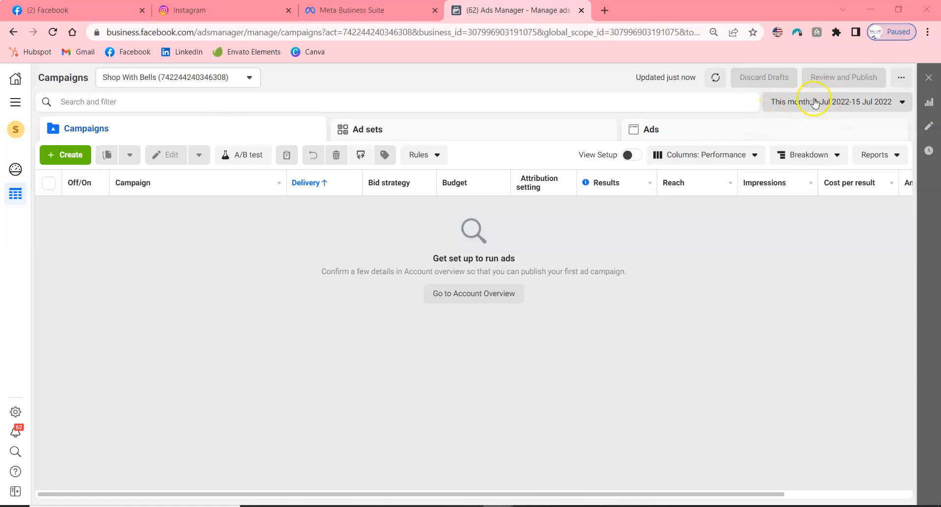
pyautogui.click(851, 116)
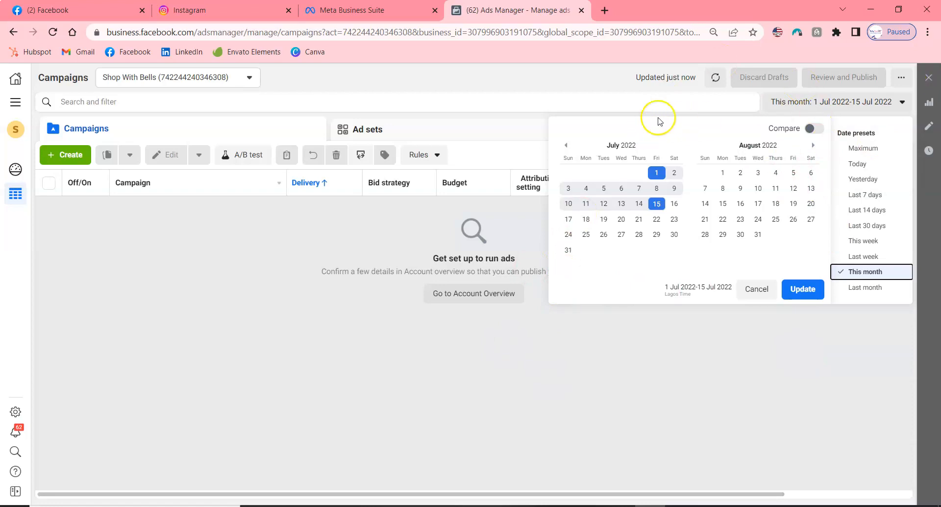
pyautogui.click(812, 111)
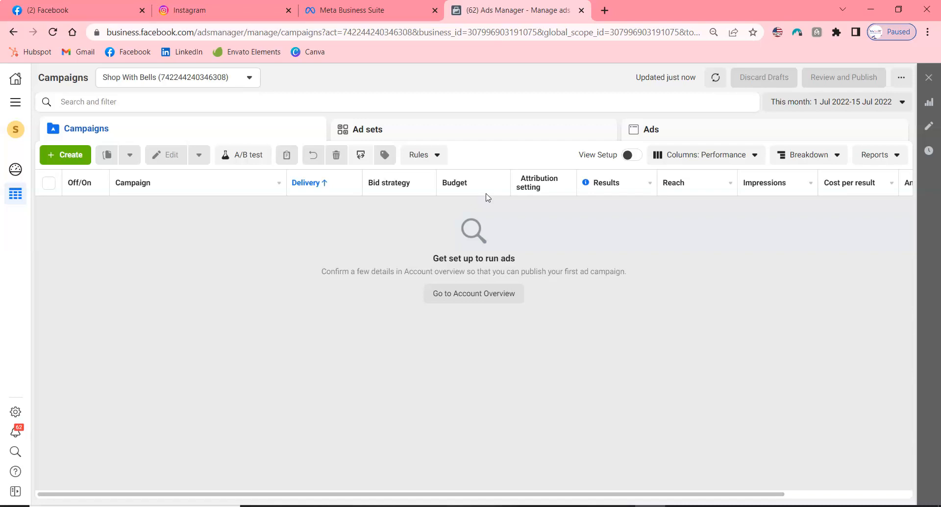
# Open facebook.com in a new browser tab.
pyautogui.click(604, 11)
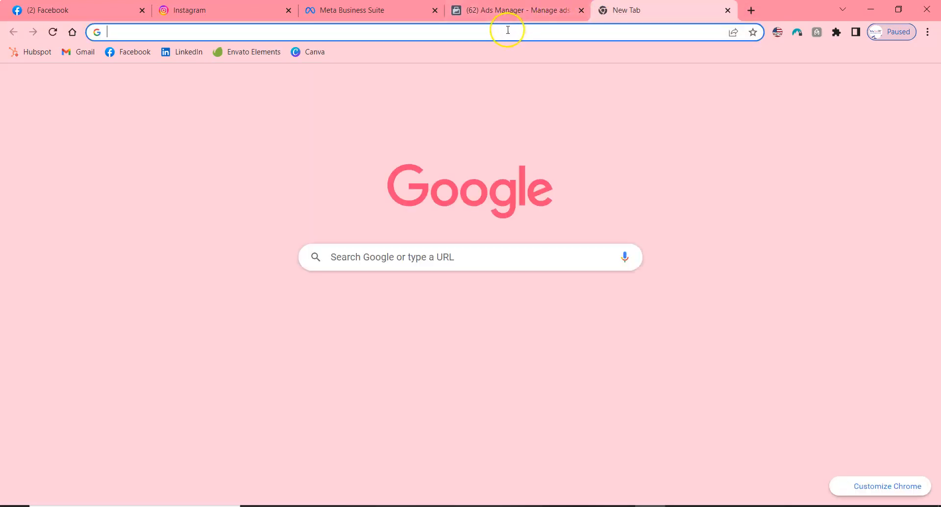
pyautogui.write('facebook.com')
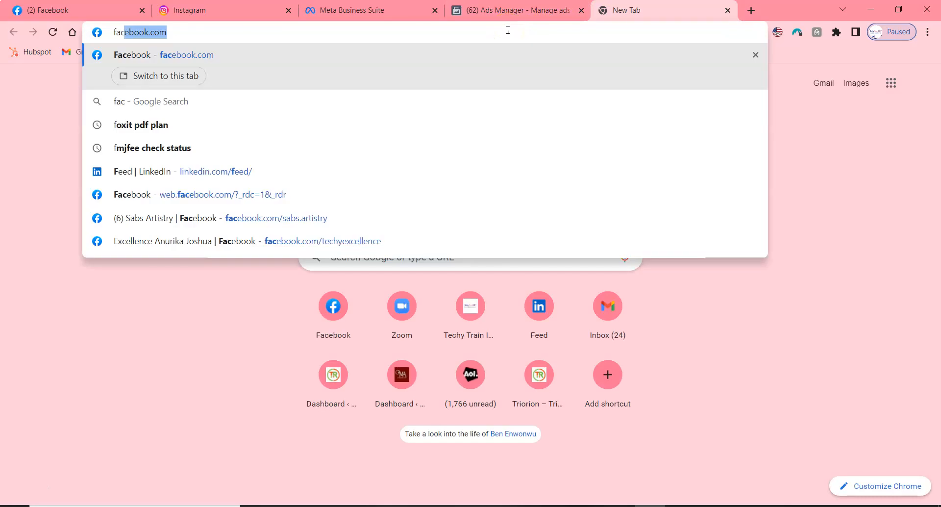
pyautogui.press('Return')
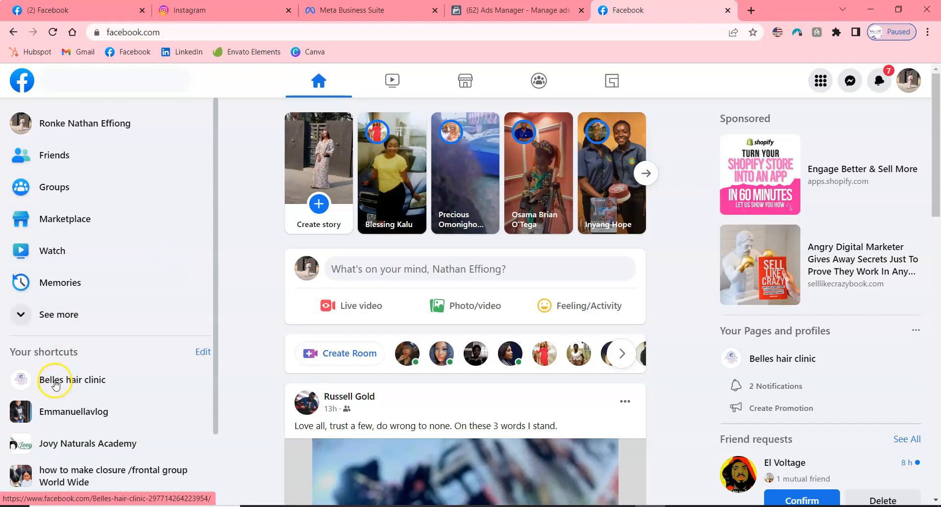
# Open the Belles hair clinic page from the shortcuts and dismiss the WhatsApp ad prompt and the Marketplace chat.
pyautogui.click(56, 382)
pyautogui.click(74, 382)
pyautogui.click(74, 382)
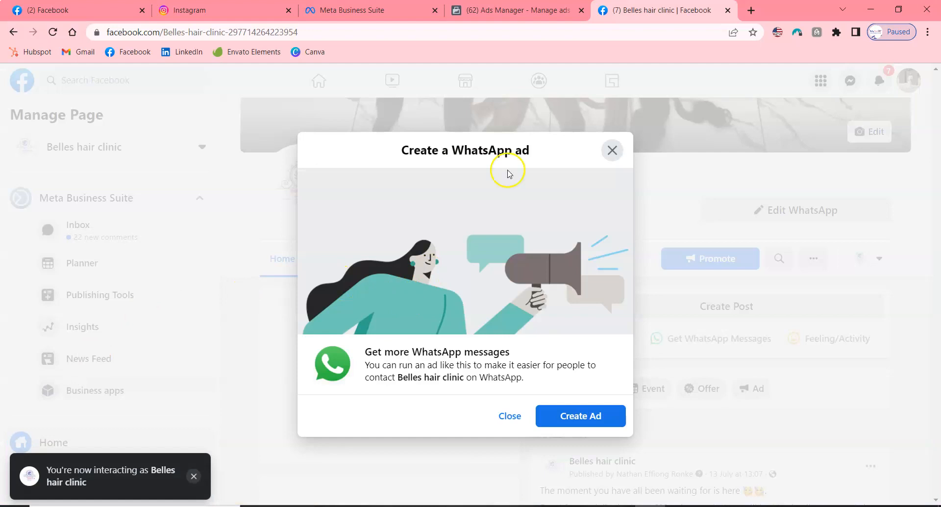
pyautogui.click(613, 153)
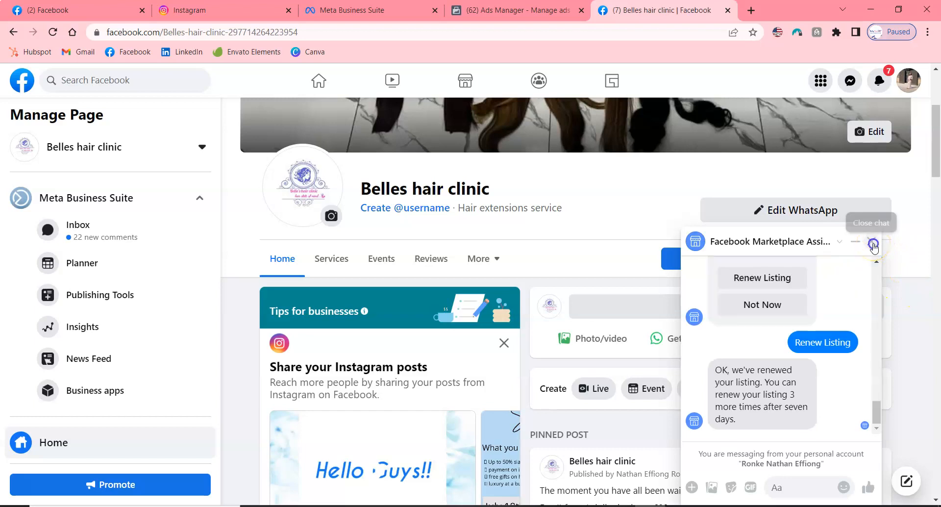
pyautogui.click(873, 243)
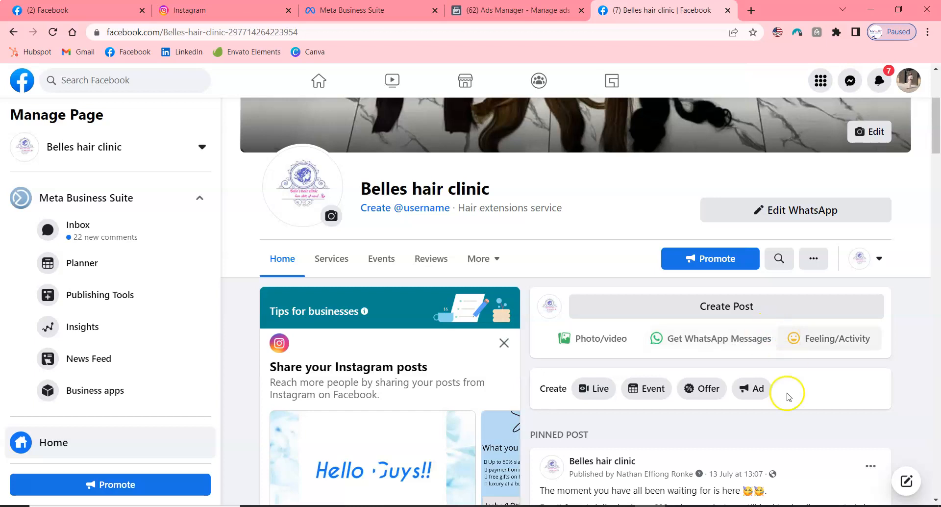
# Start a new photo post on the page with the image "Vietnam Super Double Drawn" from the Downloads folder.
pyautogui.scroll(-7, 687, 417)
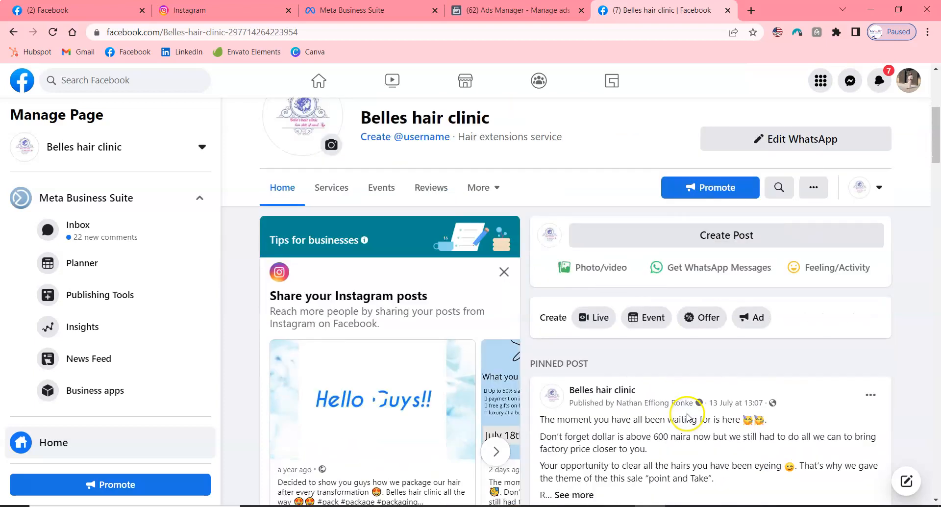
pyautogui.scroll(6, 687, 417)
pyautogui.scroll(3, 687, 417)
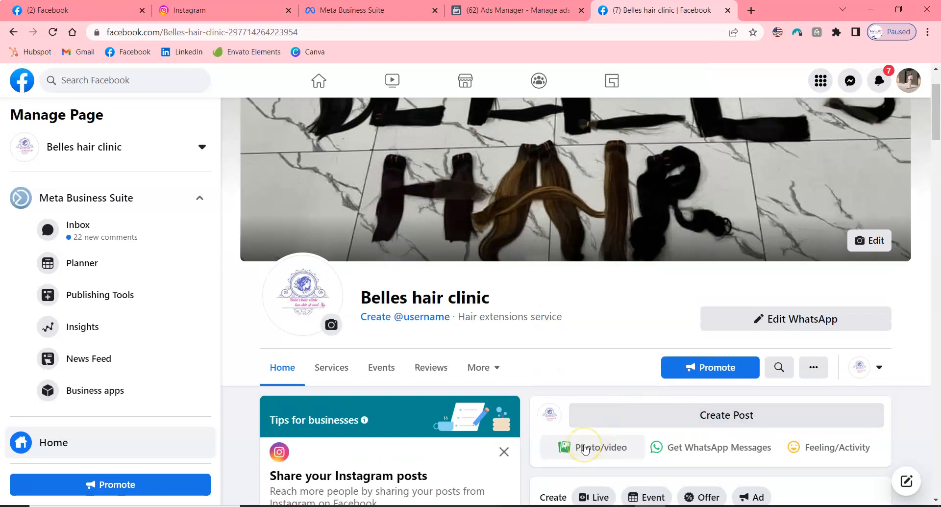
pyautogui.click(584, 449)
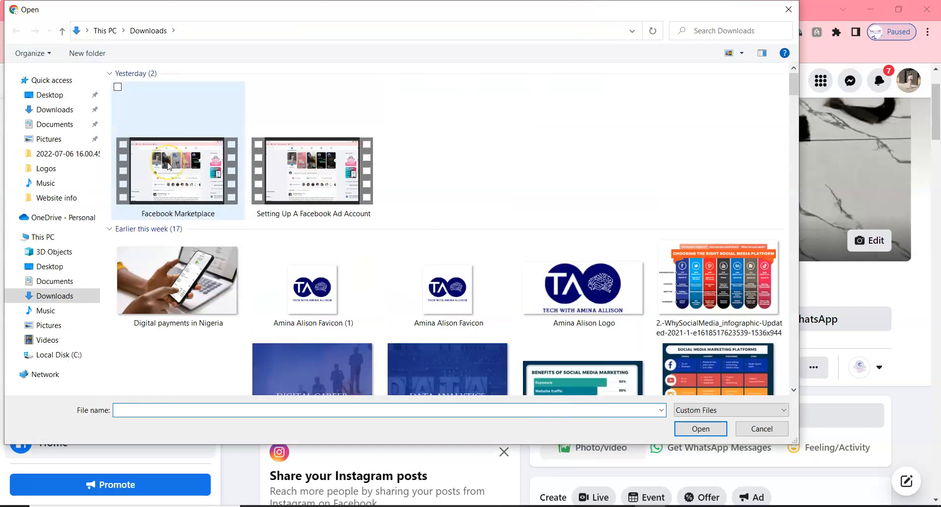
pyautogui.click(463, 192)
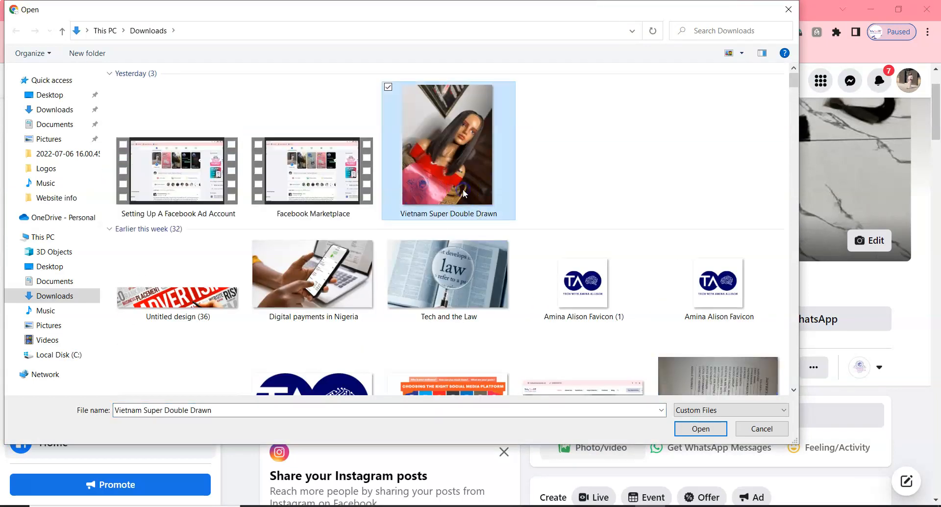
pyautogui.click(696, 430)
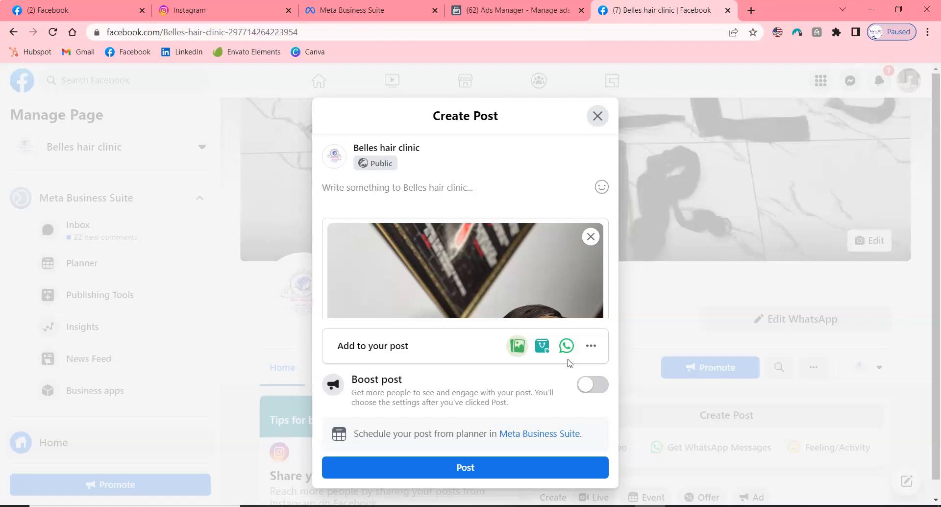
# Write the caption "14" 200g Vietnam super double drawn available for sale and ready for immediate delivery." followed by "Price: N90,000" on its own line.
pyautogui.moveTo(535, 258)
pyautogui.write('14" 200g Vietnam super double drawn available for sale and ready for immediate delivery.  Price: N90,000')
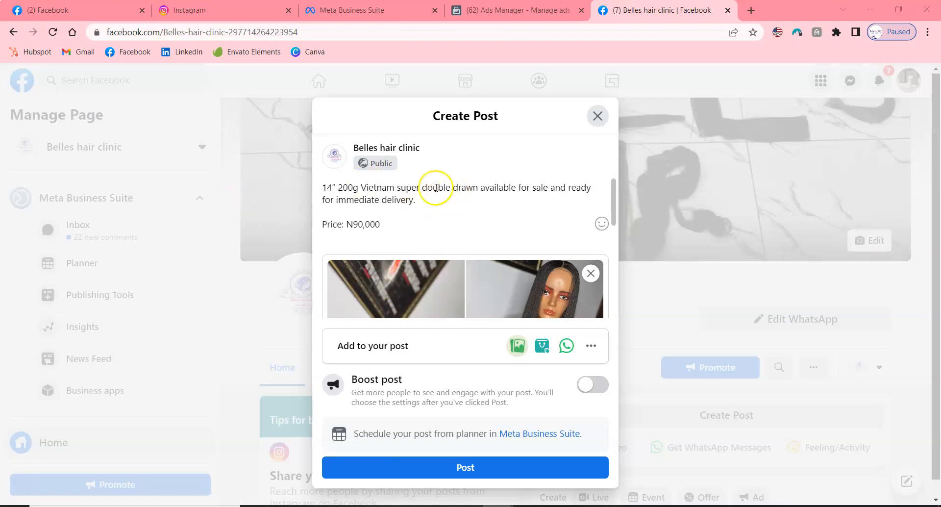
# Add the line "To purchase, Call/WhatsApp:" to the caption, separated from the price by a blank line.
pyautogui.click(384, 225)
pyautogui.press('Return')
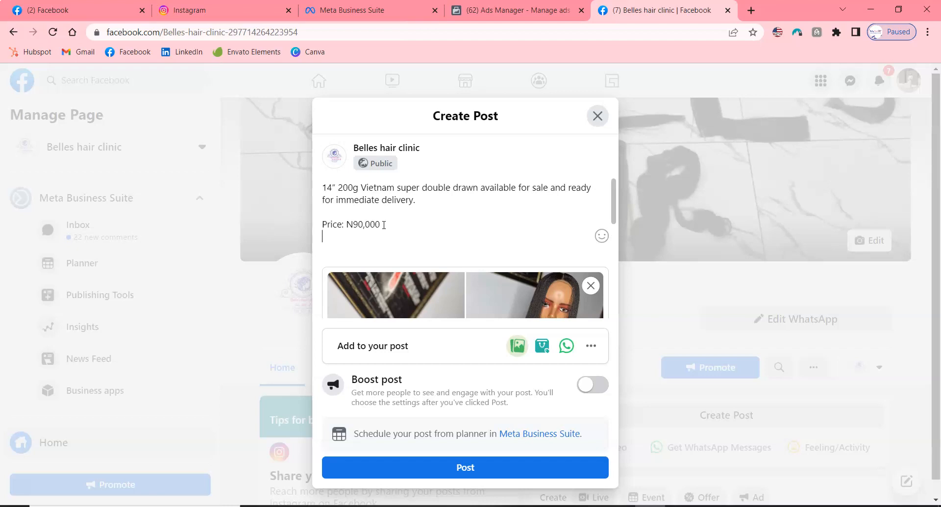
pyautogui.press('Return')
pyautogui.write('To purch')
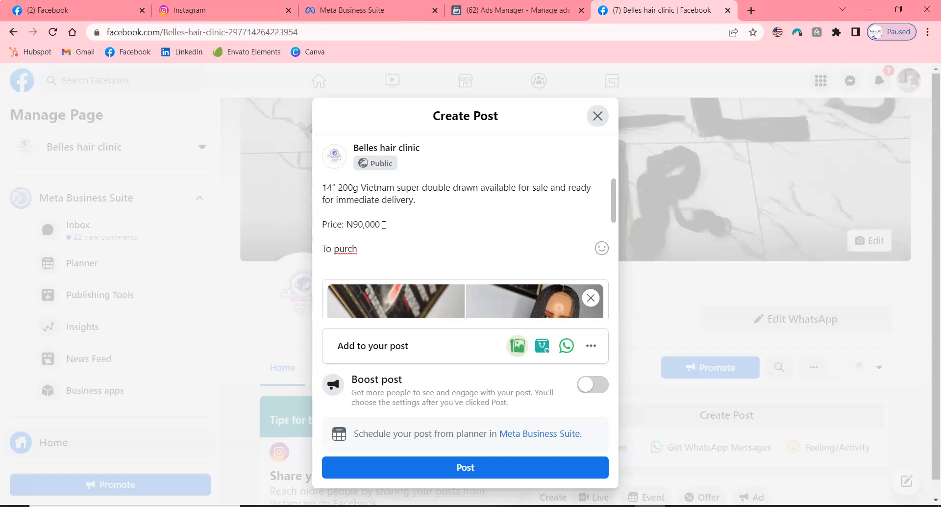
pyautogui.write('ase, call /WhatsApp')
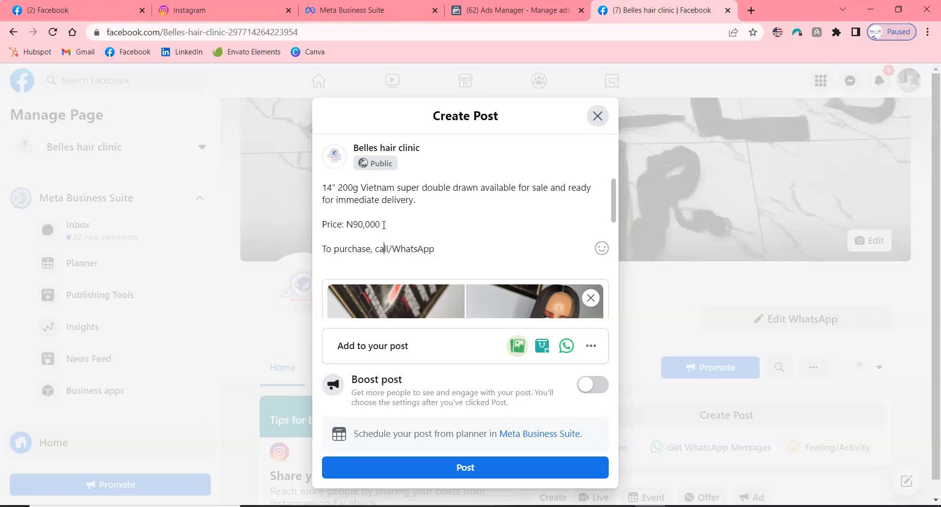
pyautogui.press('BackSpace')
pyautogui.write('C')
pyautogui.click(442, 245)
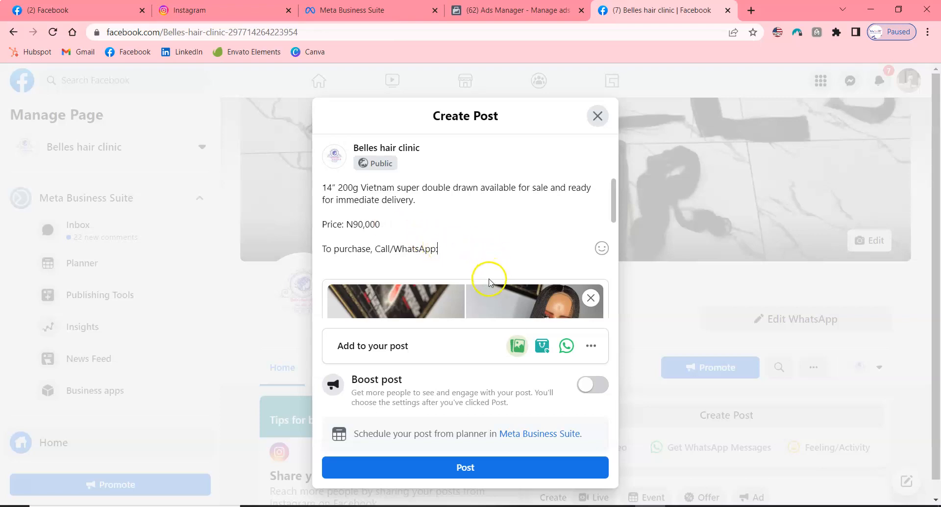
# Remove "Call/" from the caption's purchase line and add a WhatsApp button to the post.
pyautogui.click(395, 248)
pyautogui.press('BackSpace')
pyautogui.press('BackSpace')
pyautogui.press('BackSpace')
pyautogui.press('BackSpace')
pyautogui.press('BackSpace')
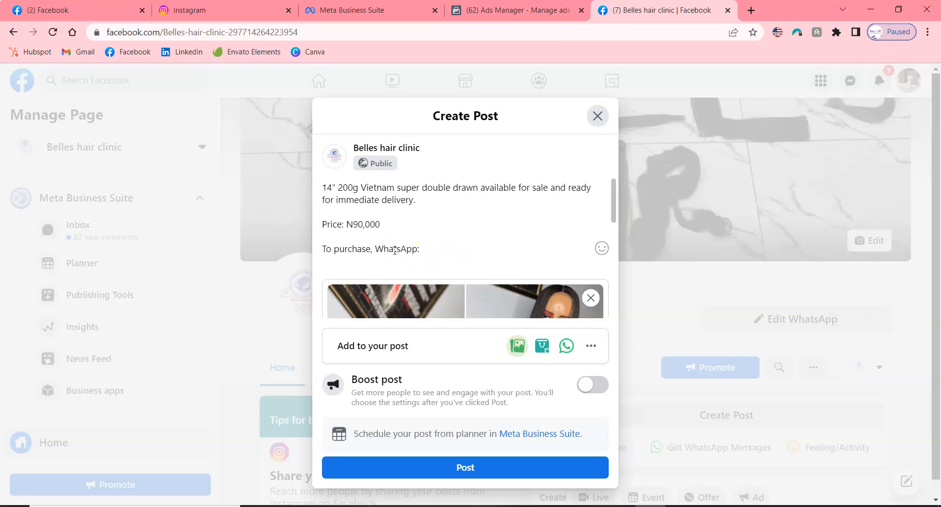
pyautogui.click(565, 345)
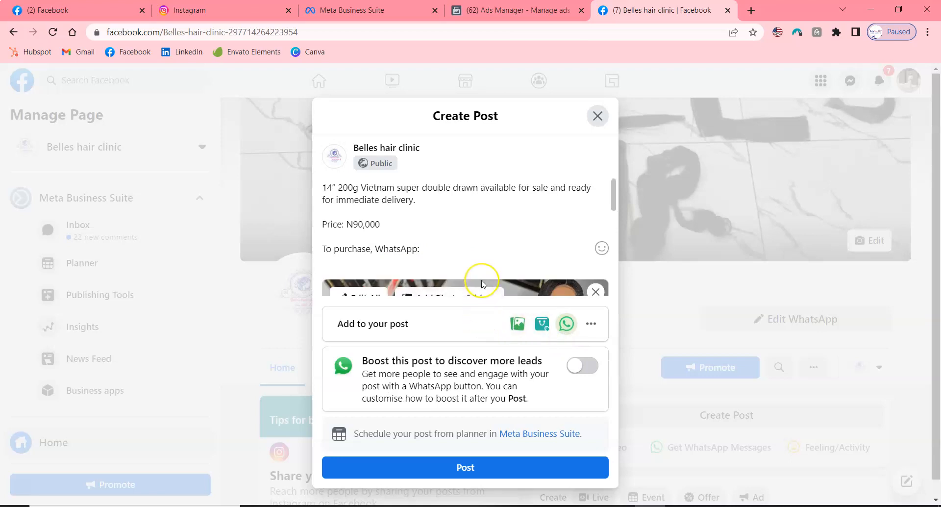
pyautogui.scroll(-3, 481, 283)
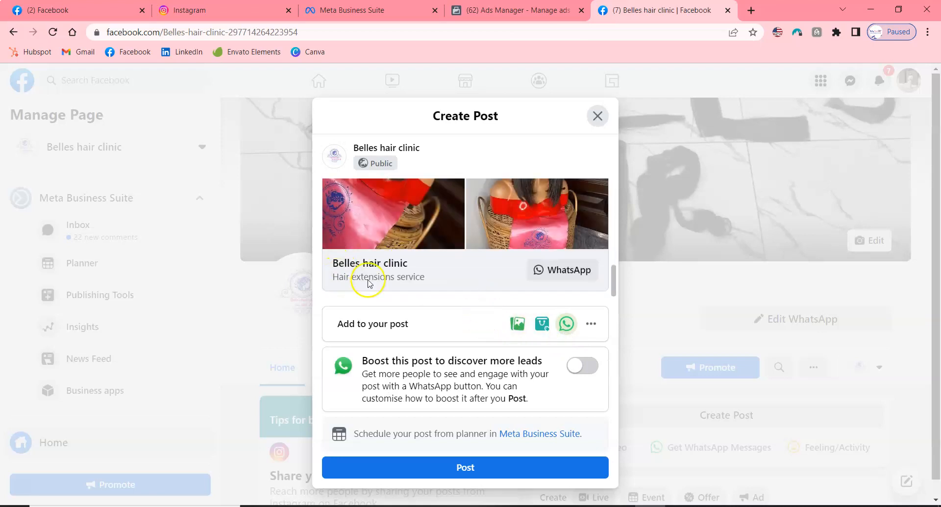
pyautogui.scroll(3, 478, 269)
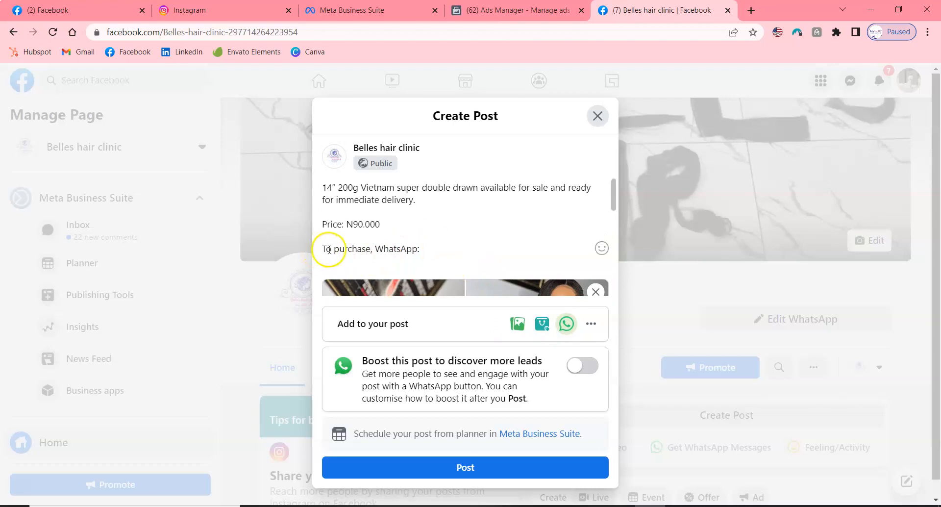
# Reword the purchase line to "To purchase, click on the button below.".
pyautogui.click(325, 249)
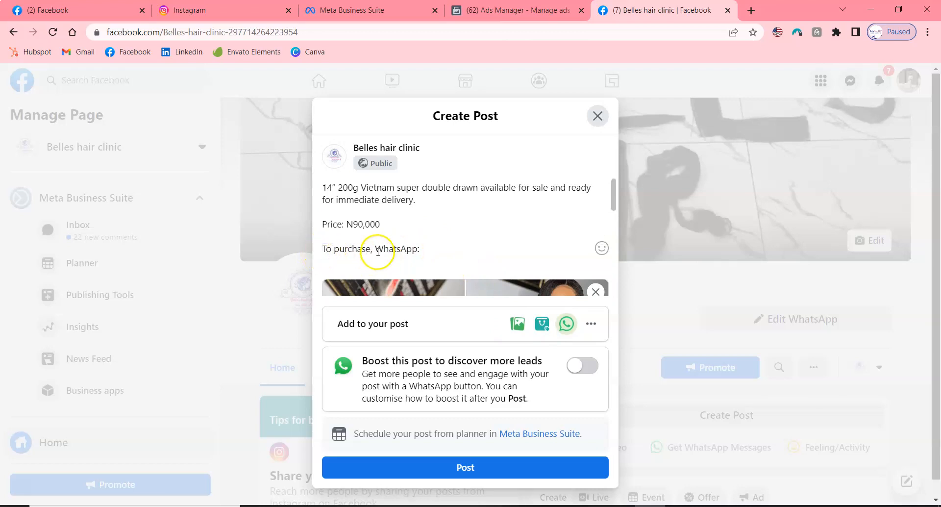
pyautogui.moveTo(375, 250); pyautogui.dragTo(448, 250)
pyautogui.press('BackSpace')
pyautogui.press('BackSpace')
pyautogui.press('BackSpace')
pyautogui.write(', click on the button below.')
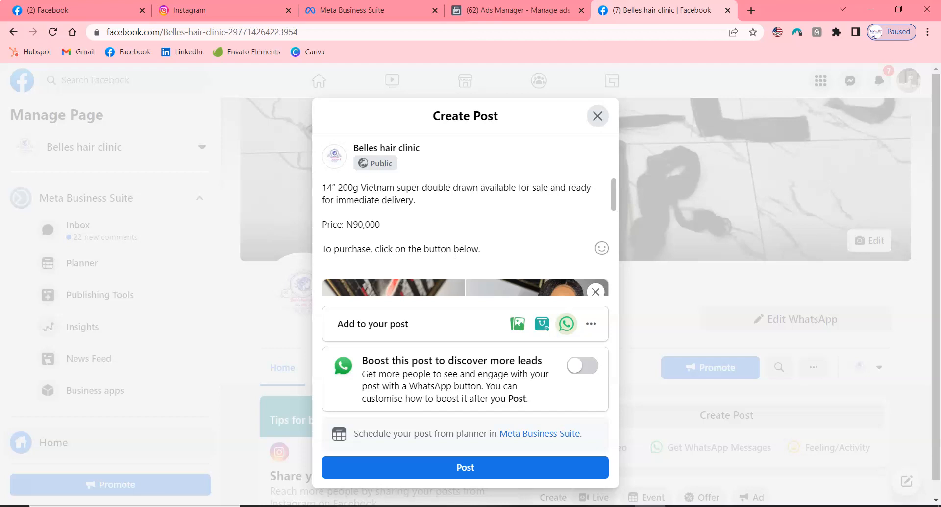
# Extend the purchase line so that it ends with "or send us a DM.".
pyautogui.scroll(-5, 455, 253)
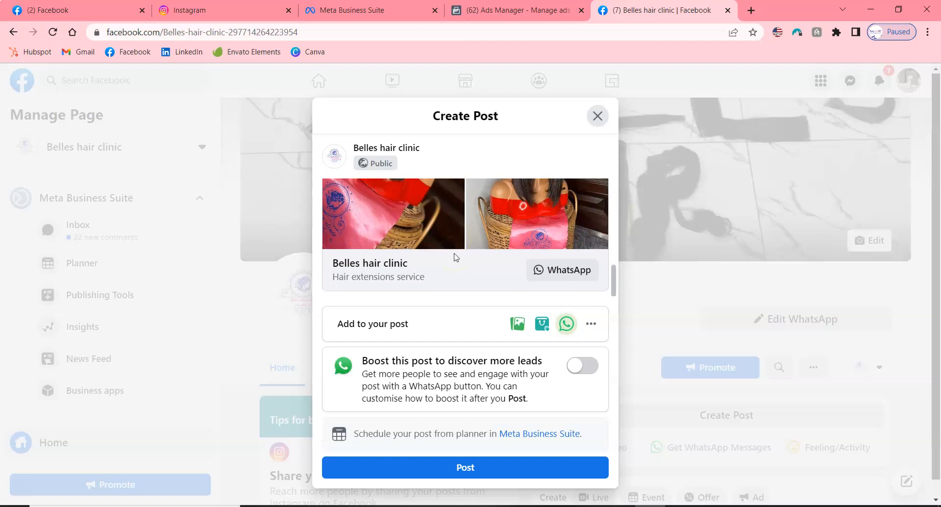
pyautogui.scroll(3, 454, 255)
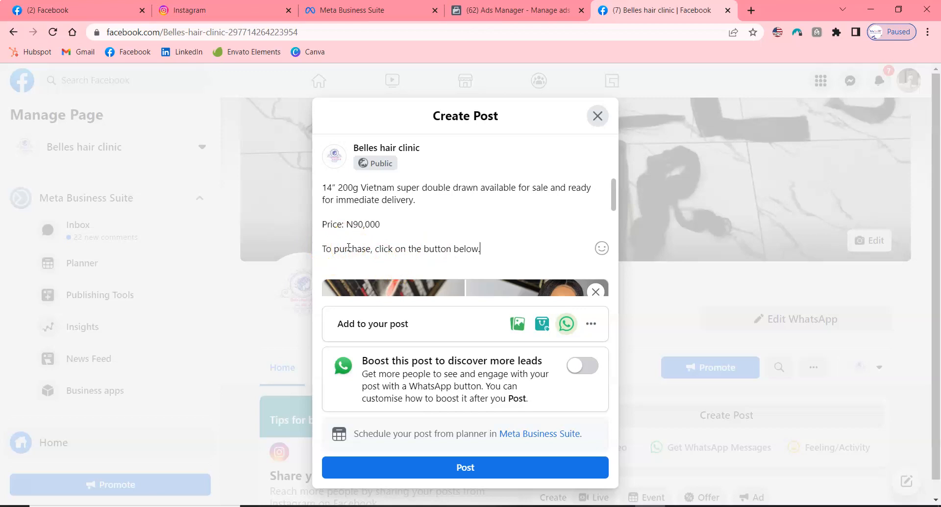
pyautogui.press('BackSpace')
pyautogui.write('or send us a DM.')
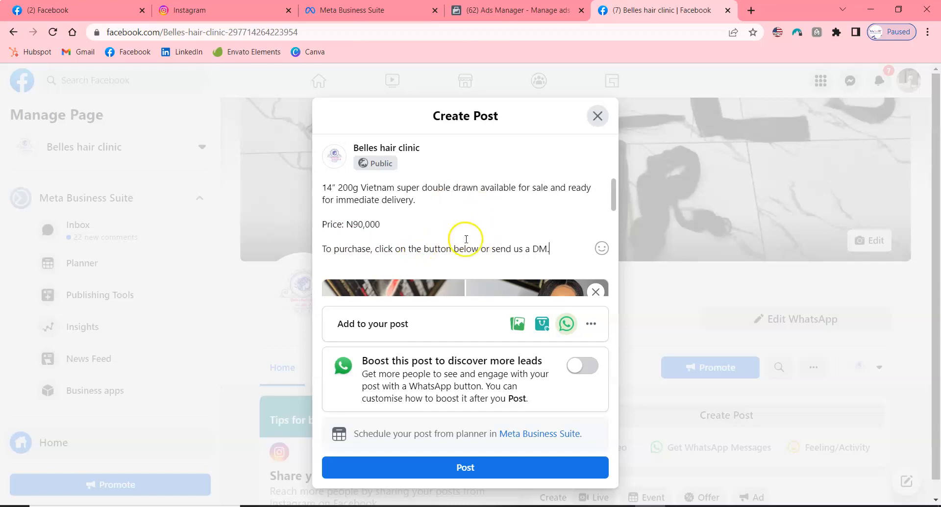
# Publish the post and dismiss the product tagging prompt.
pyautogui.click(451, 472)
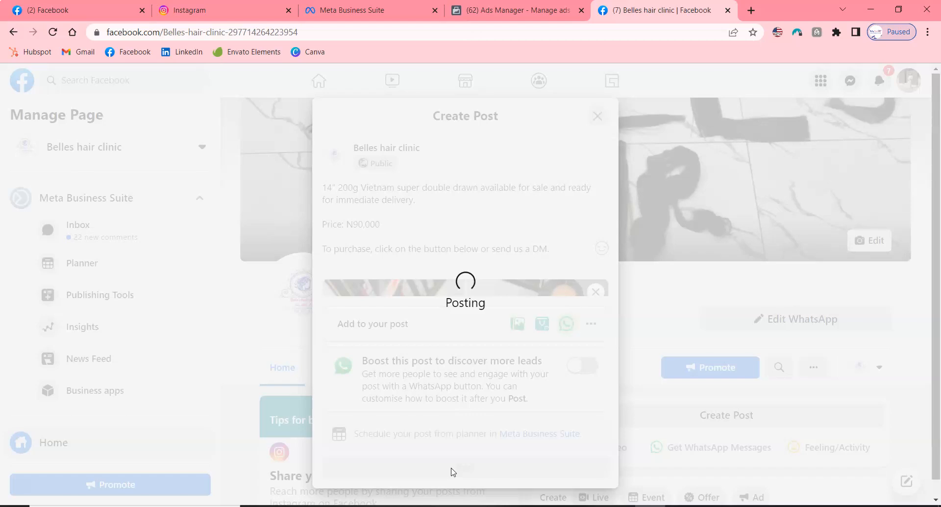
pyautogui.click(565, 323)
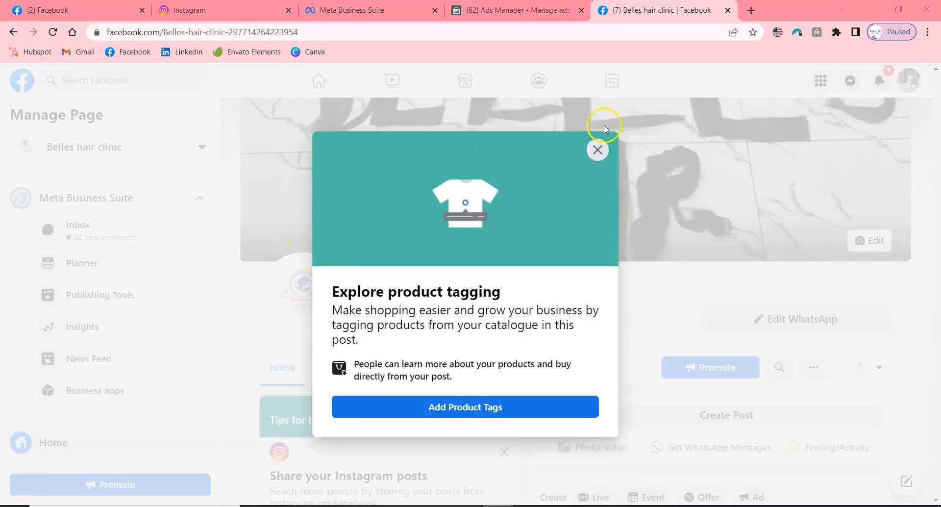
pyautogui.click(597, 149)
# Examine the newly published hair post on the page, including its caption, photos, WhatsApp button and boost option.
pyautogui.scroll(-7, 644, 418)
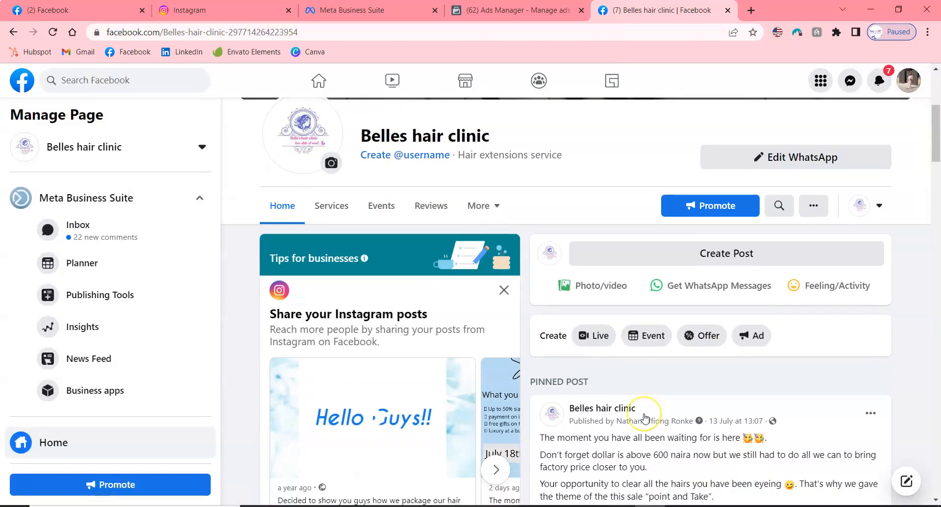
pyautogui.scroll(-15, 644, 417)
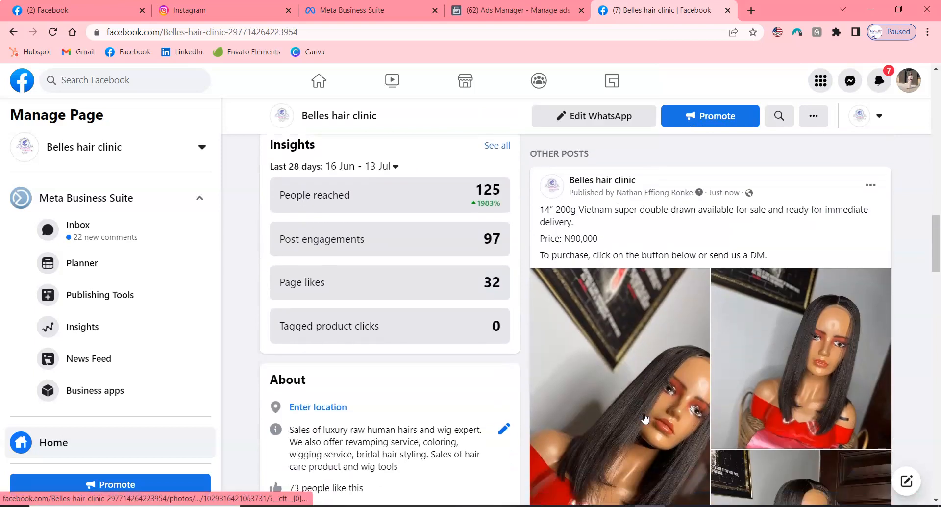
pyautogui.scroll(-6, 644, 417)
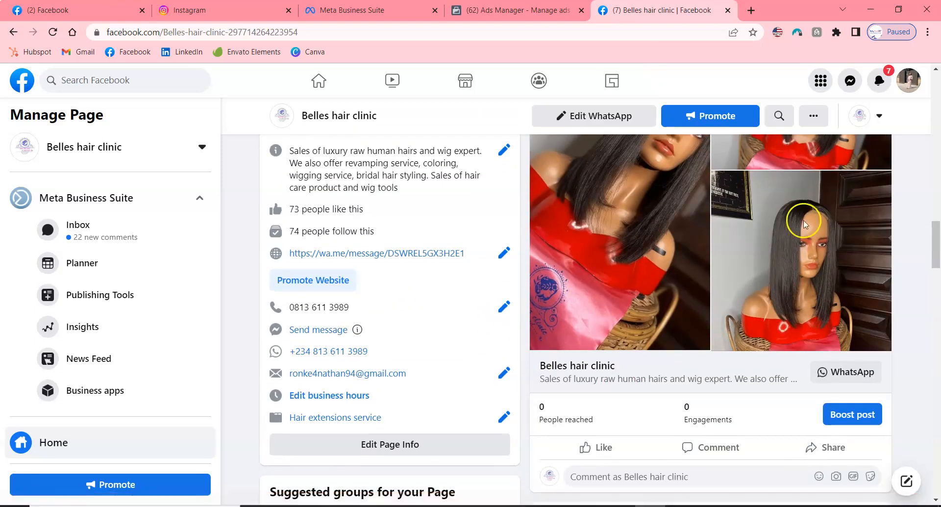
pyautogui.scroll(6, 716, 253)
pyautogui.scroll(1, 720, 253)
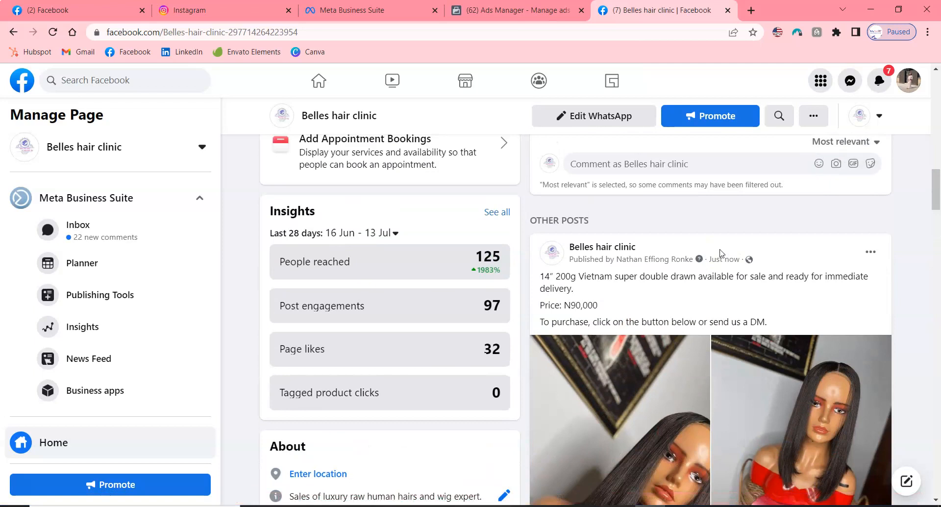
pyautogui.scroll(-1, 721, 253)
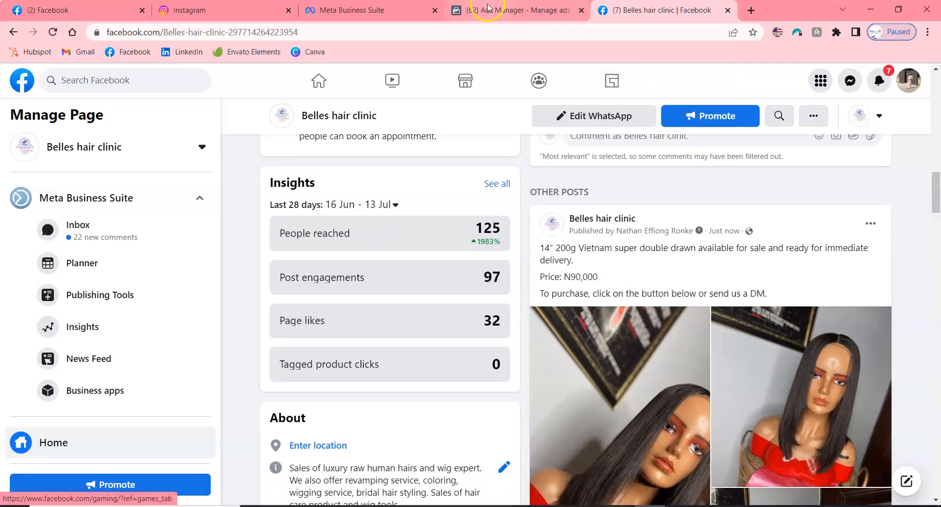
# Switch to Ads Manager and start creating a new campaign in the Shop With Bells ad account.
pyautogui.scroll(-2, 691, 341)
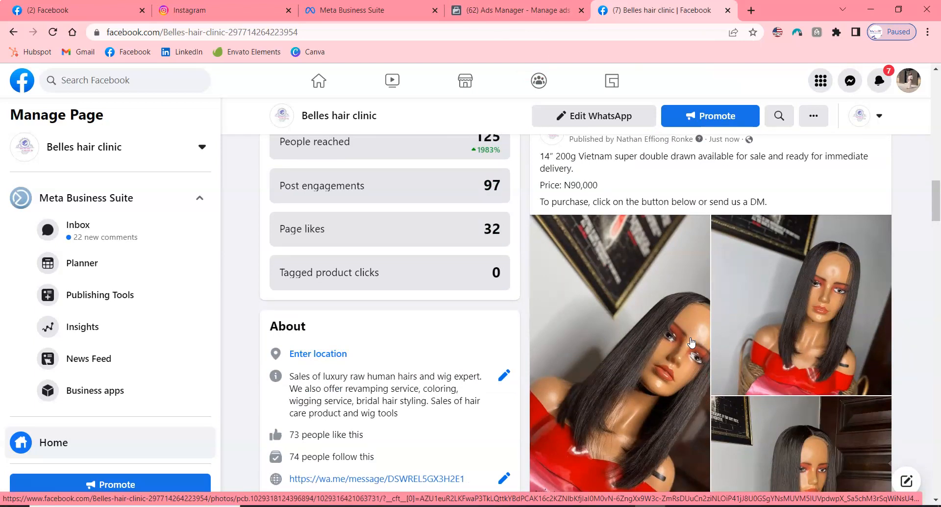
pyautogui.scroll(-4, 691, 342)
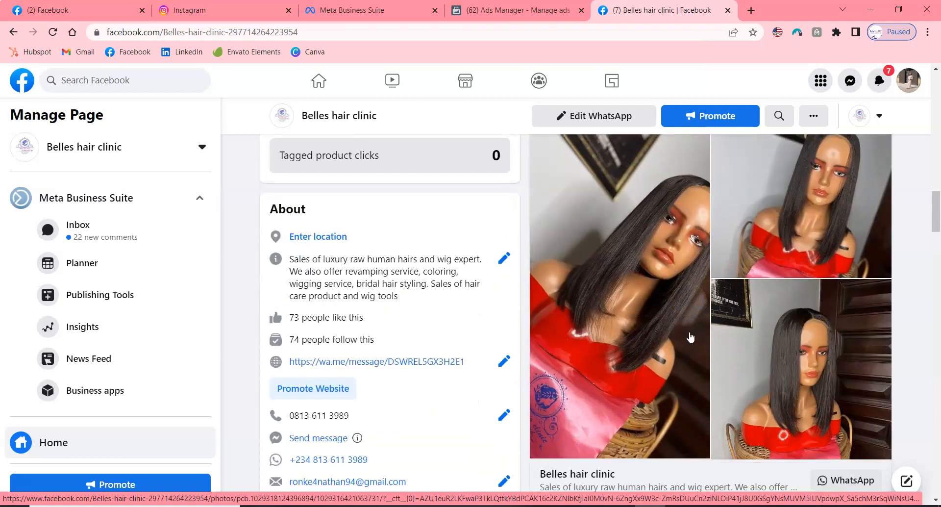
pyautogui.scroll(10, 689, 337)
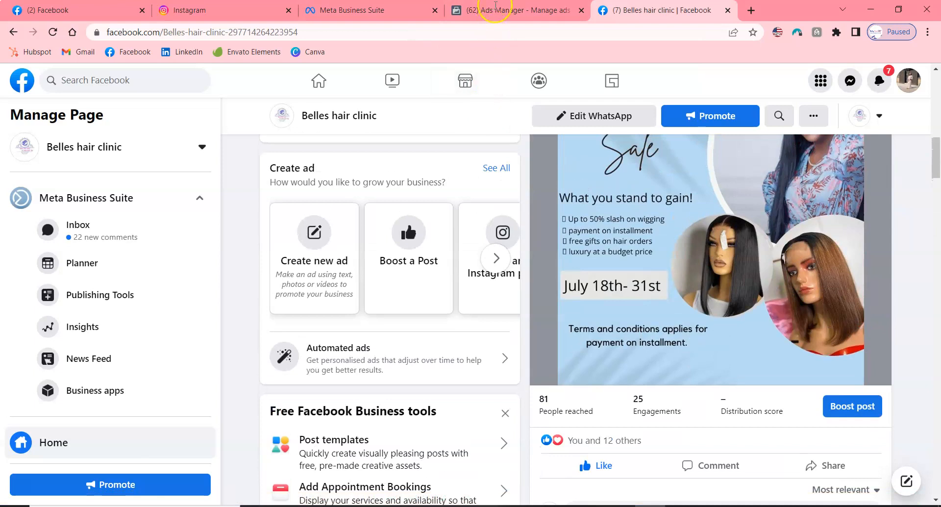
pyautogui.click(501, 9)
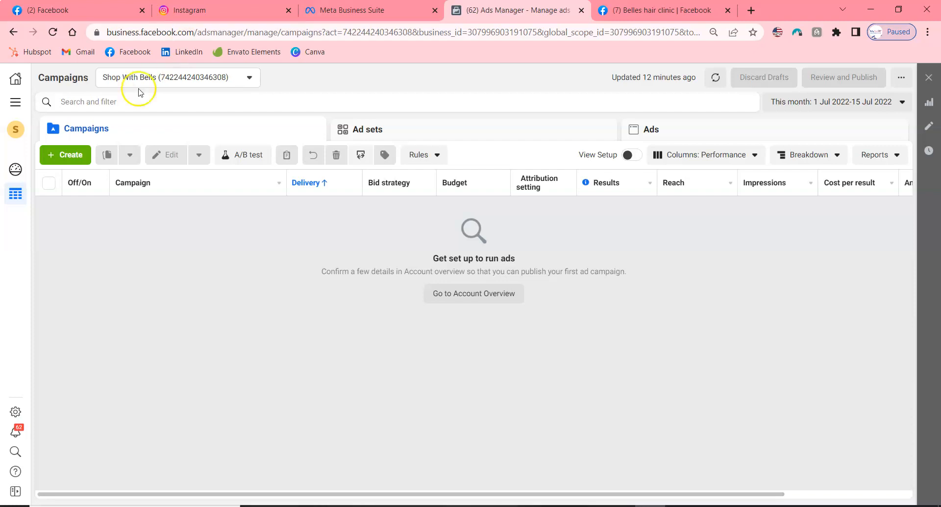
pyautogui.click(65, 156)
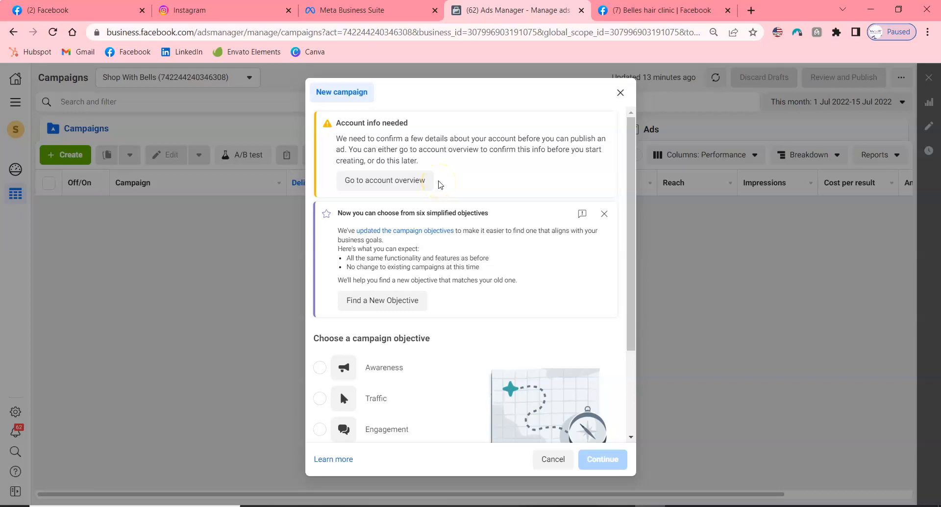
# Examine the descriptions of the available campaign objectives, from Awareness and Traffic through to Sales.
pyautogui.scroll(-3, 470, 366)
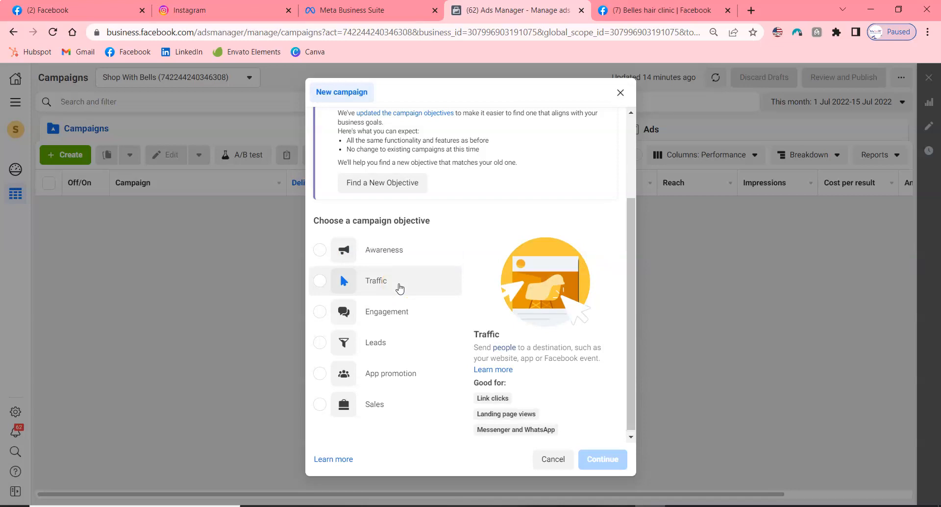
pyautogui.click(397, 317)
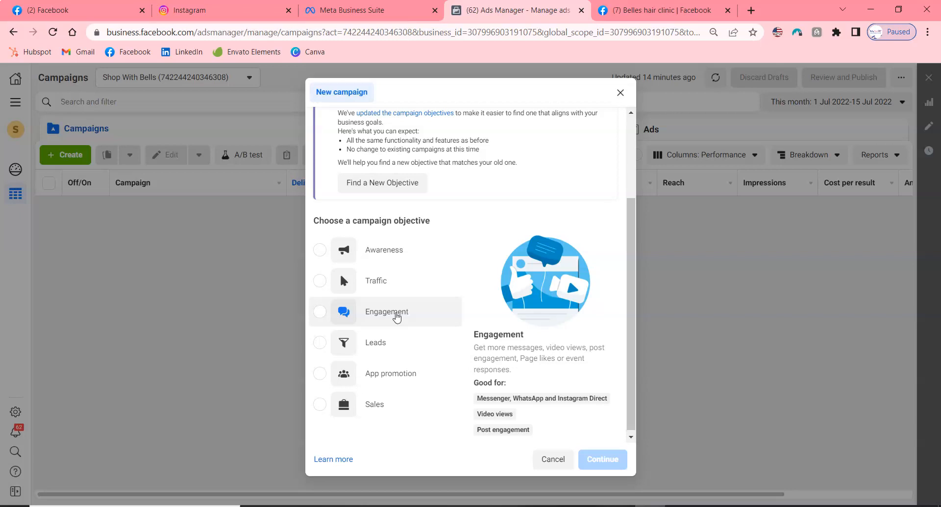
pyautogui.click(389, 345)
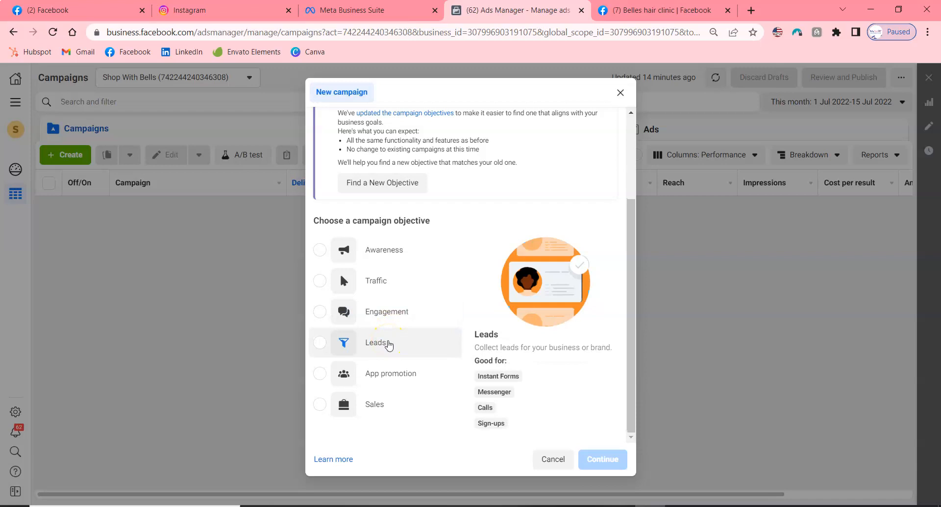
pyautogui.click(384, 380)
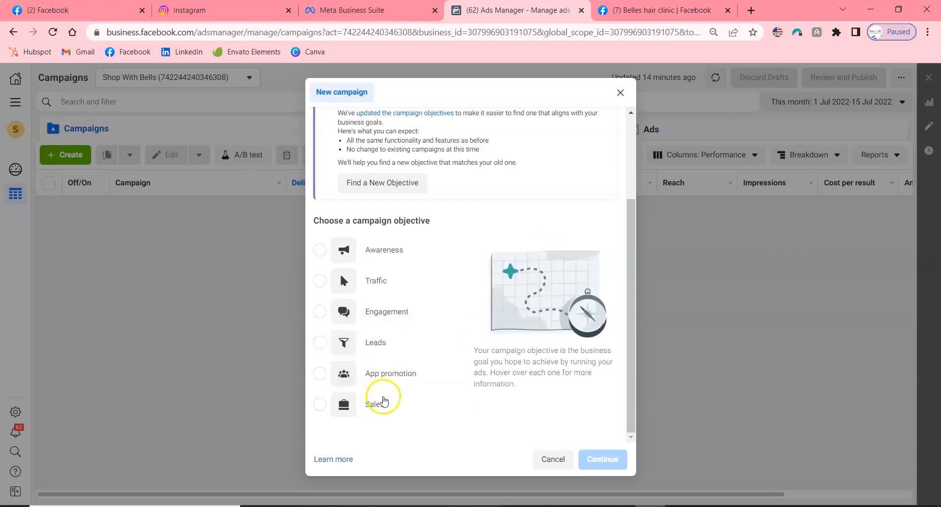
pyautogui.click(383, 405)
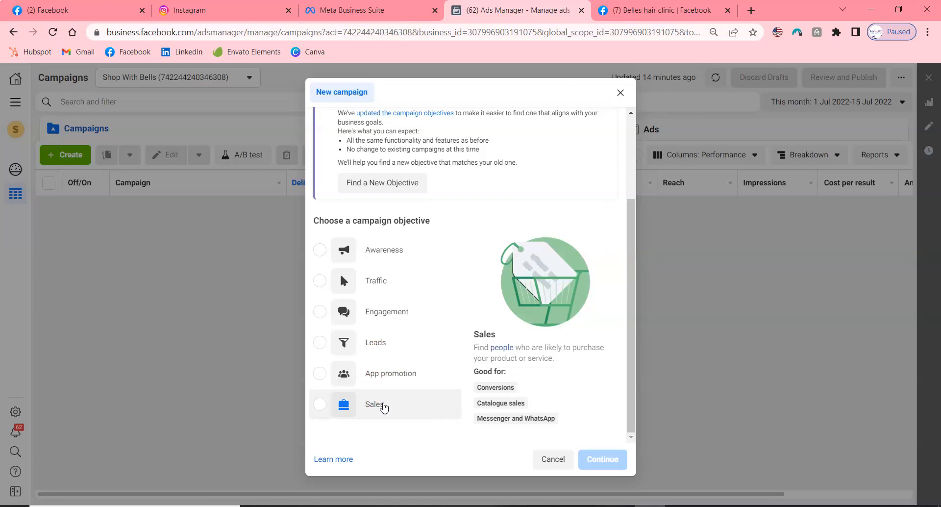
pyautogui.click(388, 399)
pyautogui.click(388, 411)
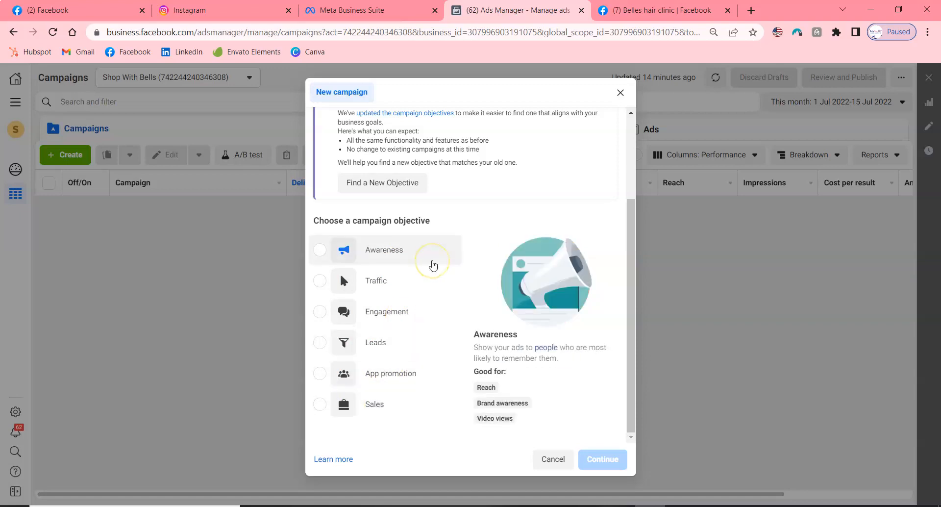
# Go to the account overview from the account info notice and confirm Belles hair clinic as the Facebook Page for ads.
pyautogui.scroll(3, 431, 264)
pyautogui.click(393, 178)
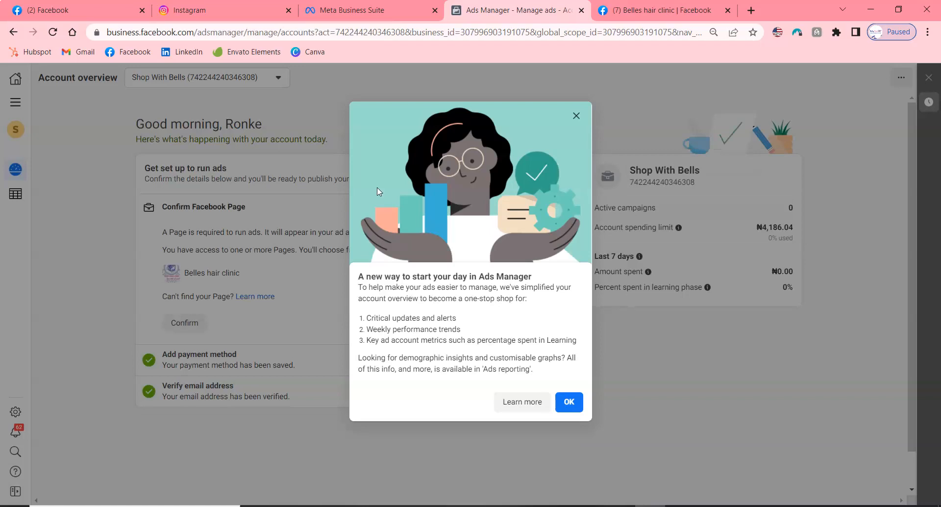
pyautogui.click(569, 404)
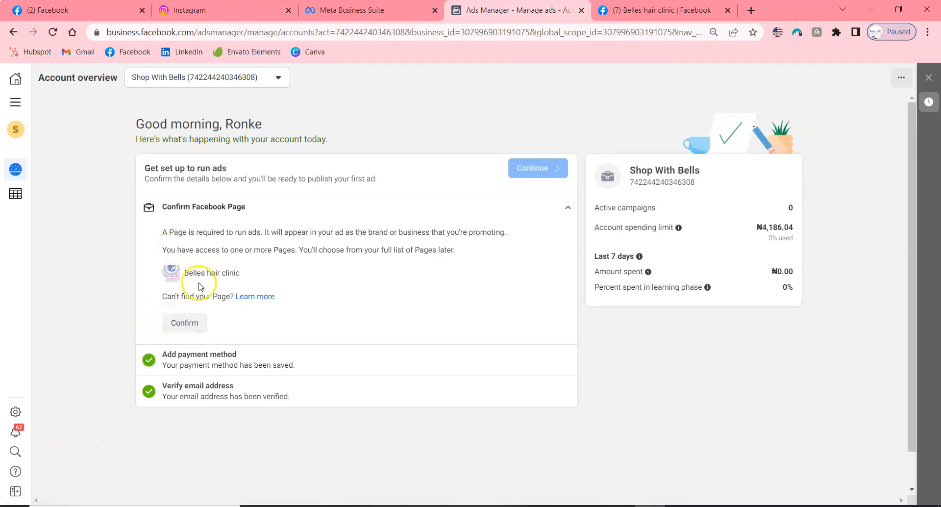
pyautogui.click(186, 323)
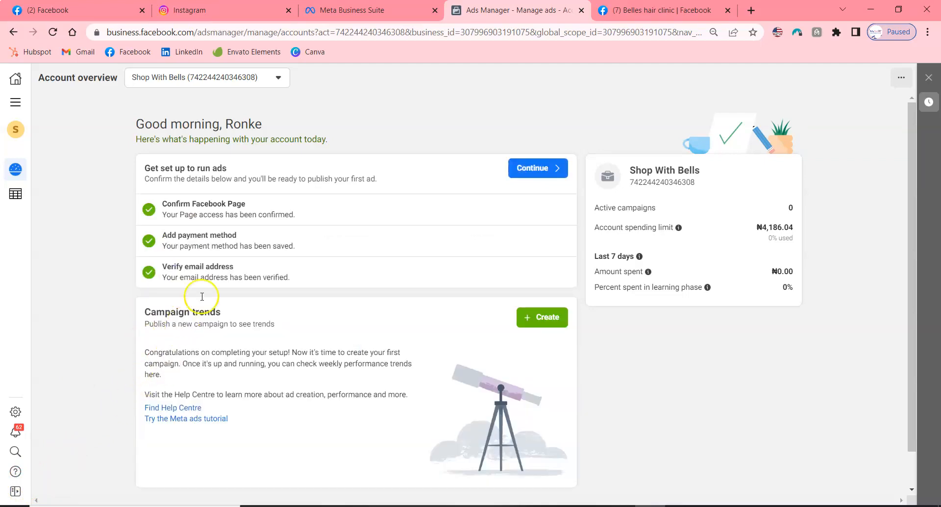
# Continue from the ad account setup to a new campaign and choose the Awareness objective.
pyautogui.scroll(-1, 511, 207)
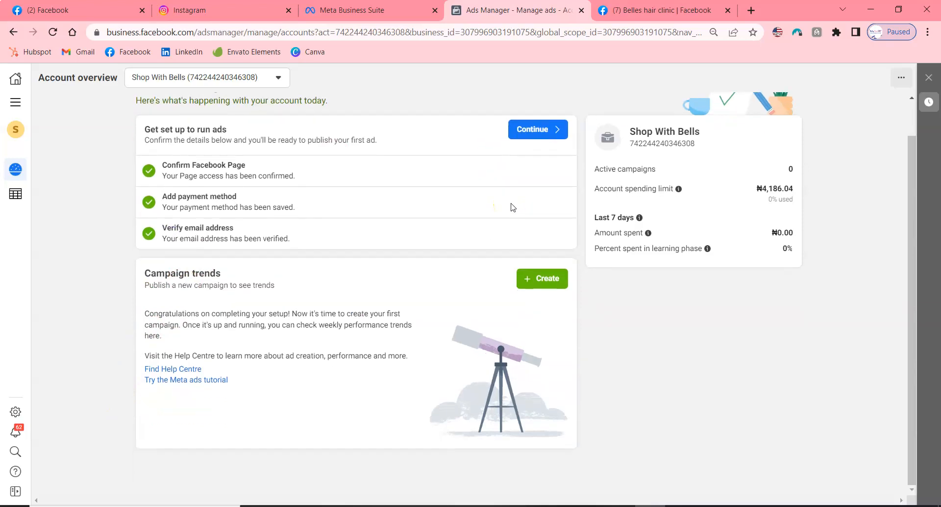
pyautogui.scroll(1, 511, 207)
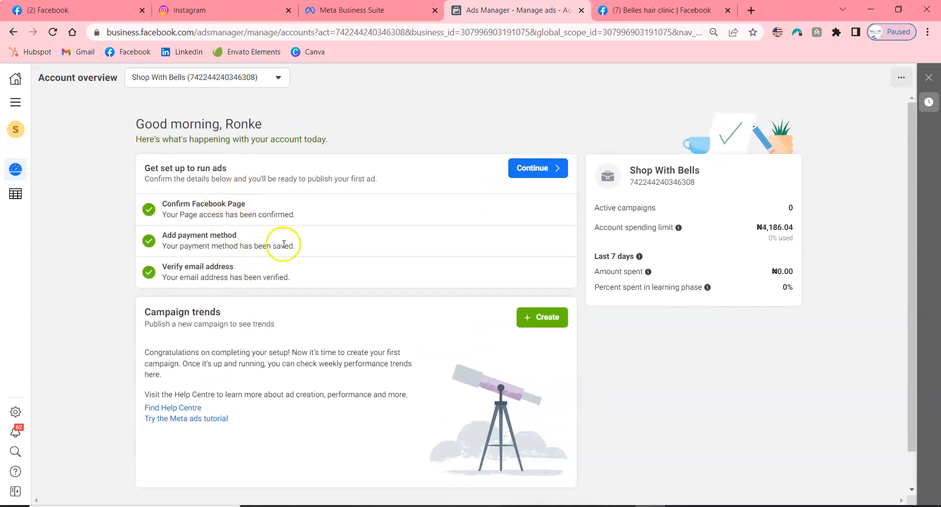
pyautogui.click(532, 168)
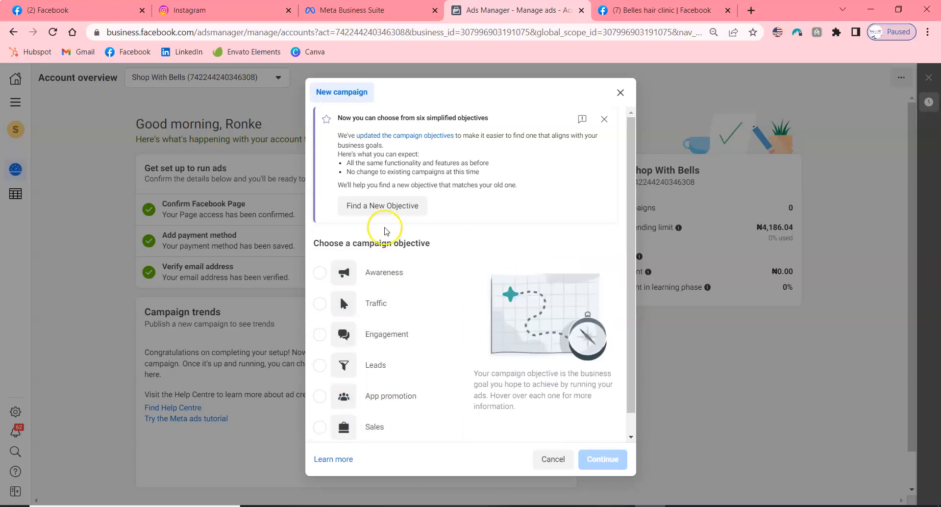
pyautogui.click(365, 280)
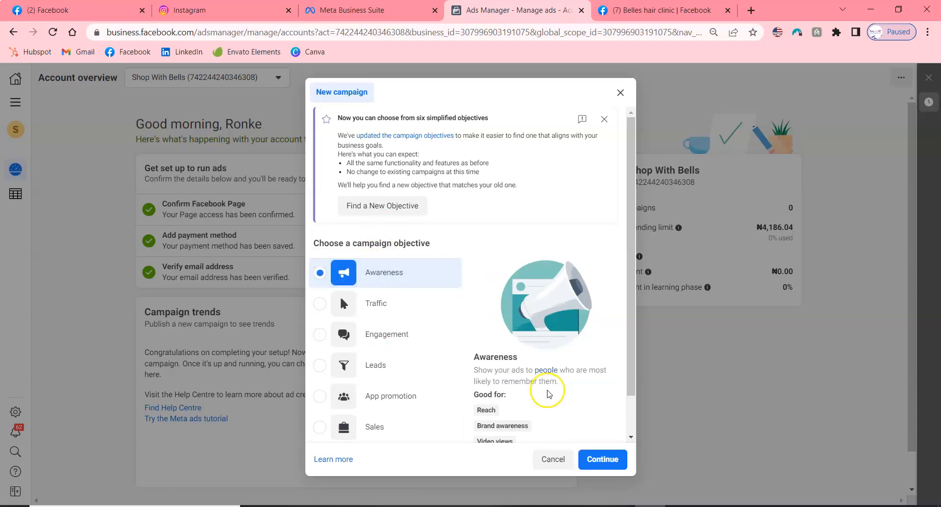
# Expand the optional naming section and name the campaign "DD Awareness".
pyautogui.scroll(-2, 547, 391)
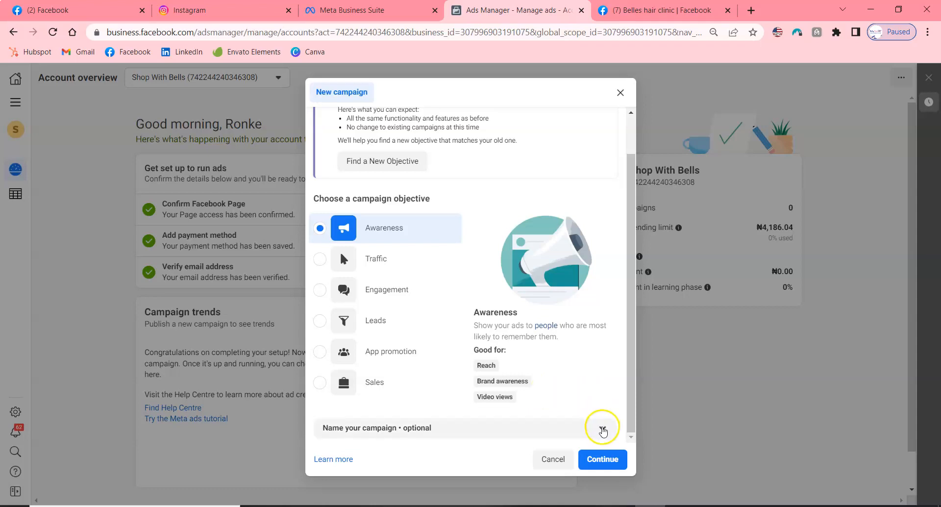
pyautogui.click(602, 428)
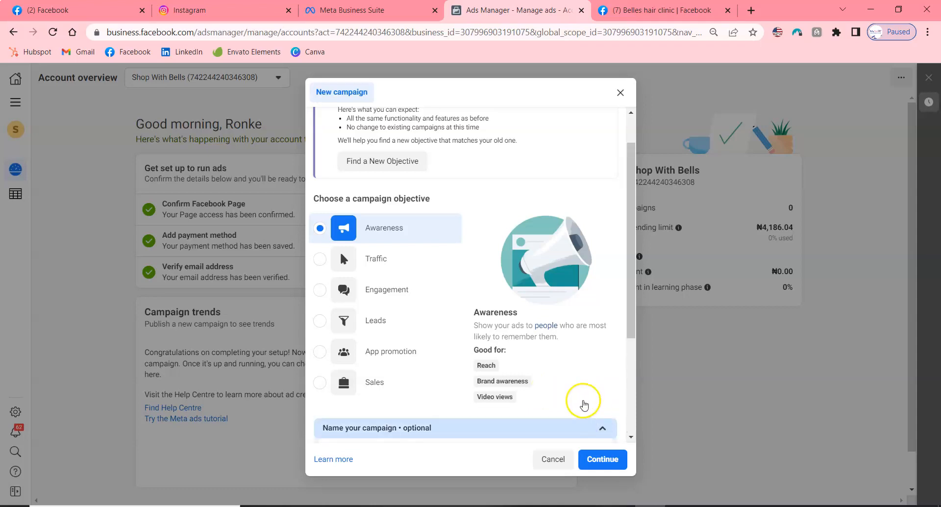
pyautogui.scroll(-3, 584, 399)
pyautogui.click(502, 314)
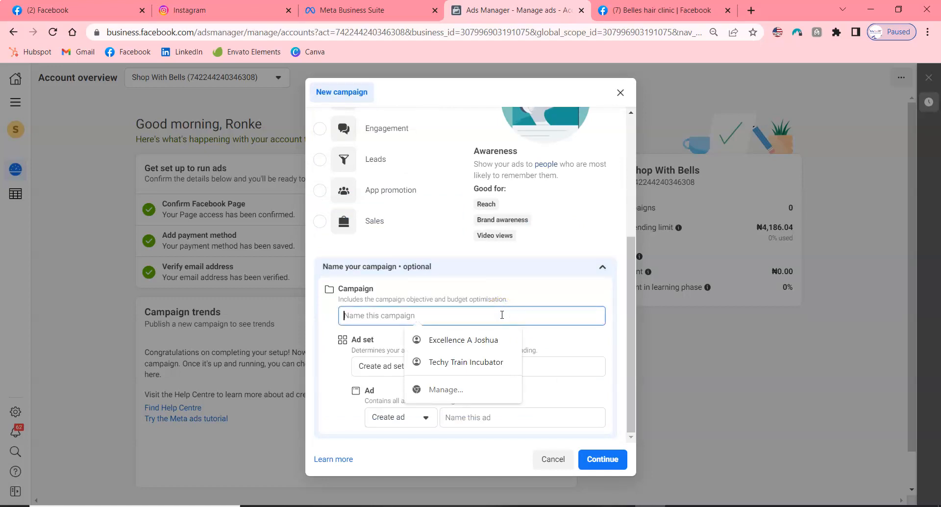
pyautogui.write('D')
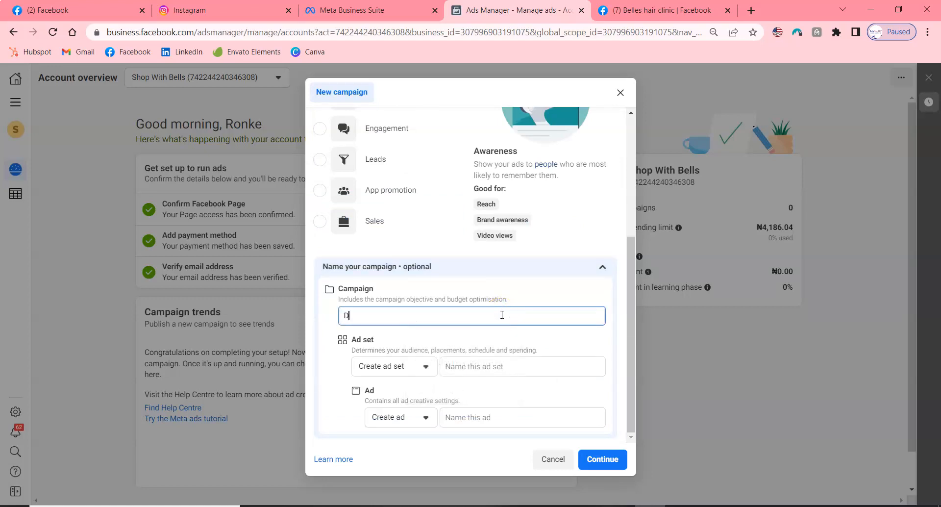
pyautogui.write('D')
pyautogui.write('arenews')
pyautogui.press('BackSpace')
pyautogui.press('BackSpace')
pyautogui.write('ss')
# Copy the campaign name "DD Awareness" to the ad set and the ad, and continue to the campaign settings.
pyautogui.hotkey('ctrl', 'a')
pyautogui.hotkey('ctrl', 'c')
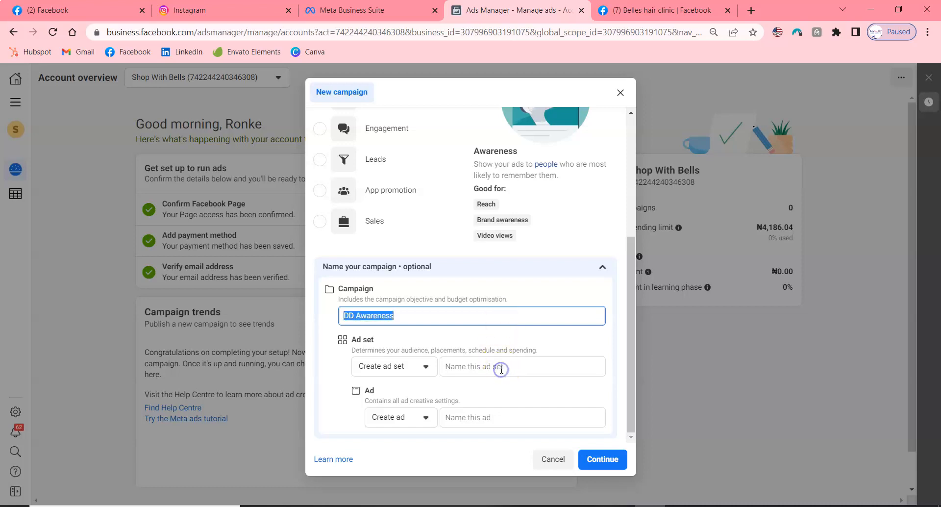
pyautogui.click(501, 369)
pyautogui.hotkey('ctrl', 'v')
pyautogui.click(477, 416)
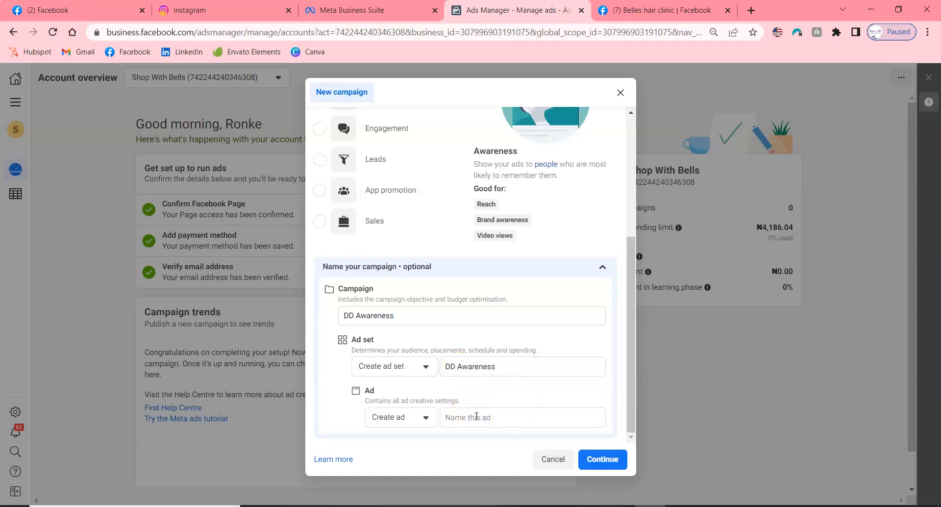
pyautogui.hotkey('ctrl', 'v')
pyautogui.click(599, 462)
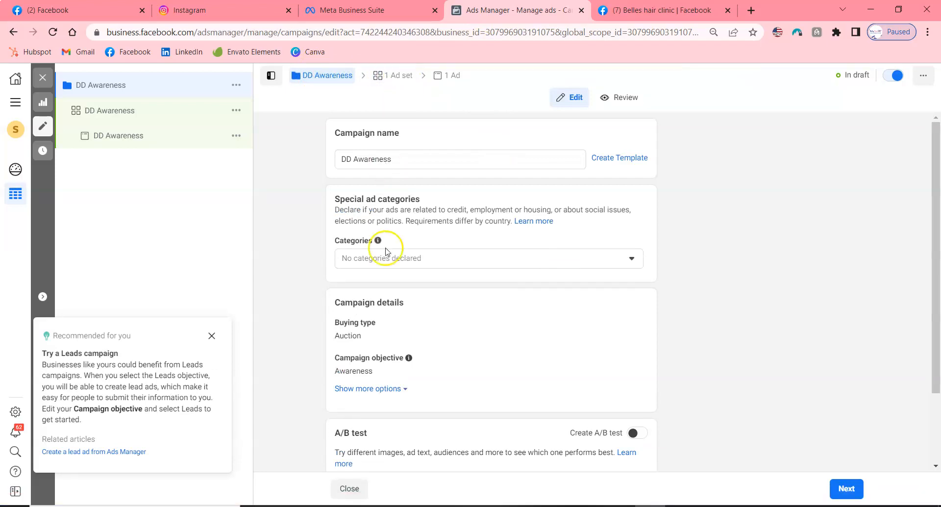
# Dismiss the Leads campaign recommendation and open the campaign objective for editing.
pyautogui.scroll(-2, 544, 402)
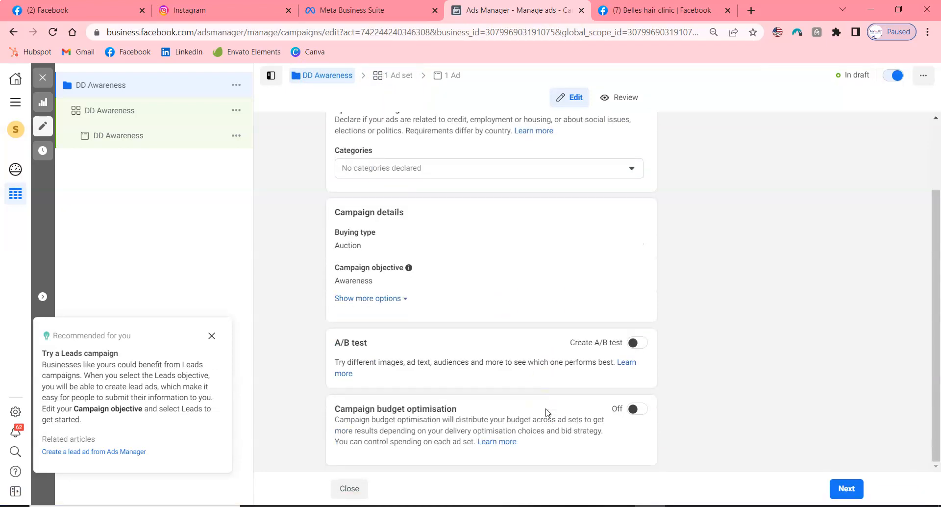
pyautogui.click(211, 336)
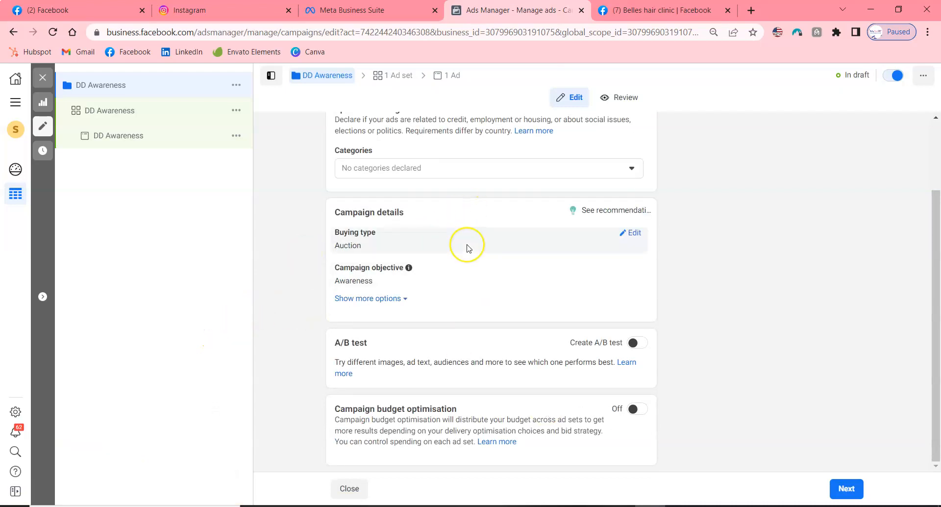
pyautogui.scroll(2, 468, 247)
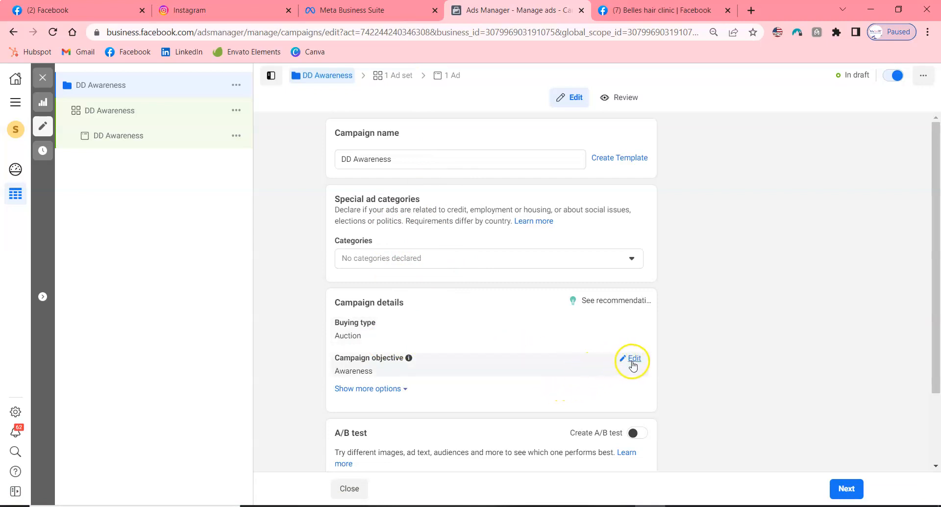
pyautogui.click(634, 362)
# Try campaign budget optimisation, view its daily budget and bid strategy options, and turn it back off.
pyautogui.scroll(-5, 714, 317)
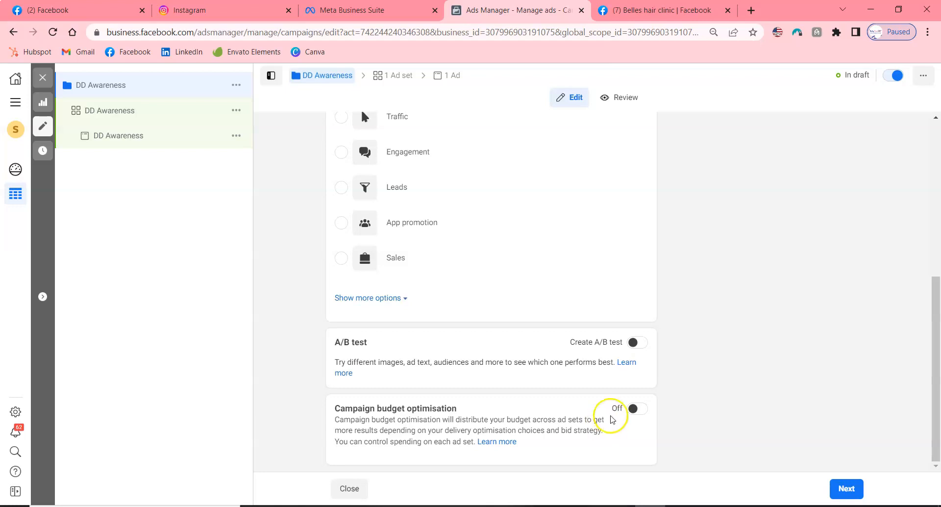
pyautogui.click(635, 409)
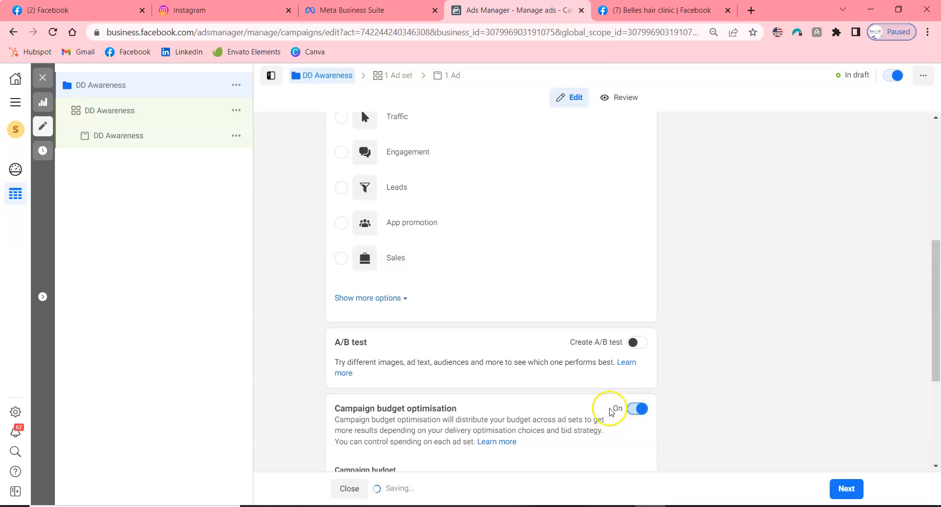
pyautogui.scroll(-2, 612, 407)
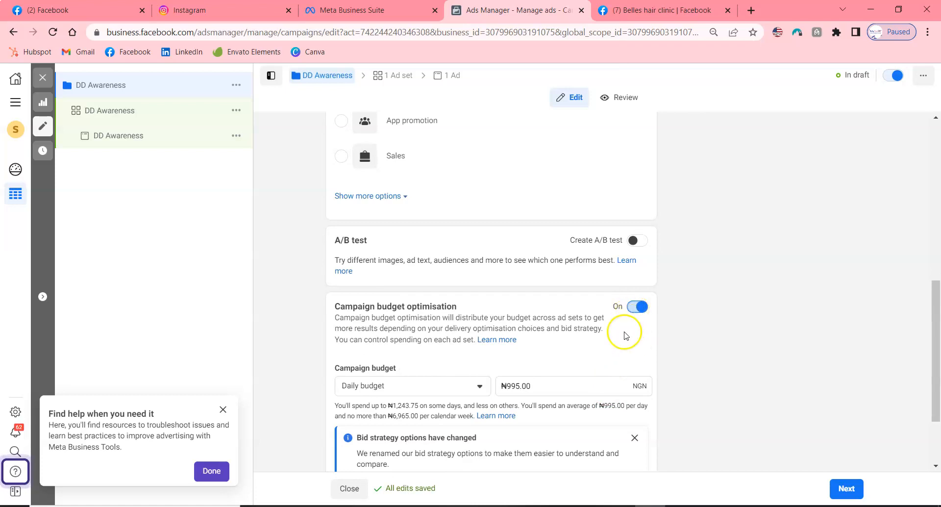
pyautogui.scroll(-2, 624, 343)
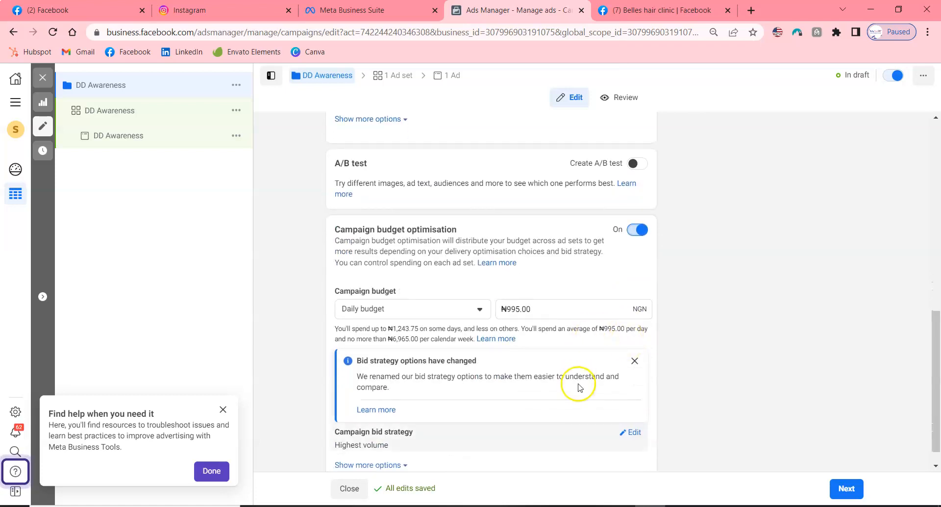
pyautogui.click(620, 409)
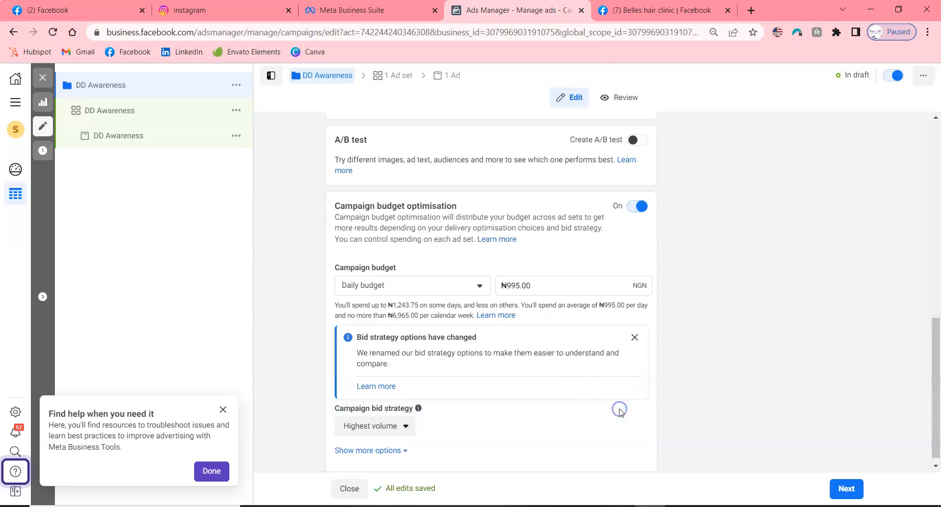
pyautogui.click(403, 424)
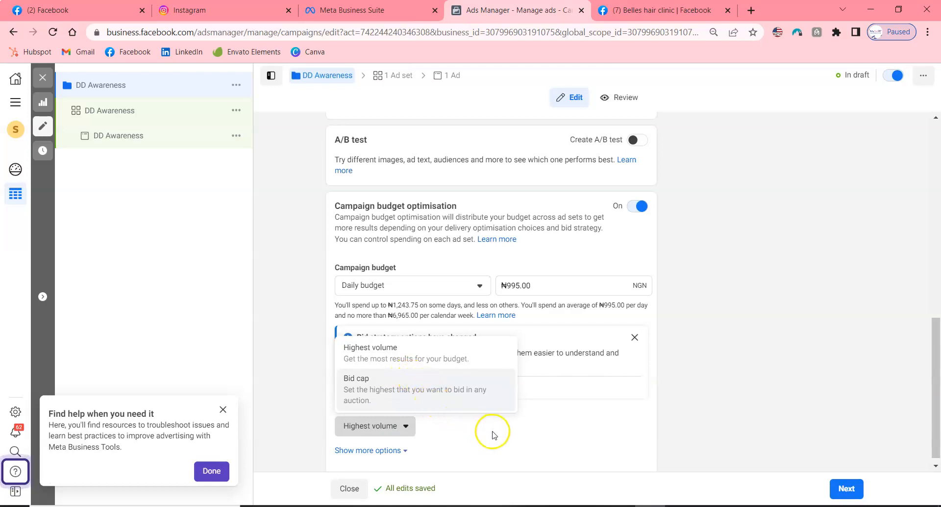
pyautogui.click(635, 206)
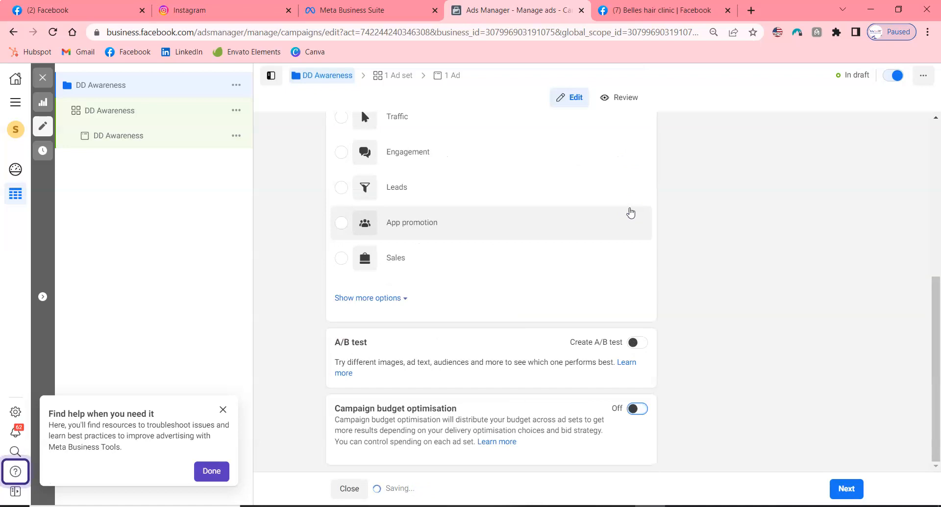
# Continue to the ad set settings and choose Belles hair clinic as the Facebook Page to promote.
pyautogui.click(845, 488)
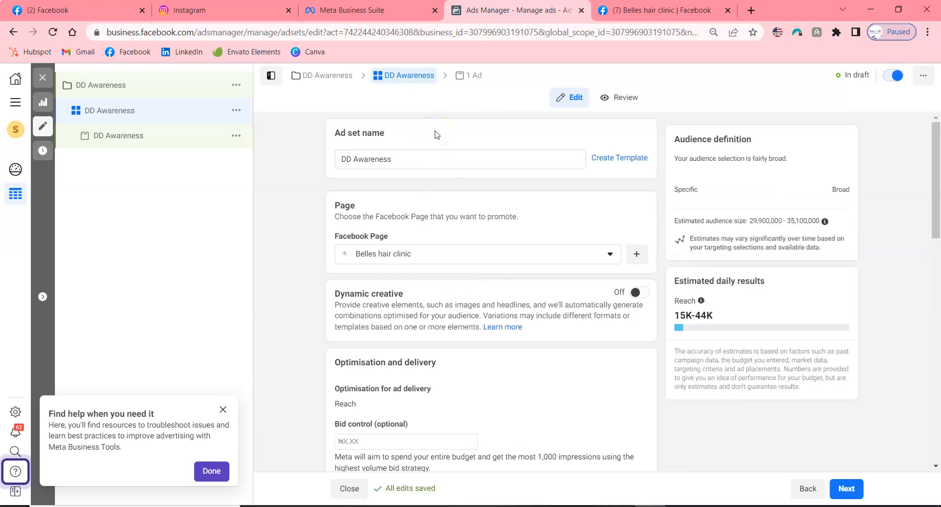
pyautogui.click(442, 256)
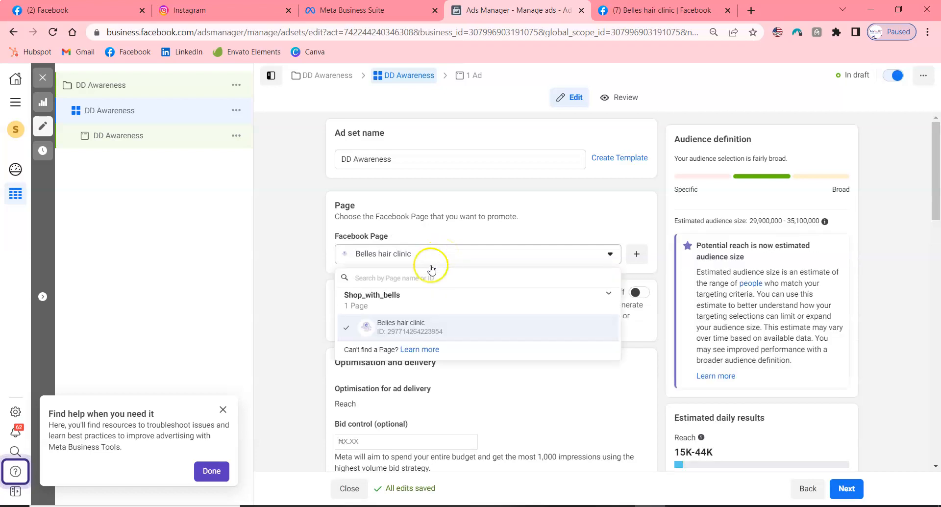
pyautogui.click(422, 323)
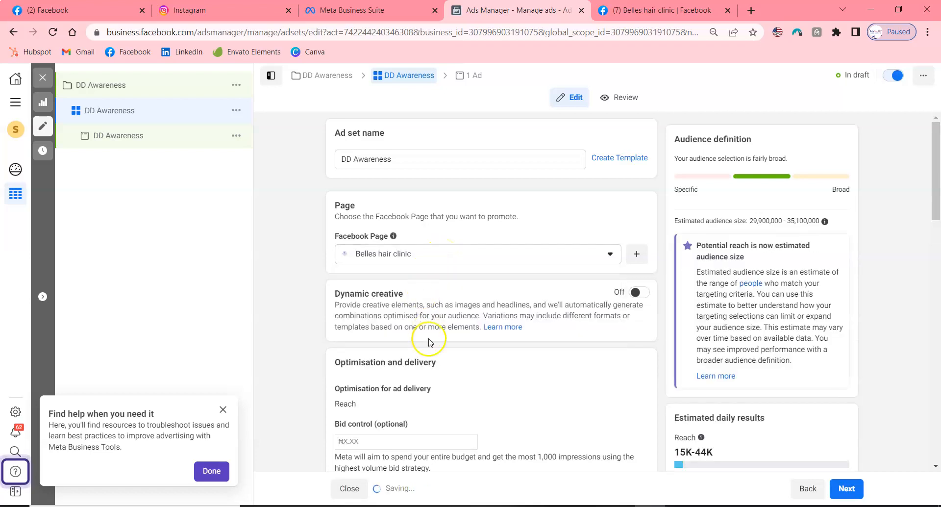
# Open the optimisation for ad delivery setting for editing and choose Reach.
pyautogui.scroll(-2, 429, 341)
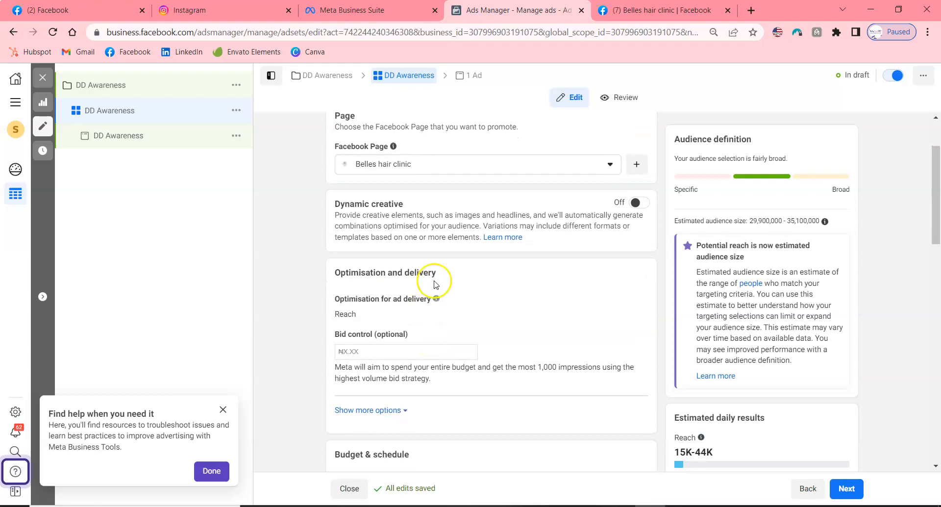
pyautogui.moveTo(341, 310)
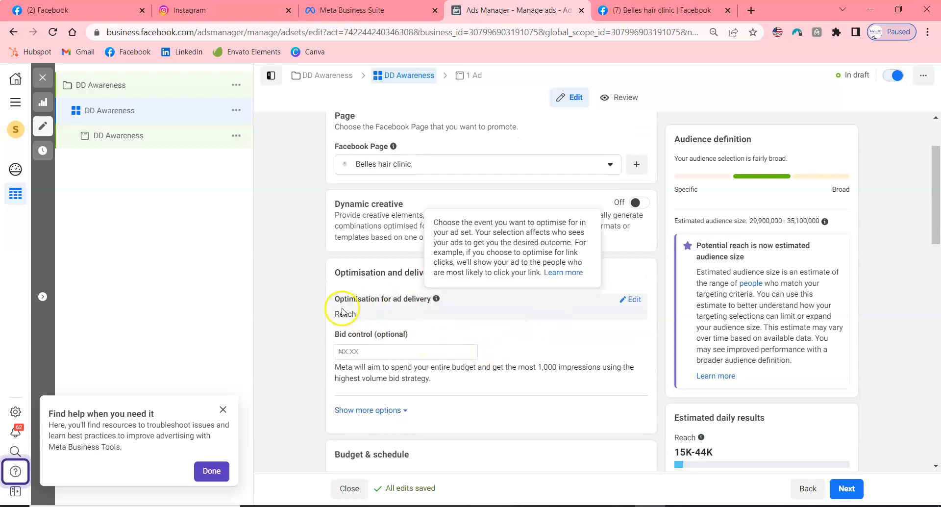
pyautogui.click(634, 299)
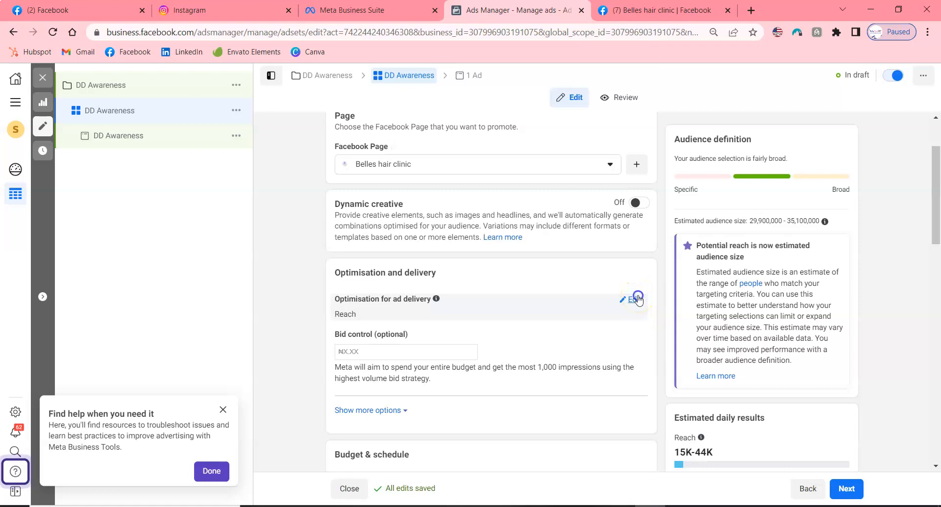
pyautogui.click(373, 318)
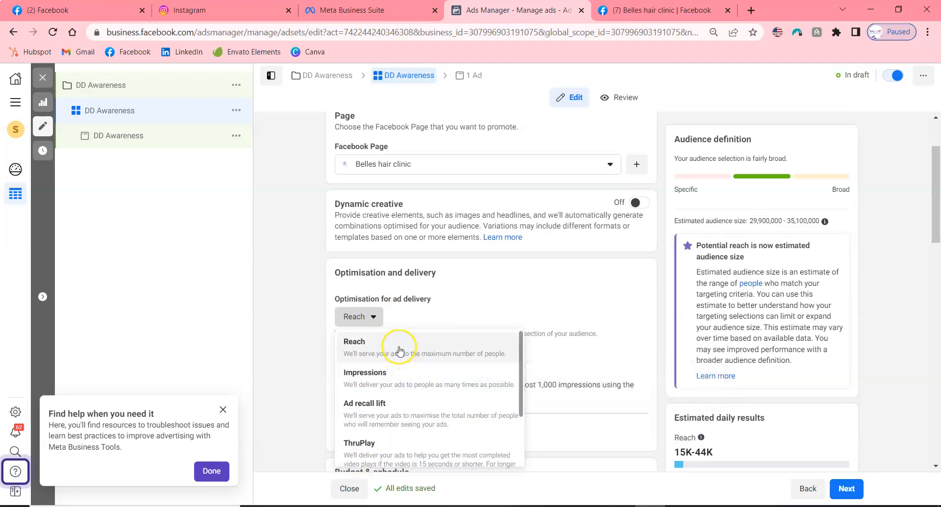
pyautogui.click(399, 347)
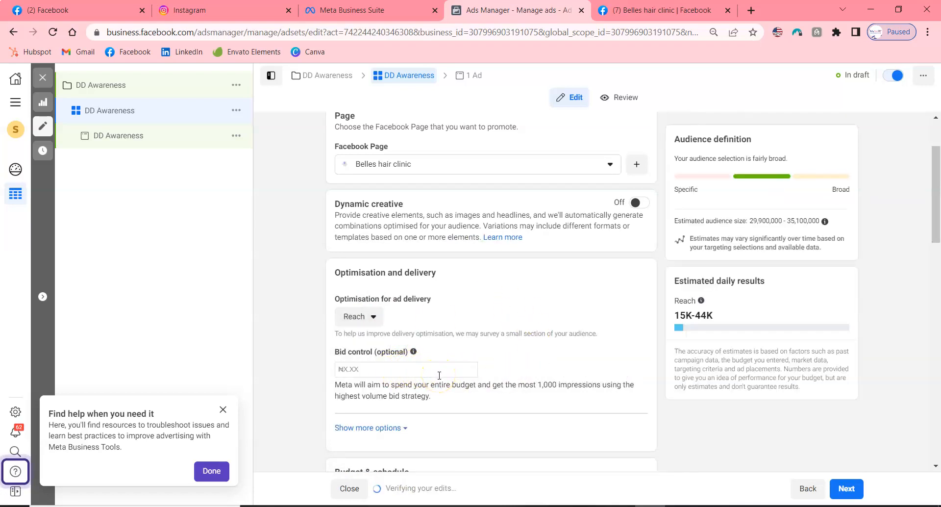
# Switch the ad set to a lifetime budget and set the amount to ₦1,000.
pyautogui.scroll(-2, 439, 375)
pyautogui.scroll(-3, 439, 378)
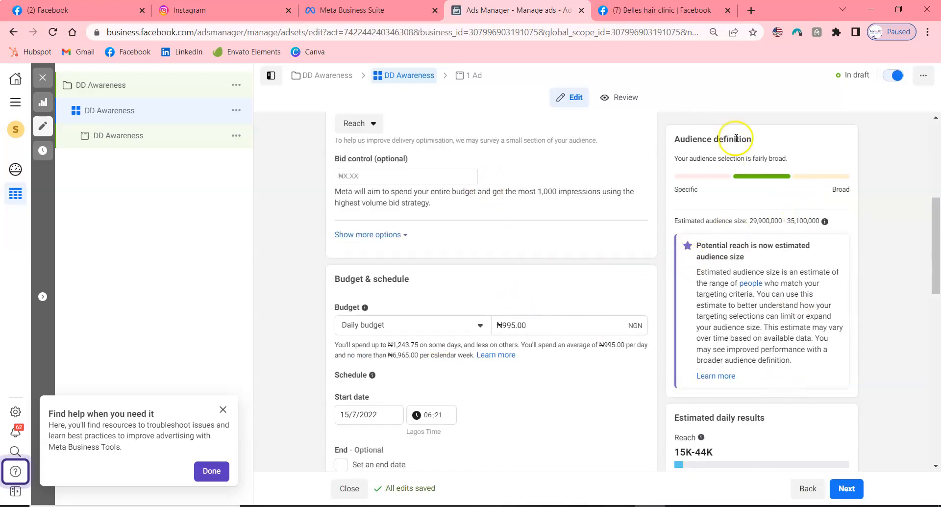
pyautogui.scroll(-1, 755, 346)
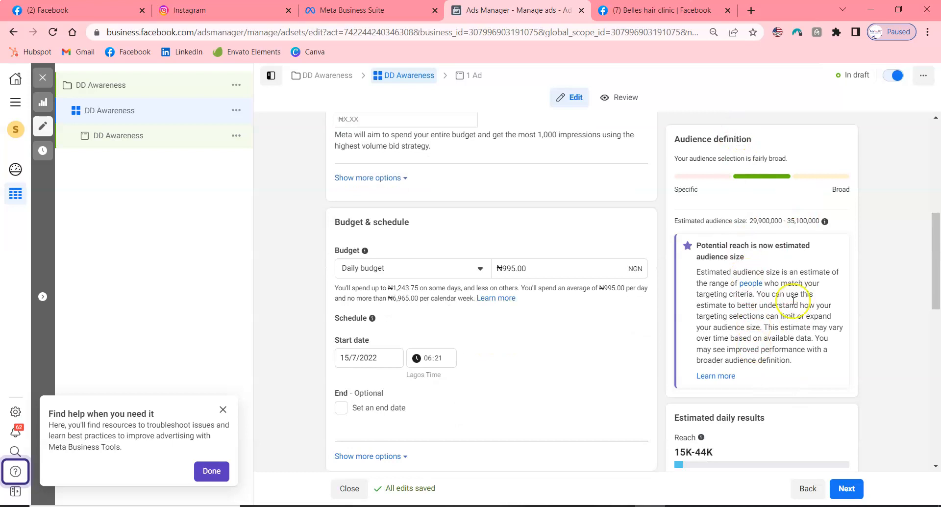
pyautogui.scroll(-1, 870, 264)
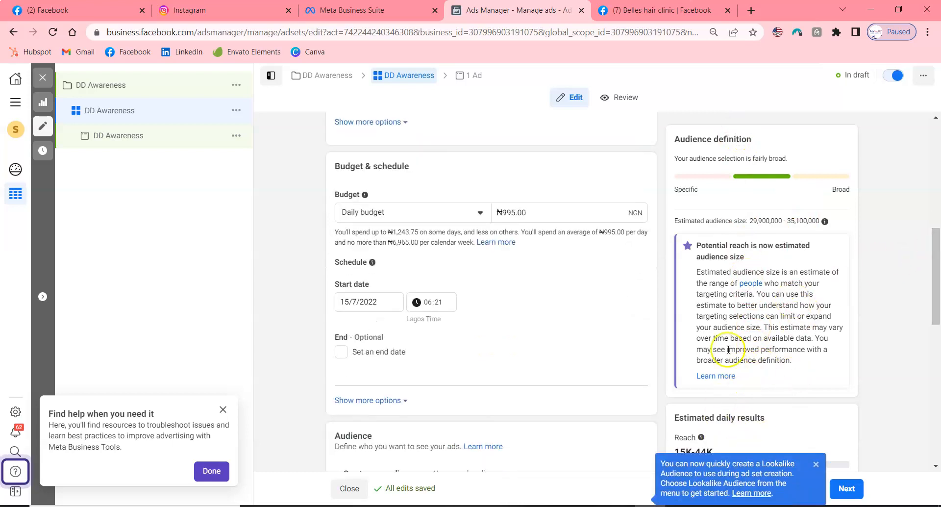
pyautogui.click(474, 215)
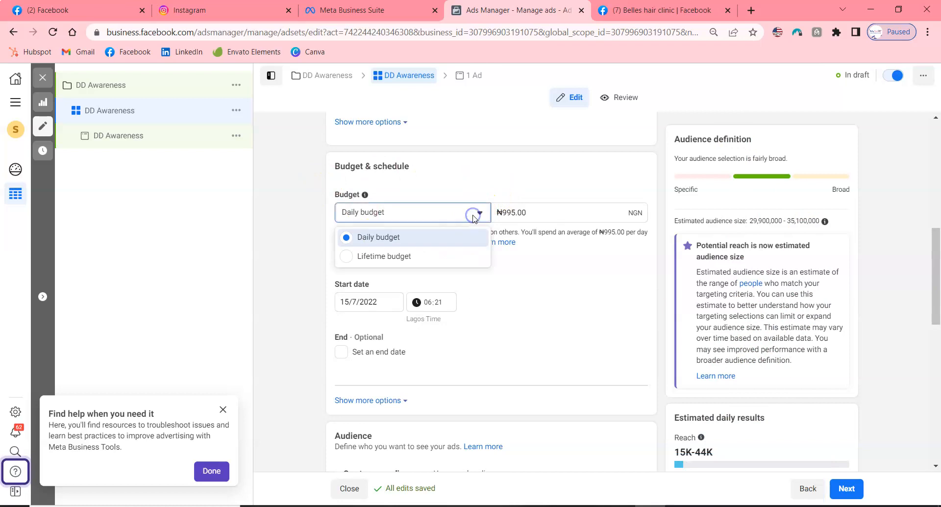
pyautogui.click(443, 256)
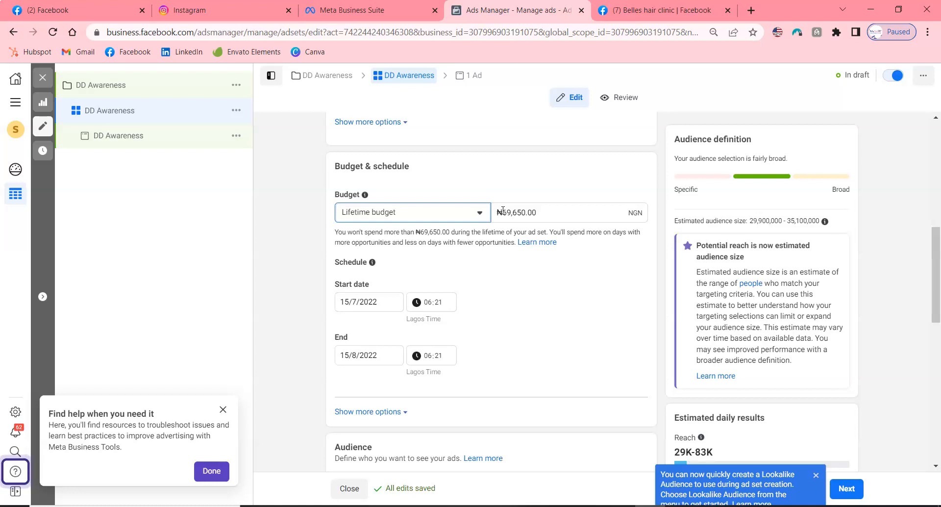
pyautogui.click(502, 212)
pyautogui.doubleClick(503, 211)
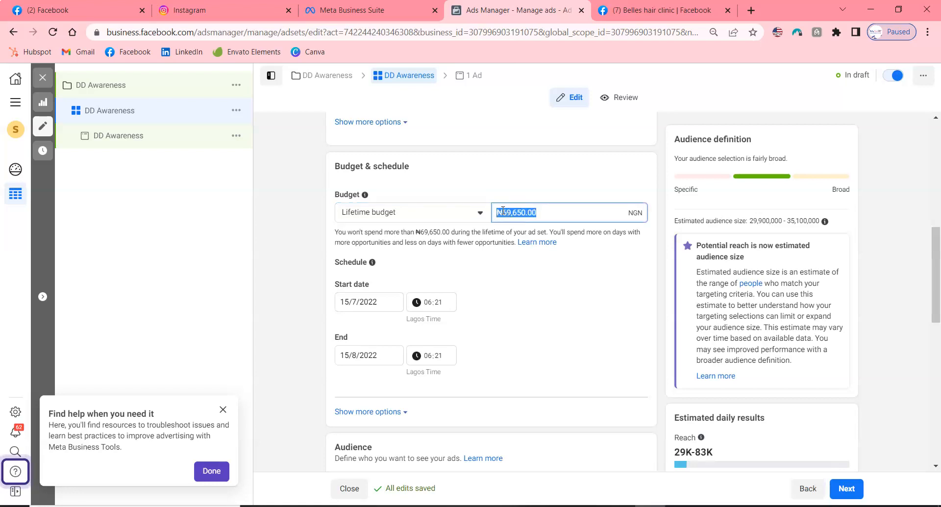
pyautogui.write('1000')
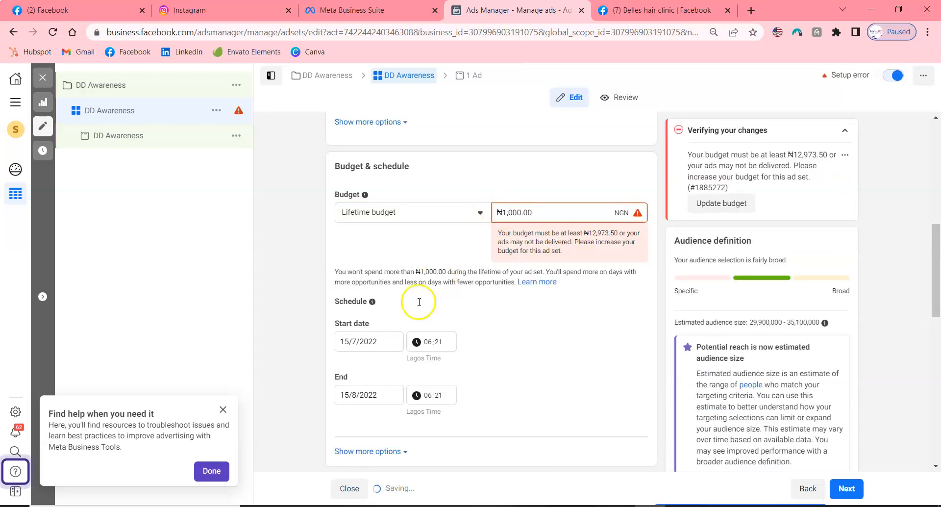
# Set the ad set's schedule to end on 16/7/2022.
pyautogui.click(362, 394)
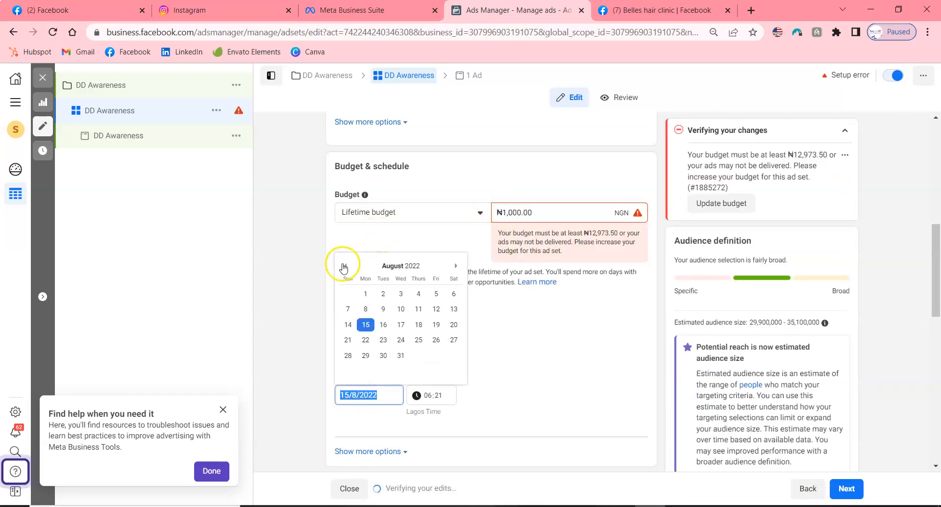
pyautogui.click(346, 265)
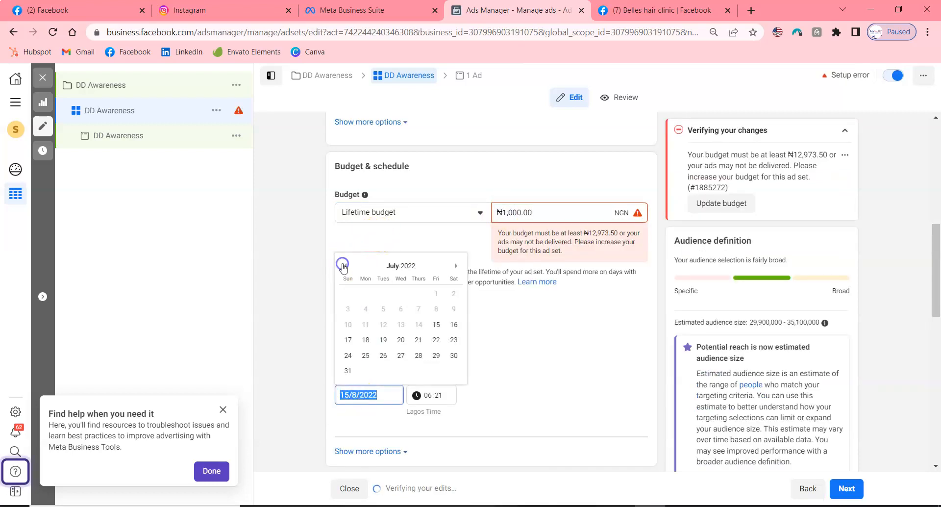
pyautogui.click(435, 324)
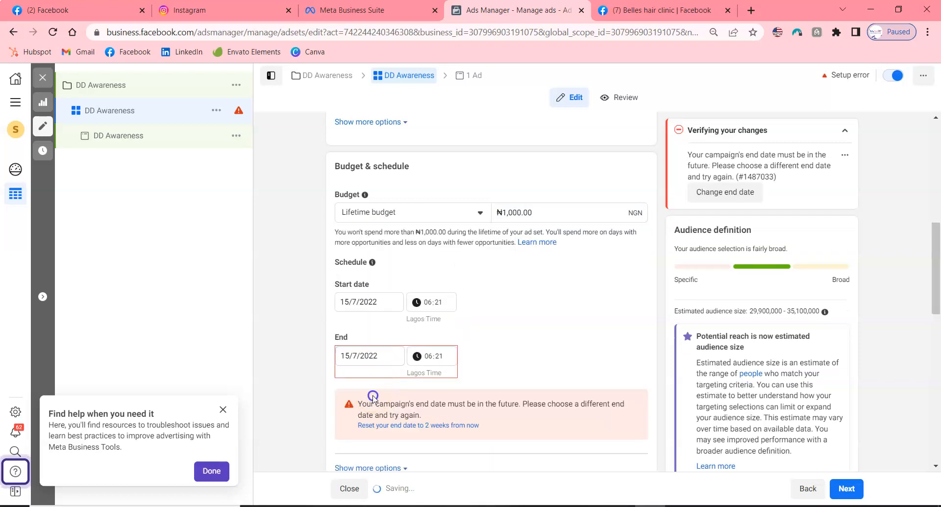
pyautogui.click(373, 353)
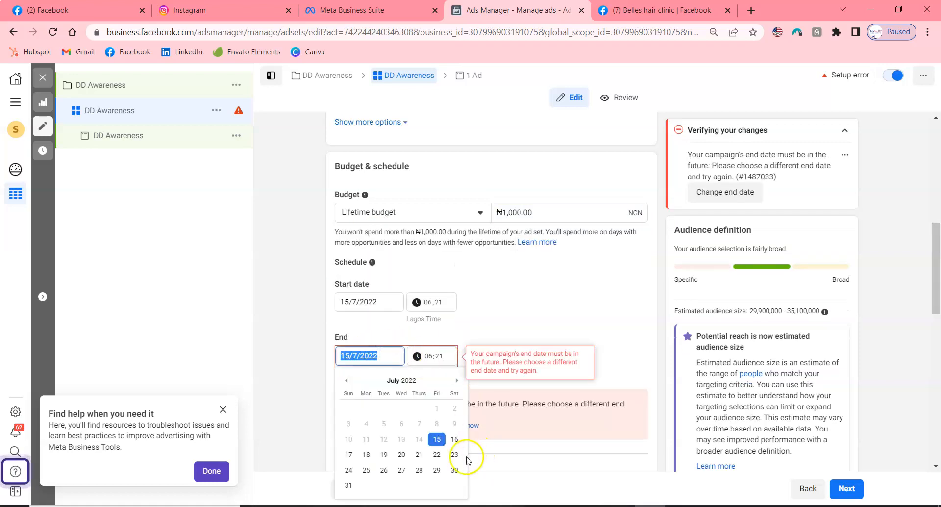
pyautogui.click(454, 438)
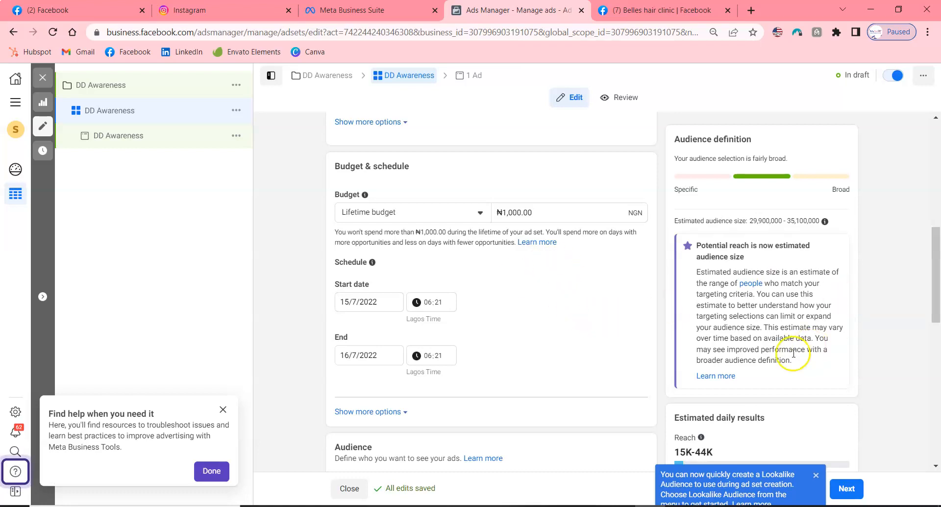
# Examine the audience section's targeting settings and check the list of existing custom audiences.
pyautogui.scroll(-1, 793, 354)
pyautogui.scroll(-3, 792, 354)
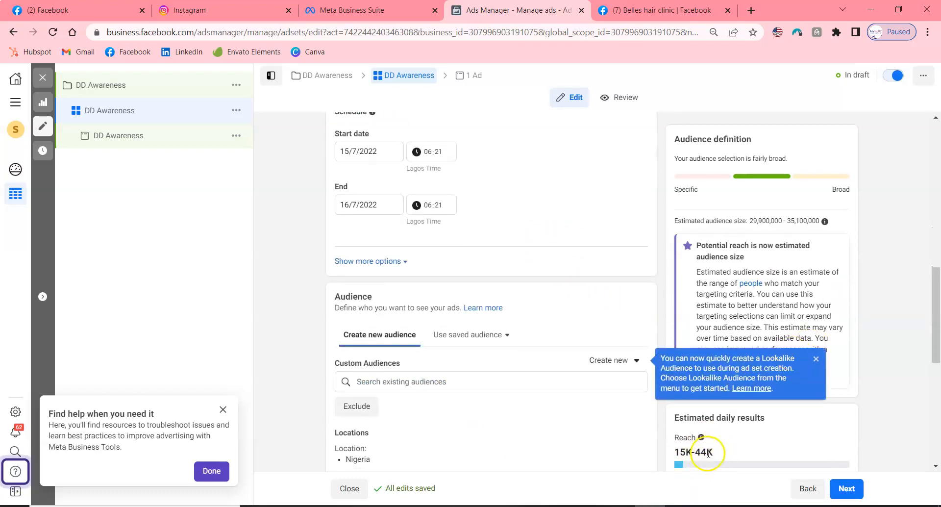
pyautogui.scroll(-3, 490, 390)
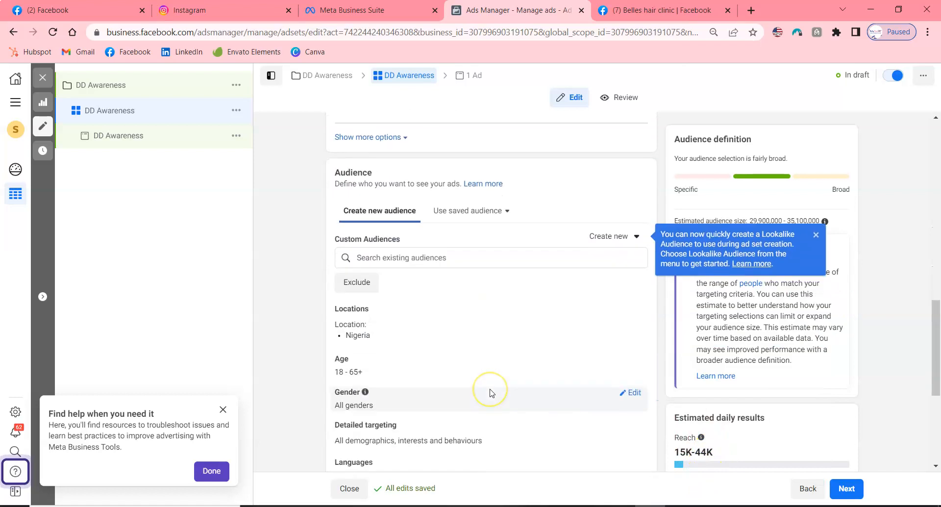
pyautogui.scroll(5, 490, 392)
pyautogui.scroll(-2, 490, 390)
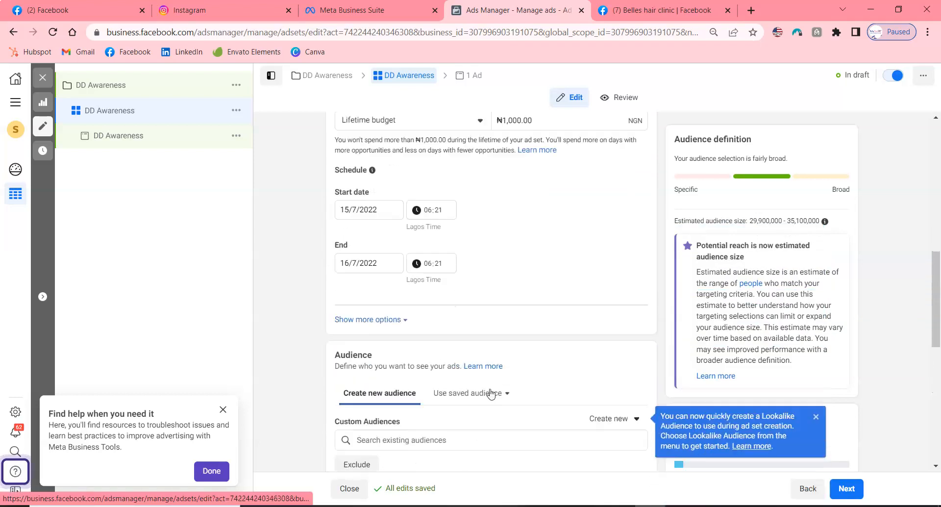
pyautogui.scroll(-2, 460, 367)
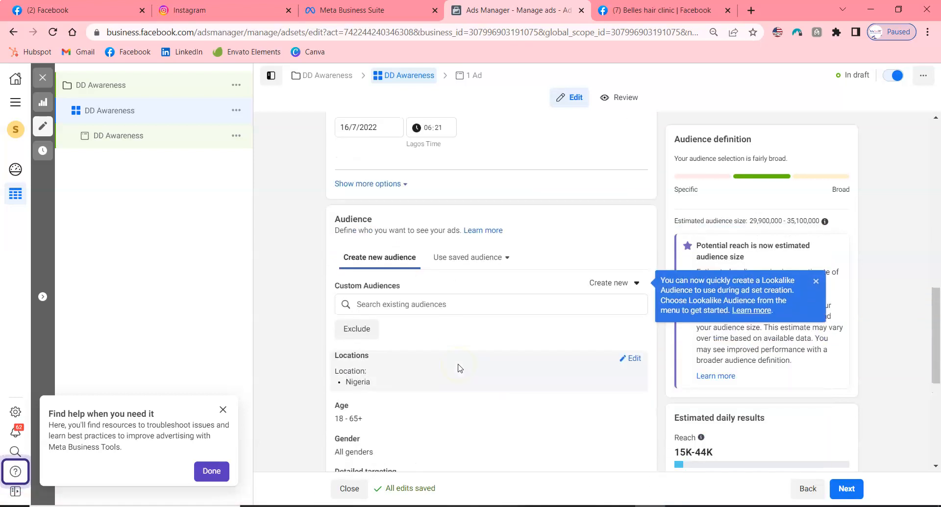
pyautogui.scroll(-2, 459, 367)
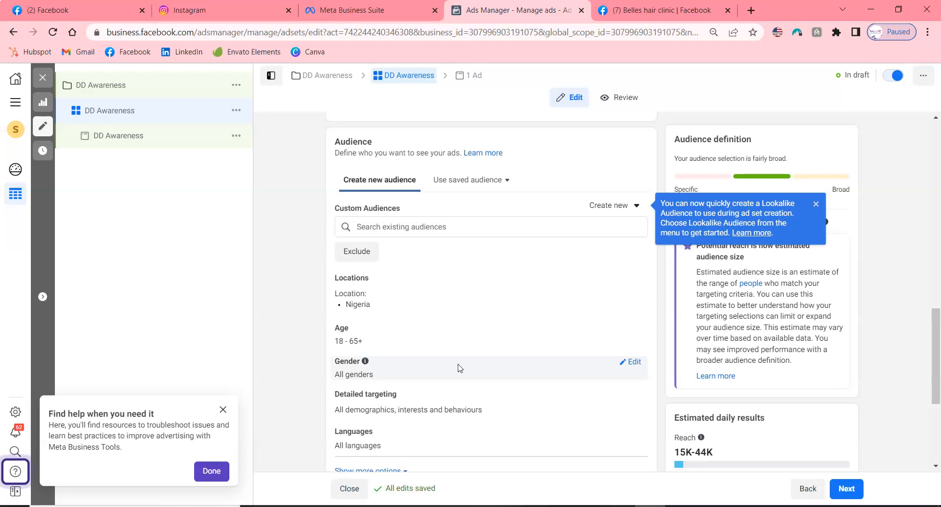
pyautogui.click(442, 228)
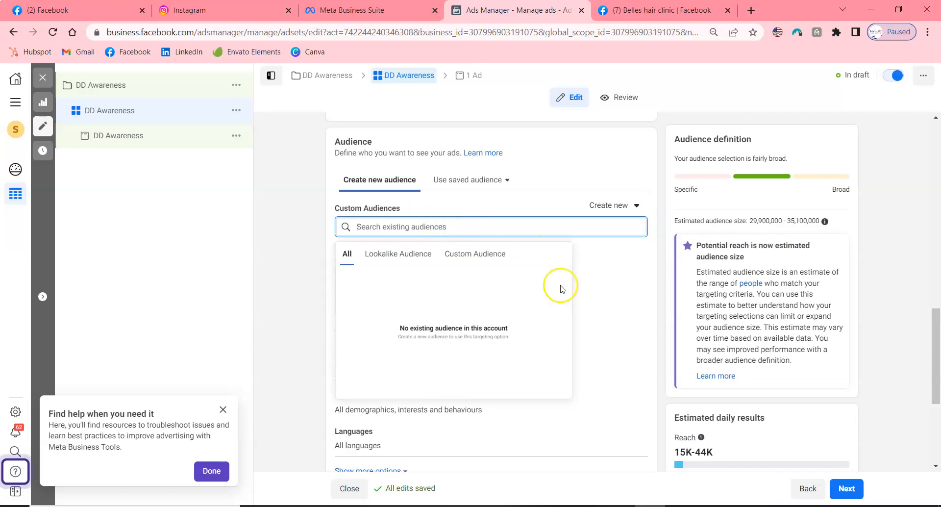
pyautogui.click(249, 316)
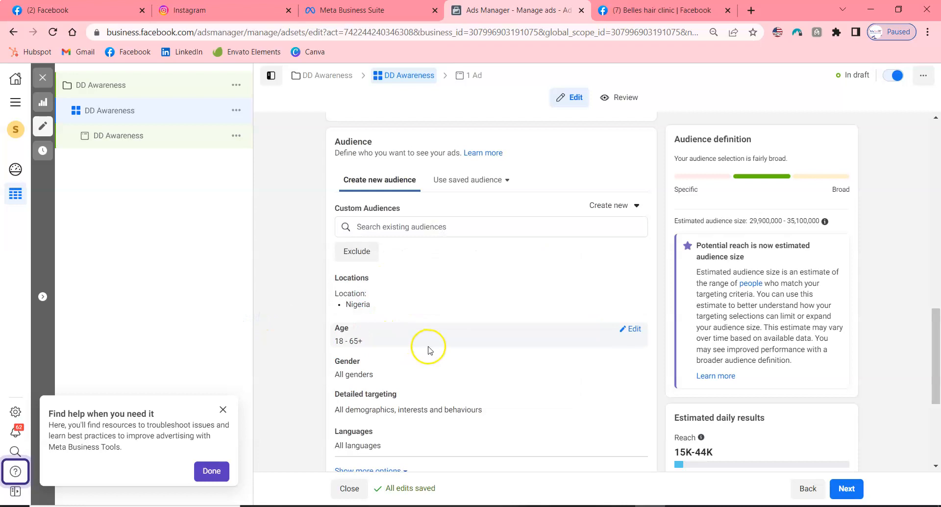
# Set the audience age range to a minimum of 21 and a maximum of 60.
pyautogui.click(633, 332)
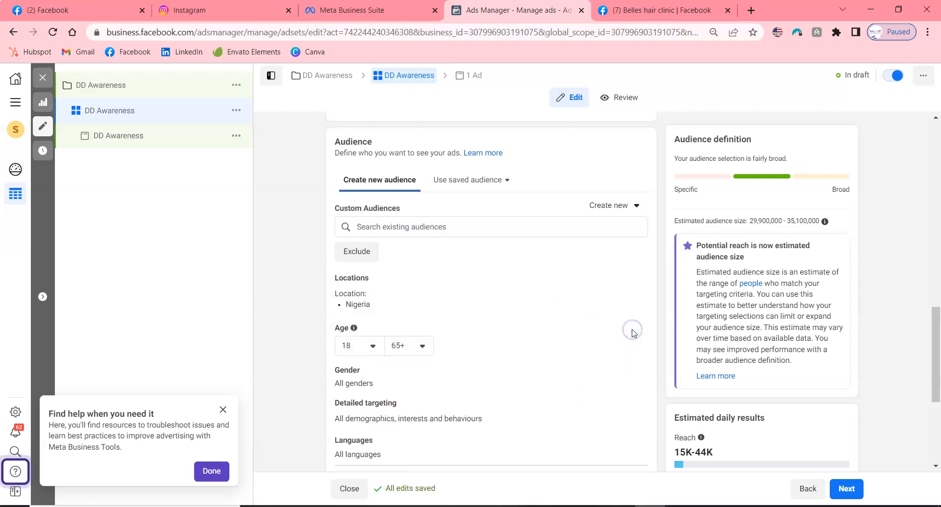
pyautogui.click(371, 346)
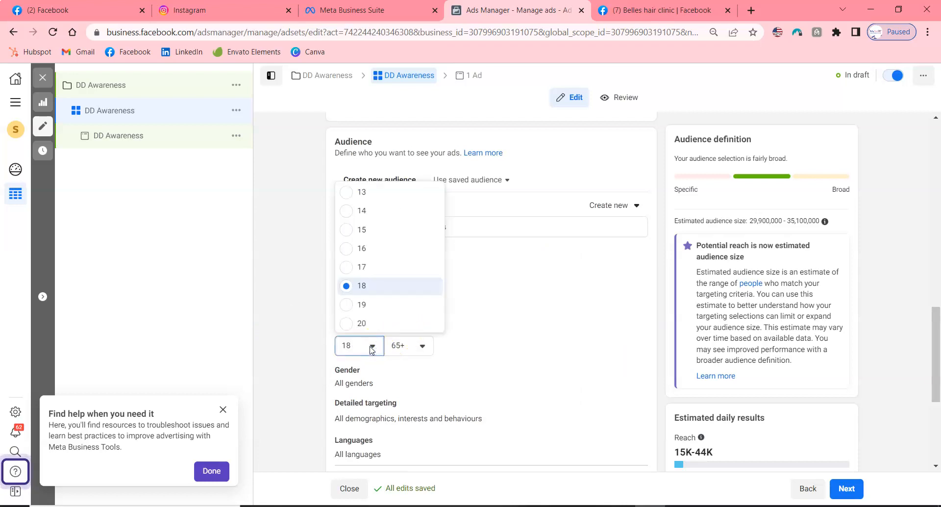
pyautogui.scroll(-2, 378, 316)
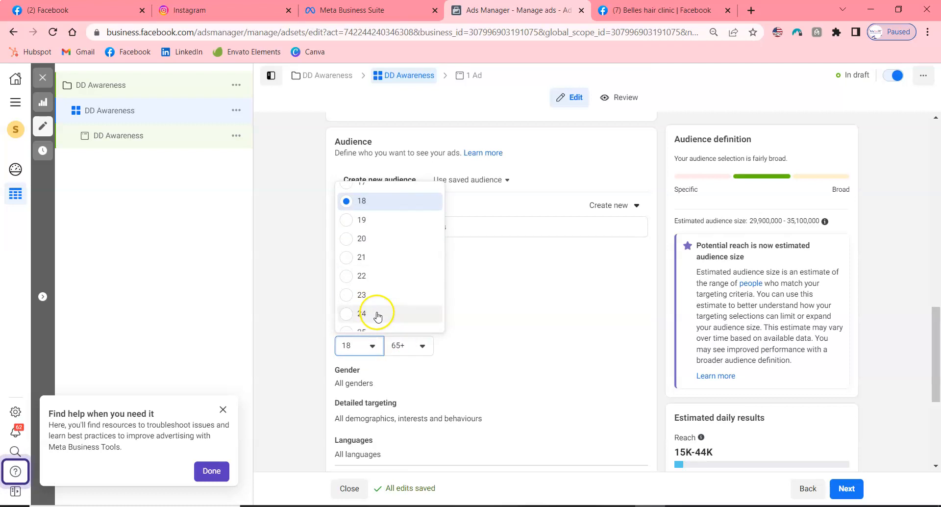
pyautogui.click(356, 258)
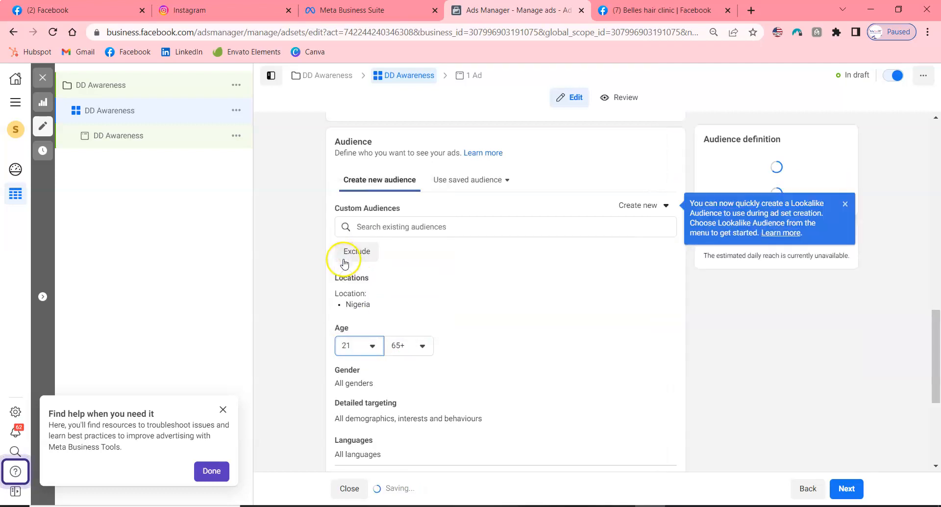
pyautogui.click(354, 257)
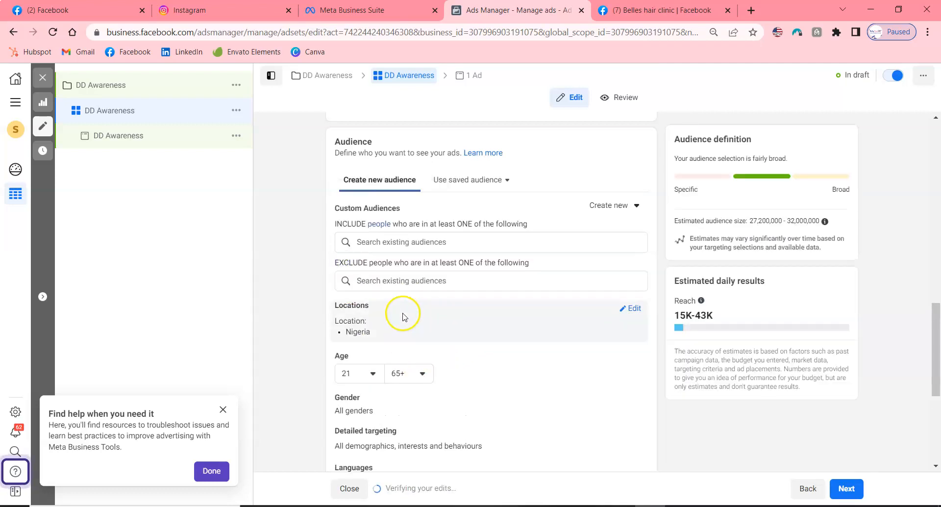
pyautogui.click(421, 379)
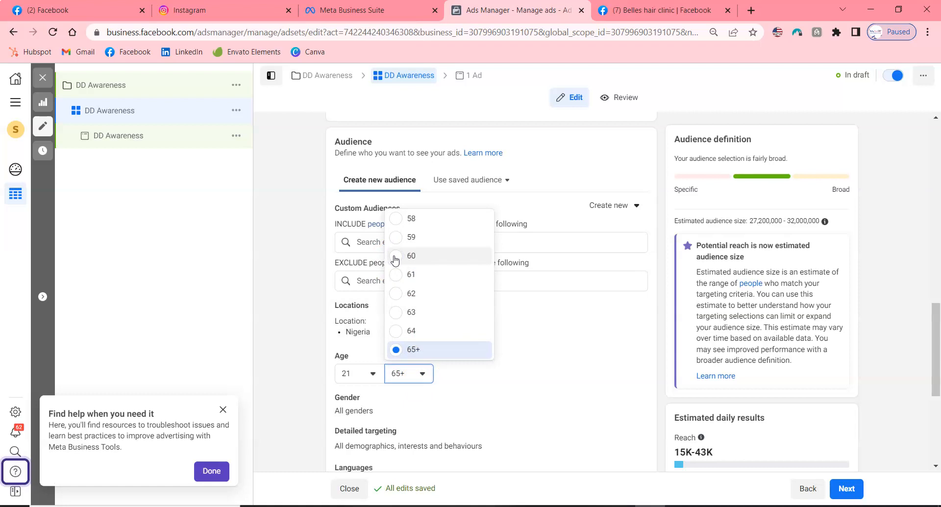
pyautogui.click(396, 259)
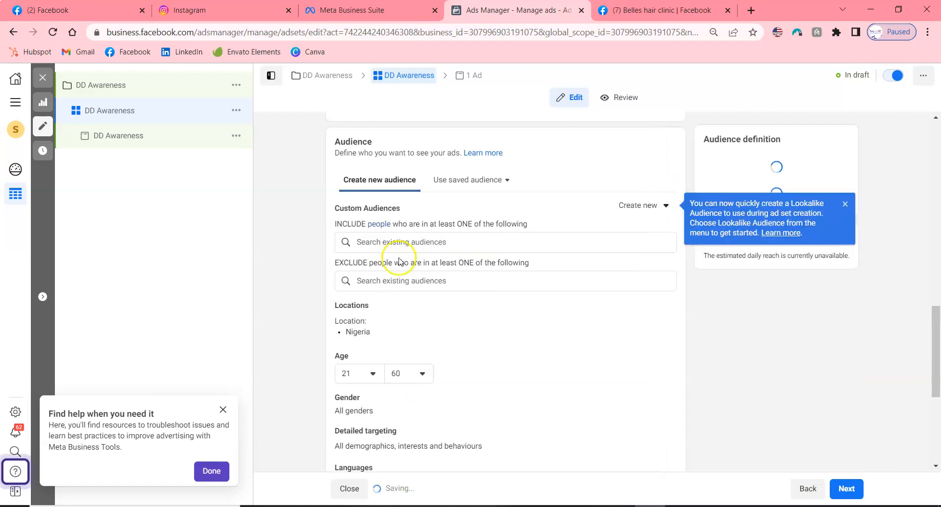
pyautogui.scroll(-2, 539, 351)
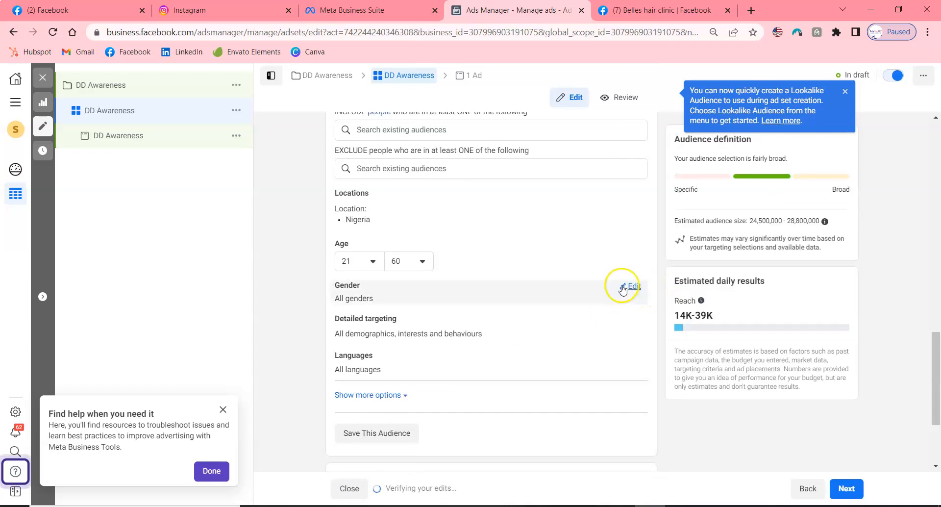
# Restrict the audience's gender to Women and add the Online shopping interest to the detailed targeting.
pyautogui.click(627, 288)
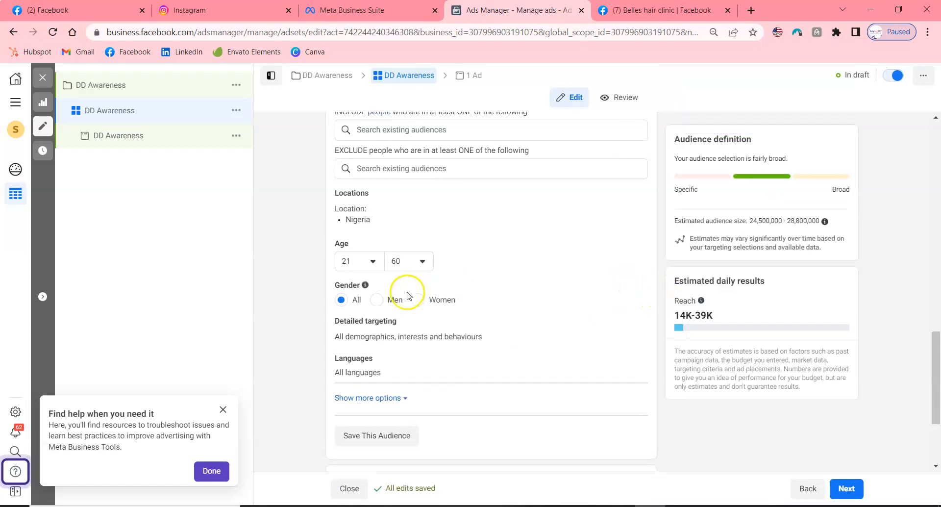
pyautogui.click(417, 300)
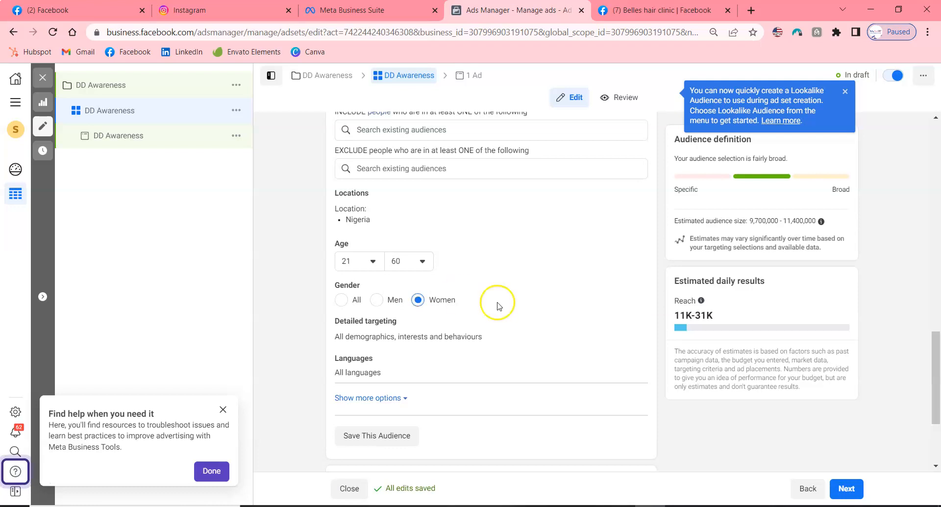
pyautogui.scroll(-1, 520, 322)
pyautogui.scroll(-1, 523, 323)
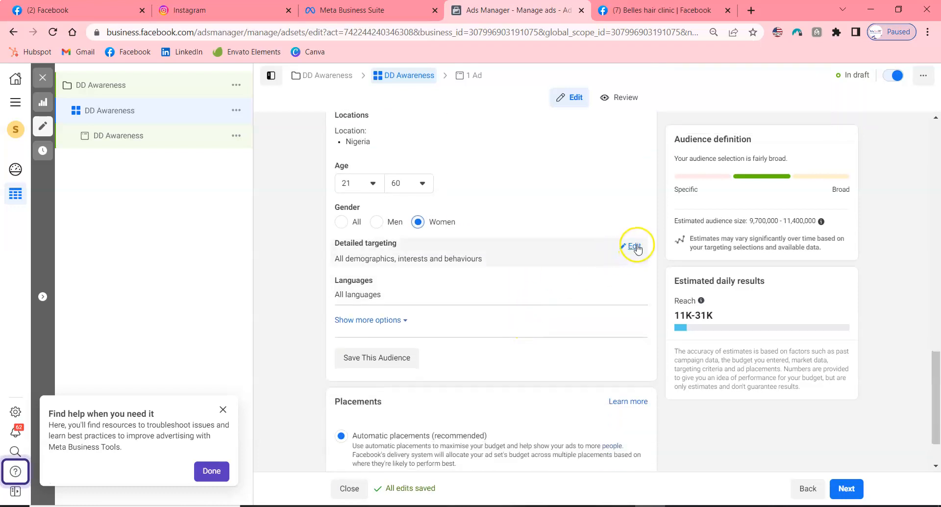
pyautogui.click(635, 247)
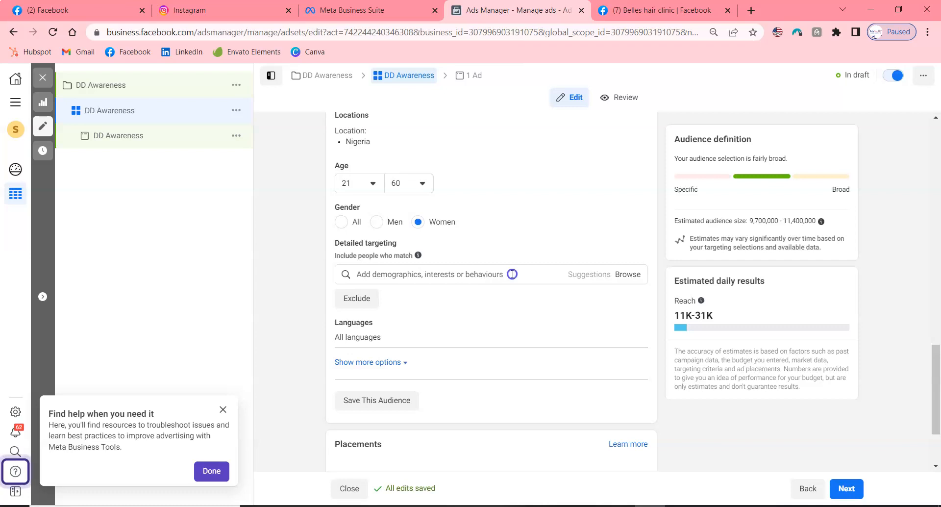
pyautogui.click(512, 274)
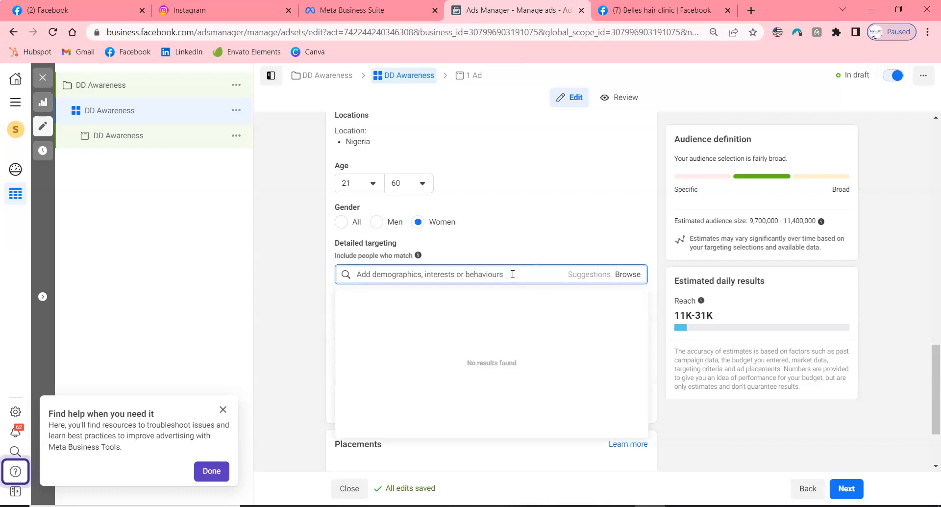
pyautogui.write('on')
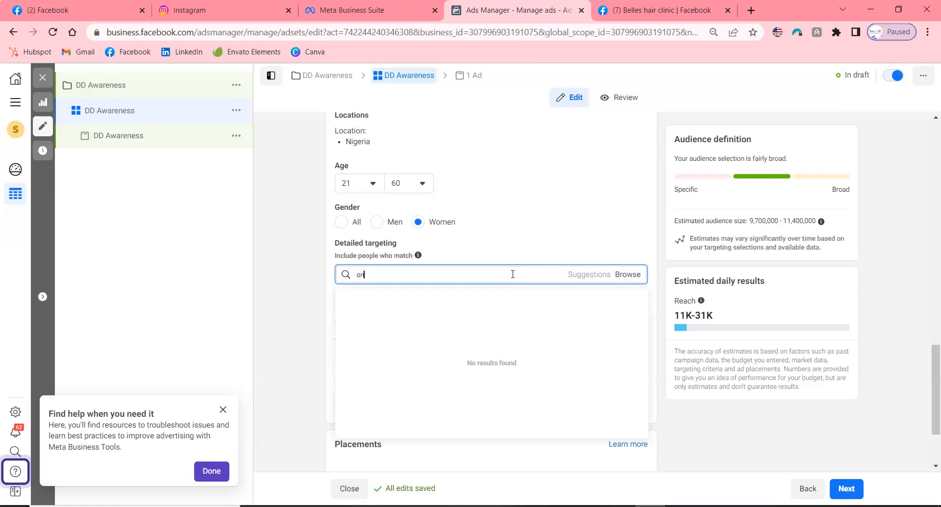
pyautogui.write('line')
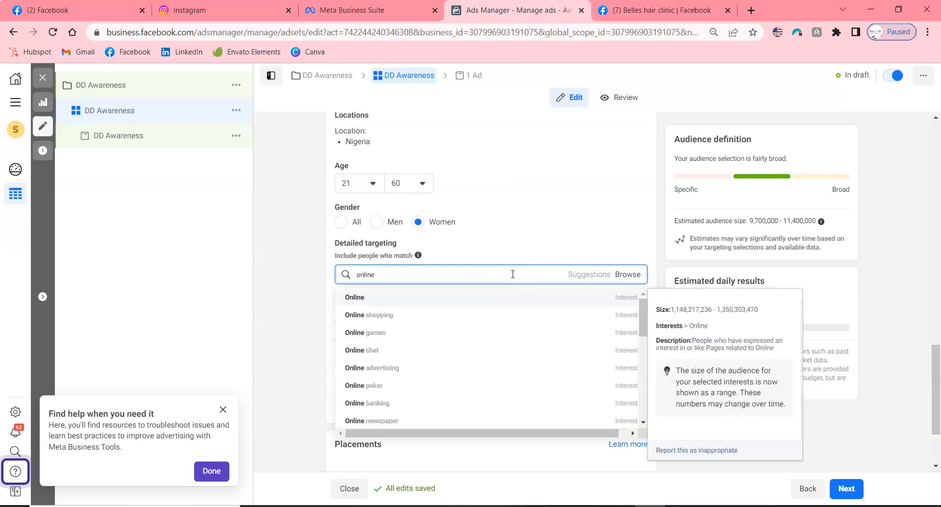
pyautogui.click(514, 311)
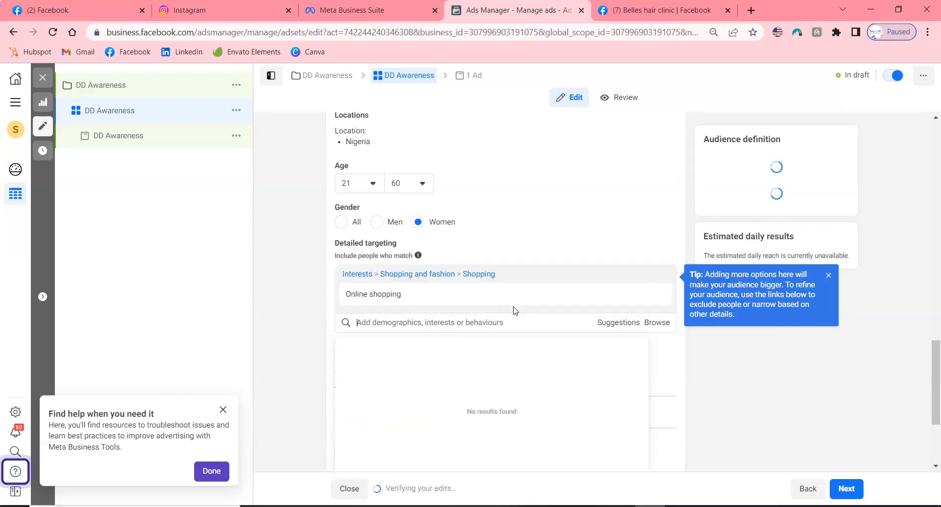
# Search the detailed targeting options for hair and add the Hair & Beauty interest to the audience.
pyautogui.write('hair')
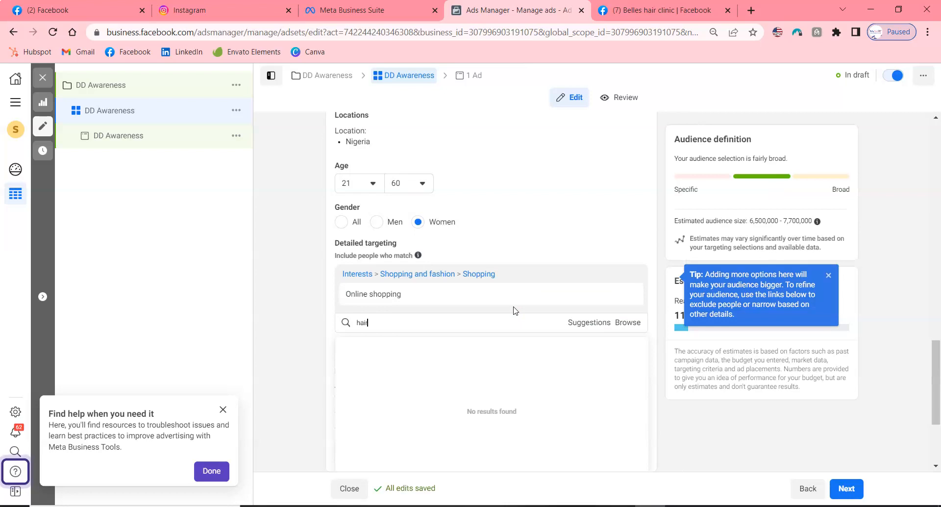
pyautogui.click(507, 334)
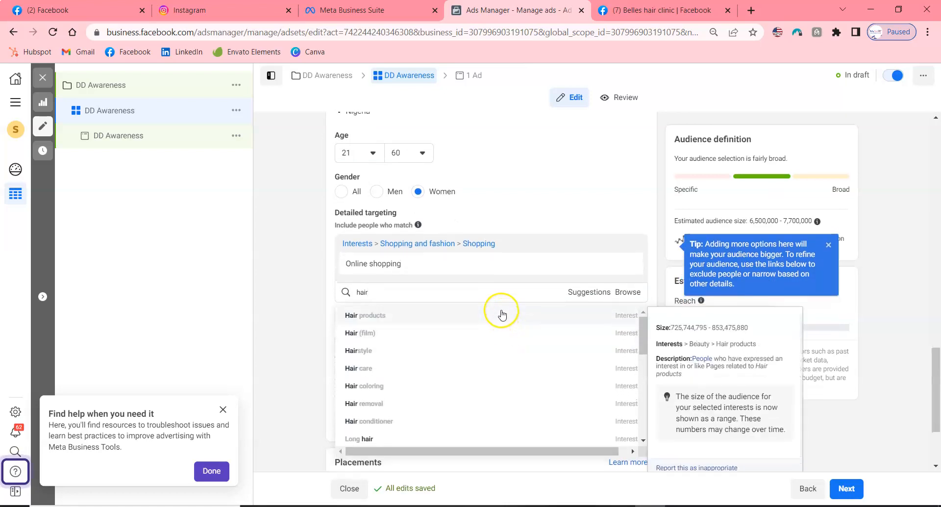
pyautogui.scroll(-5, 500, 343)
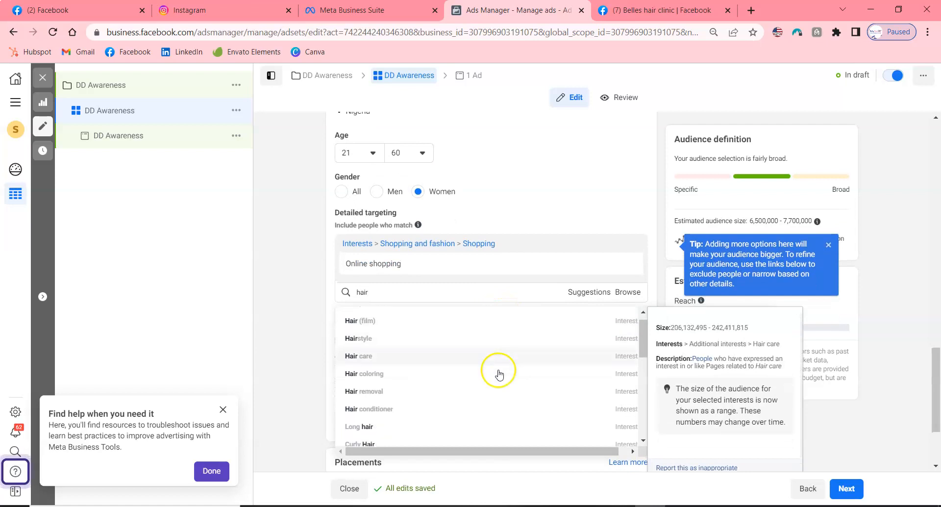
pyautogui.scroll(-3, 499, 373)
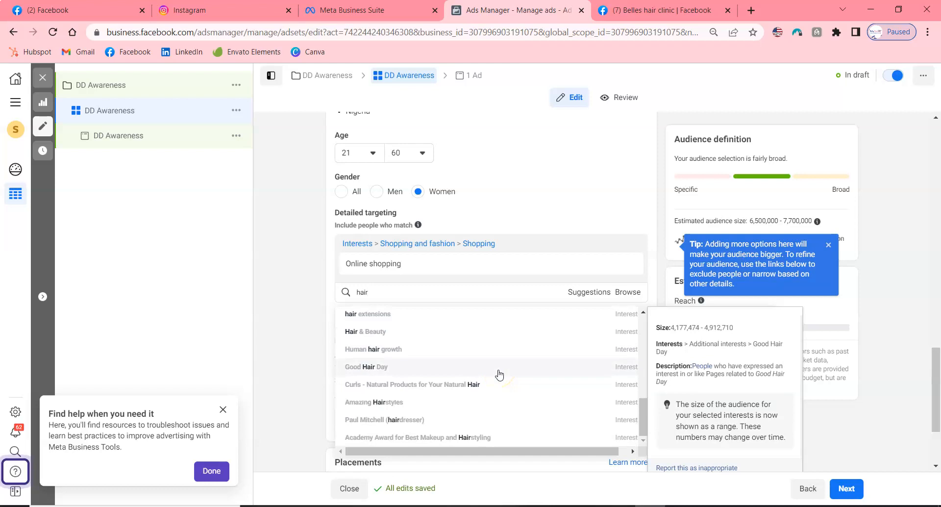
pyautogui.scroll(10, 485, 353)
pyautogui.scroll(2, 471, 338)
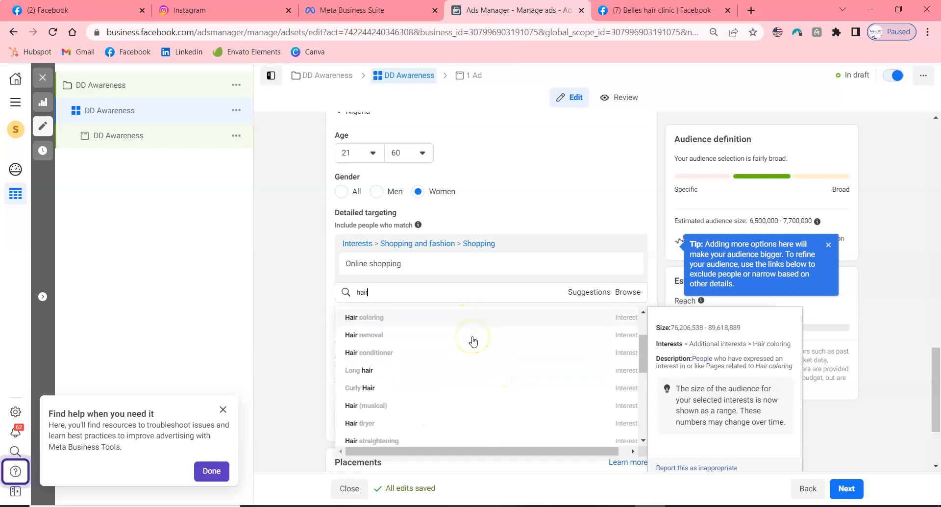
pyautogui.scroll(-5, 473, 340)
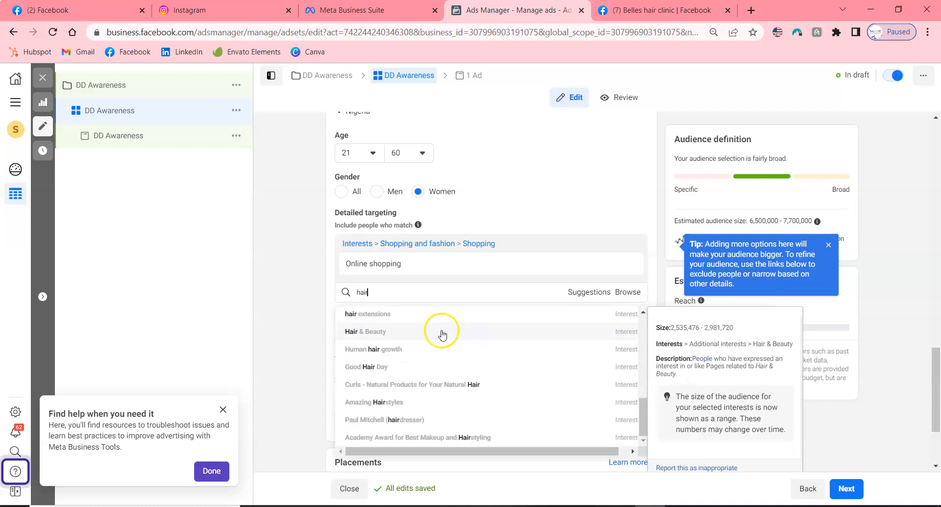
pyautogui.click(443, 332)
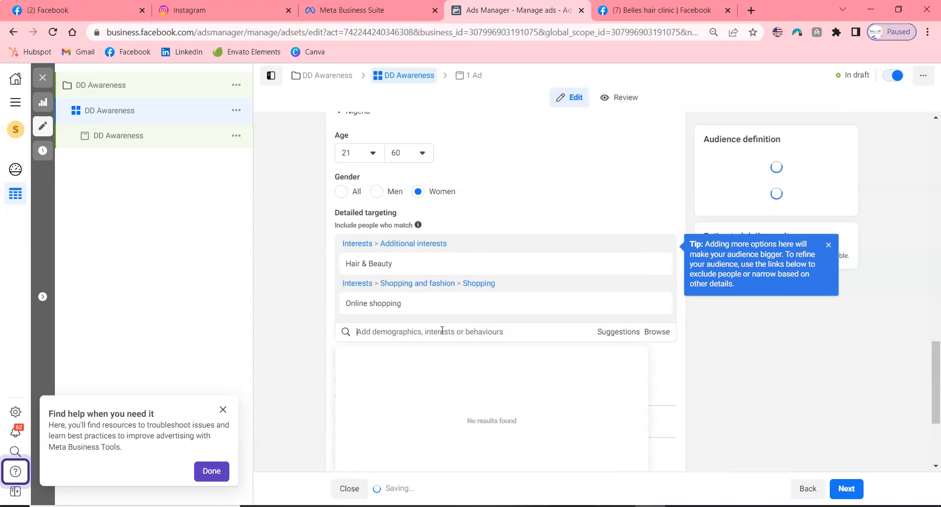
pyautogui.click(586, 211)
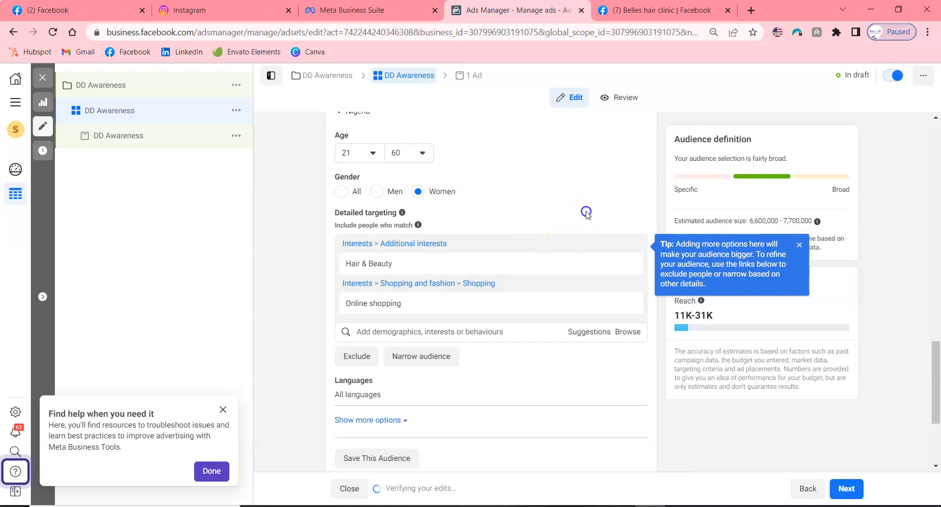
# Review the audience targeting down to the placements section and dismiss the help notice.
pyautogui.scroll(-2, 574, 398)
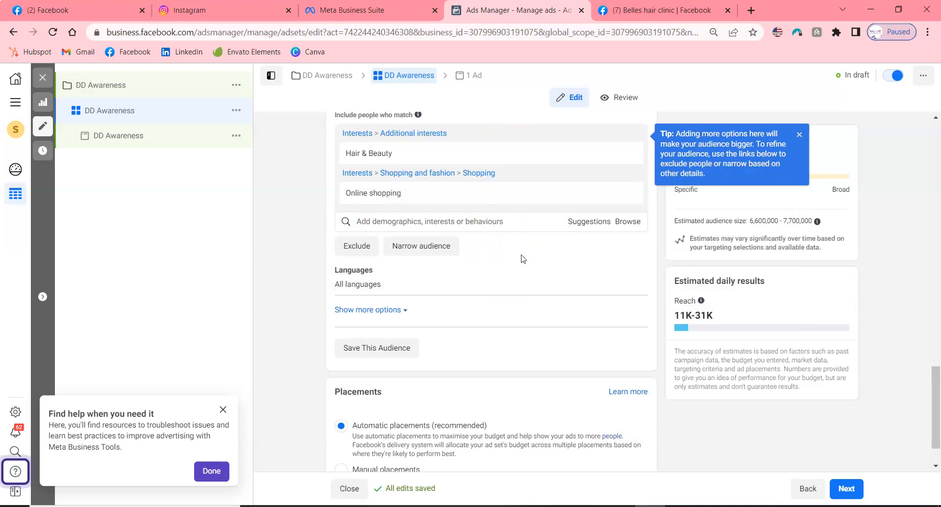
pyautogui.scroll(3, 523, 258)
pyautogui.scroll(-4, 523, 258)
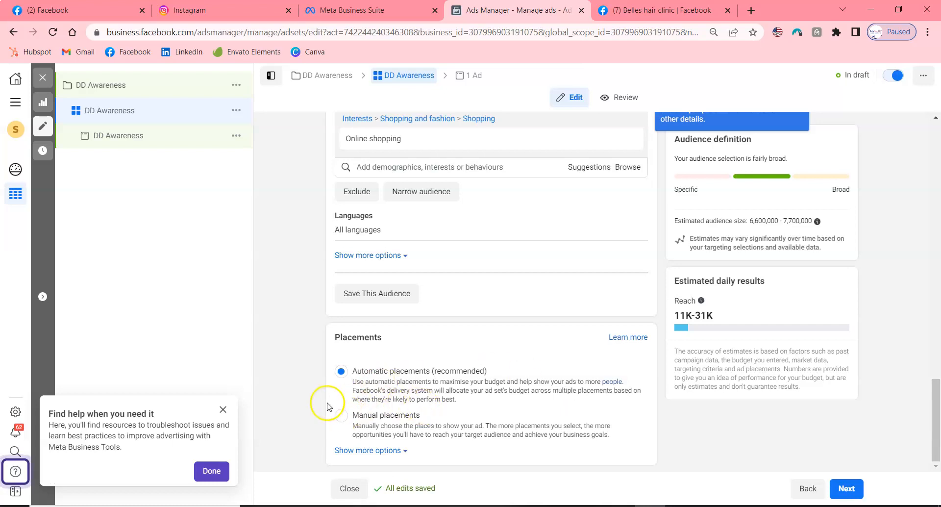
pyautogui.click(223, 410)
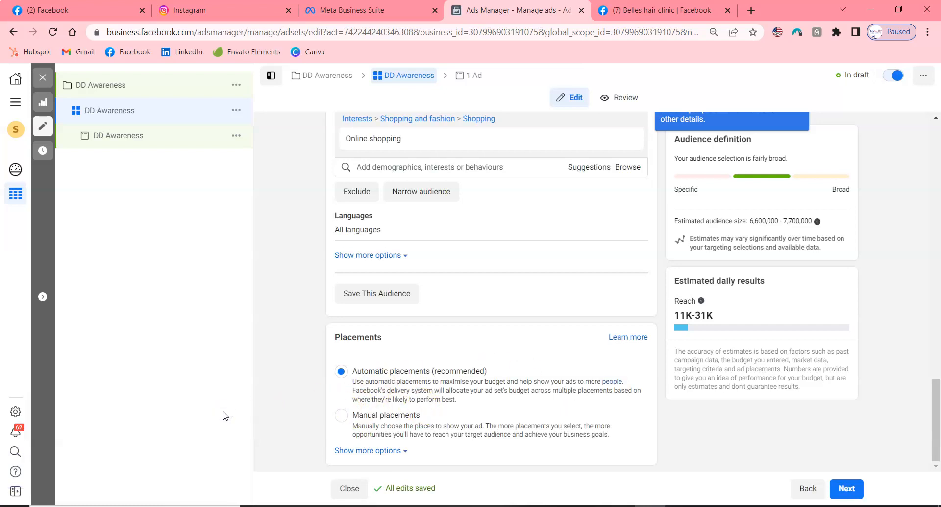
# Try manual placements, look through the available platforms and feed placements, and return to automatic placements.
pyautogui.click(342, 416)
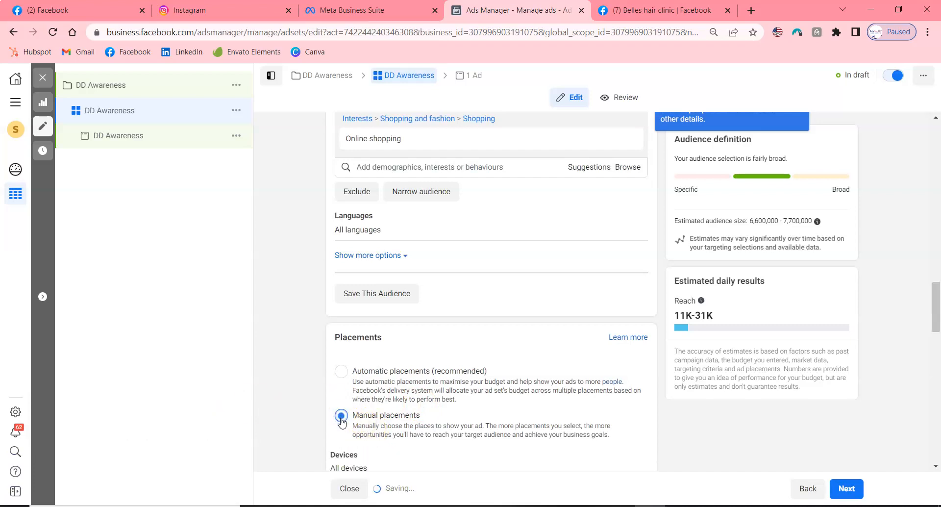
pyautogui.scroll(-3, 458, 431)
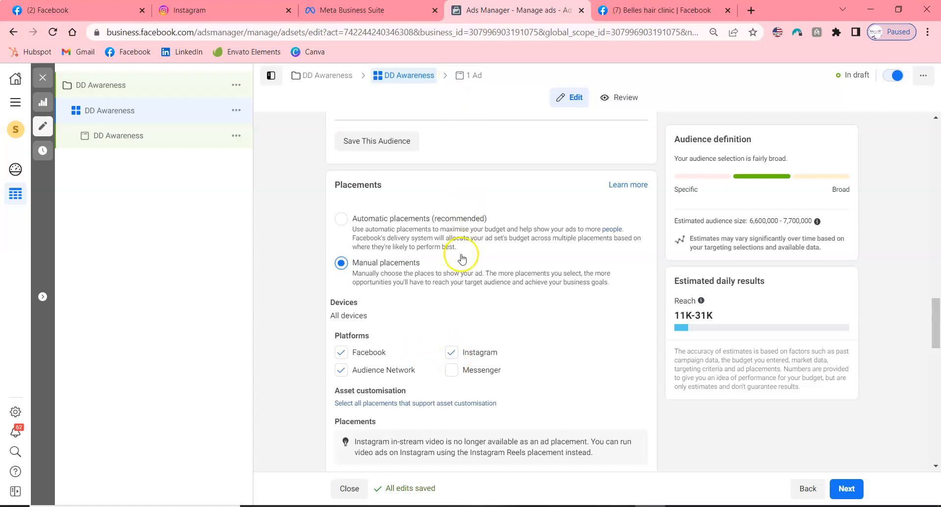
pyautogui.scroll(-3, 462, 257)
pyautogui.scroll(-3, 462, 258)
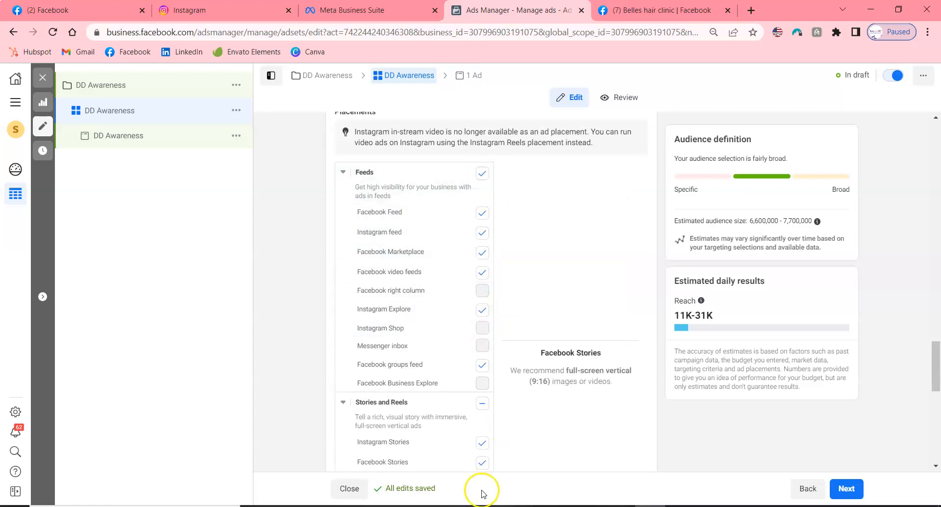
pyautogui.scroll(7, 472, 341)
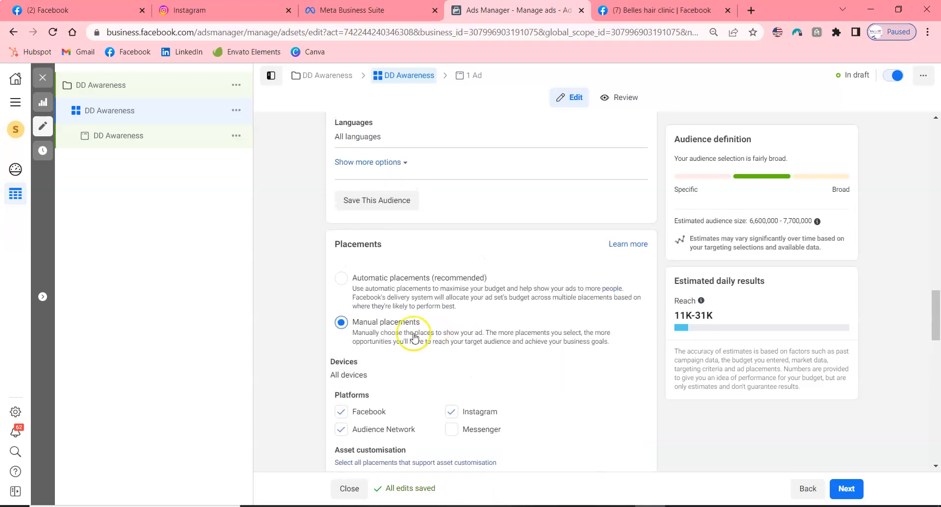
pyautogui.click(341, 279)
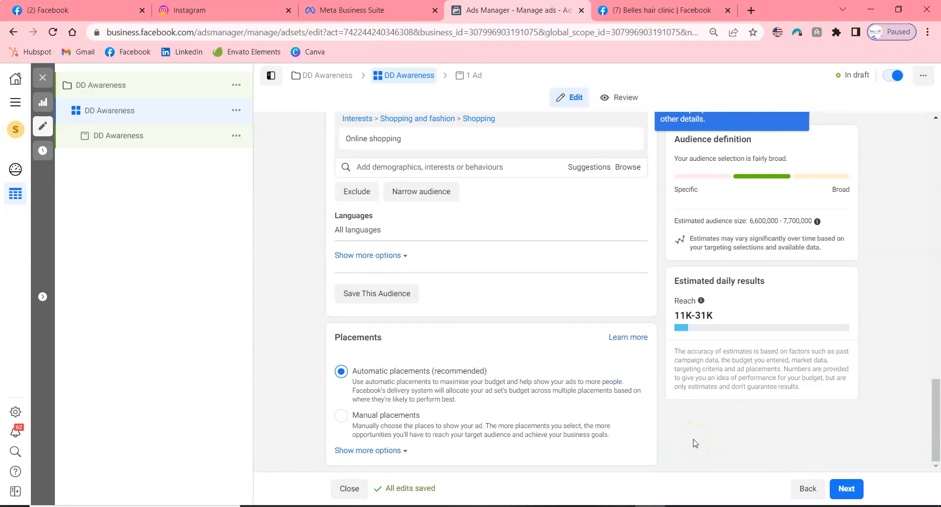
# Proceed to the ad's settings, dismiss the Instant Experience notice and review the format and creative options.
pyautogui.click(846, 486)
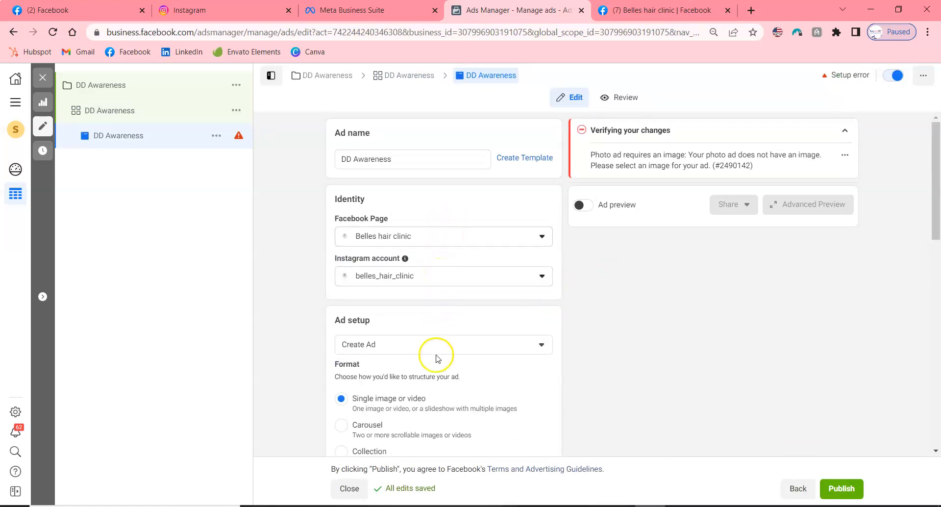
pyautogui.scroll(-2, 446, 359)
pyautogui.scroll(-1, 446, 361)
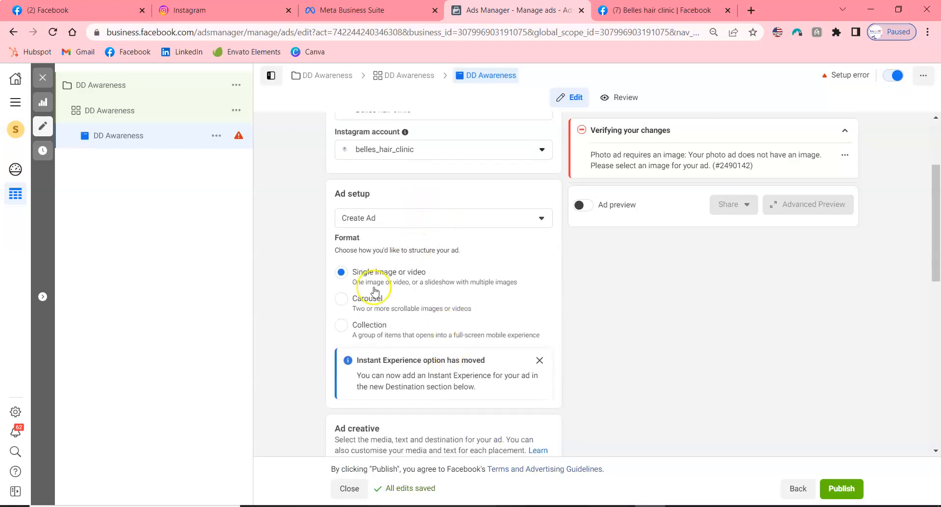
pyautogui.click(539, 359)
pyautogui.scroll(-2, 410, 363)
pyautogui.scroll(-1, 410, 363)
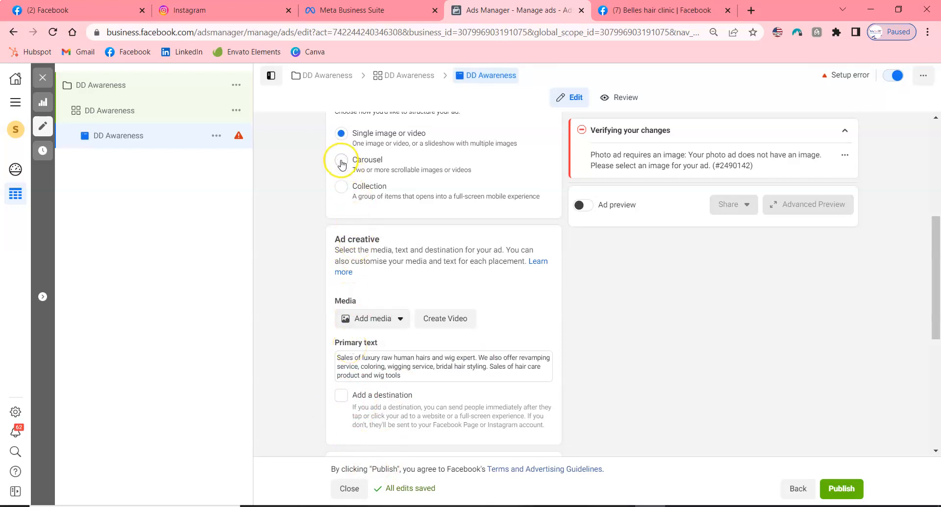
# Set the ad to use an existing post and choose the 14” 200g Vietnam super double drawn Facebook post from 15 Jul 2022.
pyautogui.scroll(2, 365, 199)
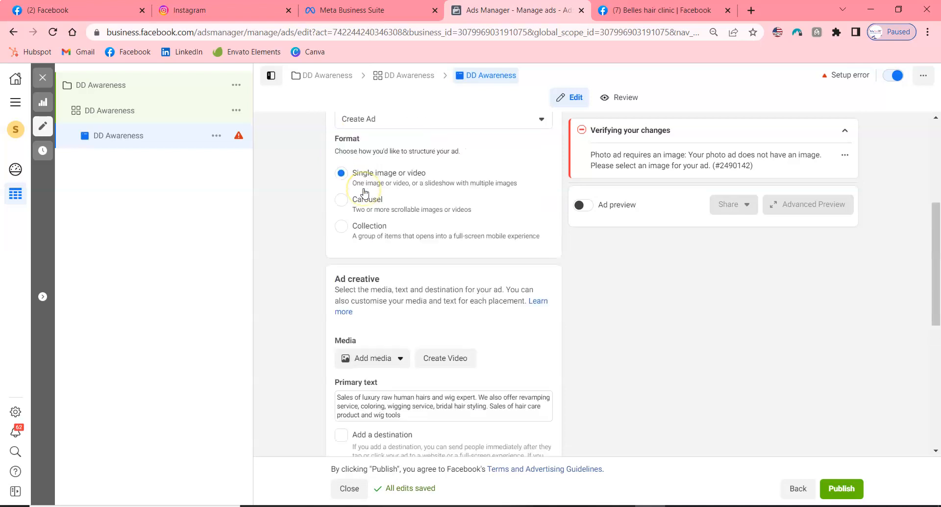
pyautogui.click(422, 186)
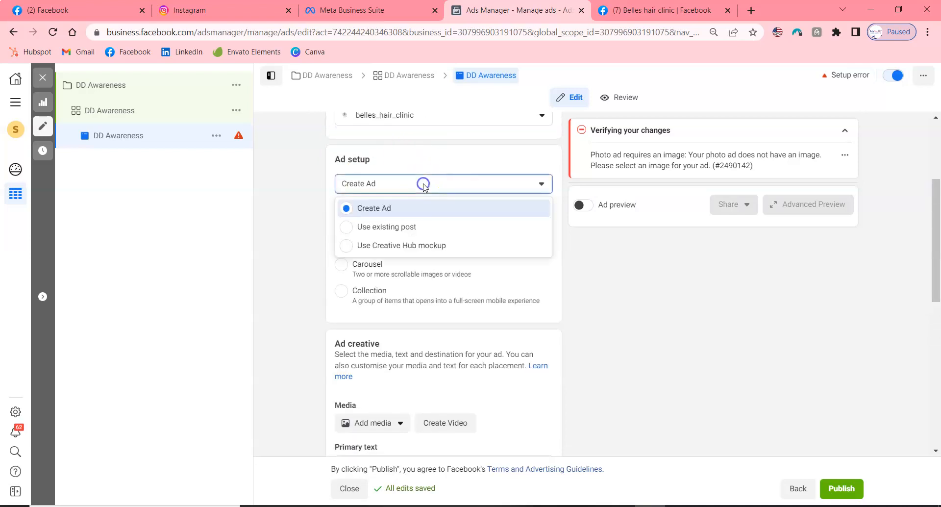
pyautogui.click(401, 232)
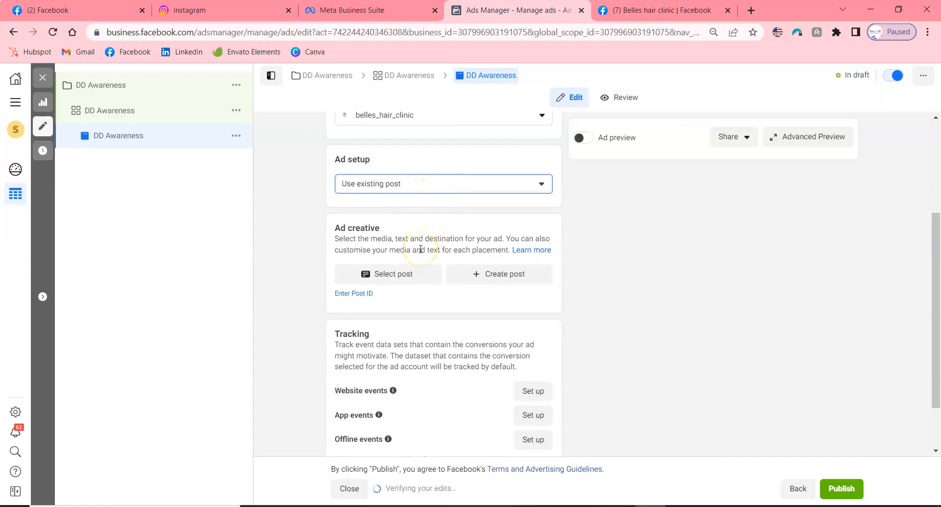
pyautogui.click(410, 283)
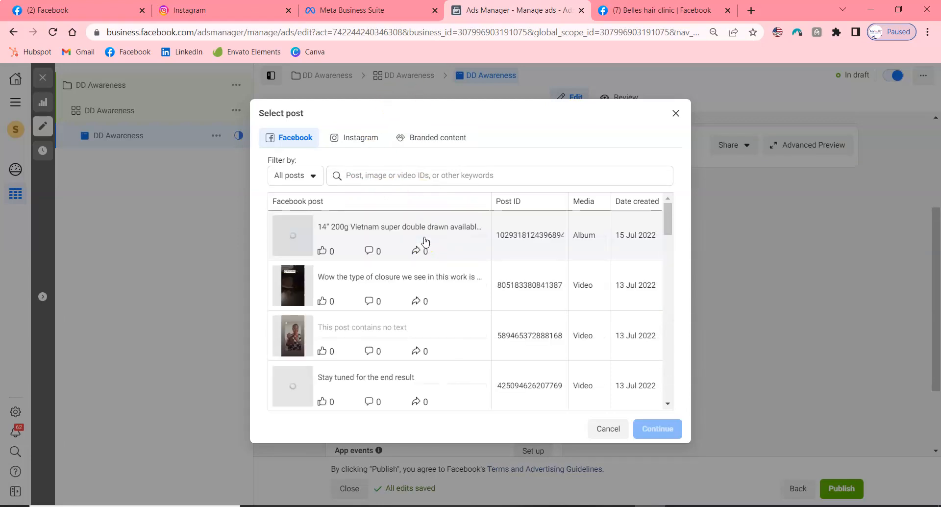
pyautogui.click(406, 226)
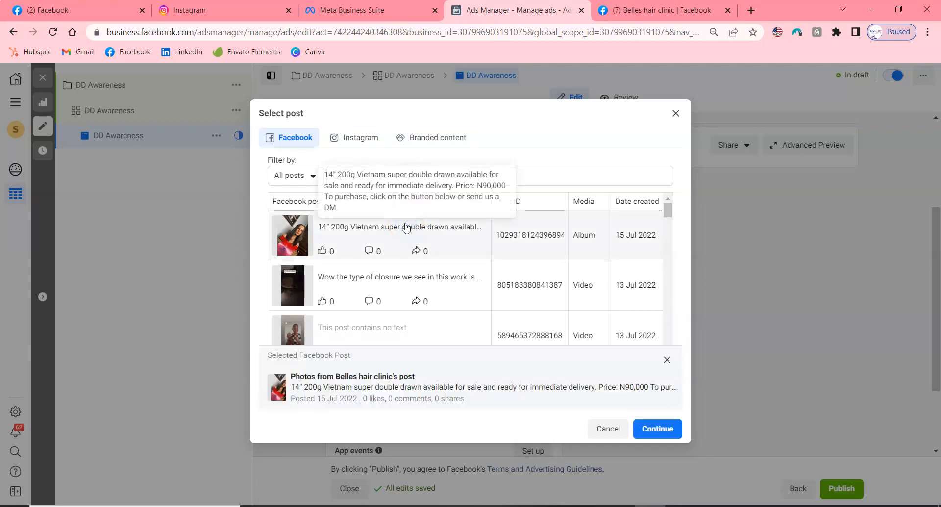
pyautogui.click(659, 428)
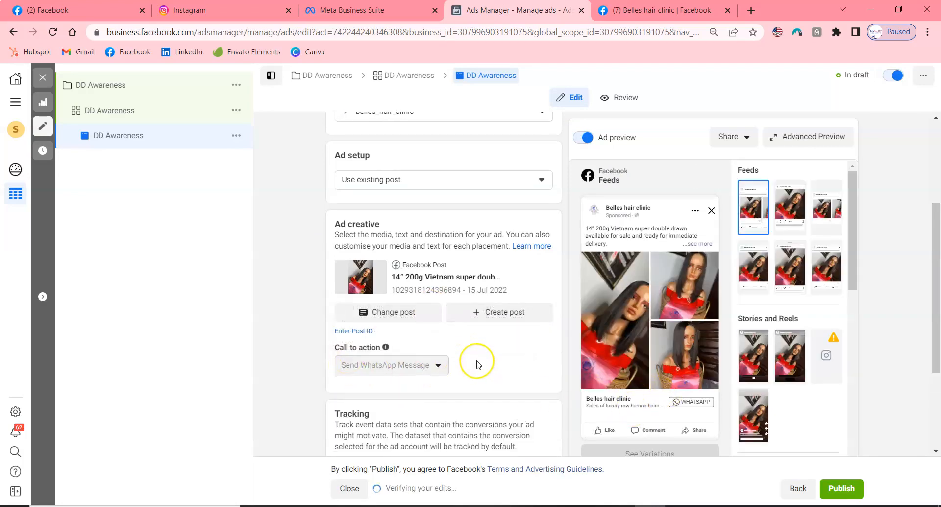
# Check the ad's remaining tracking settings and try to publish the DD Awareness ad.
pyautogui.scroll(-2, 478, 364)
pyautogui.scroll(-1, 478, 364)
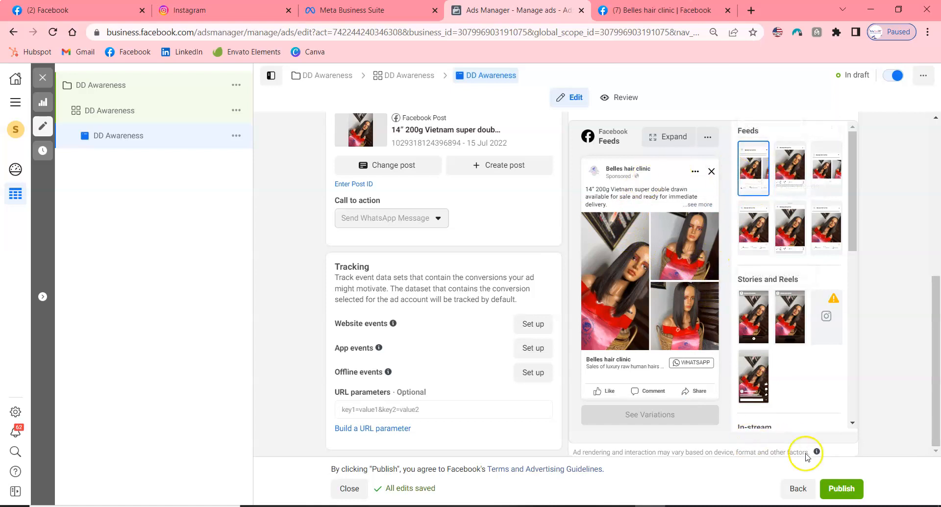
pyautogui.click(839, 495)
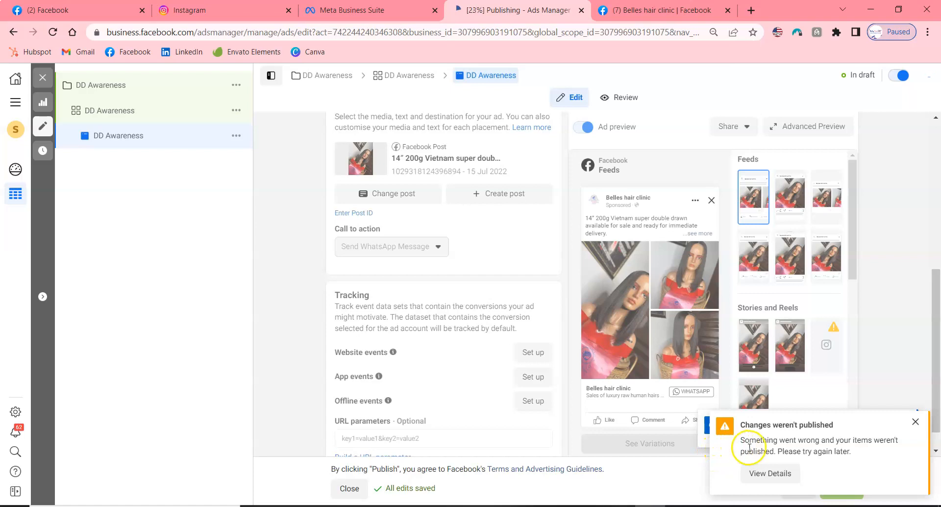
# View the details of the publishing error, dismiss them and reload the page.
pyautogui.click(772, 474)
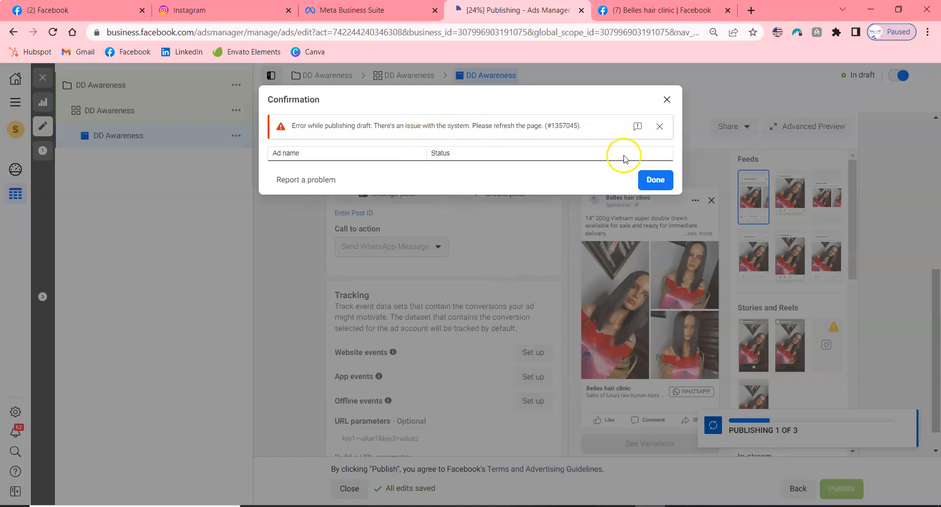
pyautogui.click(656, 181)
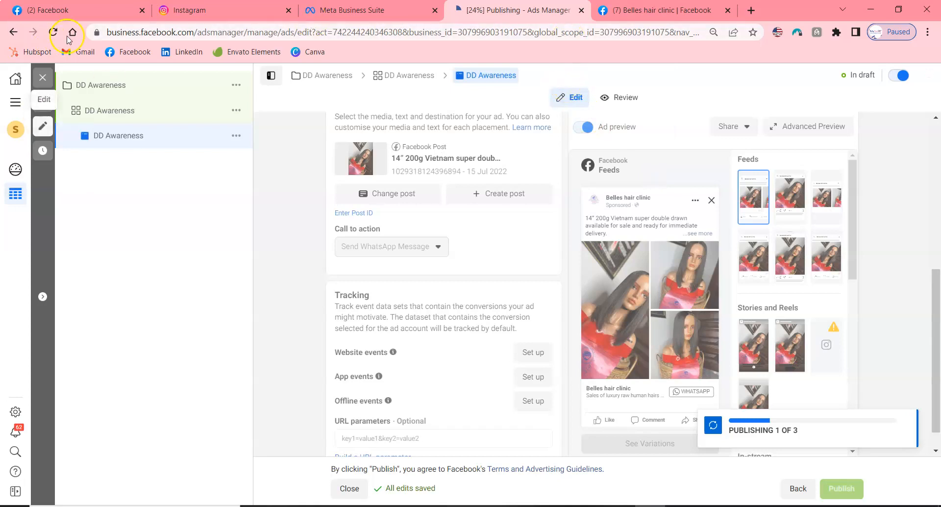
pyautogui.click(51, 33)
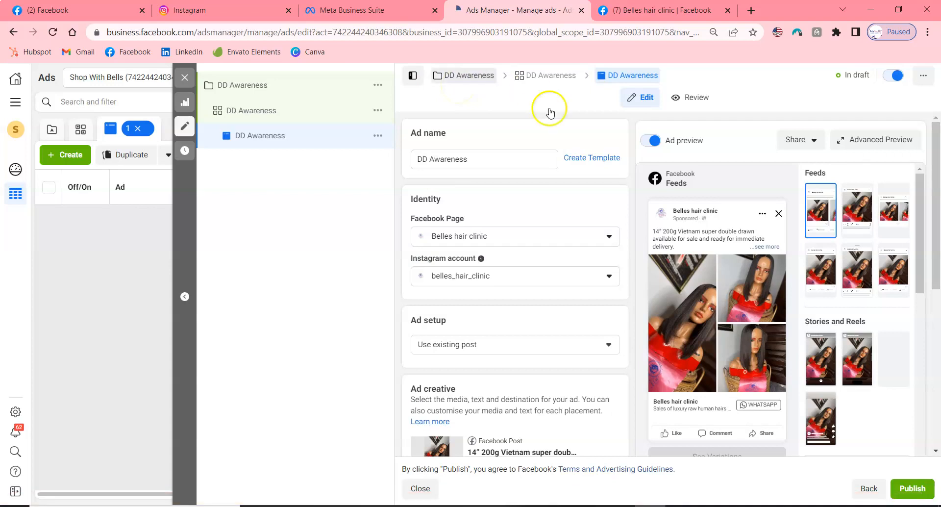
# Look over the reloaded DD Awareness ad's creative and tracking settings and publish the ad again.
pyautogui.scroll(-2, 633, 319)
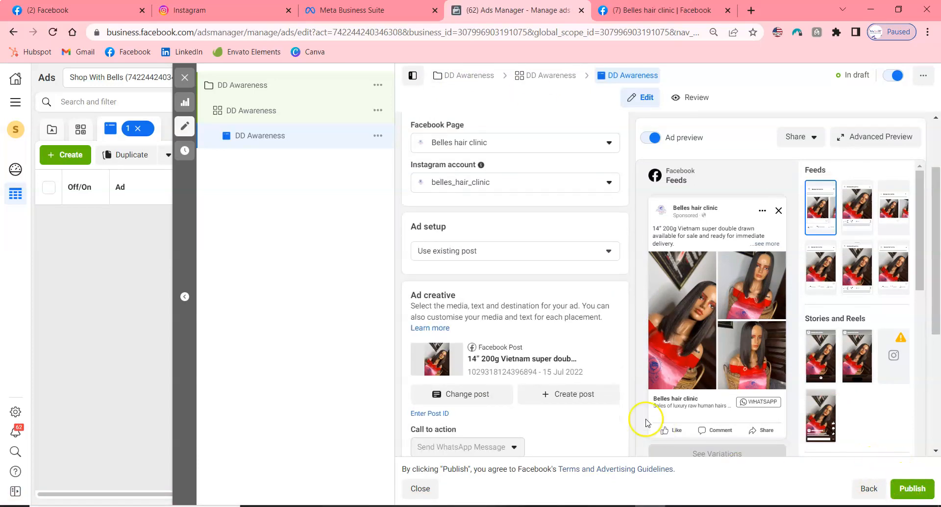
pyautogui.scroll(-5, 646, 416)
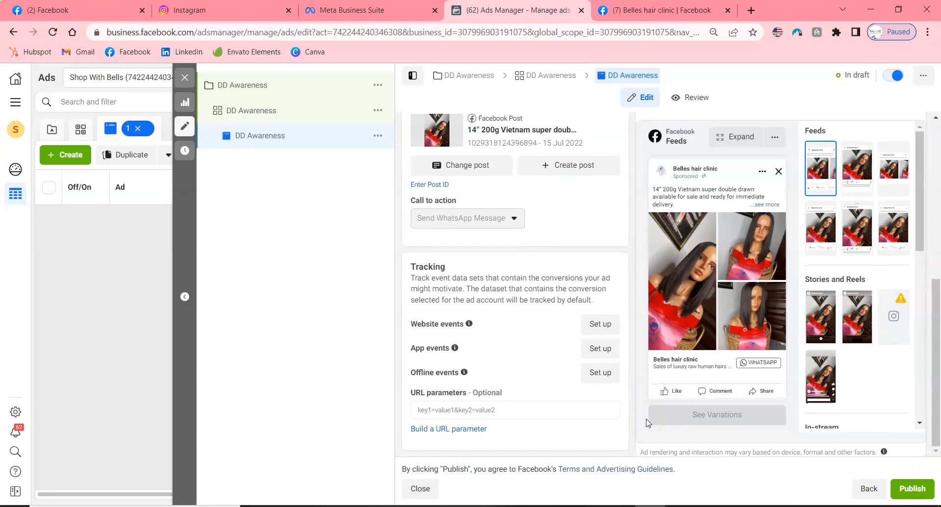
pyautogui.scroll(5, 646, 422)
pyautogui.click(907, 490)
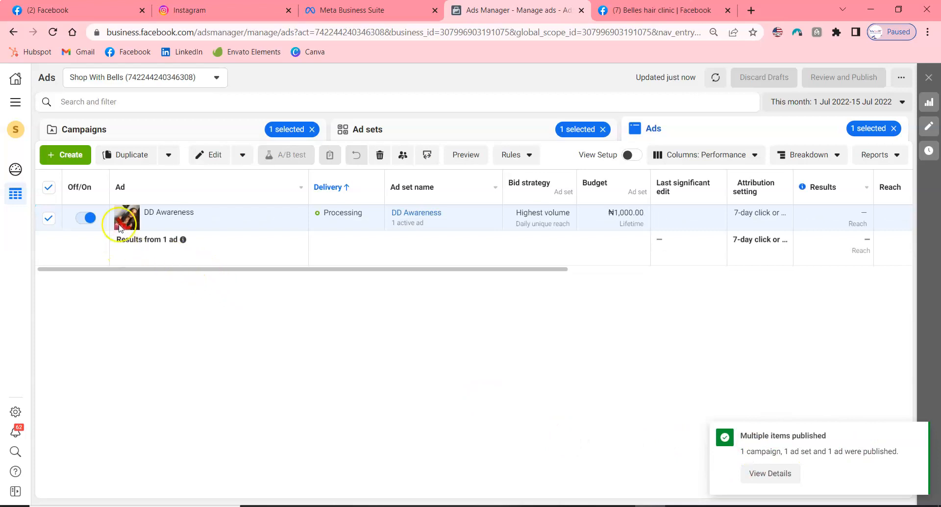
# Clear the selected campaign, ad set and ad so that no filter limits the lists.
pyautogui.click(316, 130)
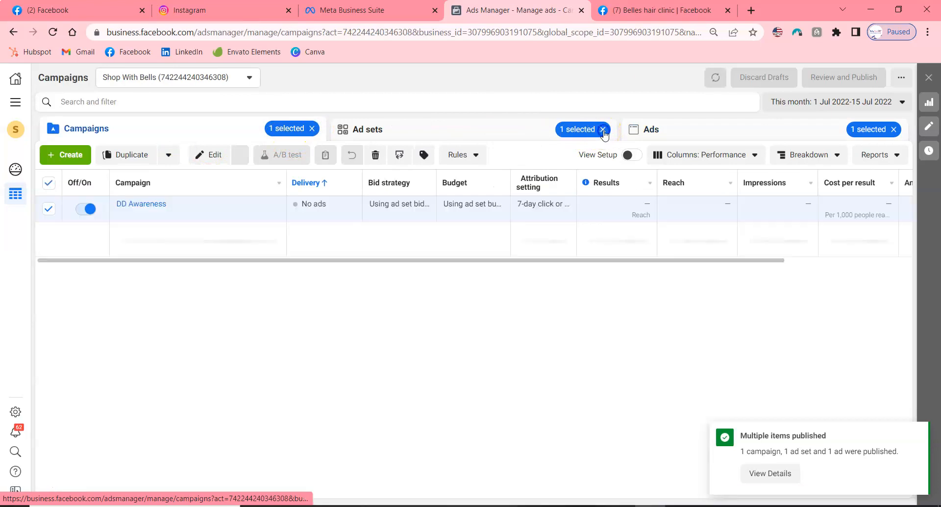
pyautogui.click(602, 130)
pyautogui.click(877, 129)
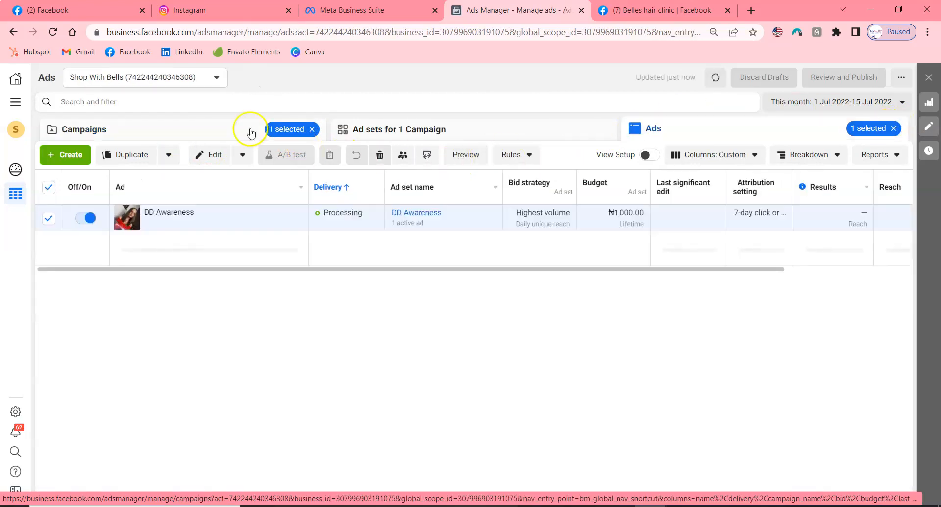
pyautogui.click(312, 129)
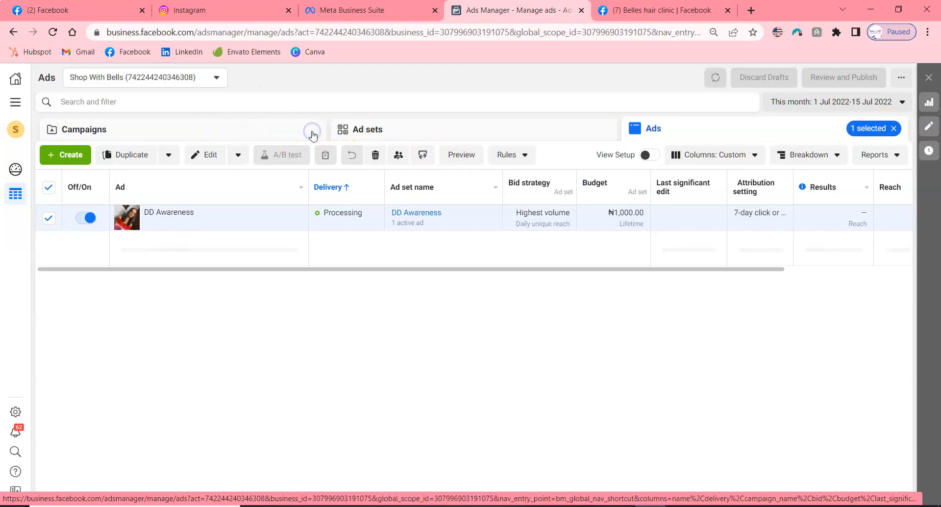
pyautogui.click(889, 132)
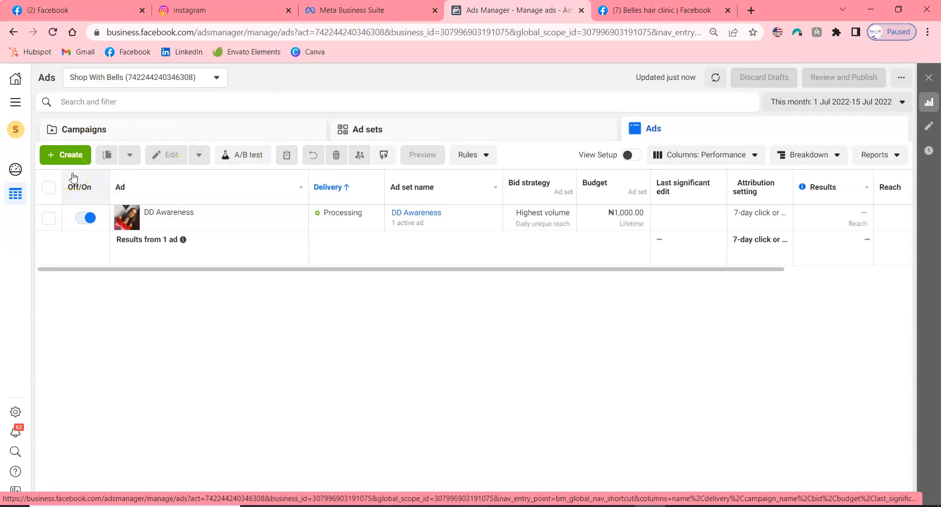
# Create a new campaign with the Engagement objective.
pyautogui.click(67, 155)
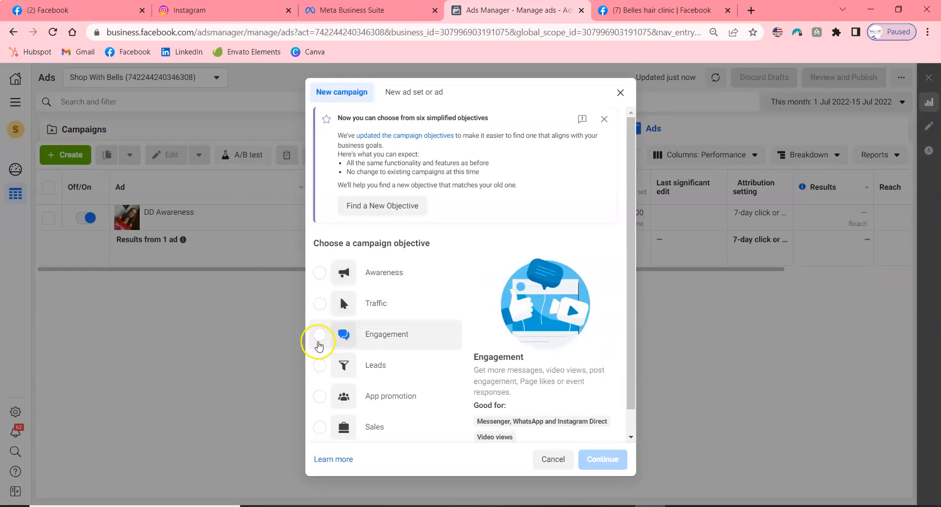
pyautogui.click(319, 338)
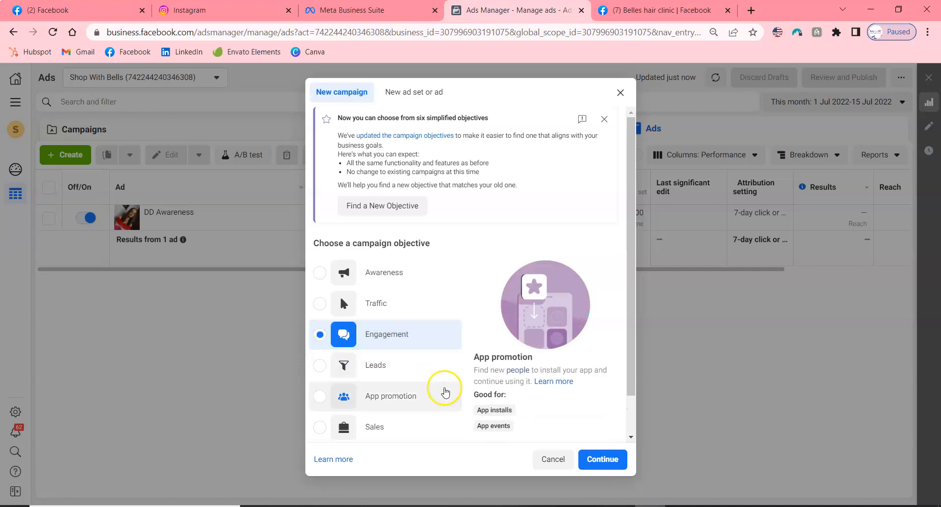
pyautogui.click(614, 465)
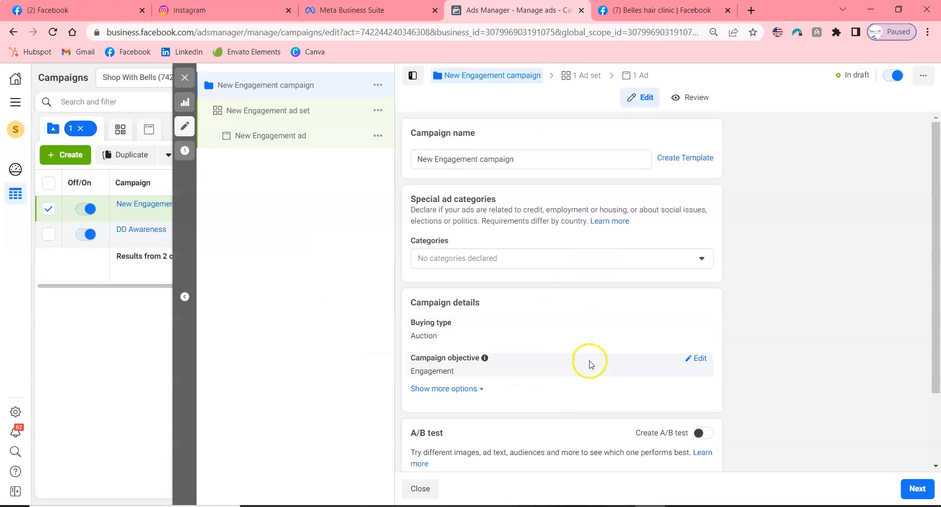
# Name the new campaign "DD Engagement" and copy that name.
pyautogui.scroll(-2, 591, 364)
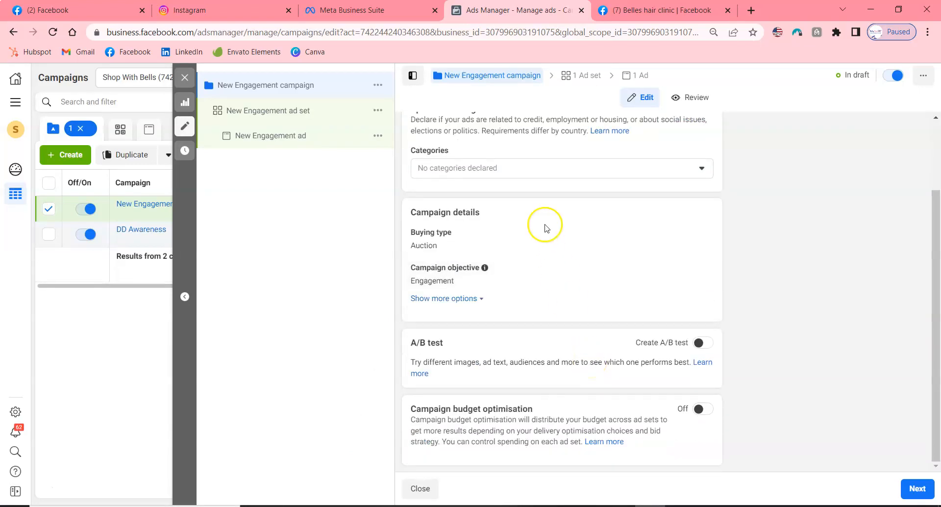
pyautogui.scroll(2, 546, 226)
pyautogui.click(522, 163)
pyautogui.hotkey('ctrl', 'a')
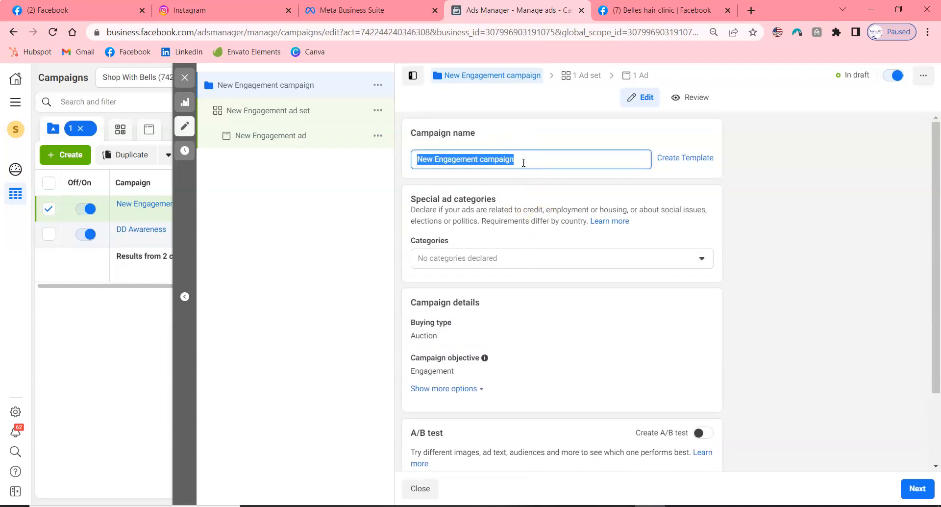
pyautogui.write('DD Engagement')
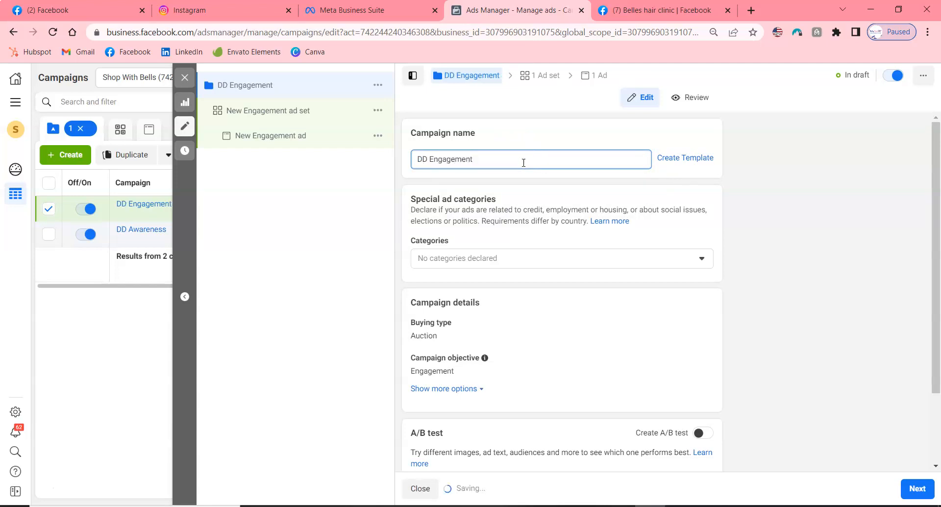
pyautogui.hotkey('ctrl', 'a')
pyautogui.hotkey('ctrl', 'c')
# Proceed to the ad set and replace its name with the copied "DD Engagement".
pyautogui.scroll(-2, 569, 338)
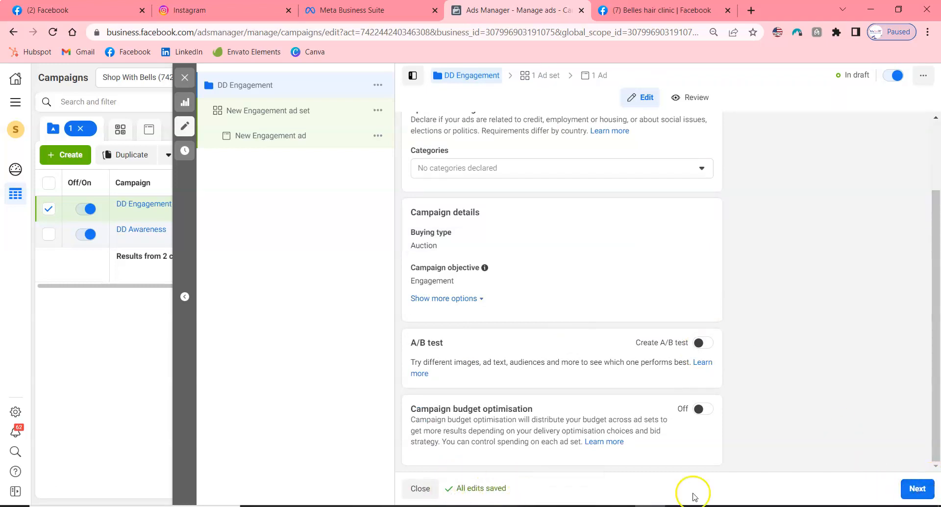
pyautogui.click(915, 487)
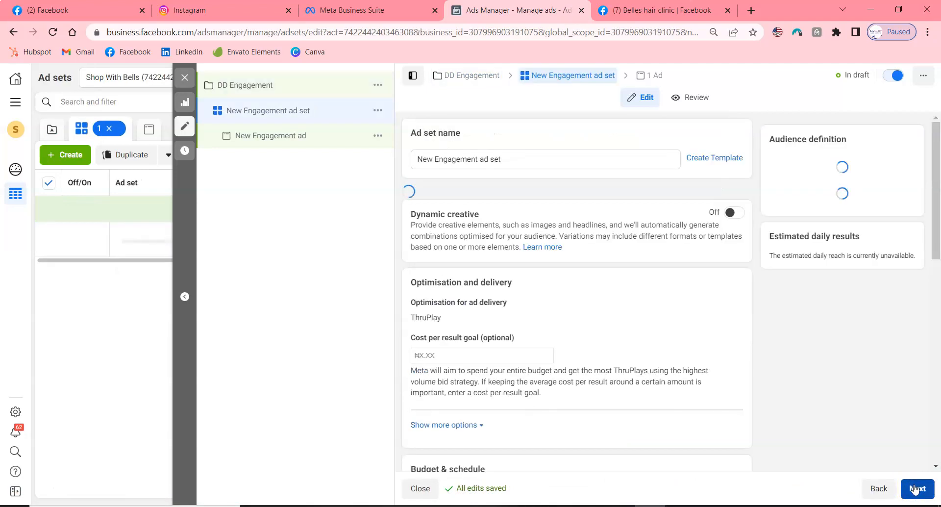
pyautogui.click(526, 155)
pyautogui.hotkey('ctrl', 'a')
pyautogui.hotkey('ctrl', 'v')
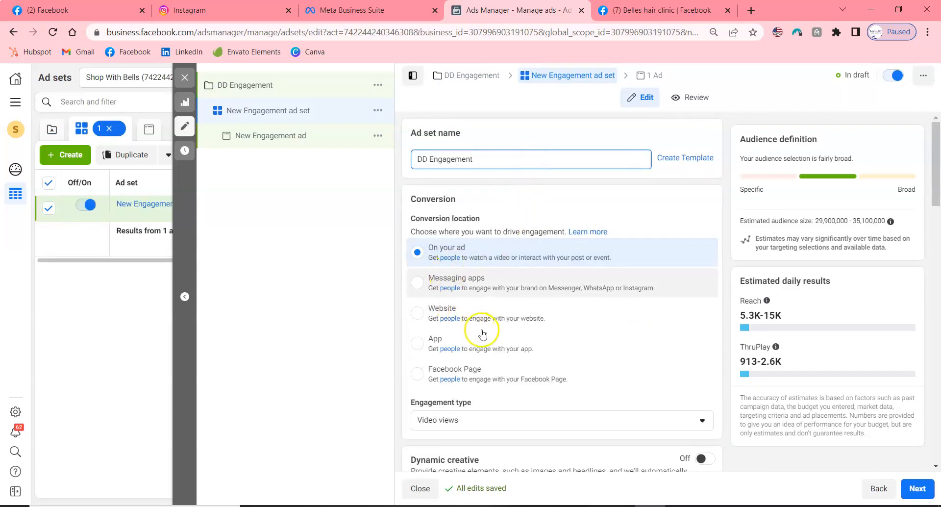
# Keep "On your ad" as the conversion location and set the engagement type to Post engagement.
pyautogui.click(430, 251)
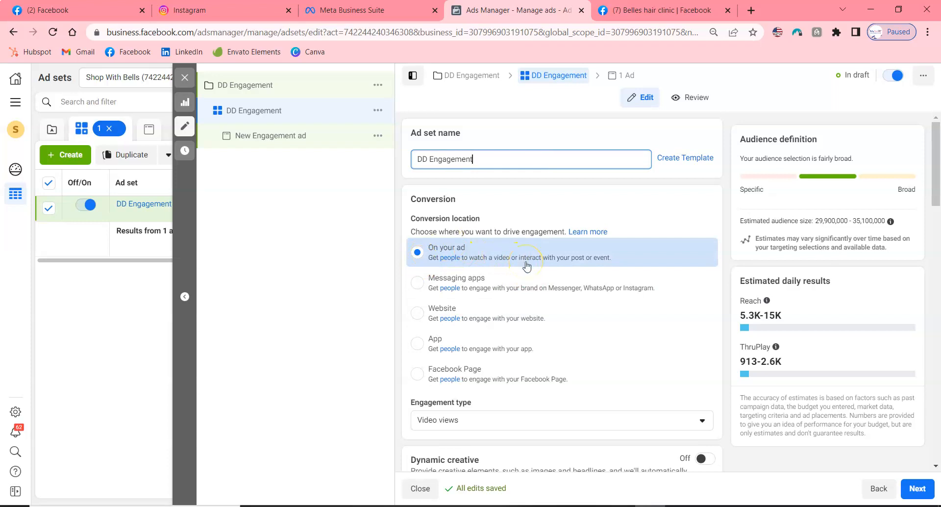
pyautogui.scroll(-3, 579, 390)
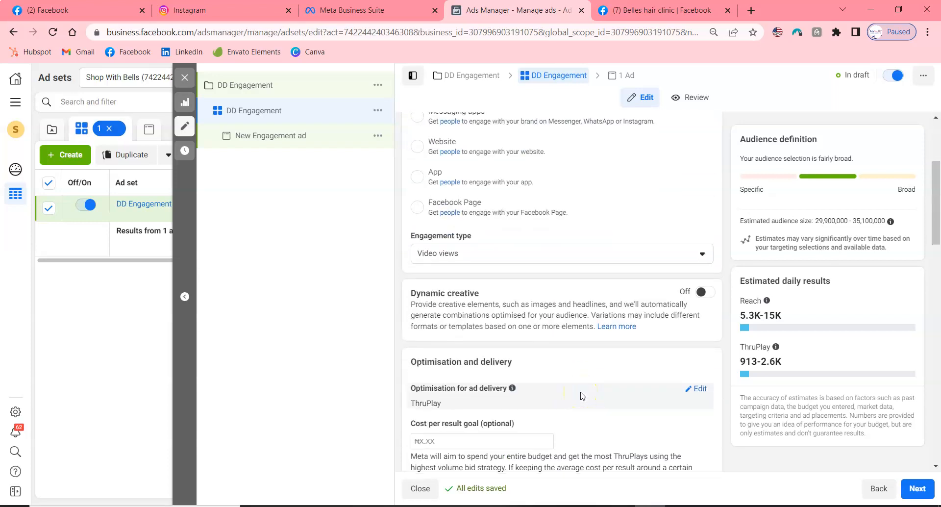
pyautogui.scroll(3, 582, 395)
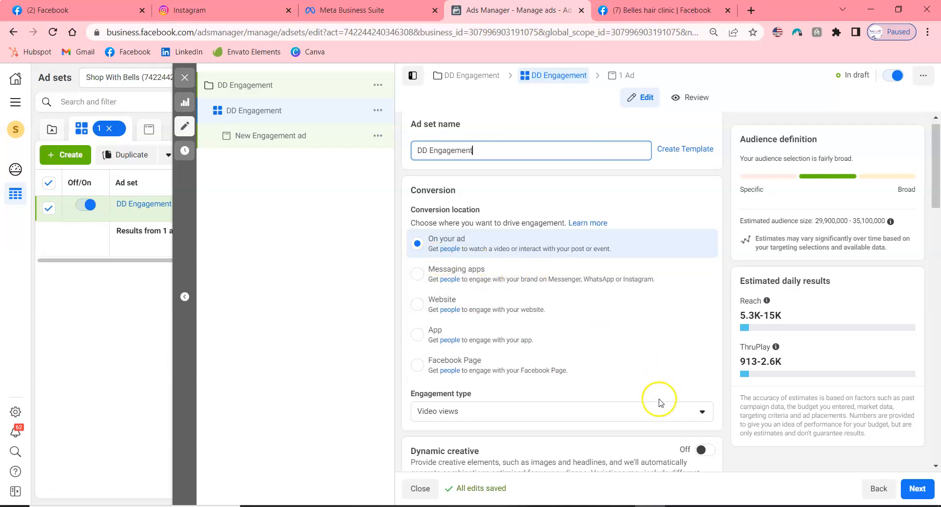
pyautogui.scroll(-3, 660, 403)
pyautogui.scroll(-2, 660, 402)
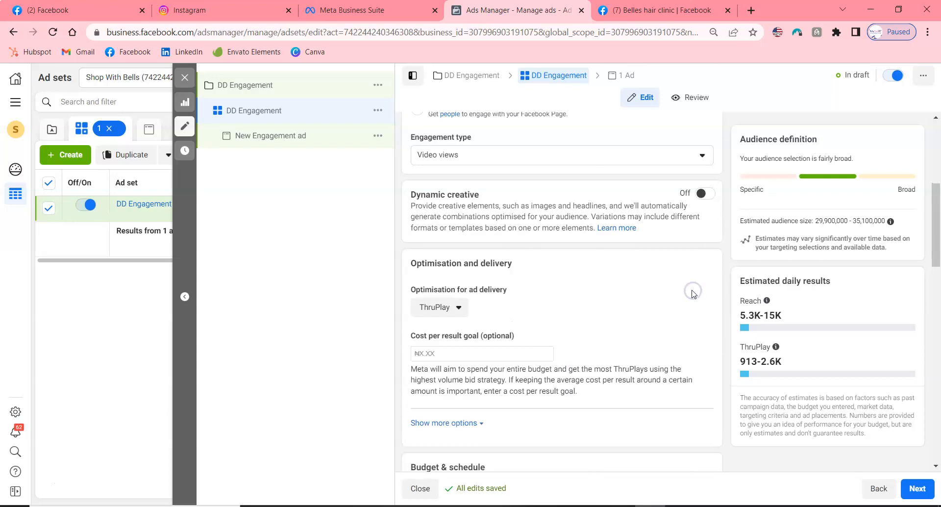
pyautogui.click(579, 155)
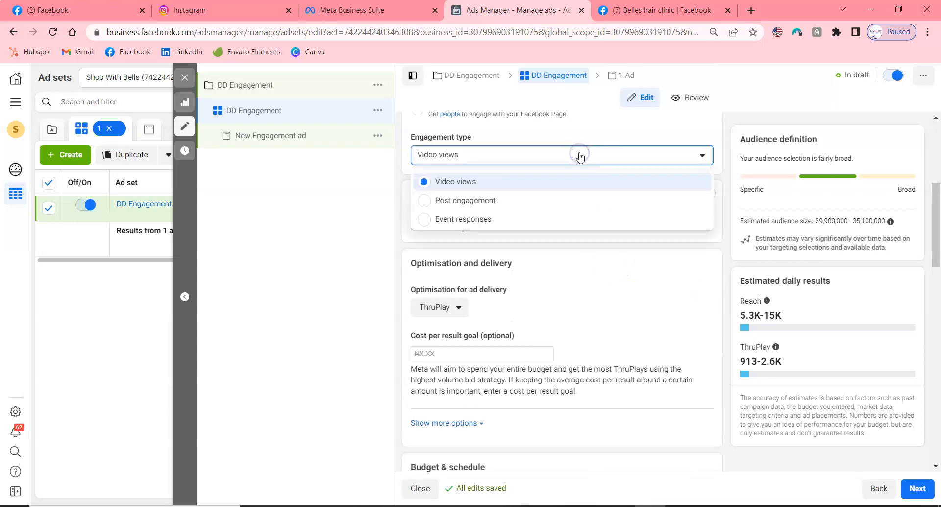
pyautogui.click(510, 200)
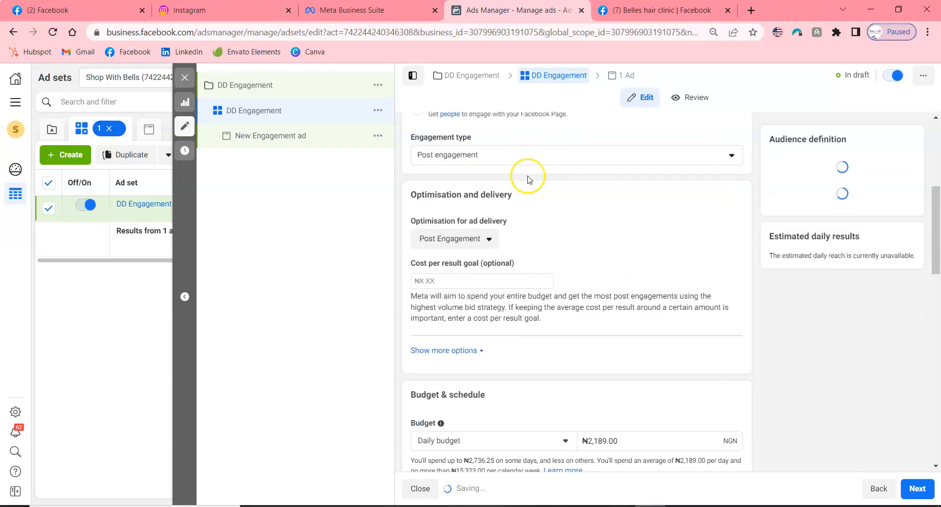
# Switch the ad set to a lifetime budget and set its end date to 16/7/2022.
pyautogui.scroll(5, 529, 177)
pyautogui.scroll(-7, 536, 173)
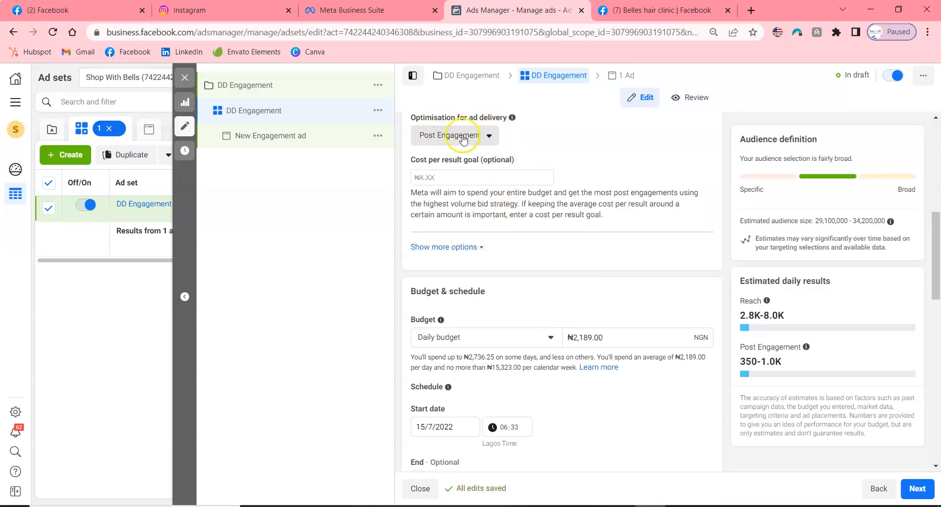
pyautogui.click(522, 337)
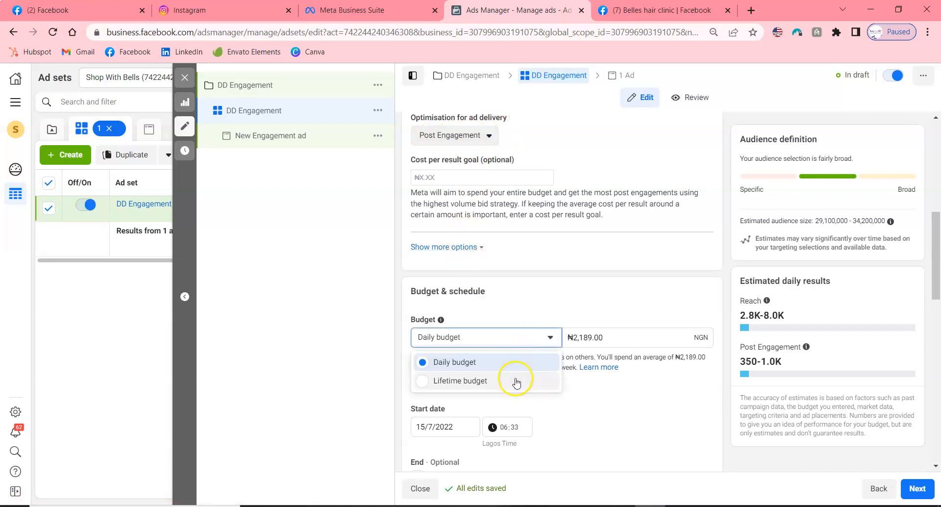
pyautogui.click(517, 381)
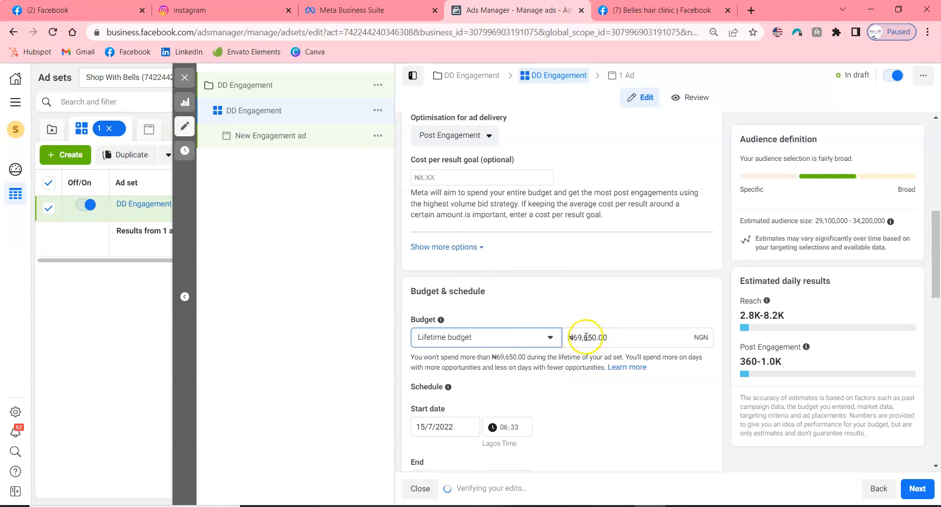
pyautogui.scroll(-2, 525, 377)
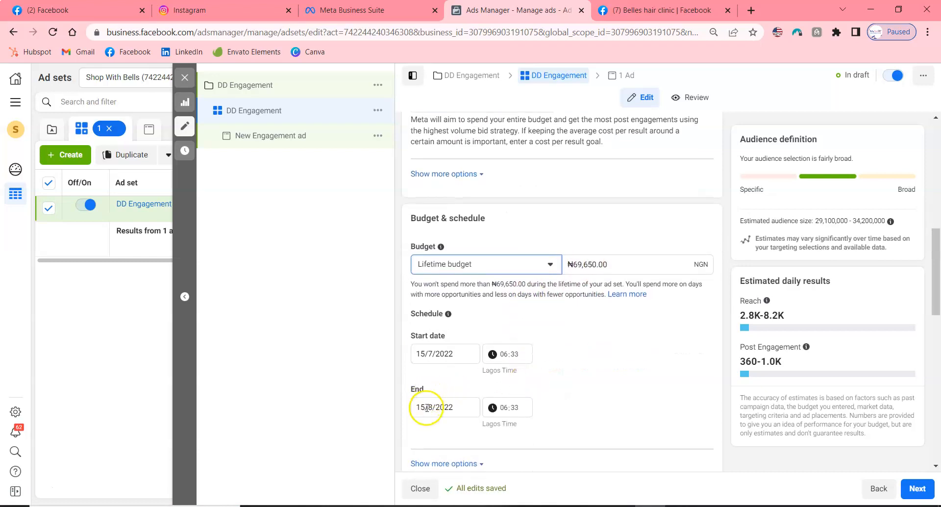
pyautogui.click(427, 408)
pyautogui.click(420, 278)
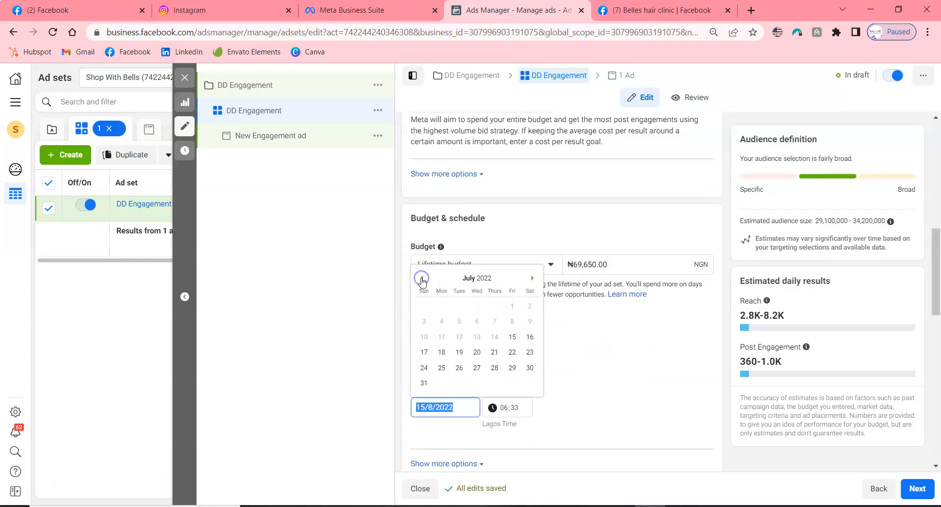
pyautogui.click(532, 338)
# Set the lifetime budget amount to ₦1,000.
pyautogui.click(581, 263)
pyautogui.tripleClick(582, 263)
pyautogui.write('1000')
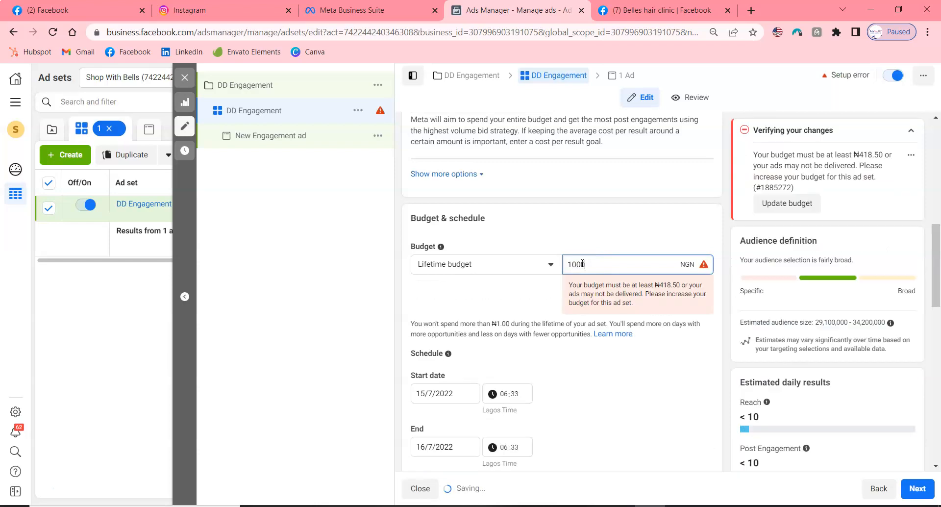
pyautogui.click(639, 368)
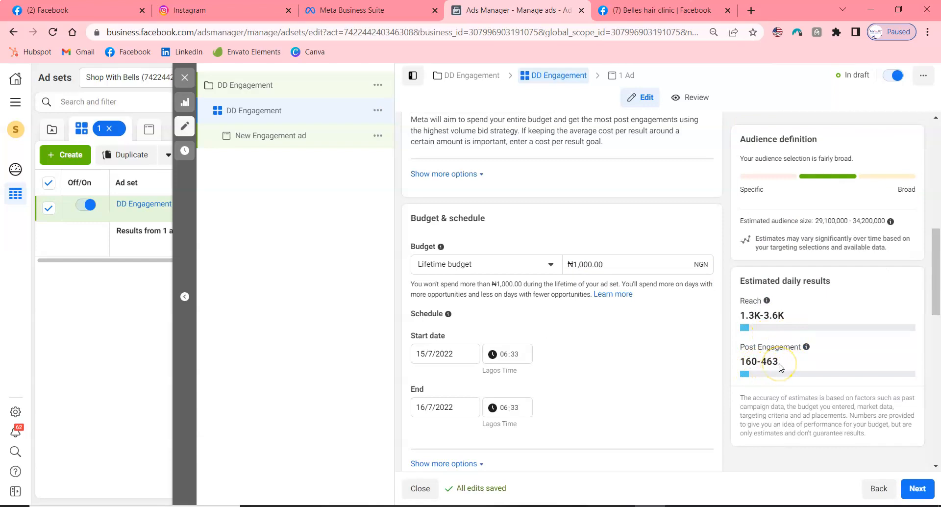
# Set the ad set's audience age range to 21–60.
pyautogui.scroll(-5, 699, 372)
pyautogui.scroll(-2, 699, 380)
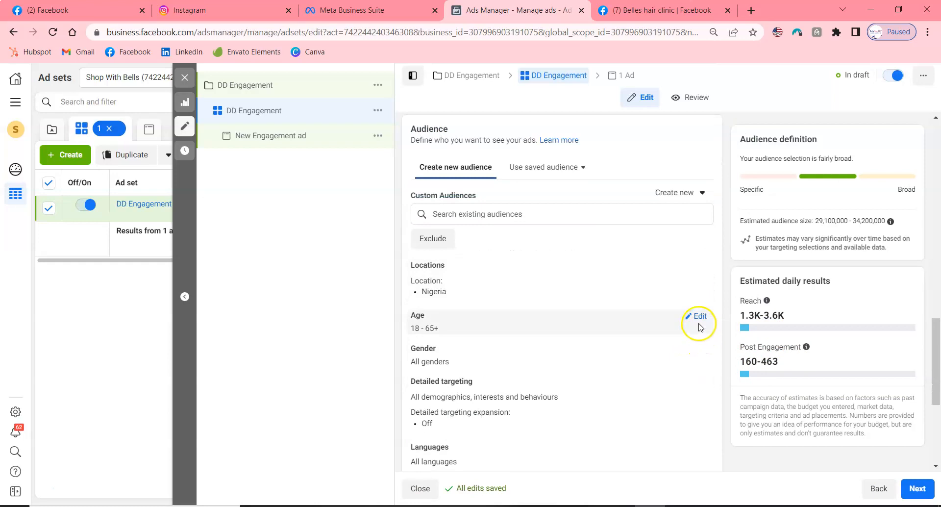
pyautogui.click(699, 324)
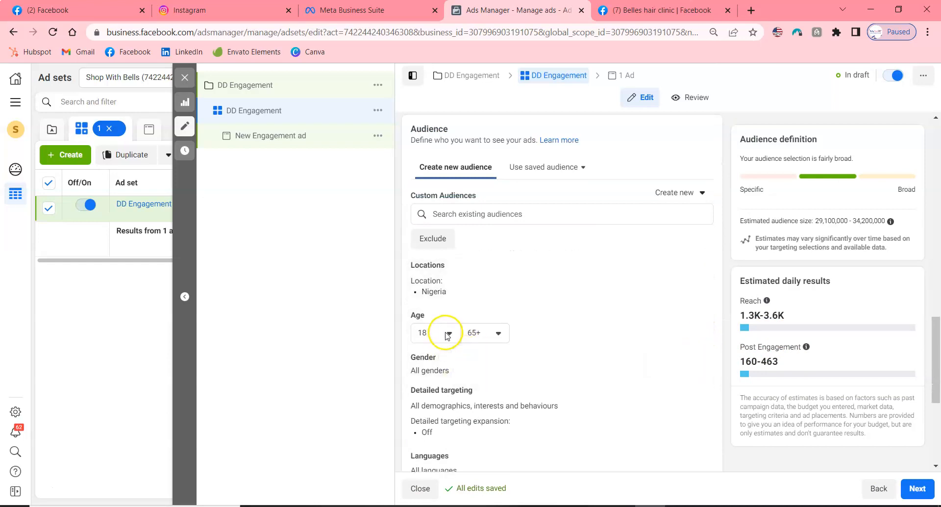
pyautogui.click(447, 333)
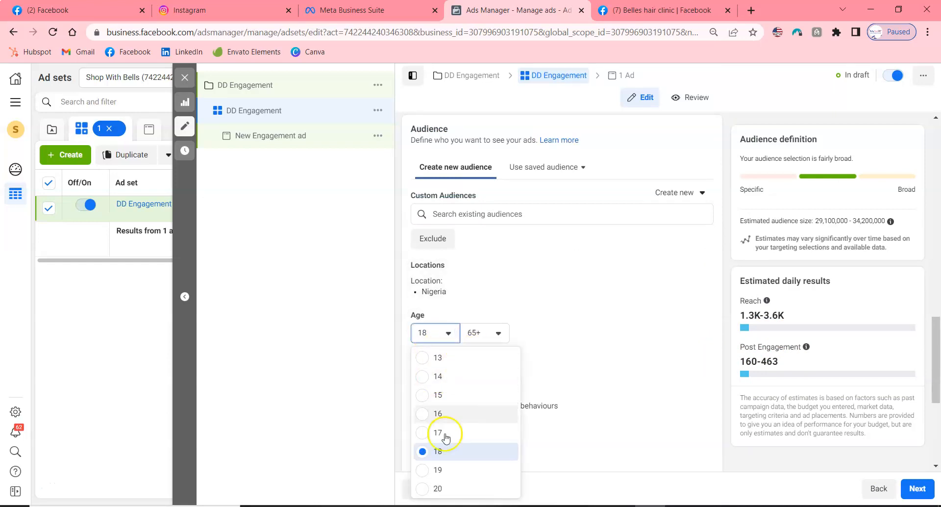
pyautogui.scroll(-2, 446, 436)
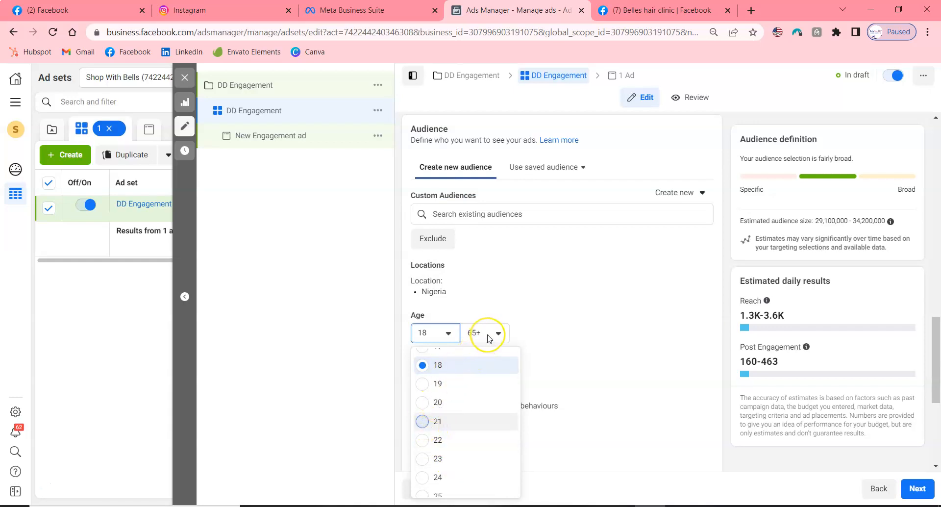
pyautogui.click(487, 338)
pyautogui.click(488, 338)
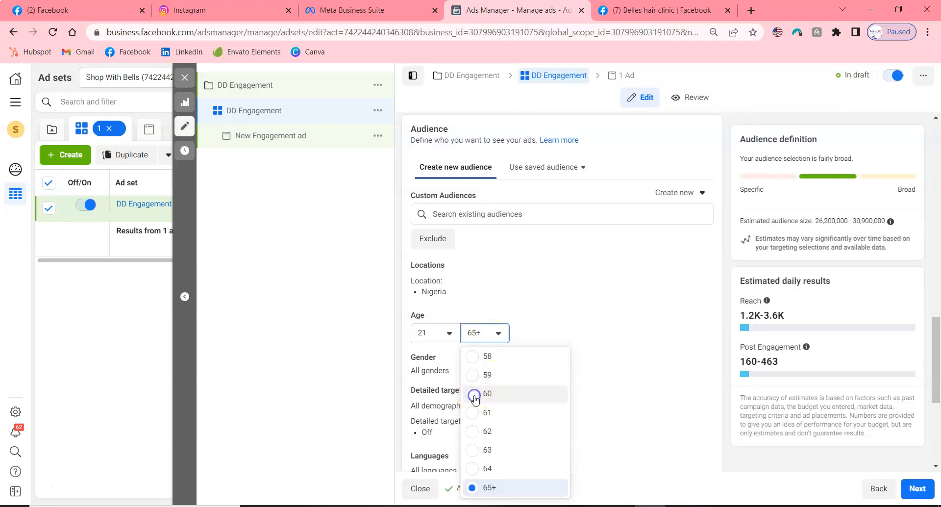
pyautogui.click(474, 395)
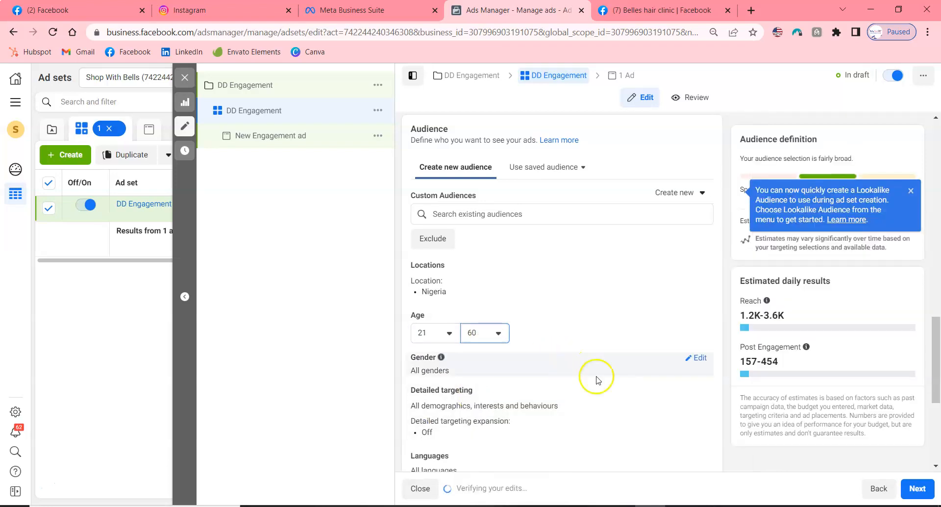
# Add the Online shopping interest to the audience's detailed targeting.
pyautogui.click(696, 391)
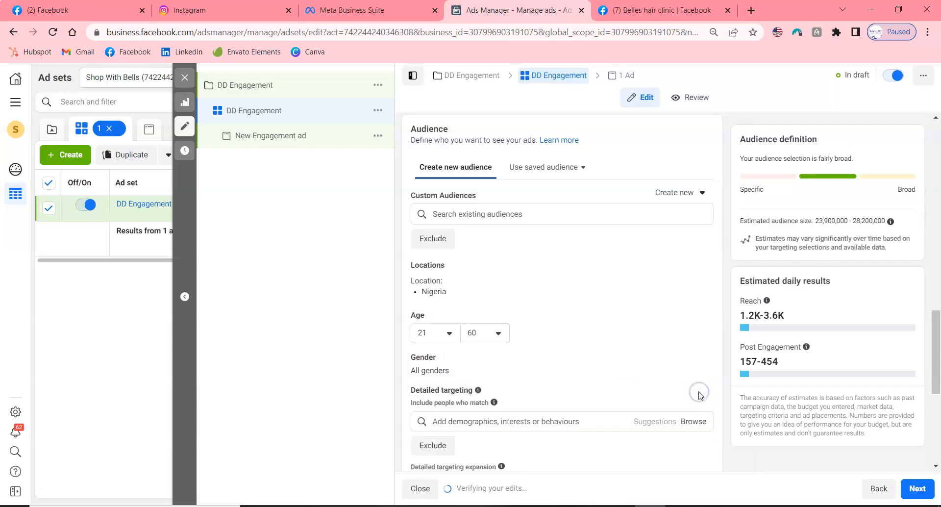
pyautogui.scroll(-3, 542, 326)
pyautogui.click(527, 298)
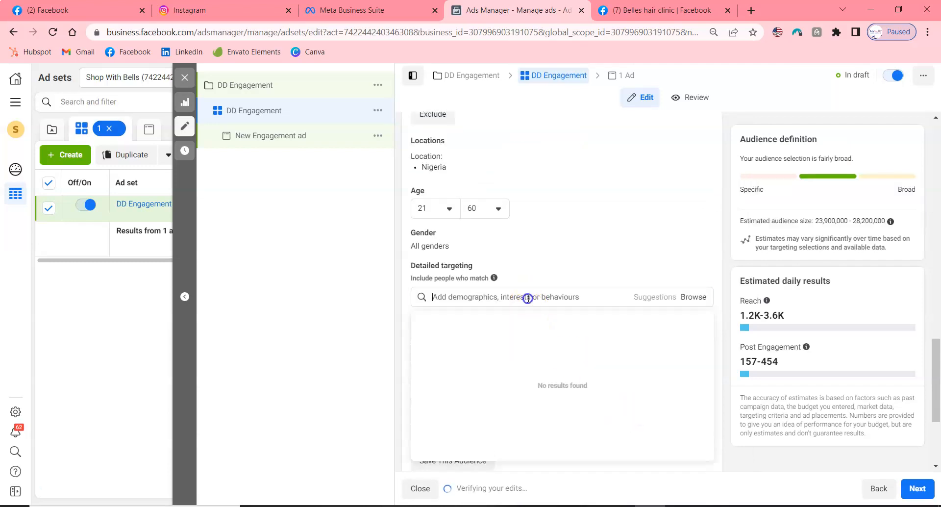
pyautogui.write('online shopping')
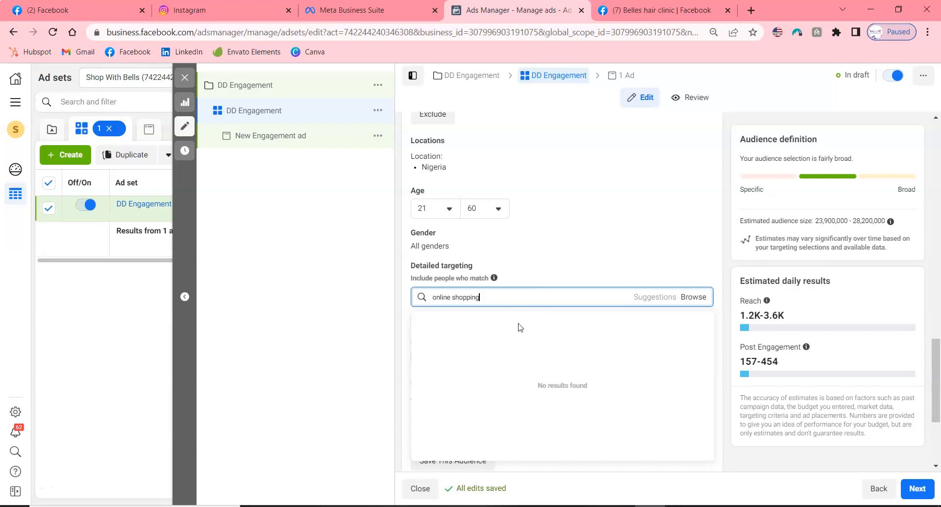
pyautogui.click(488, 322)
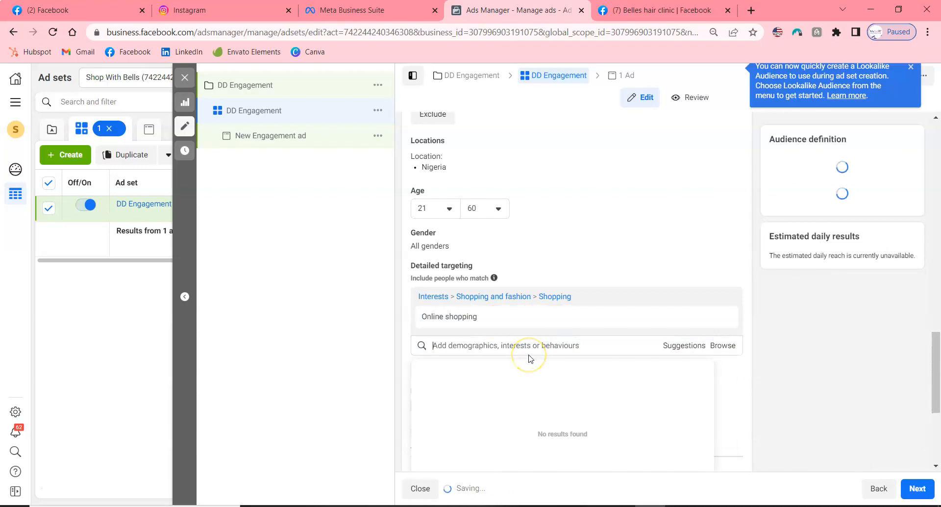
# Search the detailed targeting for hair-related interests and add Hair & Beauty.
pyautogui.write('hair and beauty')
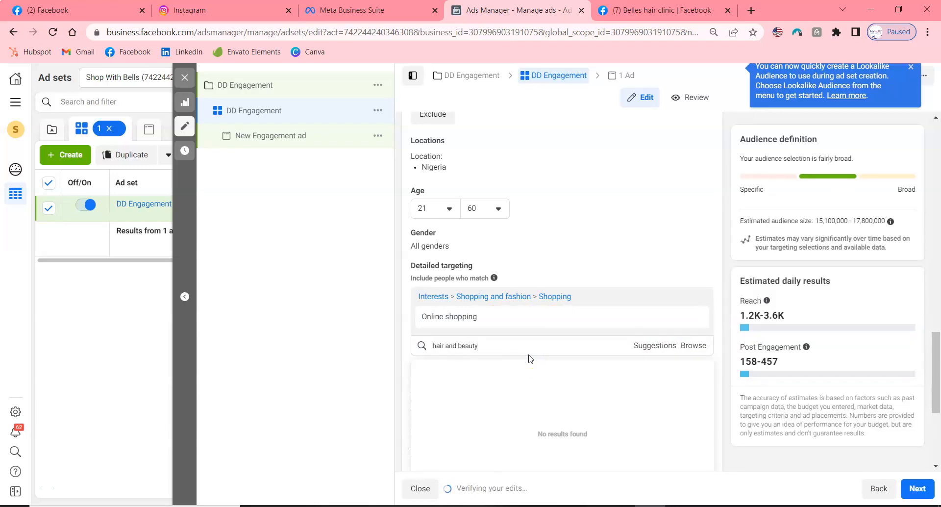
pyautogui.scroll(-3, 498, 398)
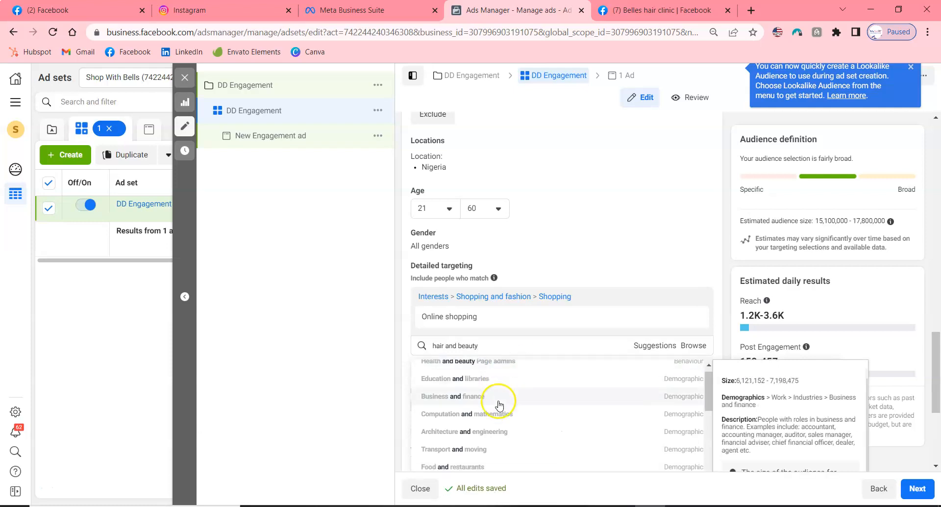
pyautogui.scroll(3, 499, 405)
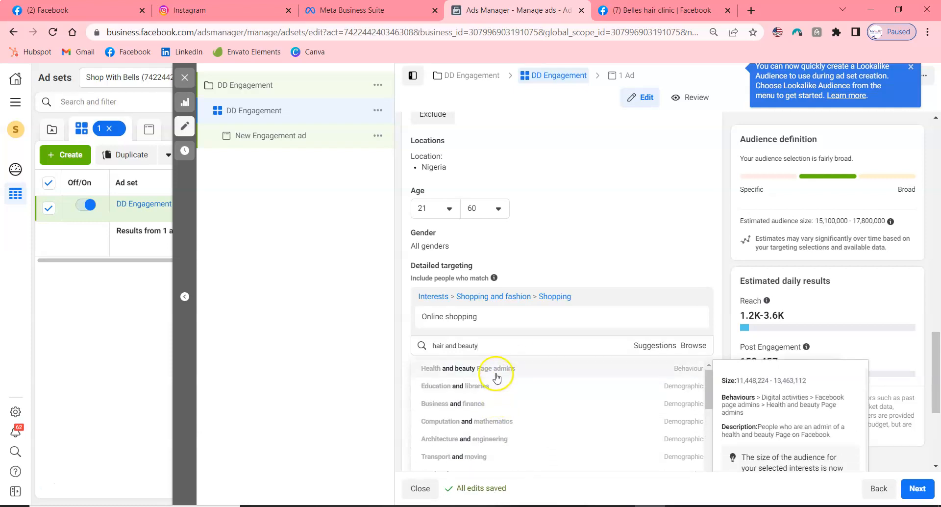
pyautogui.scroll(-5, 521, 381)
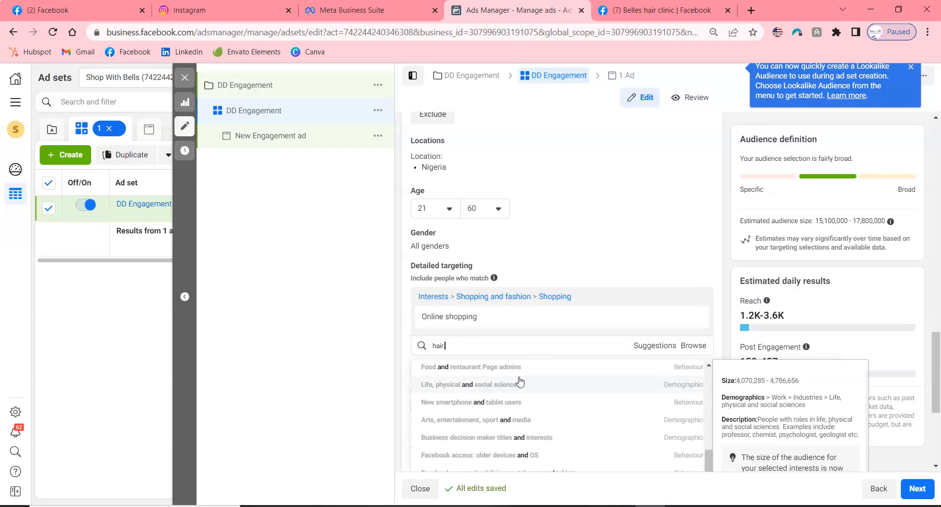
pyautogui.scroll(-1, 520, 381)
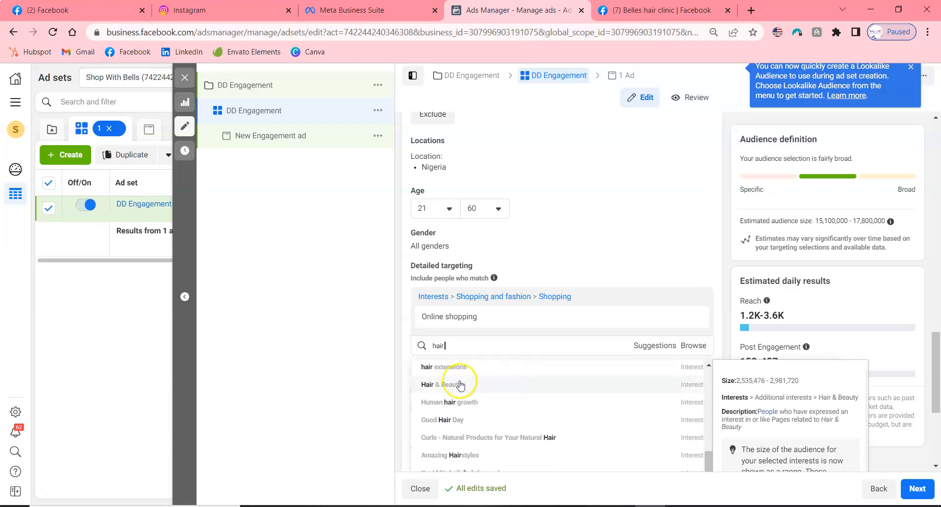
pyautogui.click(455, 384)
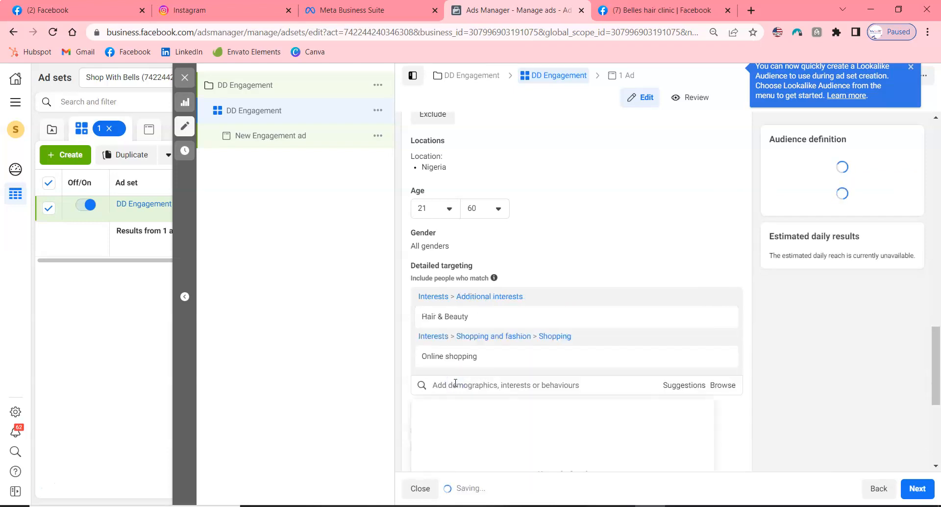
# Restrict the audience's gender to Women and turn on detailed targeting expansion.
pyautogui.click(695, 229)
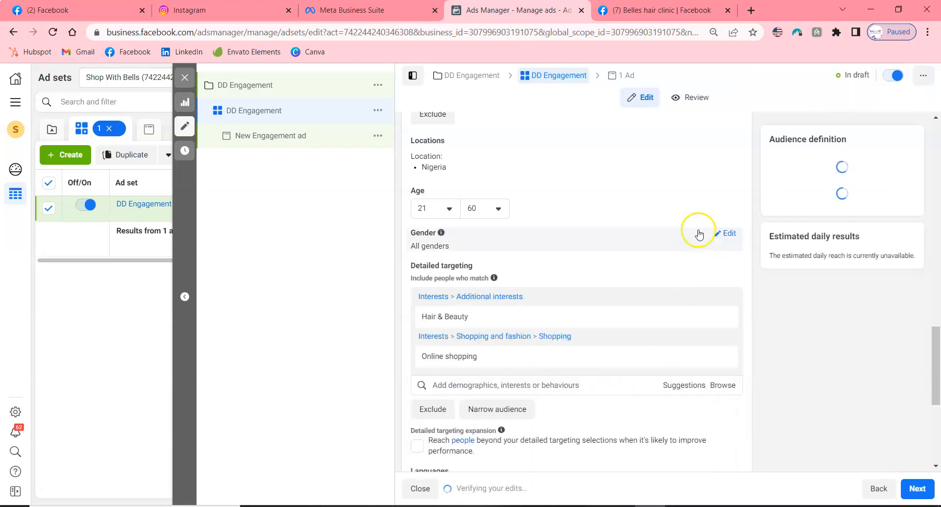
pyautogui.click(696, 234)
pyautogui.click(497, 245)
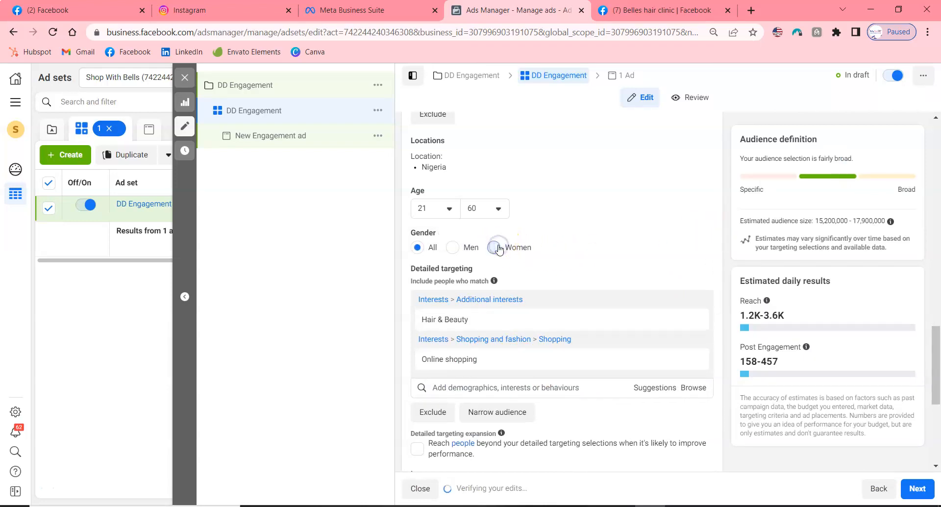
pyautogui.scroll(-2, 561, 277)
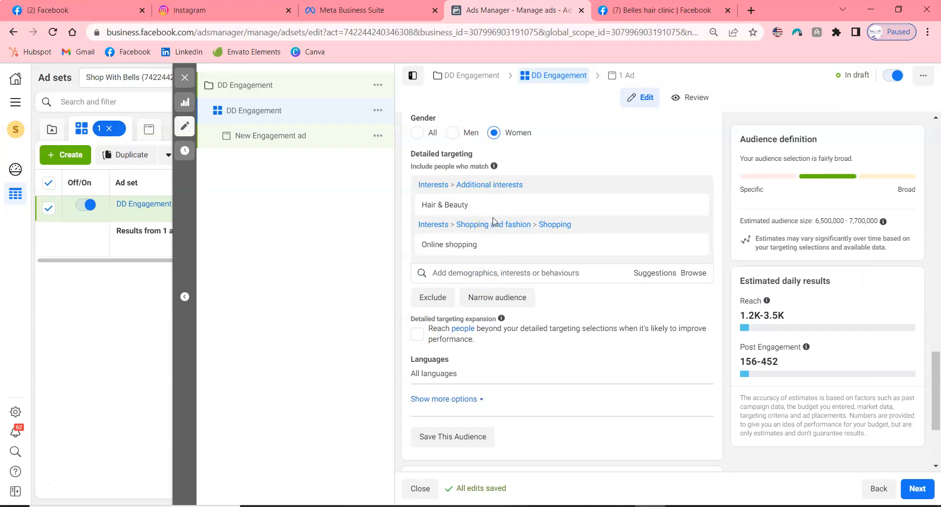
pyautogui.click(418, 334)
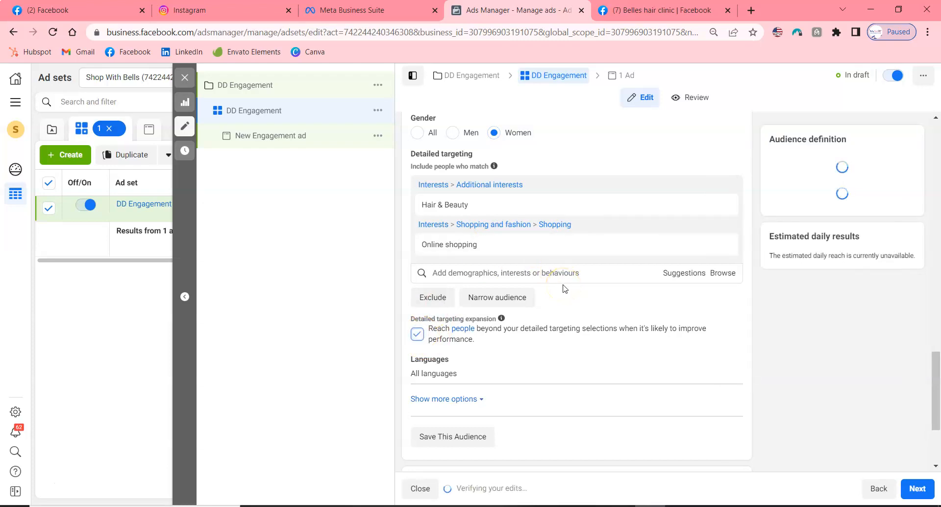
# Save this audience under the name "Shop With Bells Engagement Audience".
pyautogui.scroll(-1, 562, 288)
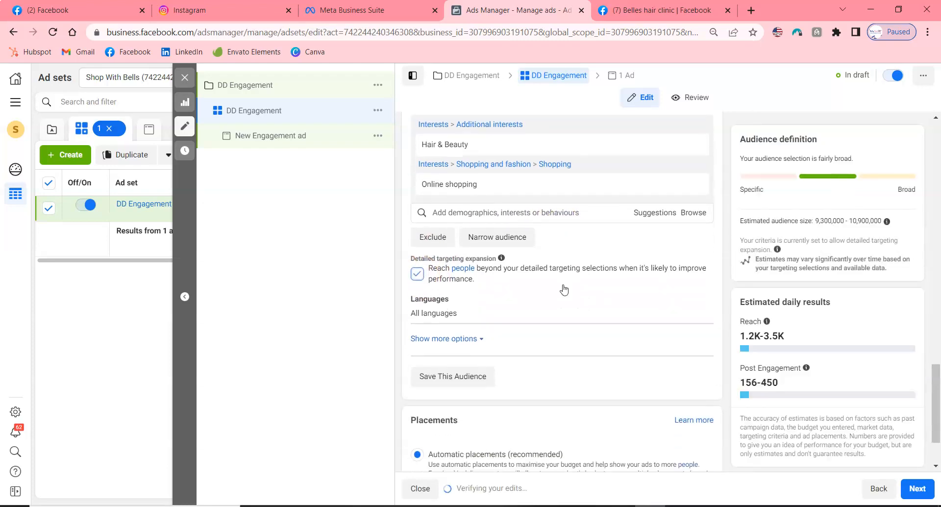
pyautogui.click(471, 375)
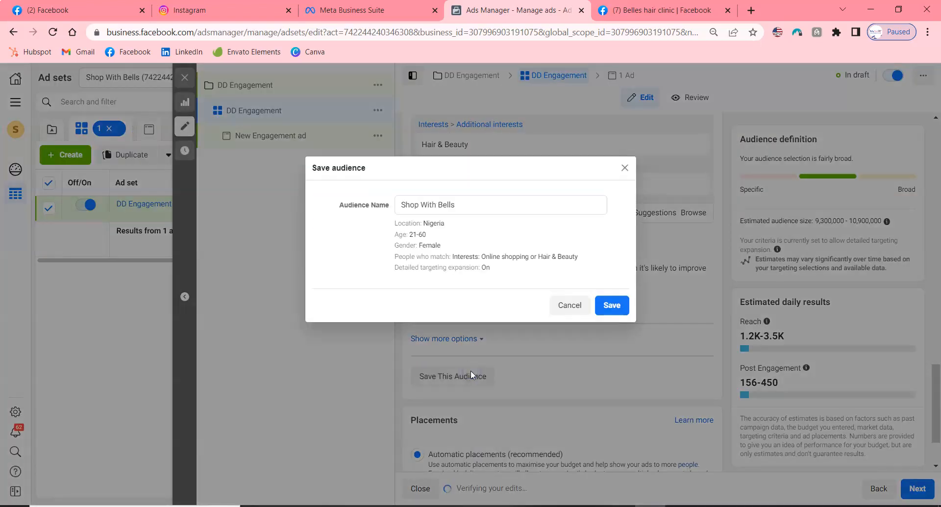
pyautogui.click(466, 205)
pyautogui.write('Engage')
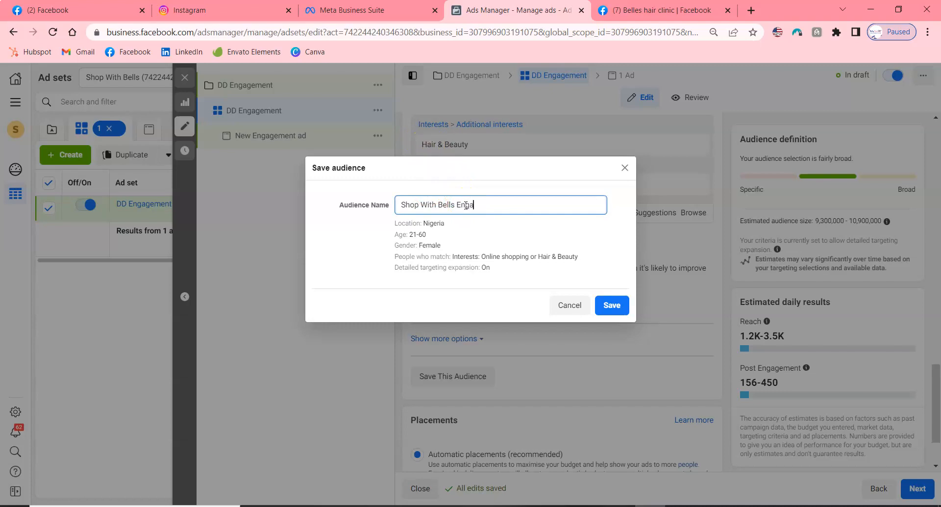
pyautogui.write('ment Audience')
pyautogui.click(608, 306)
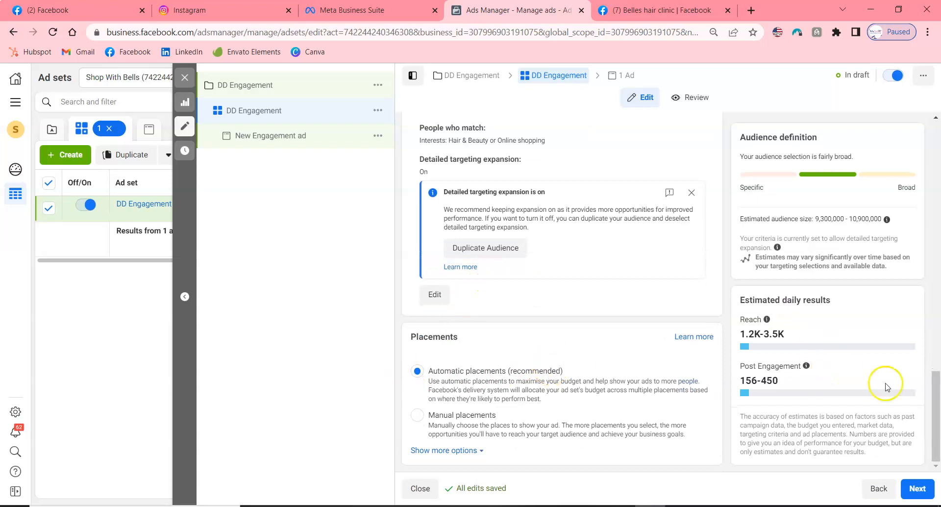
# In the new engagement ad, choose belles_hair_clinic as the Instagram account and rename the ad "DD Engagement".
pyautogui.click(920, 490)
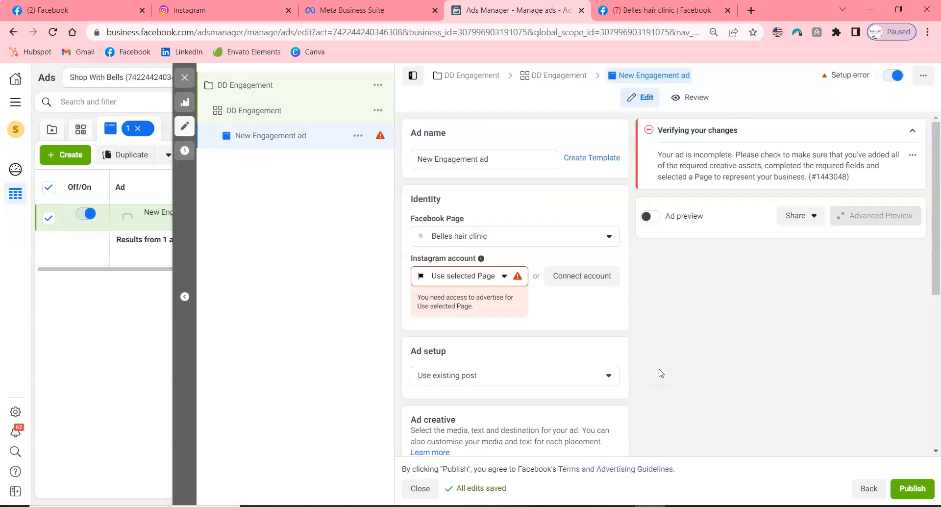
pyautogui.click(477, 276)
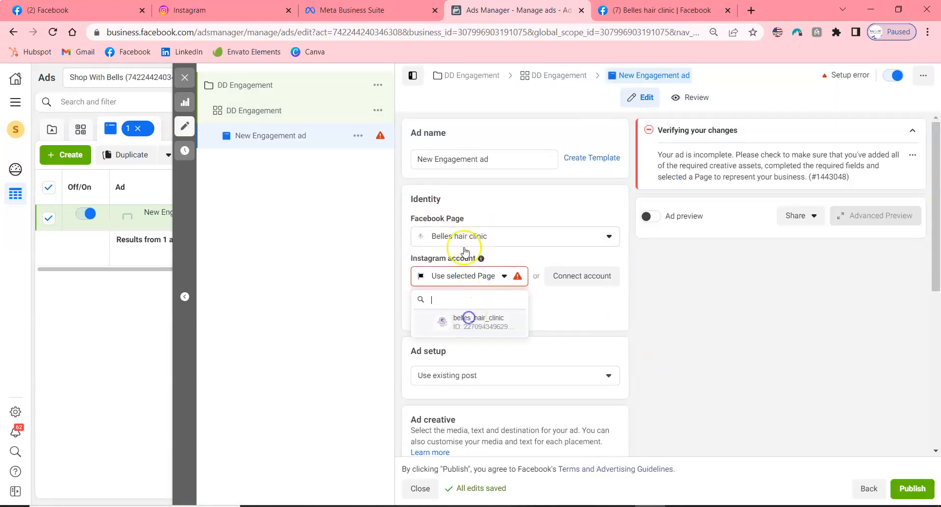
pyautogui.click(469, 320)
pyautogui.click(478, 159)
pyautogui.hotkey('ctrl', 'a')
pyautogui.write('DD Engagement')
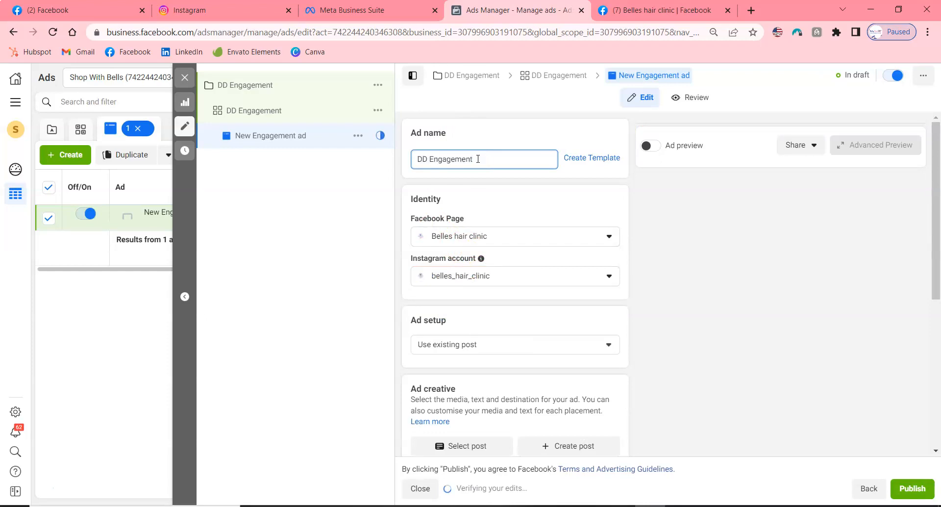
# Use the existing Facebook post about the 14" 200g Vietnam super double drawn hair as the ad creative.
pyautogui.scroll(-2, 481, 273)
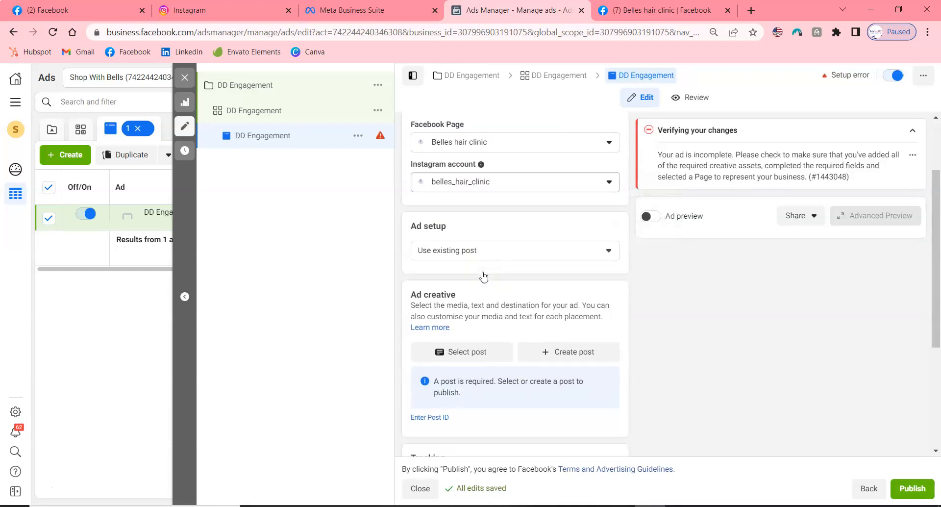
pyautogui.click(451, 356)
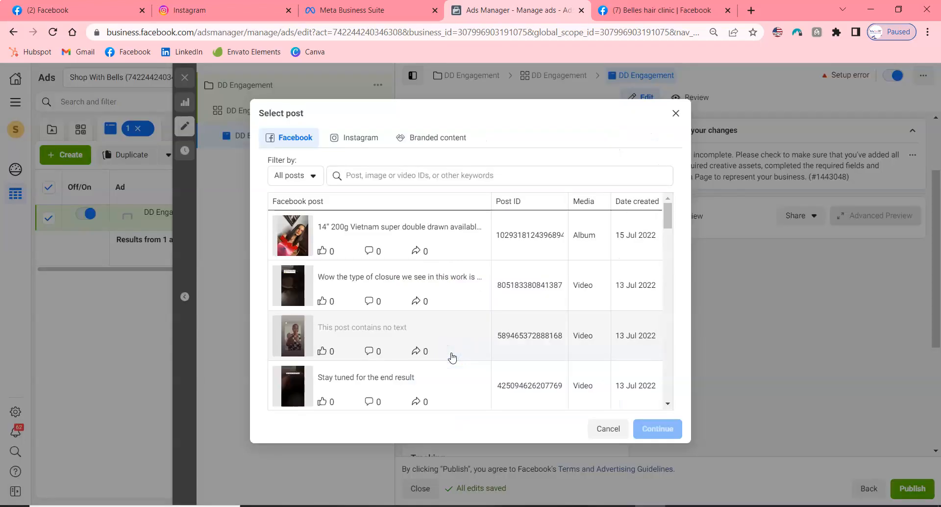
pyautogui.click(413, 226)
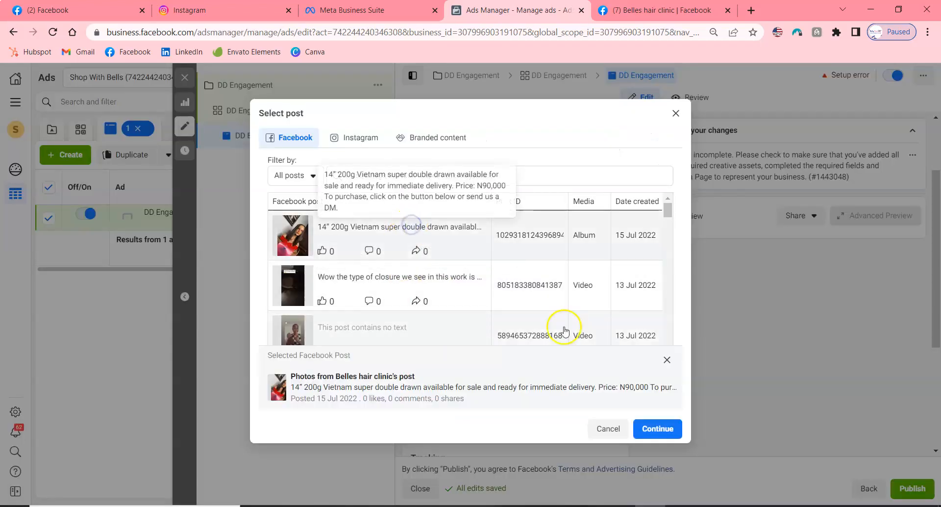
pyautogui.click(655, 427)
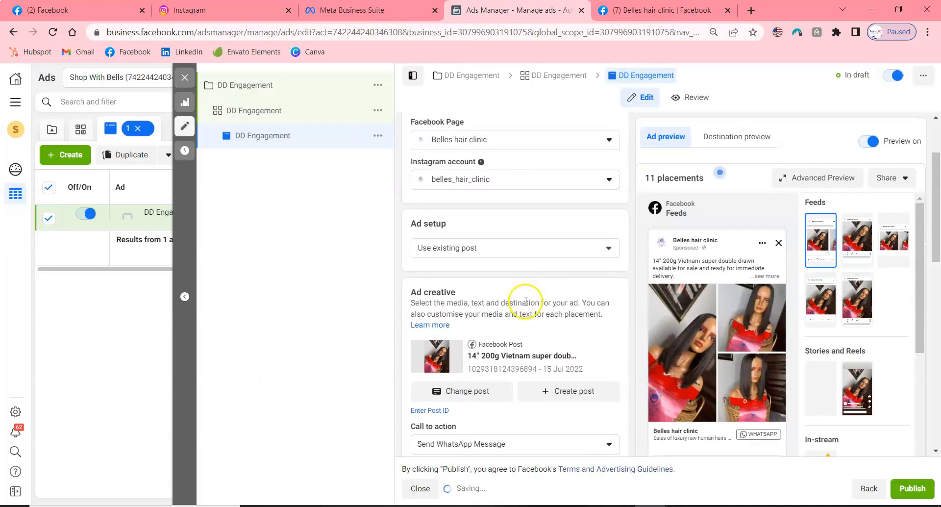
# Try to change the post's call to action to No button.
pyautogui.scroll(-3, 525, 301)
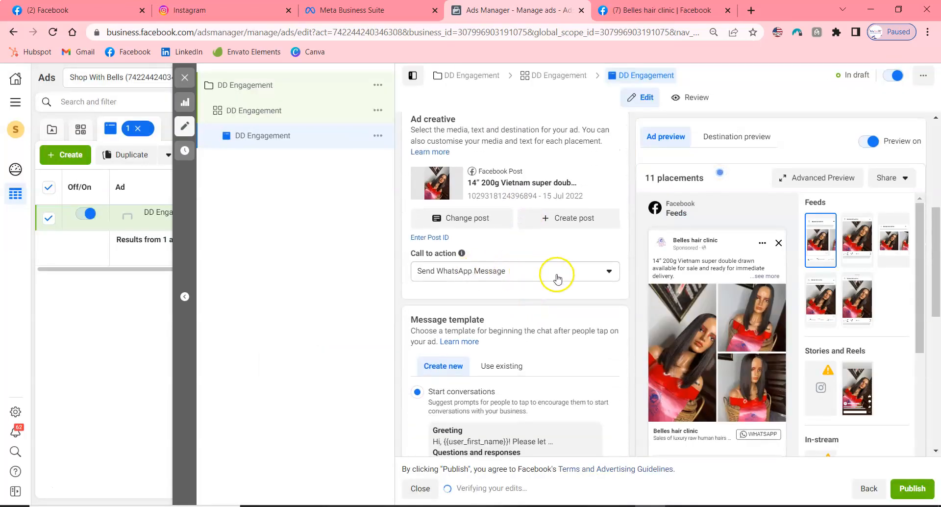
pyautogui.click(558, 280)
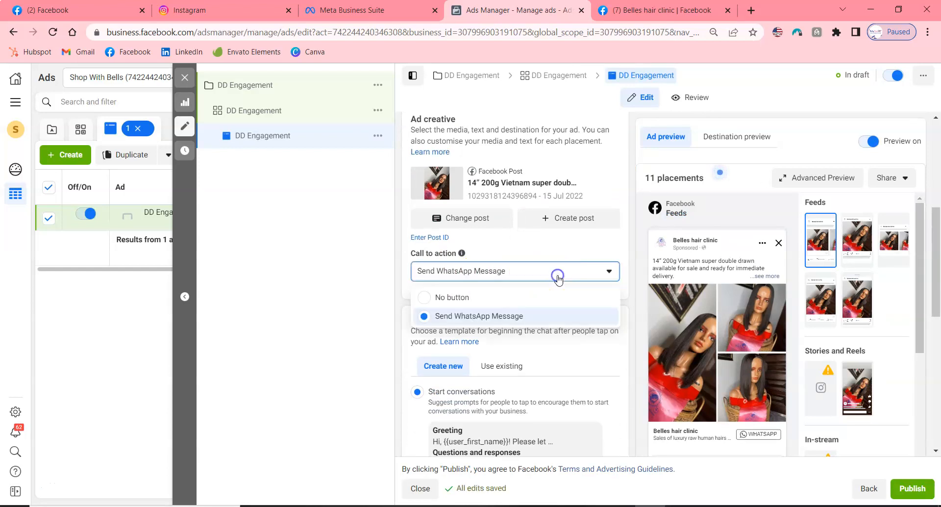
pyautogui.click(496, 299)
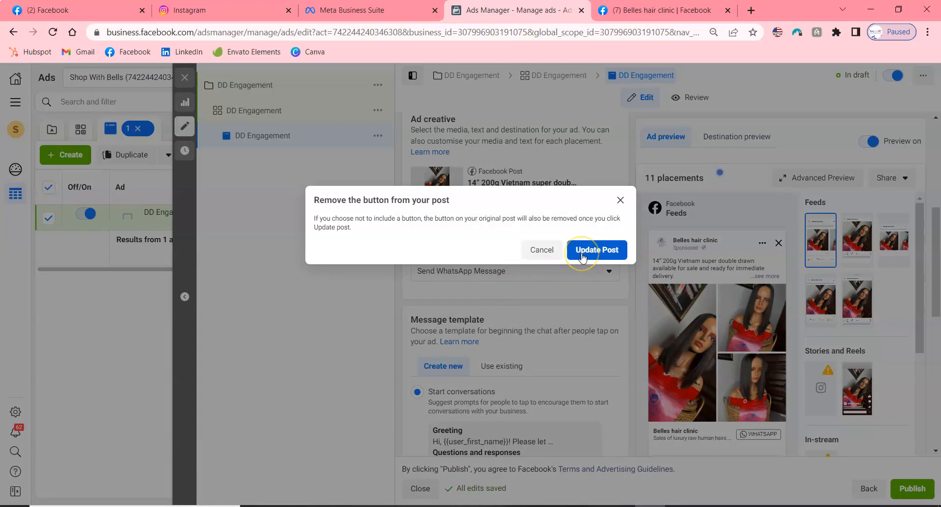
pyautogui.click(582, 255)
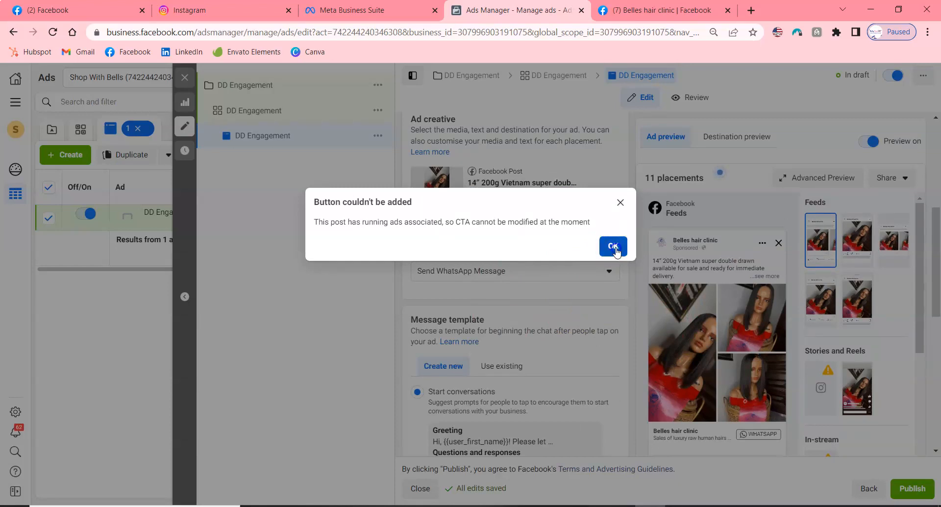
pyautogui.click(613, 246)
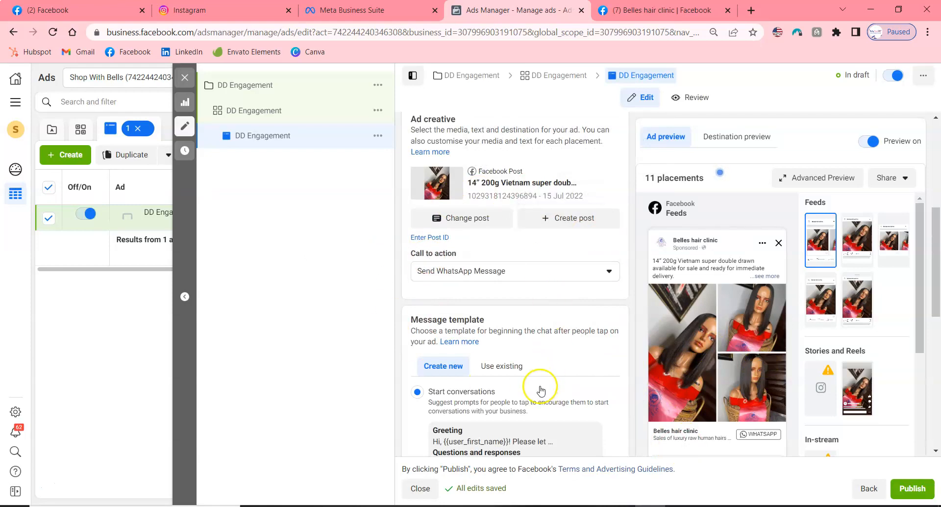
# Review the message template section and open the Start conversations template for editing.
pyautogui.scroll(-2, 541, 391)
pyautogui.scroll(-2, 541, 391)
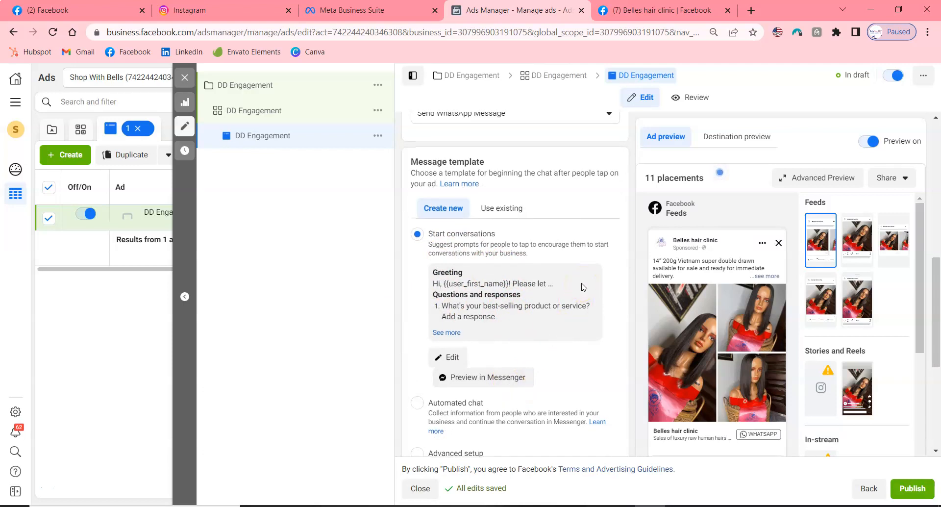
pyautogui.scroll(4, 583, 286)
pyautogui.scroll(-3, 583, 287)
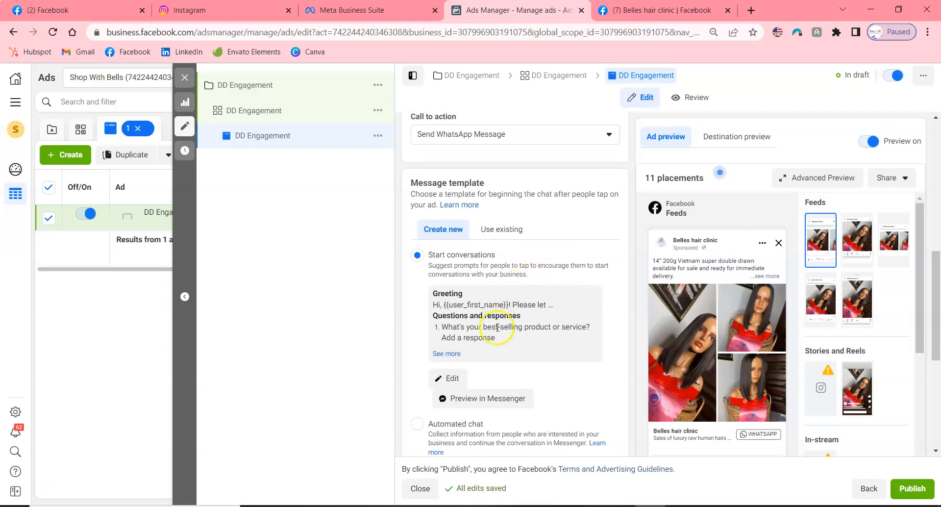
pyautogui.scroll(-1, 552, 342)
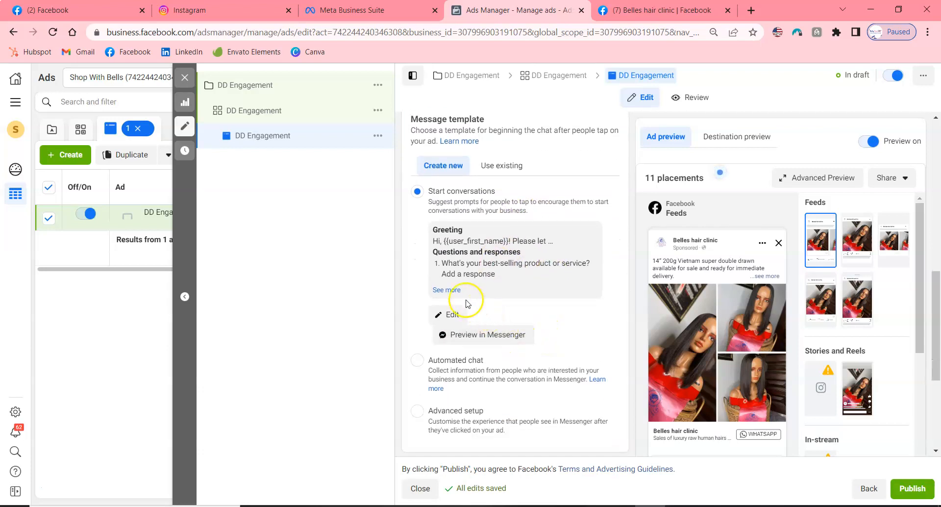
pyautogui.click(449, 316)
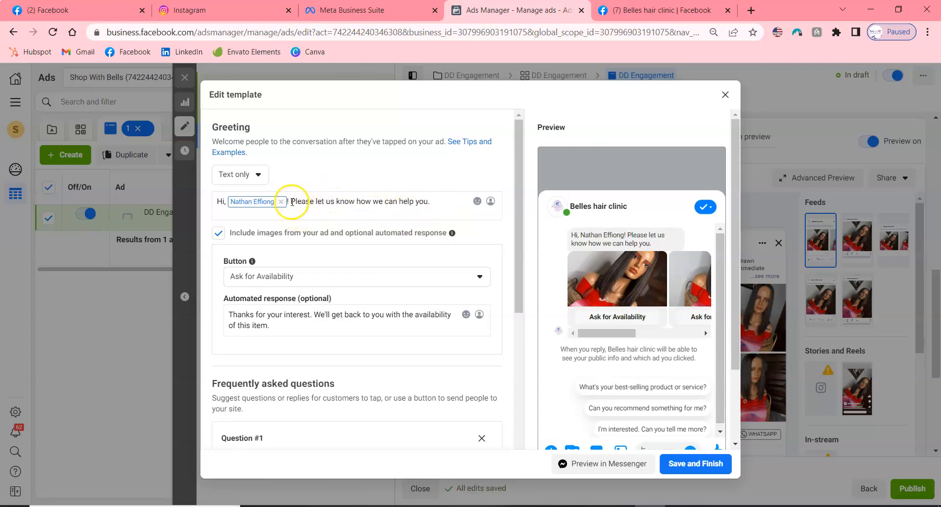
# Replace the greeting text after the customer name with "Welcome to Belles Hair Clinic. Which of our products are you interested in?".
pyautogui.moveTo(291, 201); pyautogui.dragTo(466, 201)
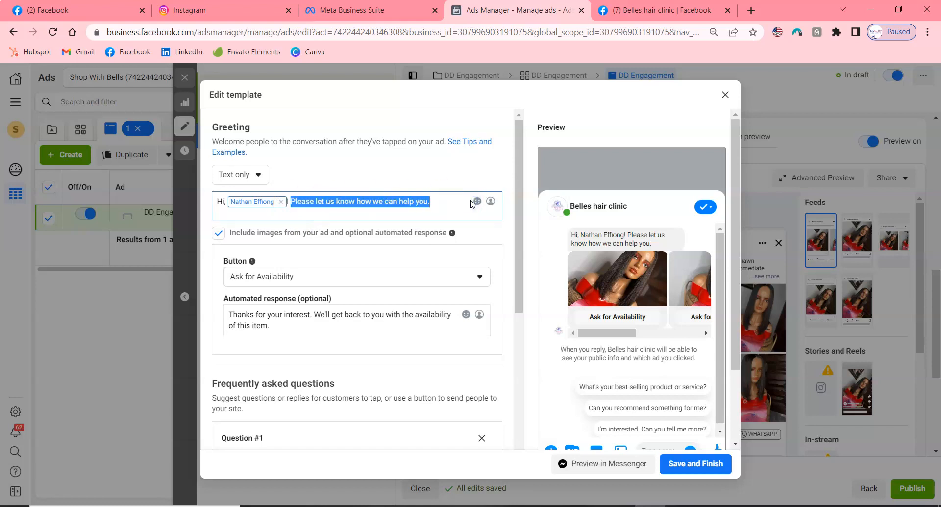
pyautogui.write('Welcome')
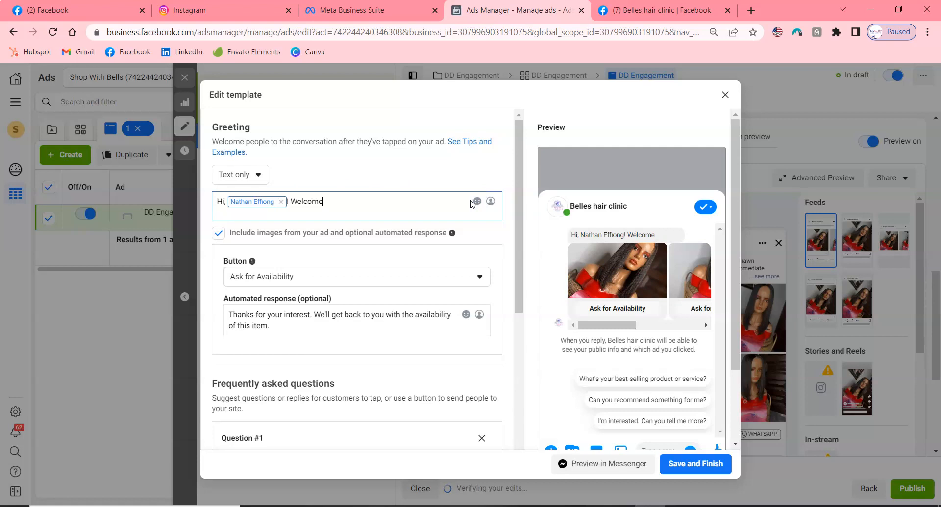
pyautogui.write(' to BellesHair')
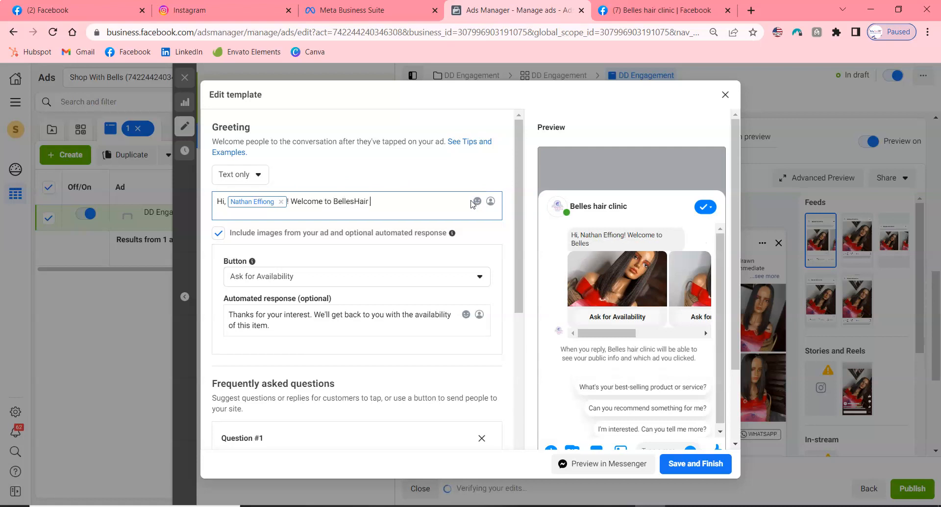
pyautogui.press('BackSpace')
pyautogui.press('BackSpace')
pyautogui.press('BackSpace')
pyautogui.press('BackSpace')
pyautogui.write('Hair Clinic. Whi')
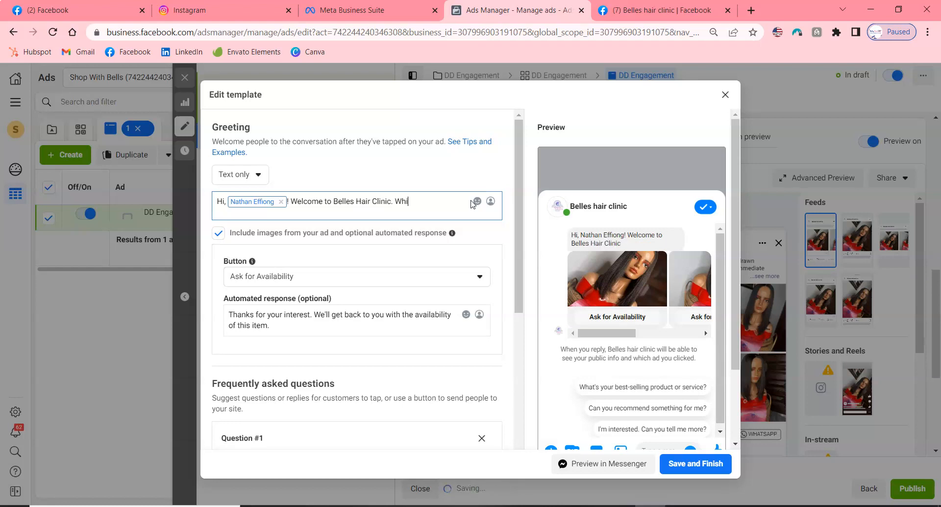
pyautogui.write('ch of our products are you intere')
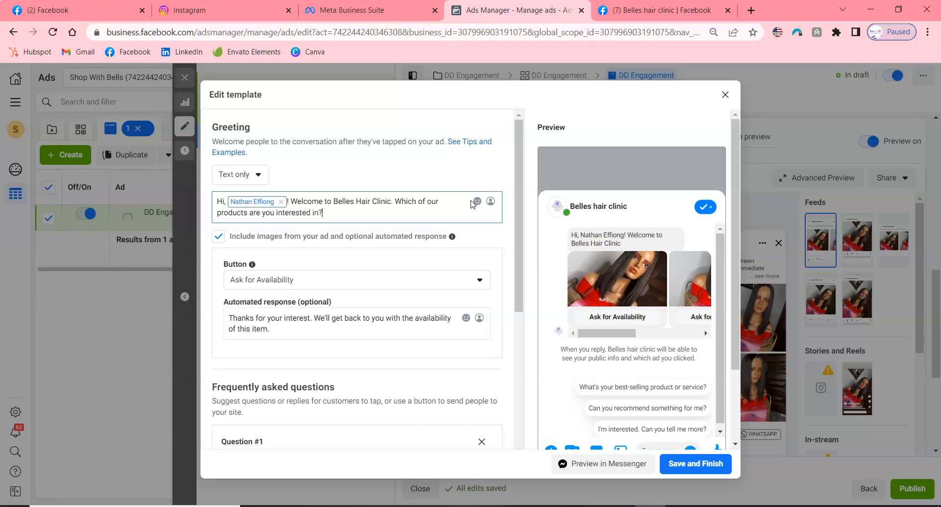
pyautogui.write('sted in?')
pyautogui.press('Return')
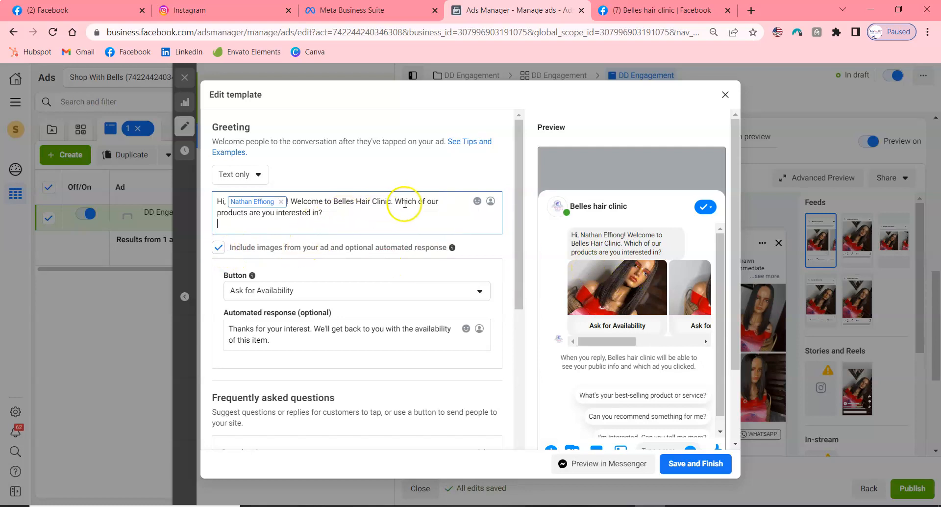
# Replace the greeting's closing question with "Are you interested in buying this beautiful hair?".
pyautogui.moveTo(395, 202); pyautogui.dragTo(414, 215)
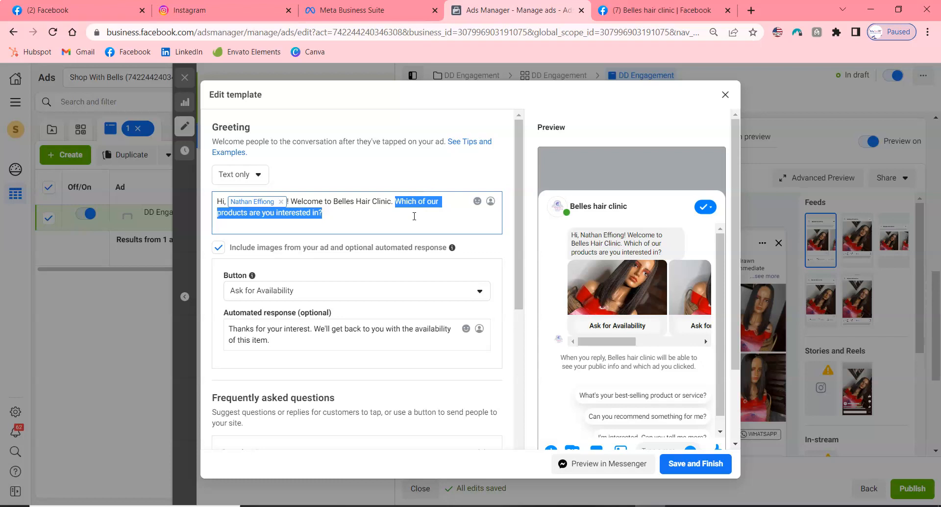
pyautogui.write('Are you int')
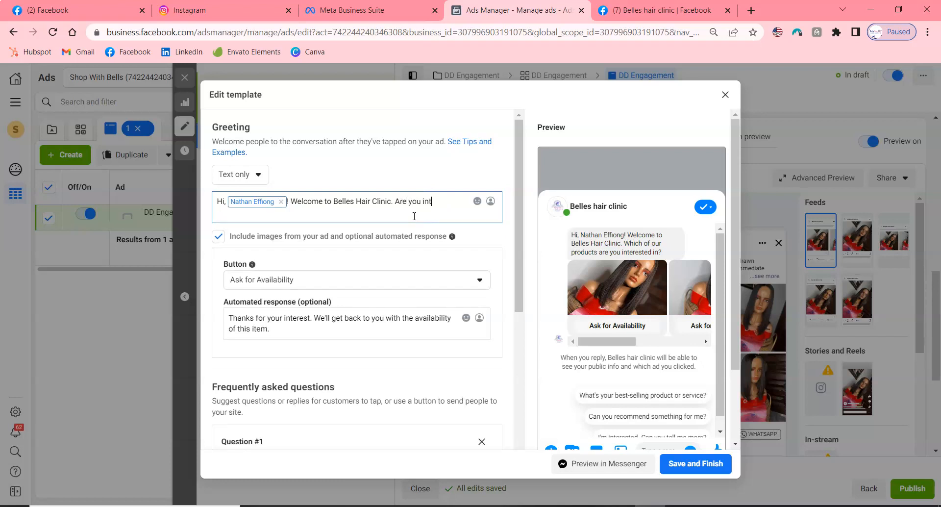
pyautogui.write('erested in buing')
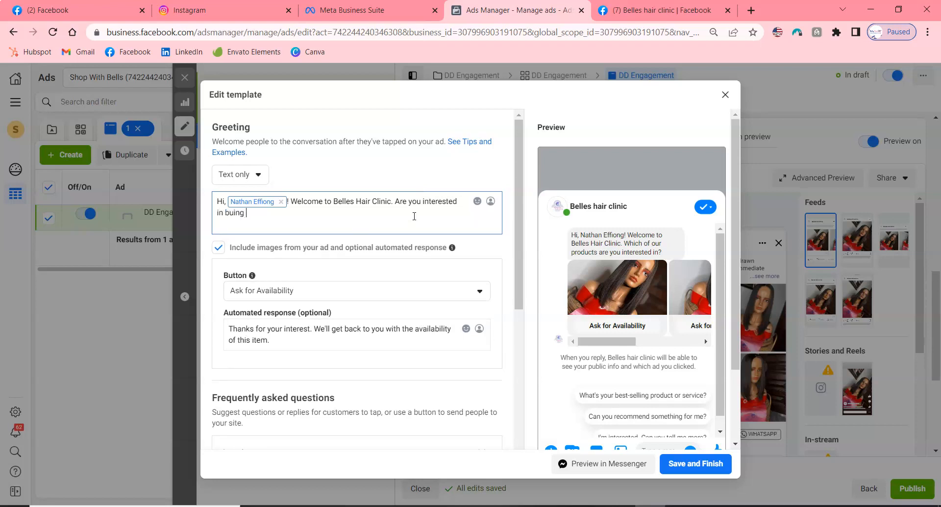
pyautogui.press('BackSpace')
pyautogui.press('BackSpace')
pyautogui.press('BackSpace')
pyautogui.press('BackSpace')
pyautogui.write('buying ')
pyautogui.write('this beautif')
pyautogui.write('ul wi')
pyautogui.press('BackSpace')
pyautogui.press('BackSpace')
pyautogui.write('hair?')
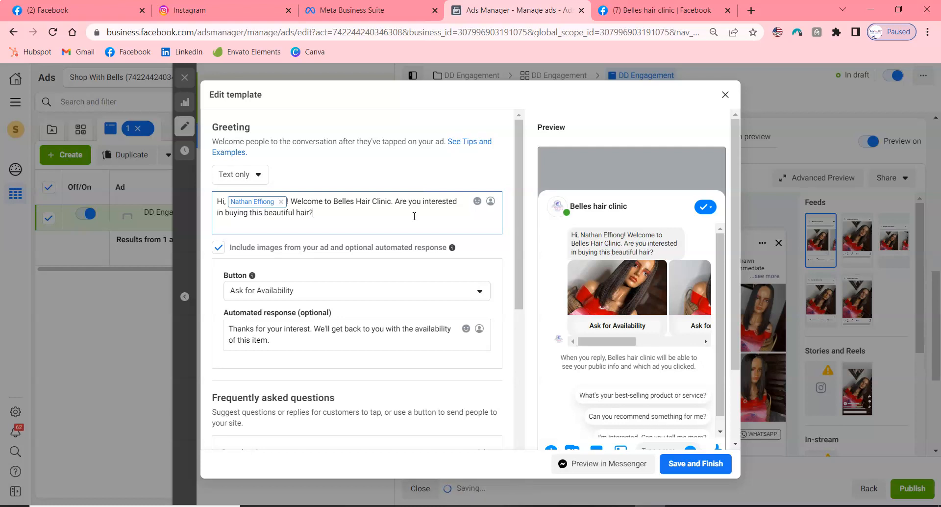
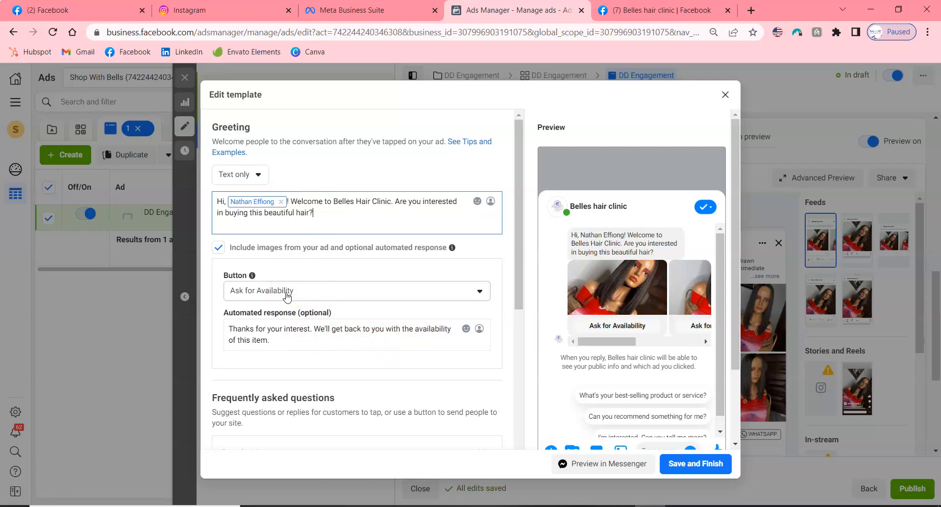
# Set the greeting button to Ask for Details and remove the best-selling product and recommendation questions from the frequently asked questions.
pyautogui.click(287, 294)
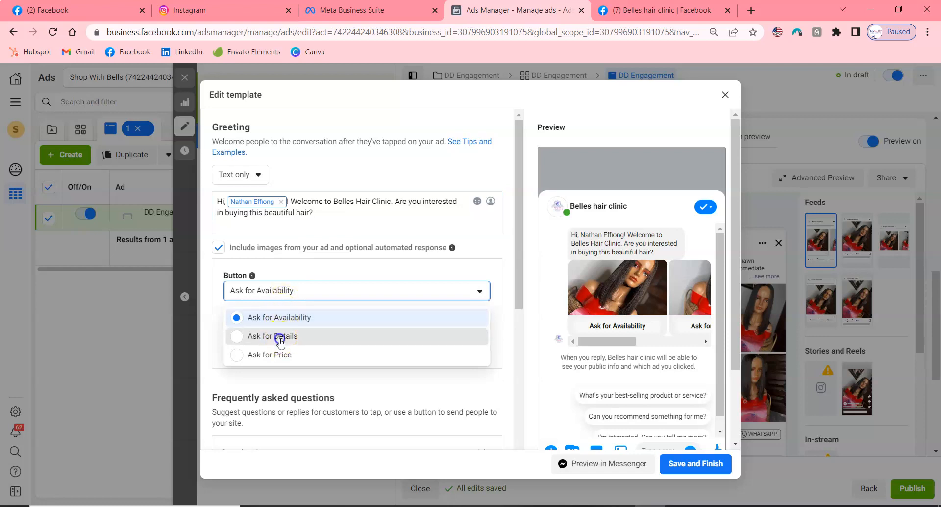
pyautogui.click(280, 337)
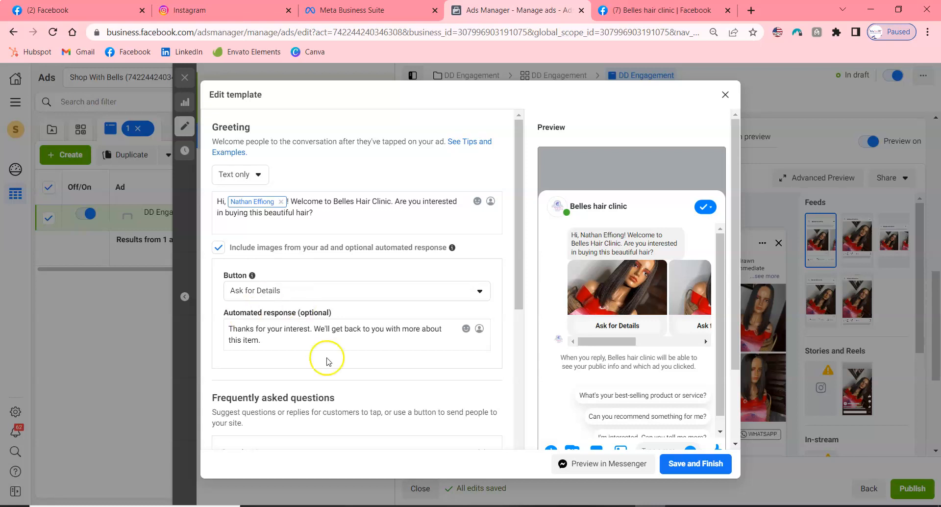
pyautogui.scroll(-3, 328, 362)
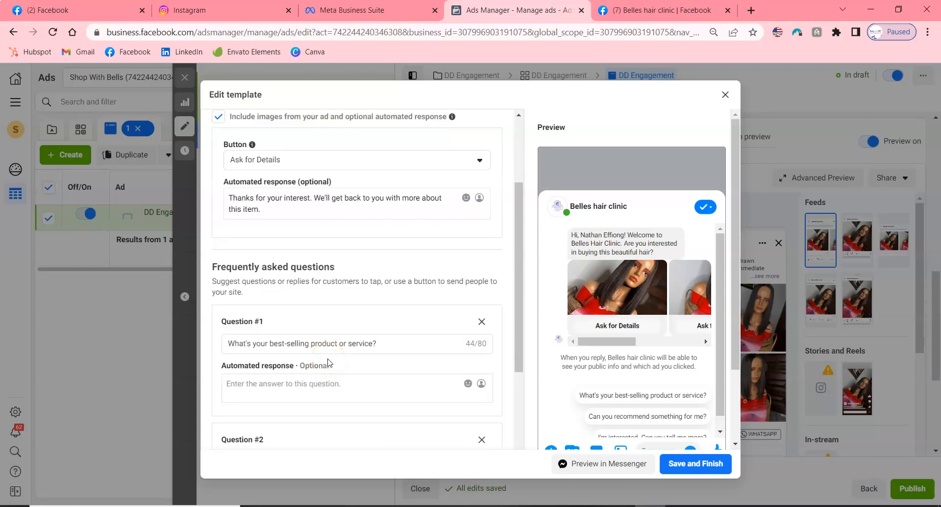
pyautogui.scroll(-2, 329, 362)
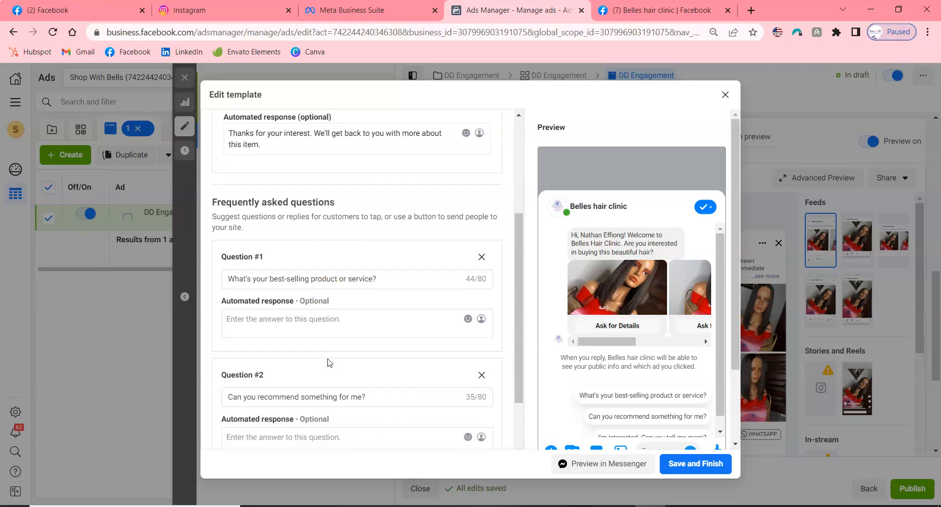
pyautogui.scroll(-1, 659, 404)
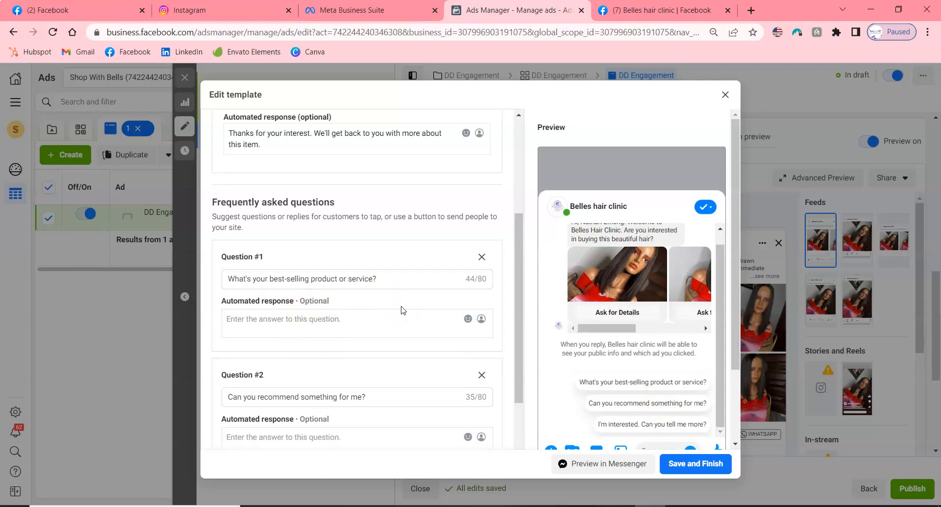
pyautogui.scroll(-2, 403, 310)
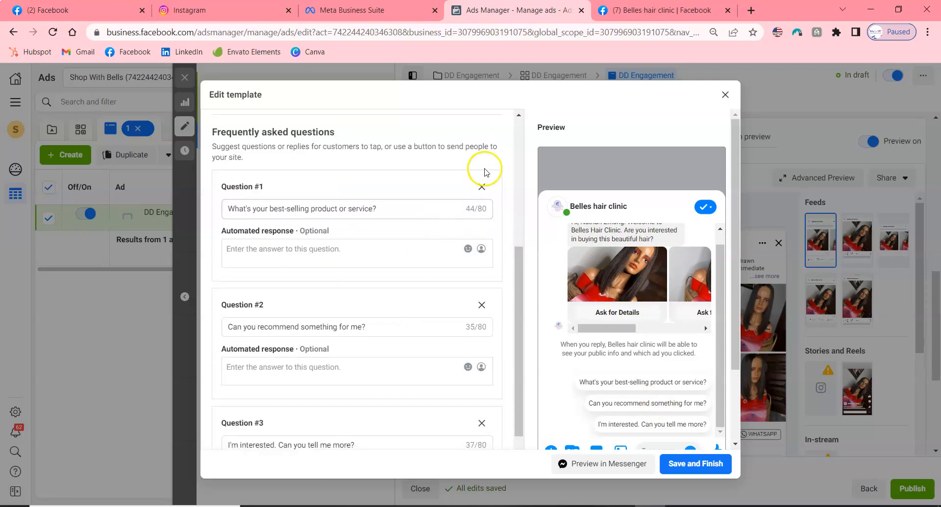
pyautogui.click(482, 187)
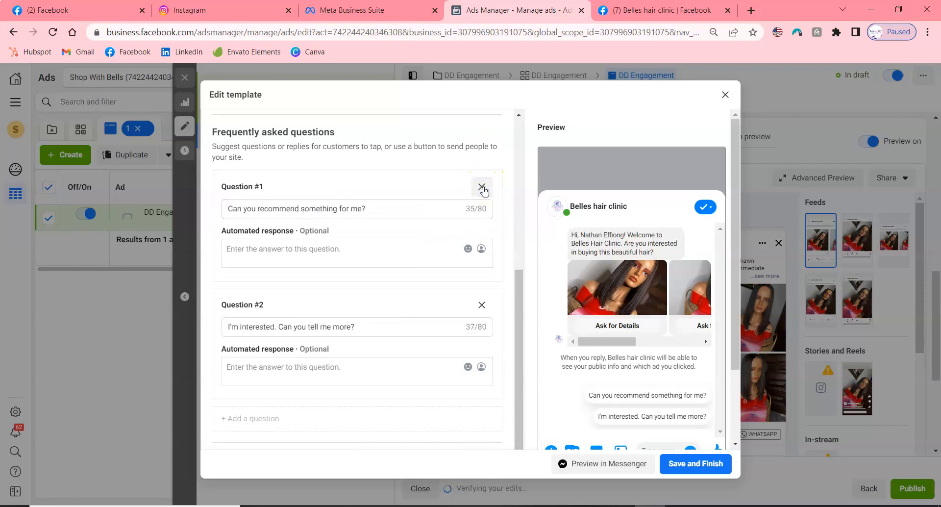
pyautogui.click(482, 187)
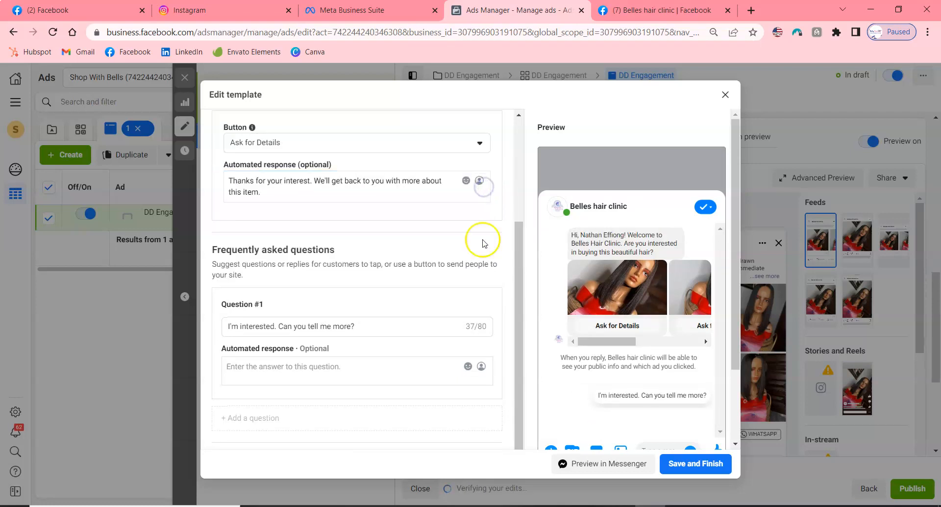
# Start the automated response to the remaining question with "This hair is 100% human hair. It is light weighted and absolutely beautiful.".
pyautogui.click(443, 329)
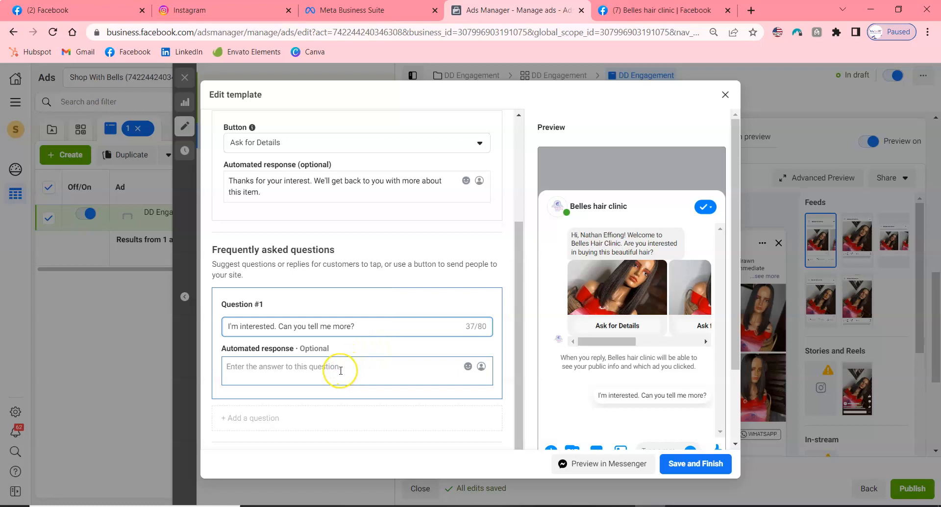
pyautogui.click(341, 370)
pyautogui.write('This hair is ')
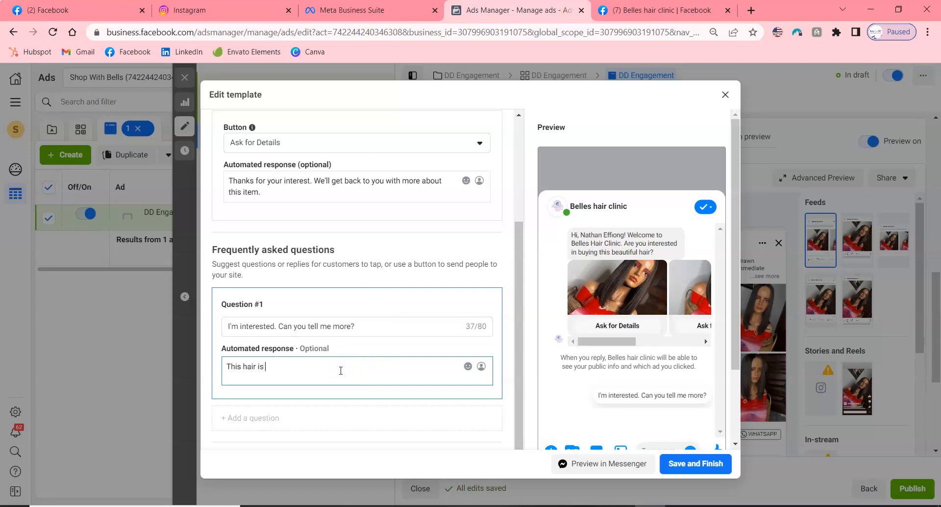
pyautogui.write('100% human hair. It is light weighted and absolut')
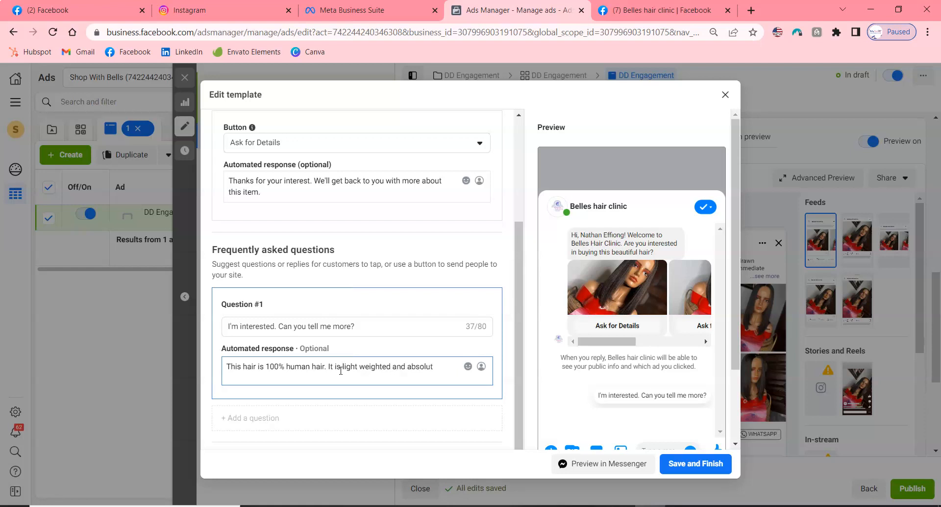
pyautogui.write('ely beau')
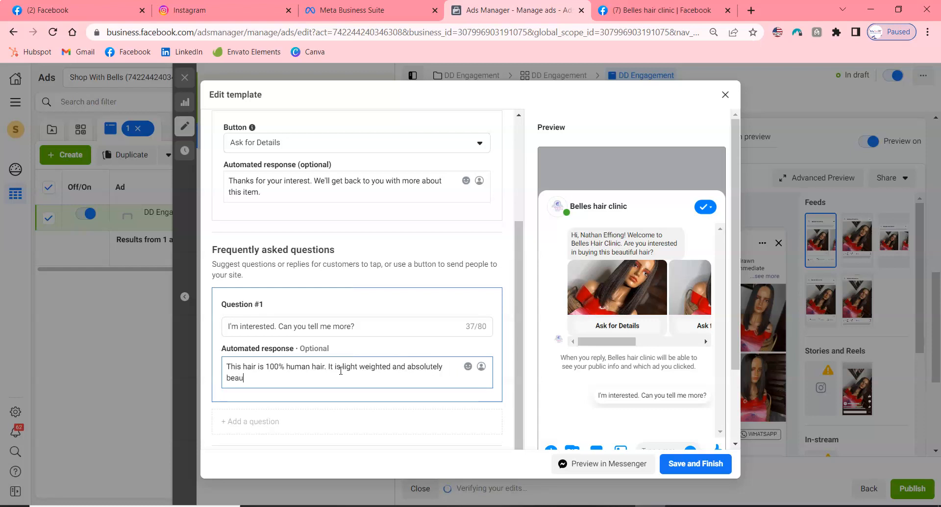
pyautogui.write('tiful')
pyautogui.write('.')
# Continue the automated response with "The normal price is N95,000 but during this sales season, we are selling for N90,000".
pyautogui.write('The nor')
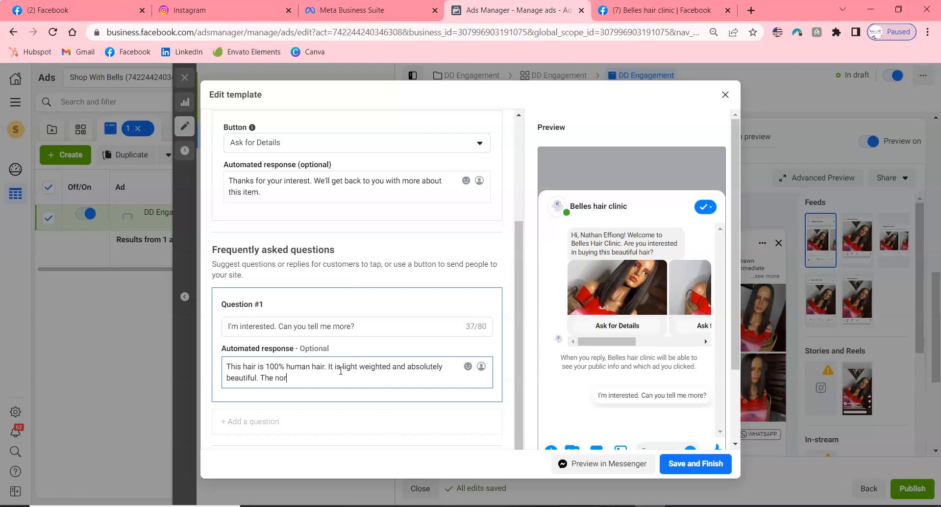
pyautogui.write('mal price')
pyautogui.press('BackSpace')
pyautogui.press('BackSpace')
pyautogui.write('e is N')
pyautogui.write('800')
pyautogui.press('BackSpace')
pyautogui.press('BackSpace')
pyautogui.press('BackSpace')
pyautogui.write('95,000 but during thi')
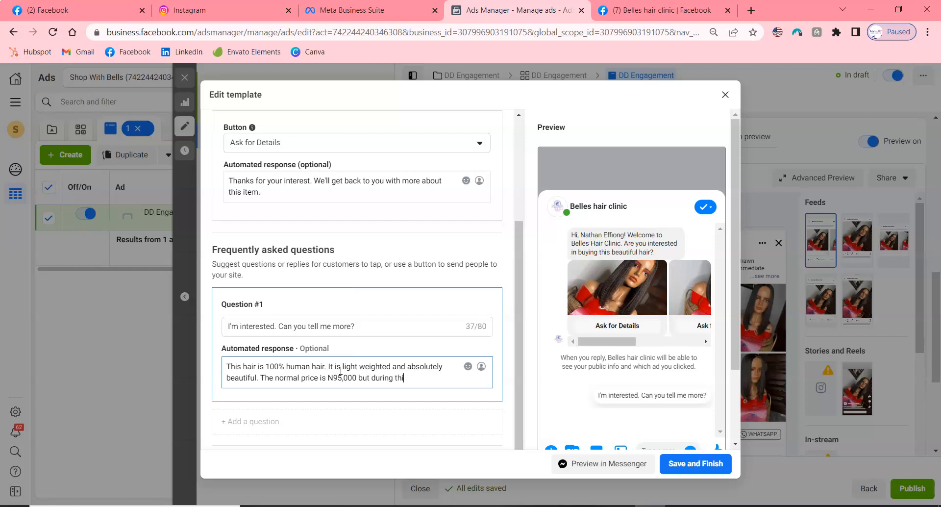
pyautogui.write("s sales season, we'd")
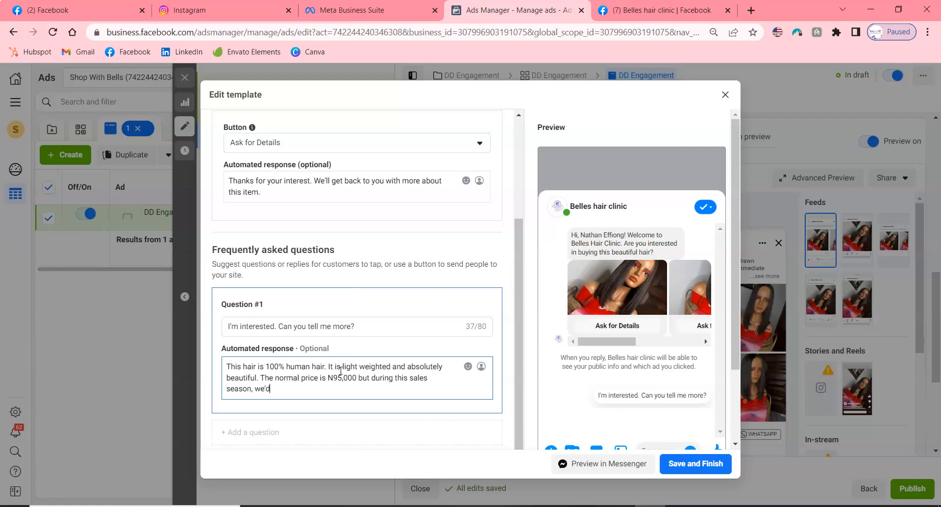
pyautogui.press('BackSpace')
pyautogui.press('BackSpace')
pyautogui.write(' are selling for N90,000 on')
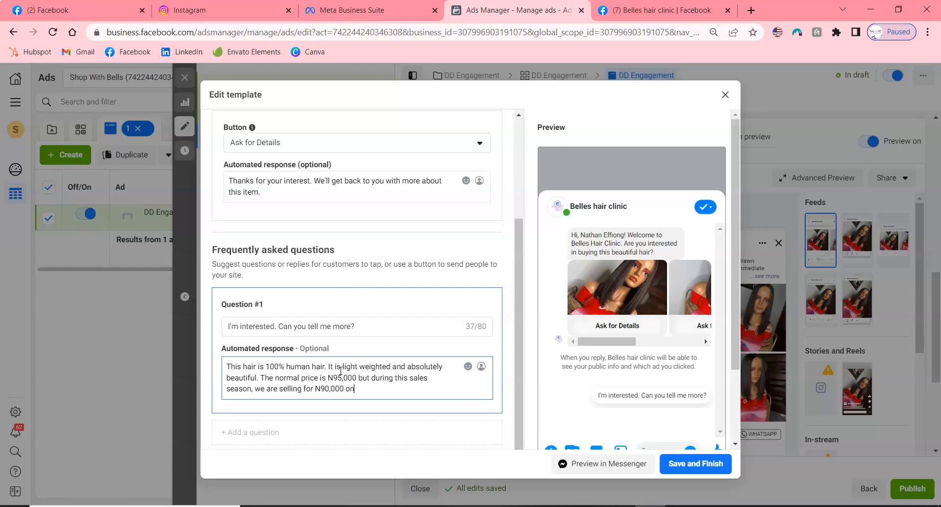
# Finish the automated response with "only. This is valid for only a short time.".
pyautogui.write('ly. This is calid')
pyautogui.press('BackSpace')
pyautogui.press('BackSpace')
pyautogui.press('BackSpace')
pyautogui.press('BackSpace')
pyautogui.press('BackSpace')
pyautogui.write('valid for only a shot ti')
pyautogui.press('BackSpace')
pyautogui.press('BackSpace')
pyautogui.press('BackSpace')
pyautogui.press('BackSpace')
pyautogui.write('rt time.')
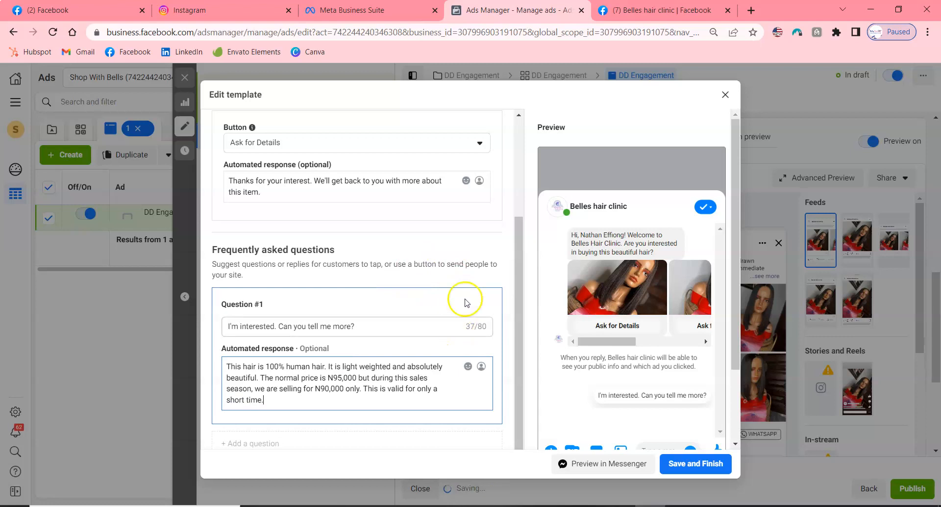
# Review the edited message template, then save and finish it.
pyautogui.scroll(3, 447, 184)
pyautogui.scroll(-3, 426, 245)
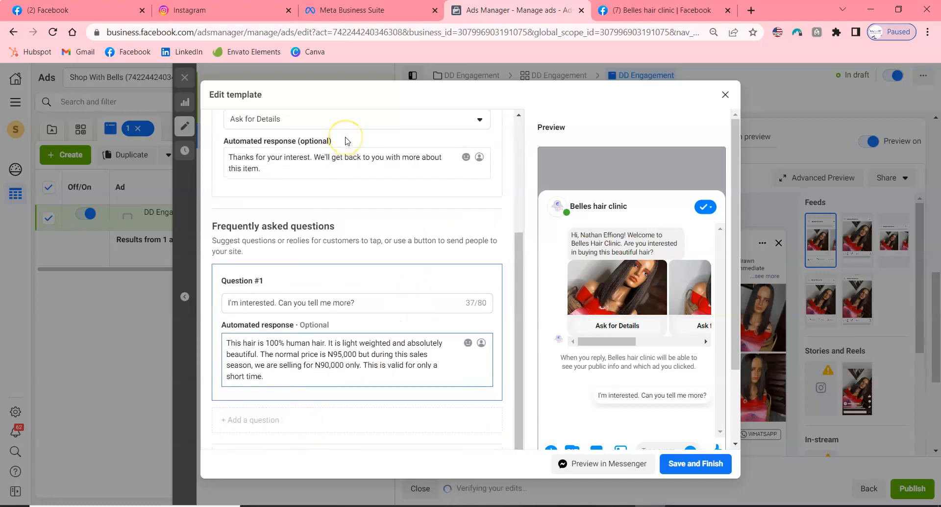
pyautogui.scroll(4, 345, 141)
pyautogui.click(676, 464)
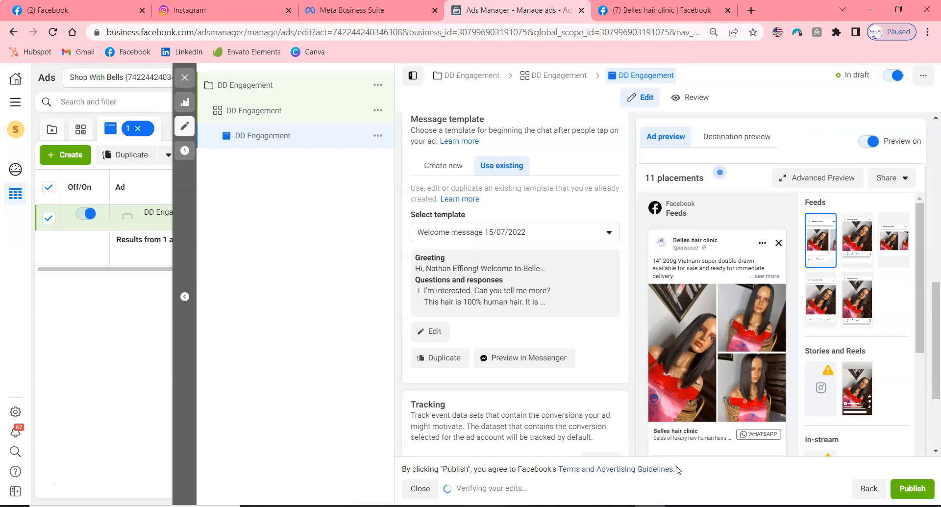
# Publish the DD Engagement ad together with its campaign and ad set.
pyautogui.moveTo(700, 367)
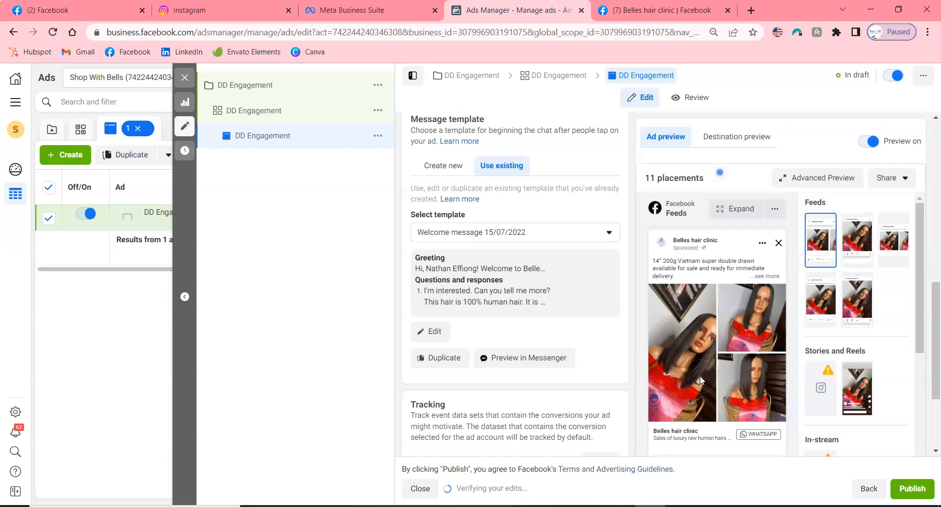
pyautogui.scroll(-3, 700, 375)
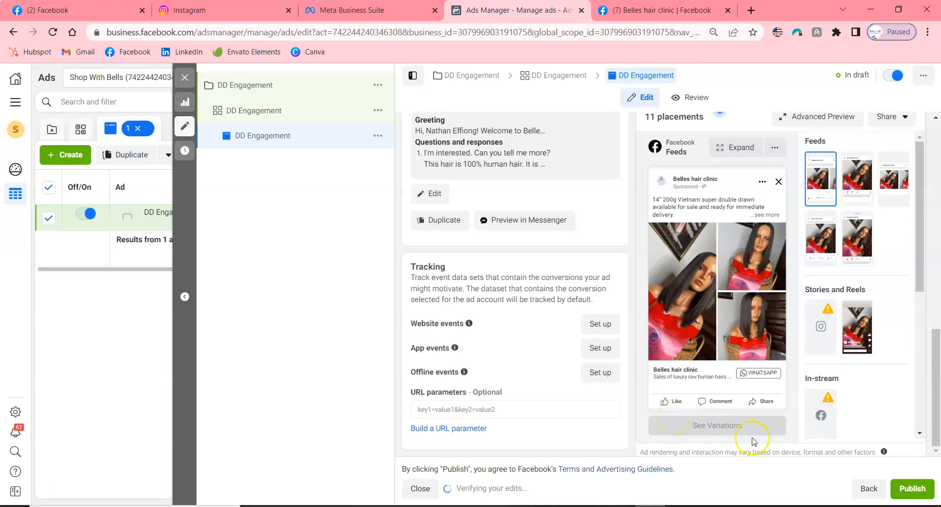
pyautogui.click(914, 493)
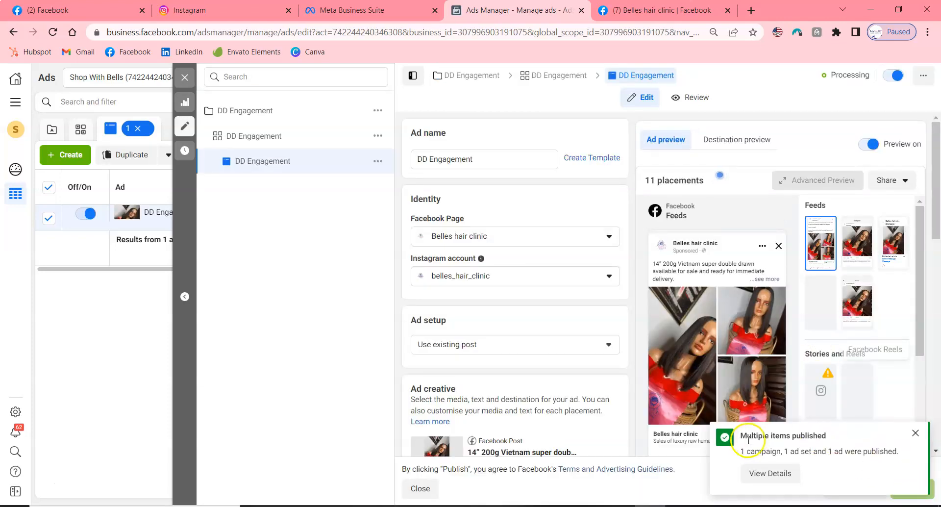
# Close the ad editor, clear the campaign, ad set and ad selections, and dismiss the column filter tip in the ads overview.
pyautogui.click(185, 87)
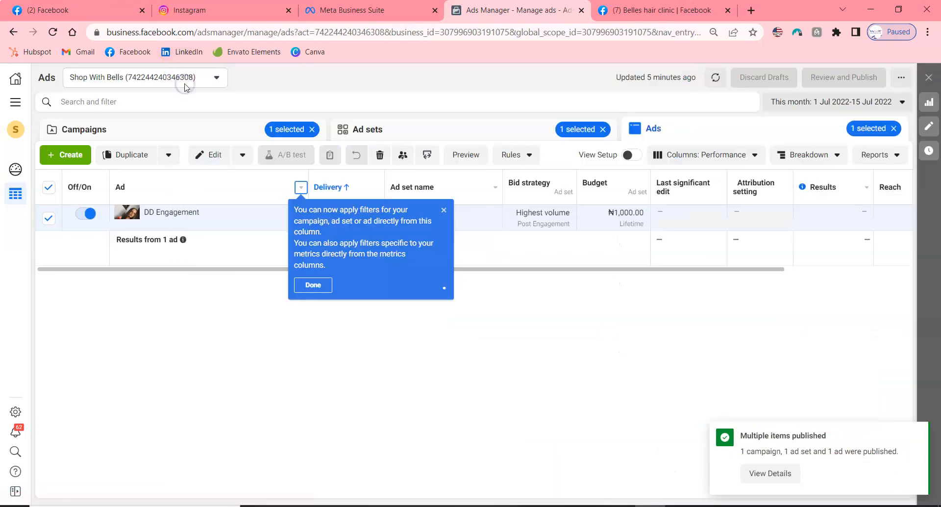
pyautogui.click(311, 129)
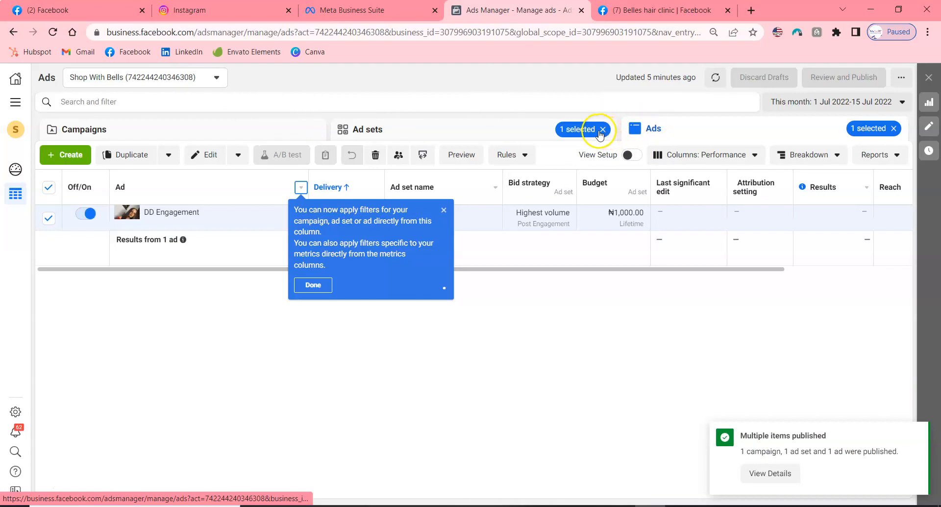
pyautogui.click(602, 130)
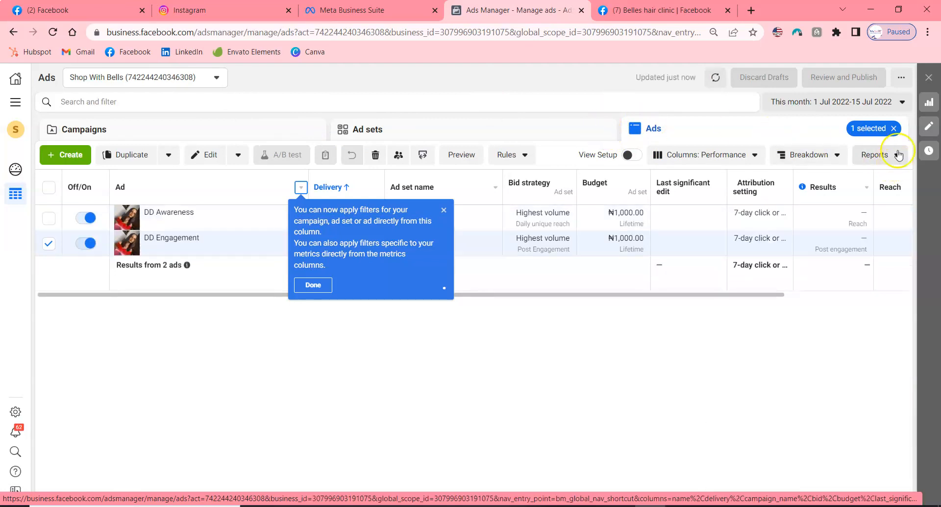
pyautogui.click(893, 128)
pyautogui.click(442, 210)
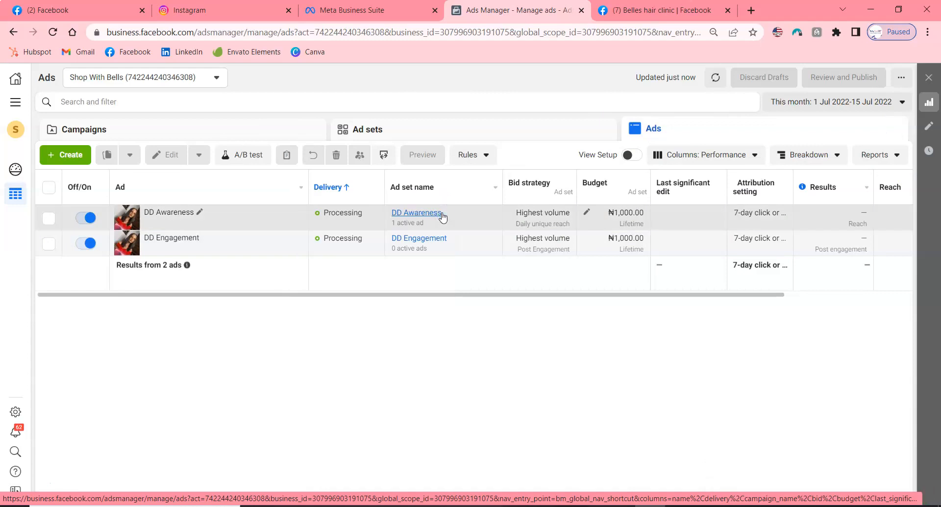
pyautogui.click(677, 358)
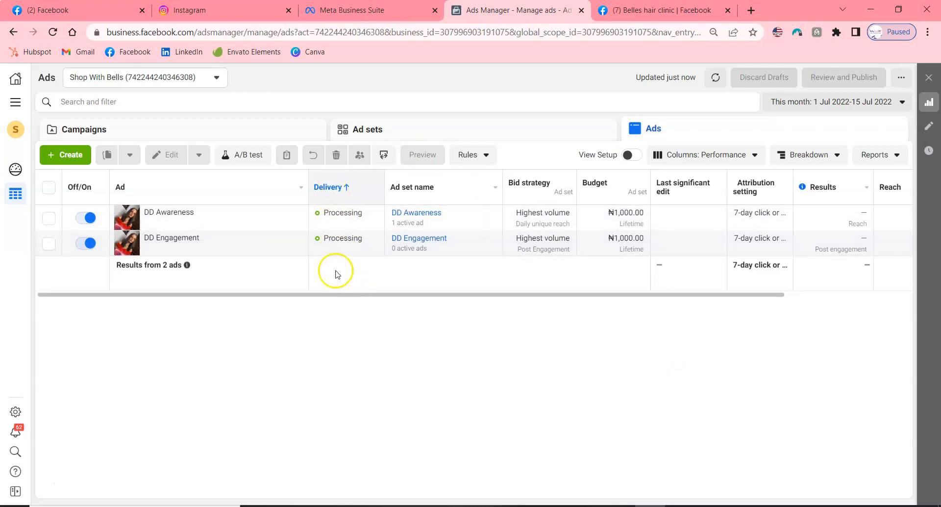
pyautogui.moveTo(338, 211)
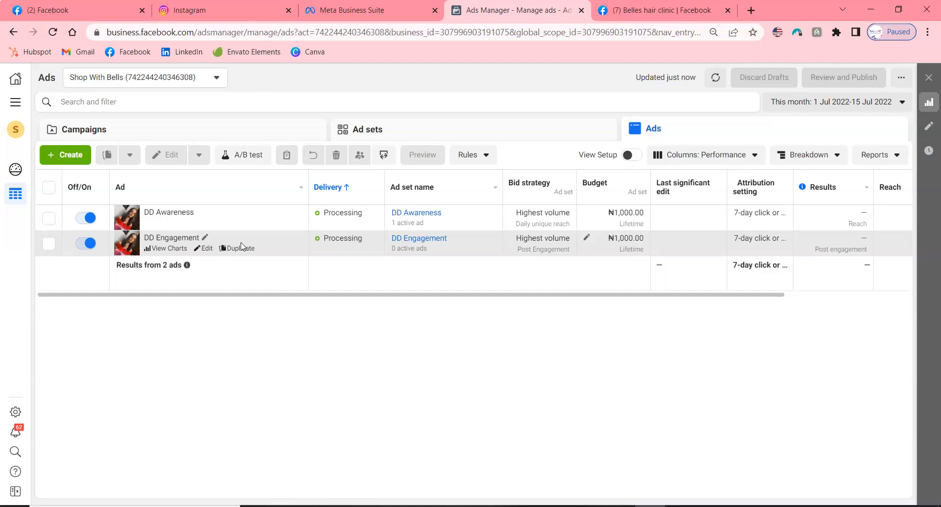
# Go to the Audiences page of the ad account and dismiss the notice about expiring audiences.
pyautogui.click(16, 104)
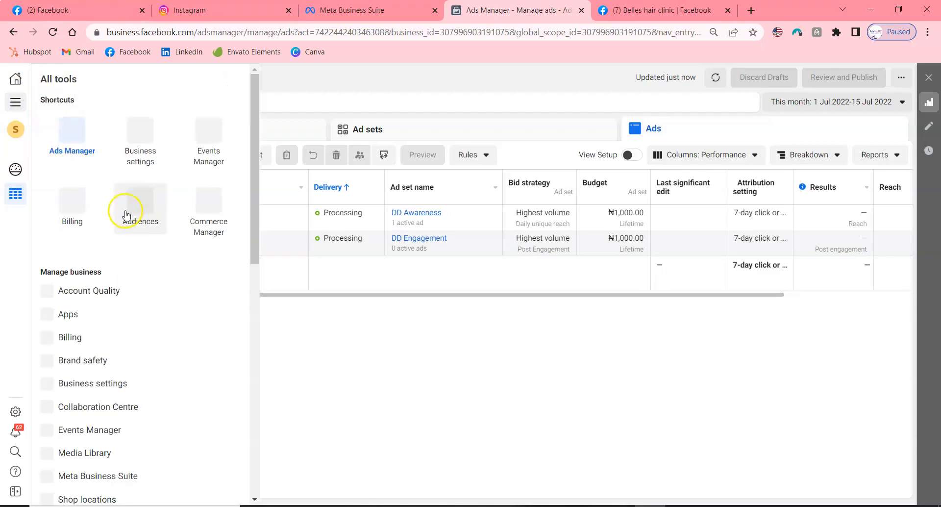
pyautogui.click(130, 206)
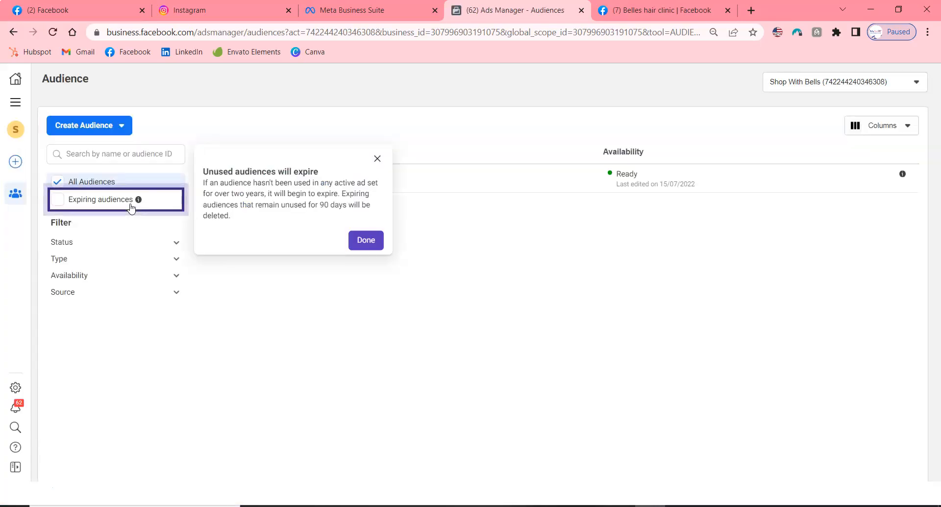
pyautogui.click(378, 158)
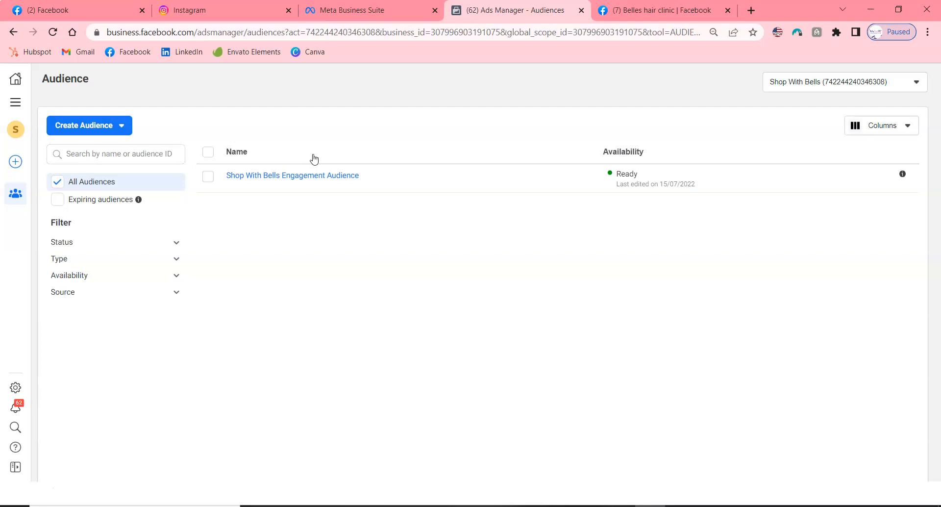
pyautogui.click(112, 128)
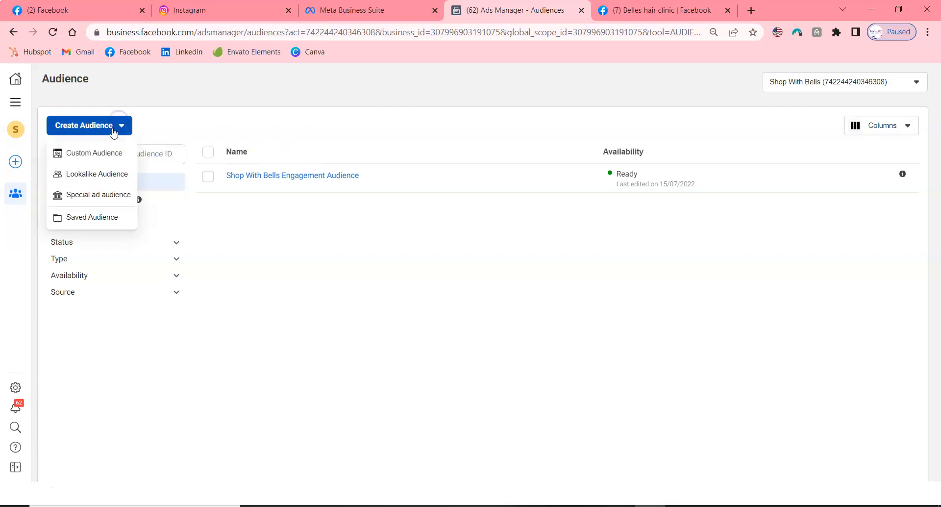
pyautogui.click(108, 157)
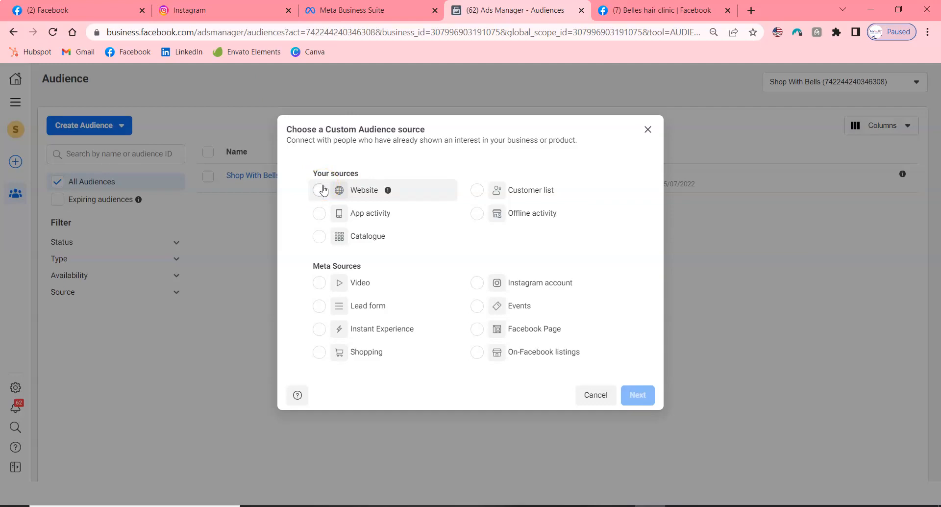
pyautogui.click(323, 192)
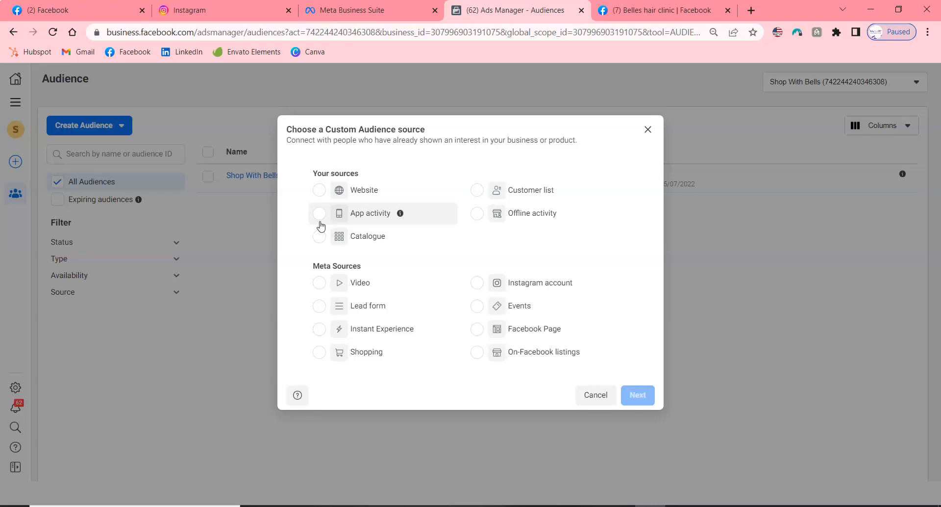
pyautogui.click(320, 245)
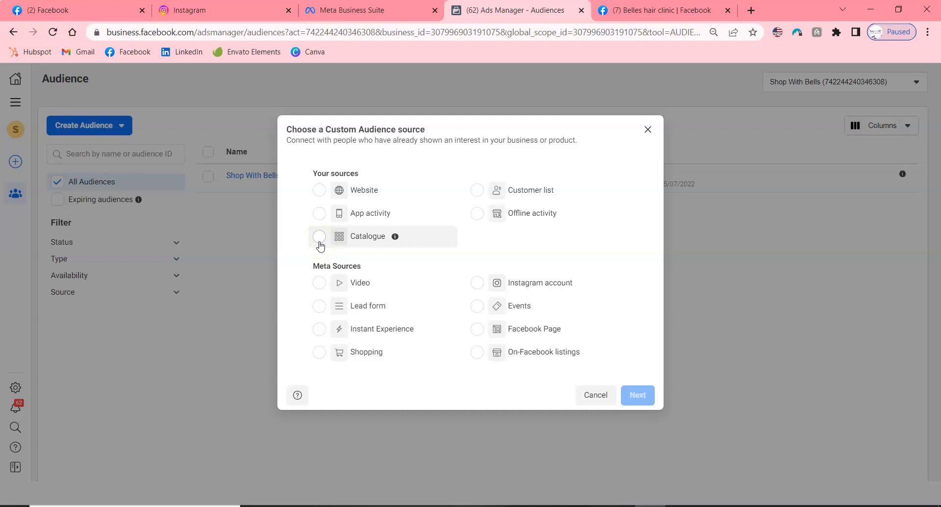
pyautogui.click(466, 197)
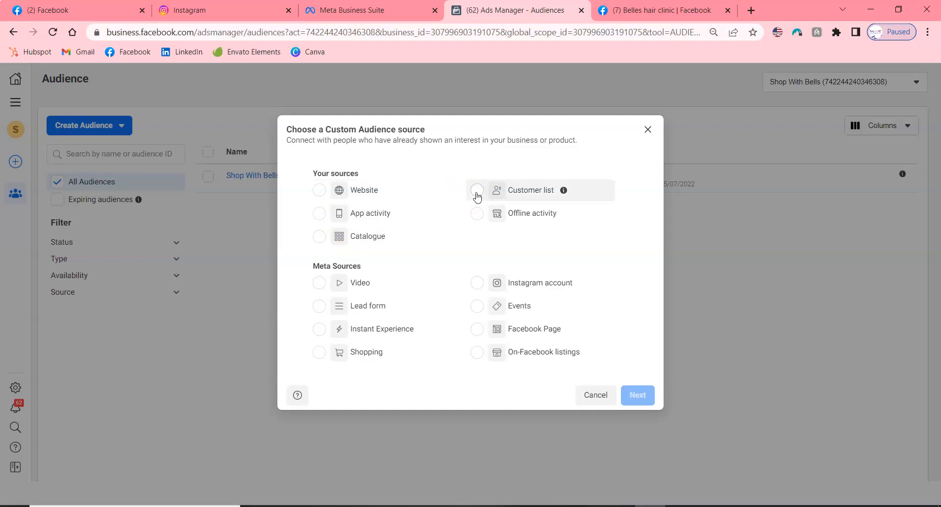
pyautogui.click(476, 191)
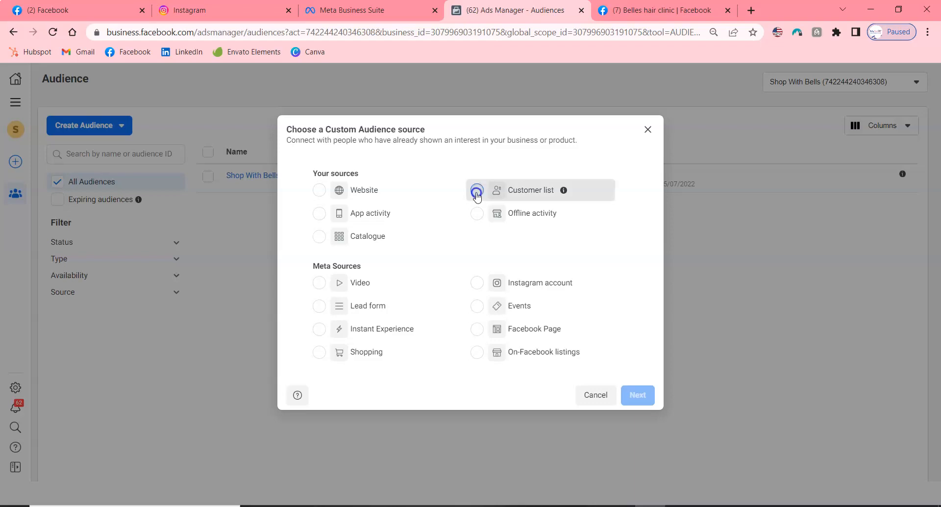
pyautogui.click(634, 396)
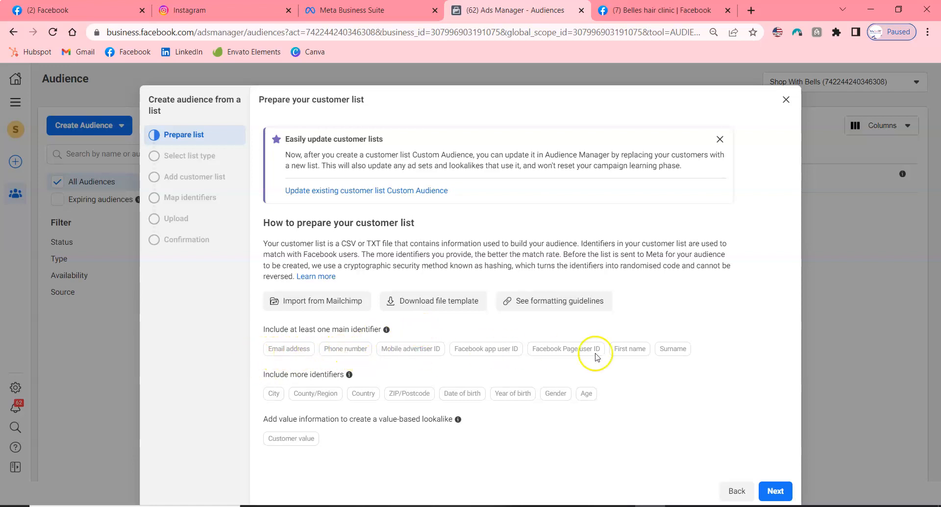
pyautogui.click(778, 494)
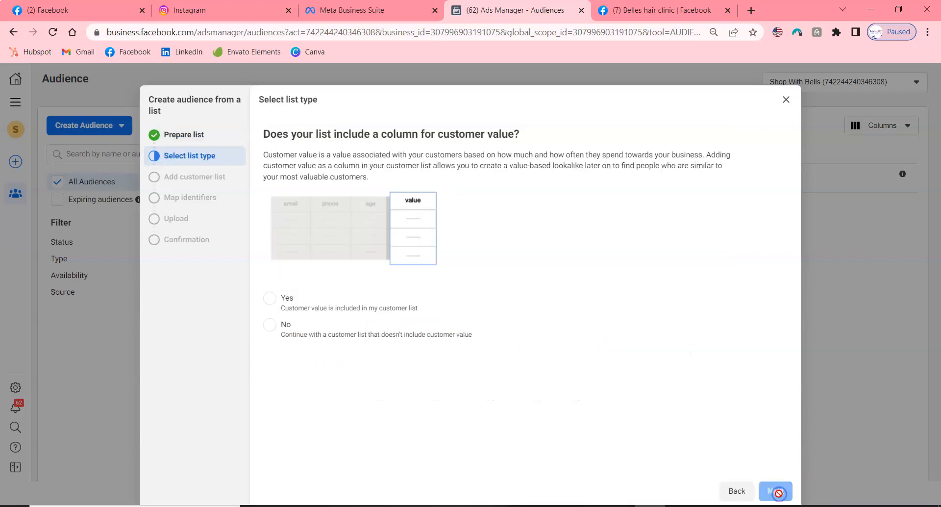
pyautogui.click(270, 326)
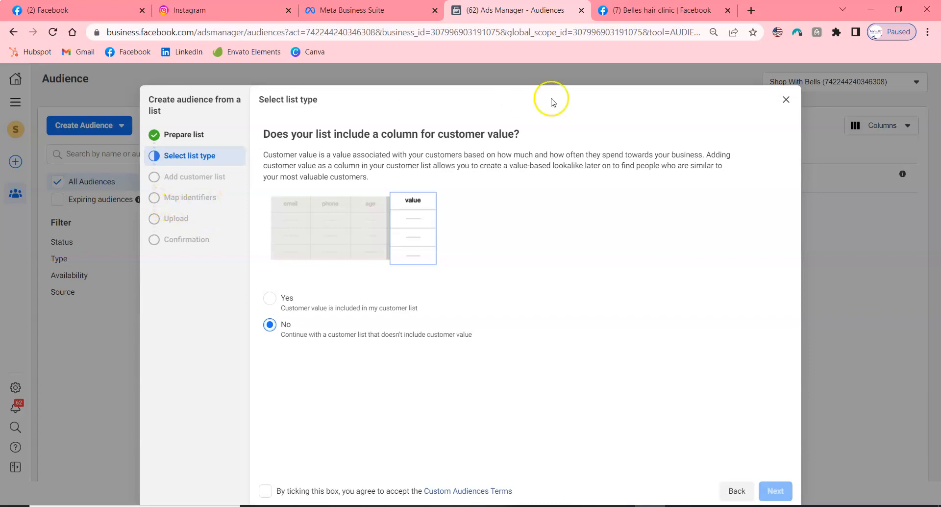
pyautogui.click(784, 101)
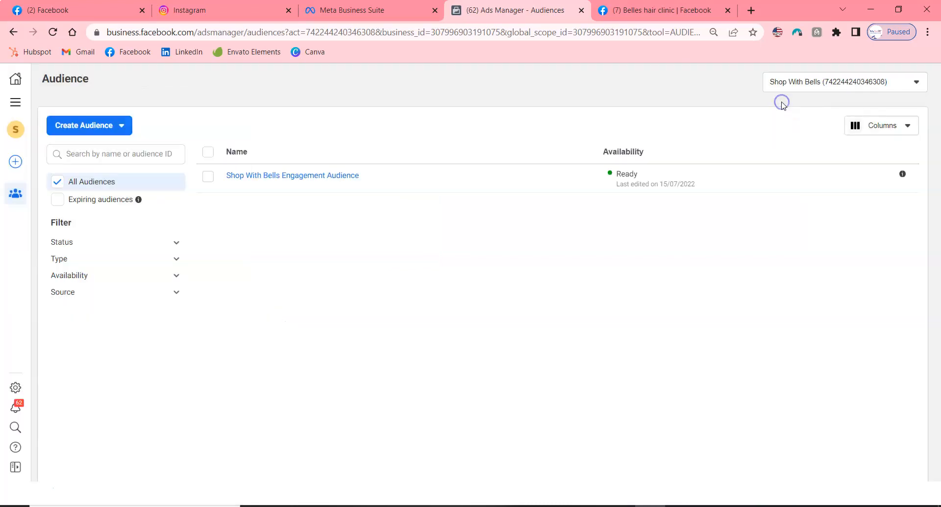
# Start a custom audience with the Instagram account as its source and review the available engagement events.
pyautogui.click(105, 126)
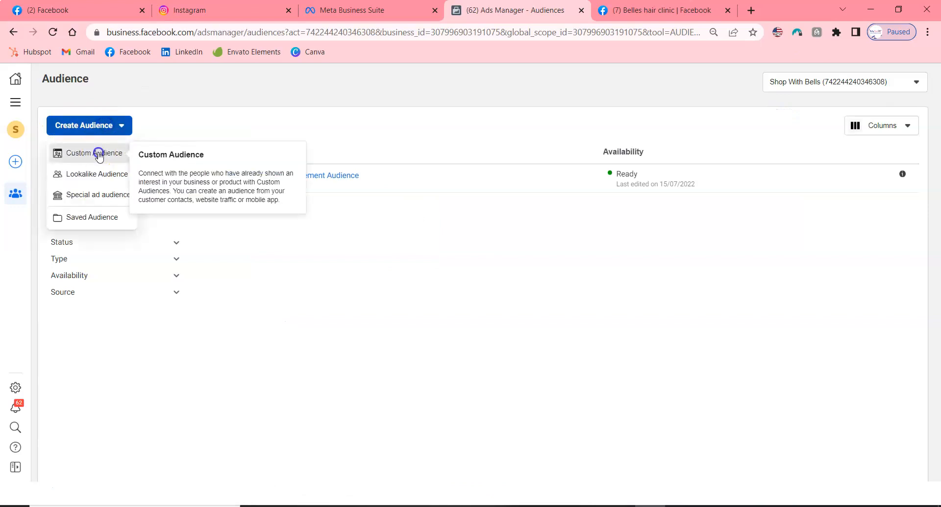
pyautogui.click(95, 152)
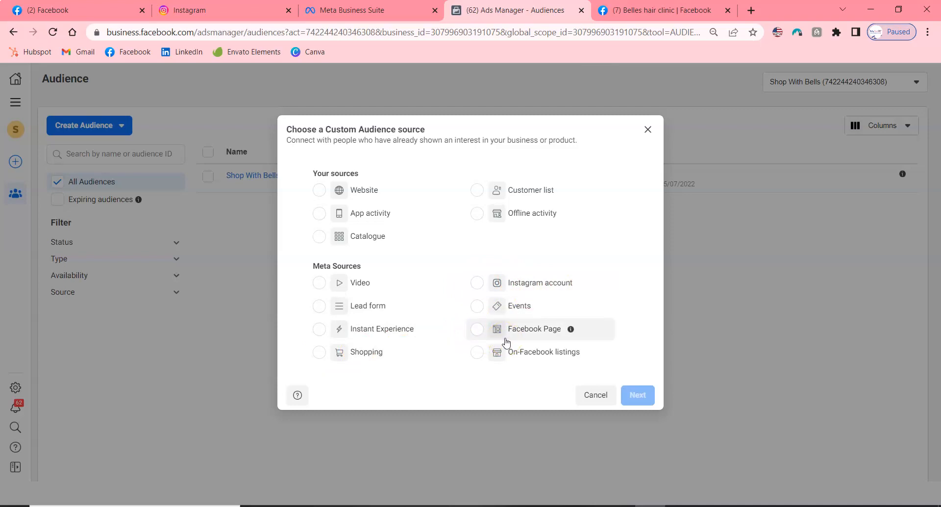
pyautogui.click(476, 283)
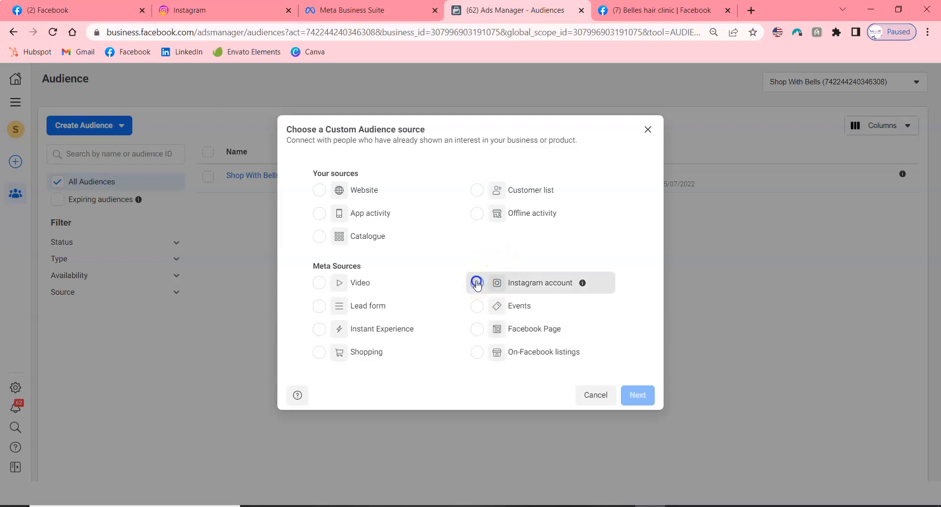
pyautogui.click(639, 392)
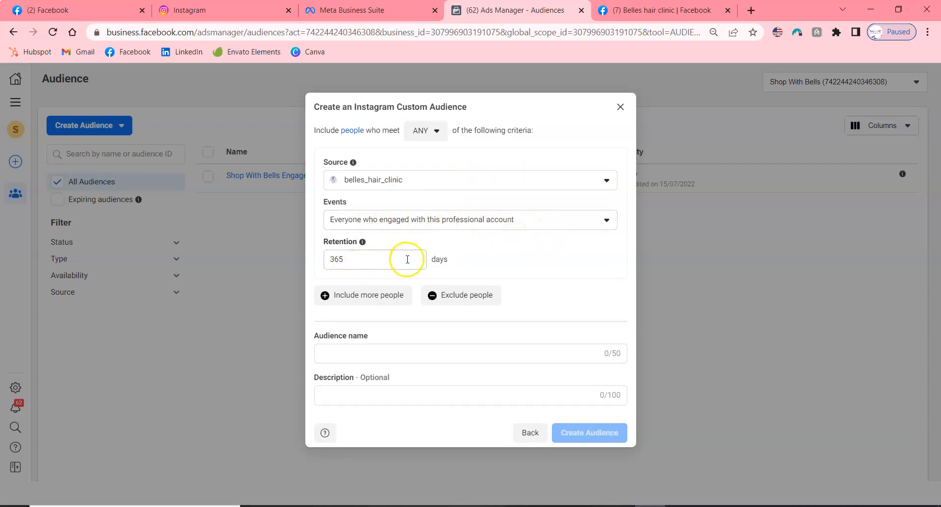
pyautogui.click(472, 216)
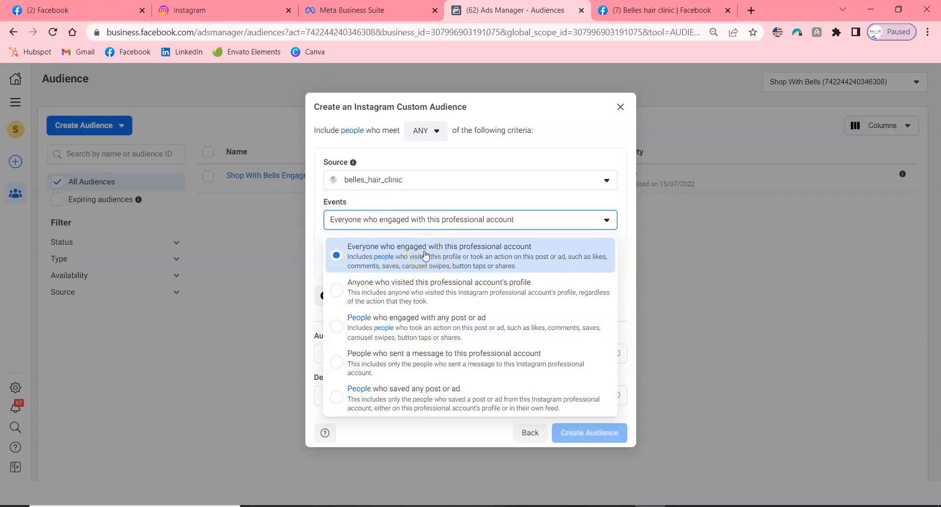
pyautogui.click(626, 257)
# Name the audience "Instagram Custom Audience", create it and finish the dialog.
pyautogui.click(427, 352)
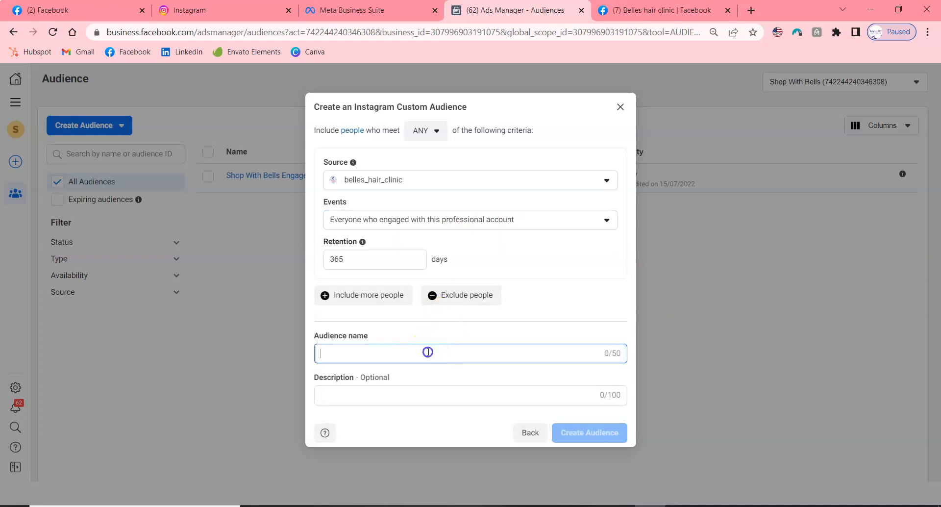
pyautogui.write('Instagram Custom Audience')
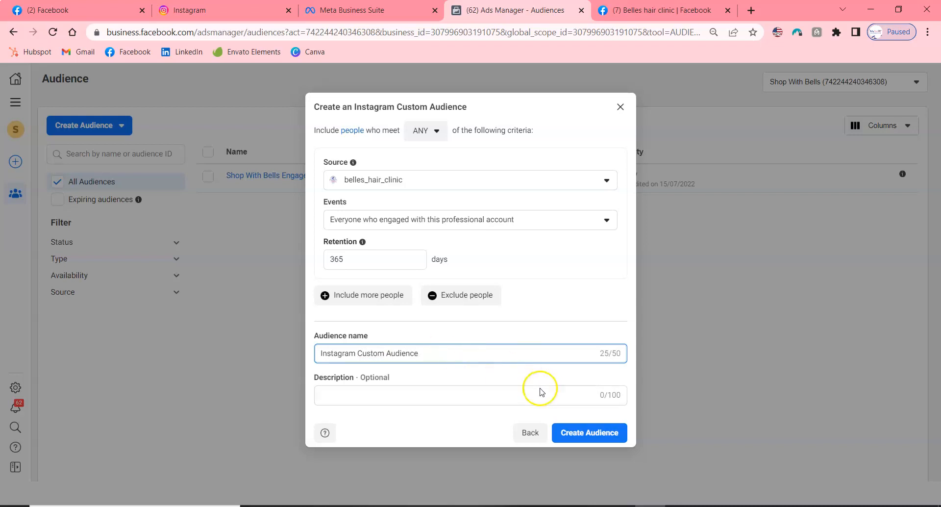
pyautogui.click(581, 433)
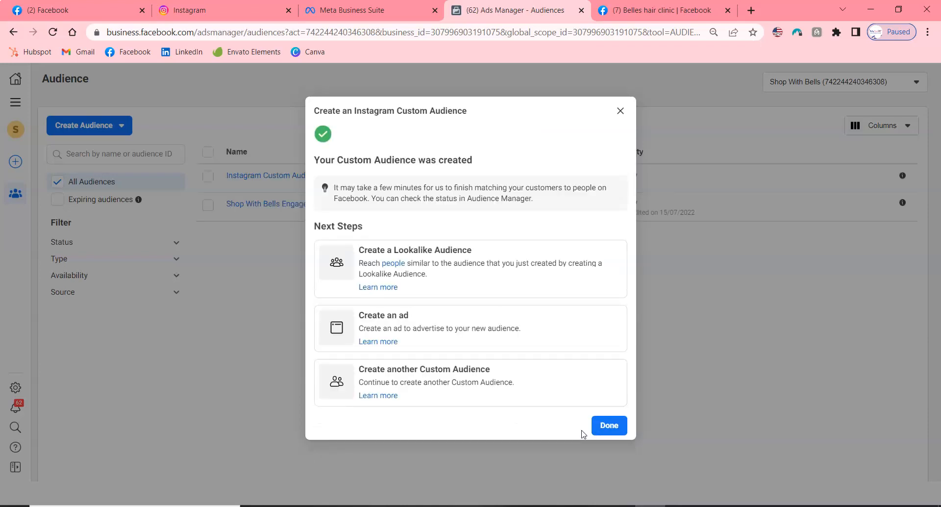
pyautogui.click(609, 425)
pyautogui.click(609, 425)
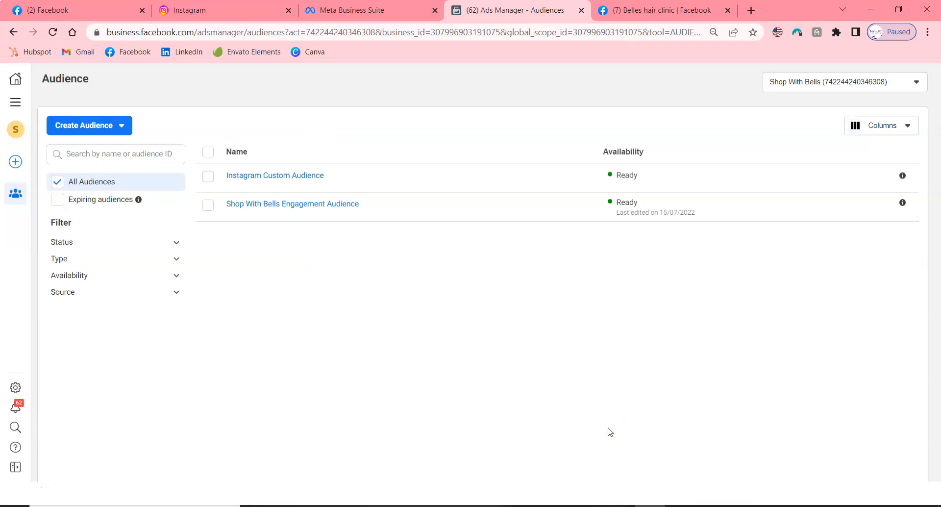
# Create a custom audience named "Facebook Custom Audience" with the Belles hair clinic Facebook Page as its source.
pyautogui.click(95, 121)
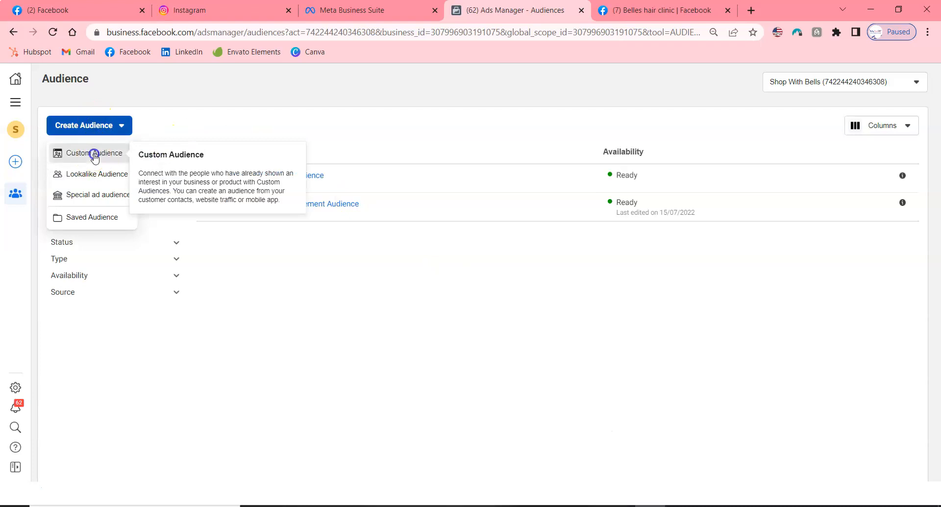
pyautogui.click(93, 153)
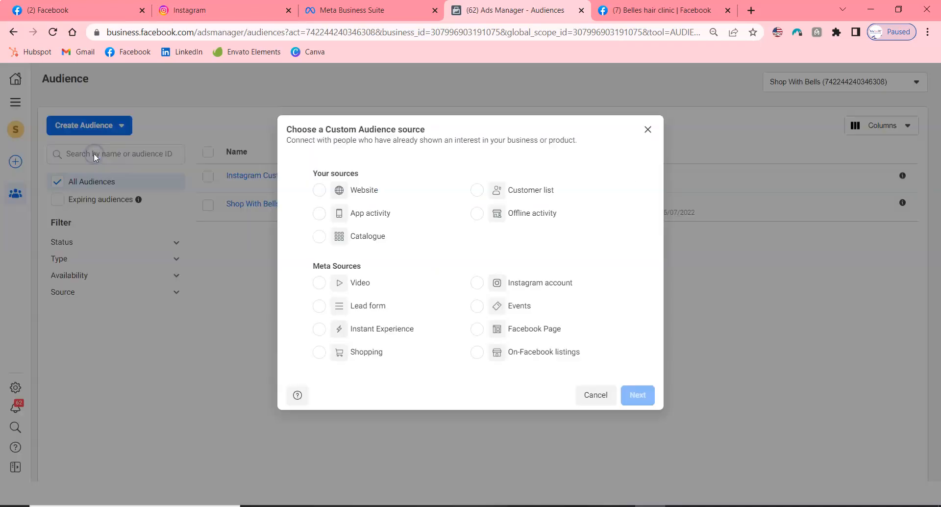
pyautogui.click(476, 329)
pyautogui.click(639, 395)
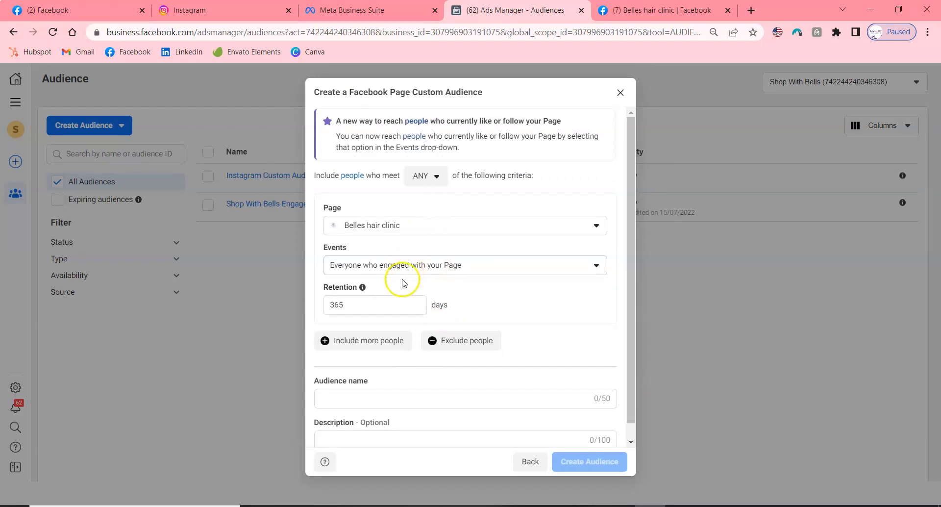
pyautogui.click(385, 399)
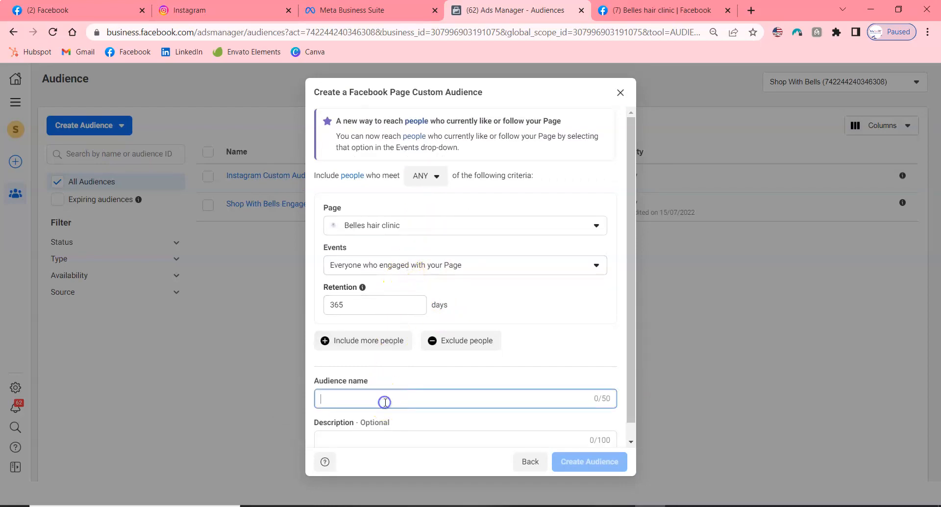
pyautogui.write('Facebook Custom Audience')
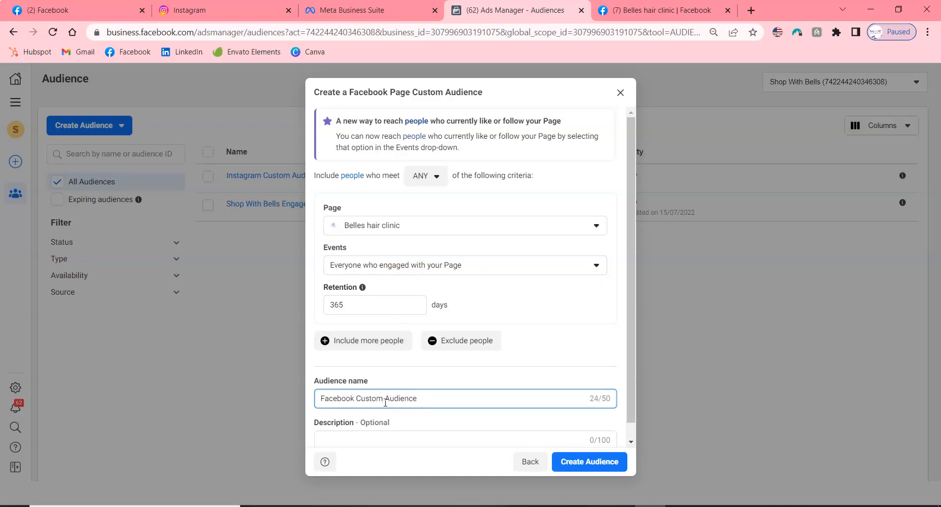
pyautogui.click(588, 461)
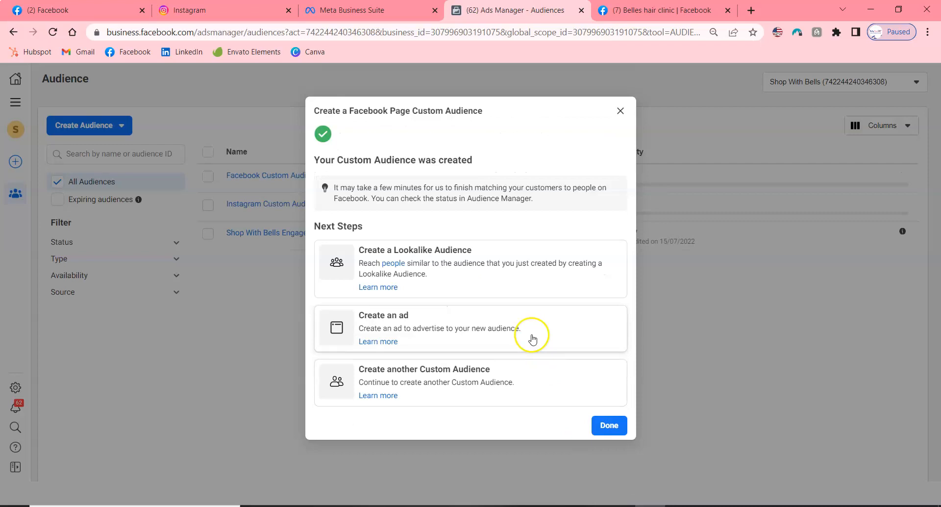
# Start a lookalike audience from the new Facebook Custom Audience and set its location to Nigeria.
pyautogui.click(488, 265)
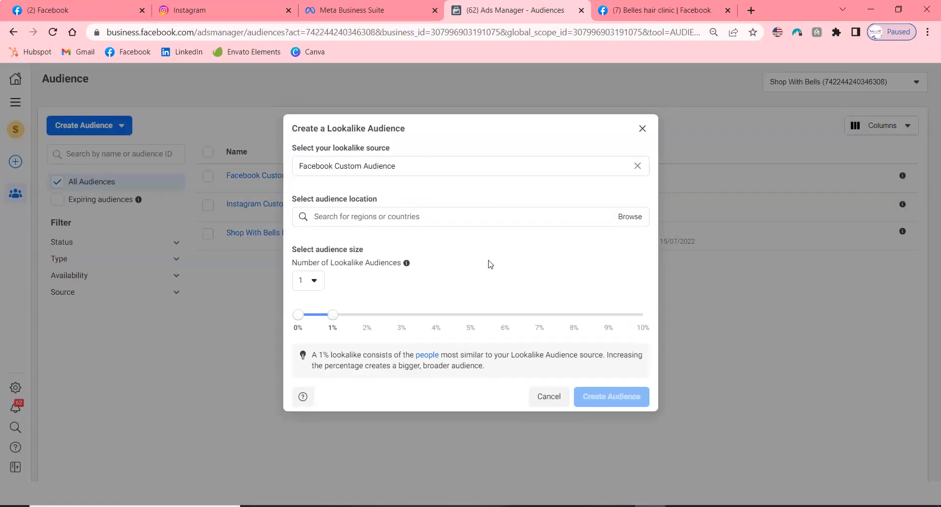
pyautogui.click(397, 215)
pyautogui.write('Nigeria')
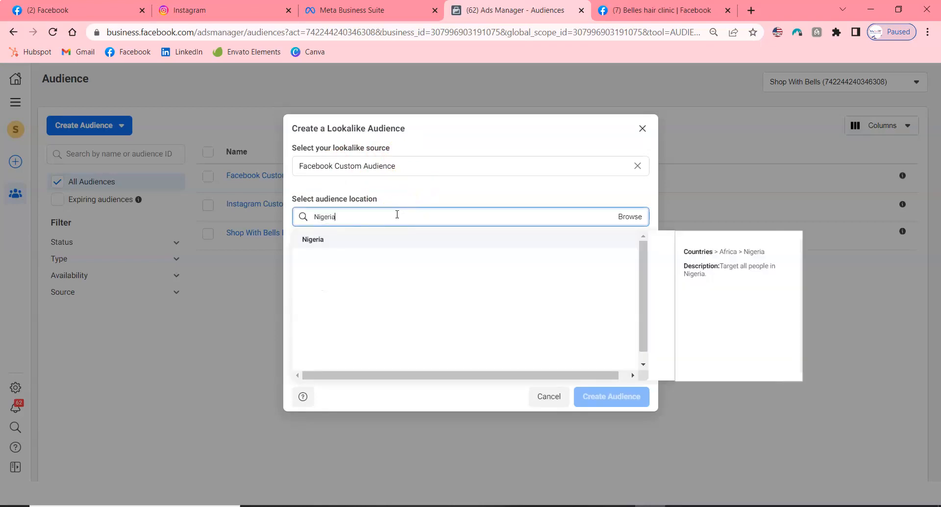
pyautogui.click(392, 239)
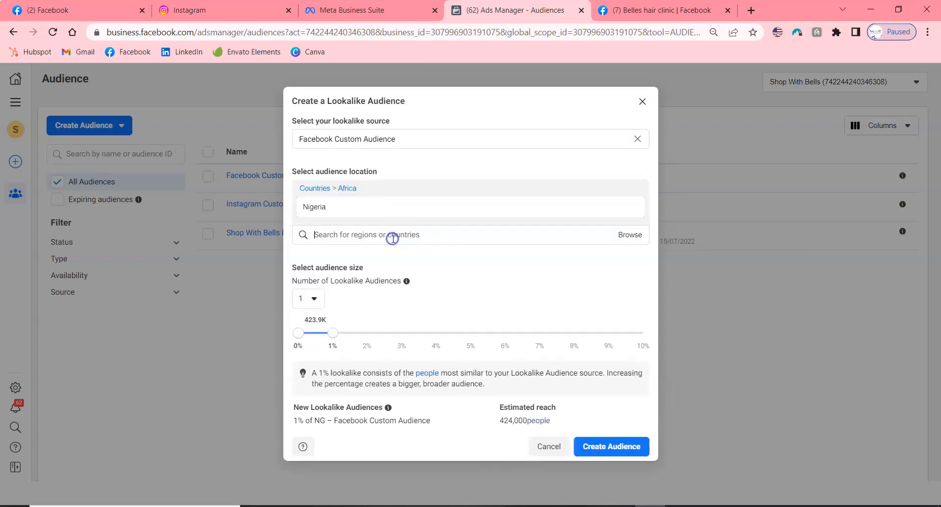
pyautogui.click(287, 258)
# Set the Facebook lookalike audience size to 2% and create the audience.
pyautogui.moveTo(332, 333); pyautogui.dragTo(395, 331)
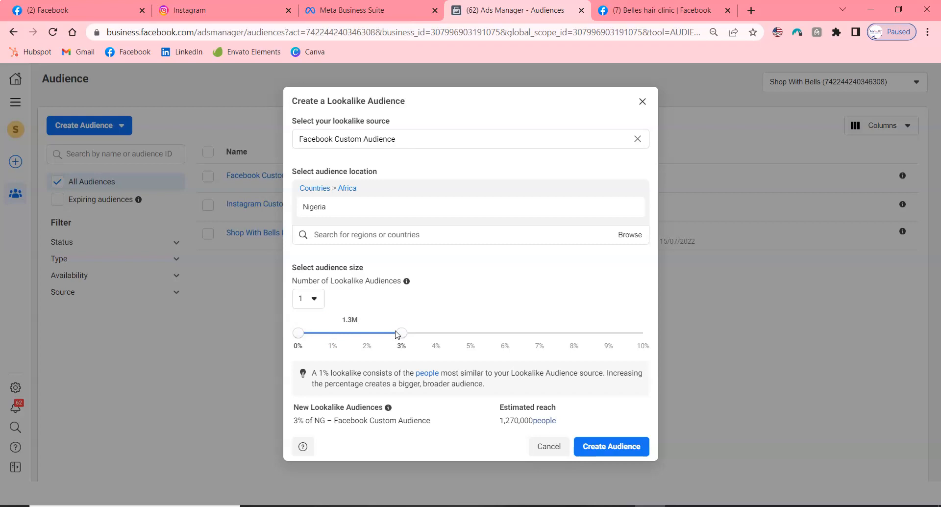
pyautogui.moveTo(401, 336); pyautogui.dragTo(331, 336)
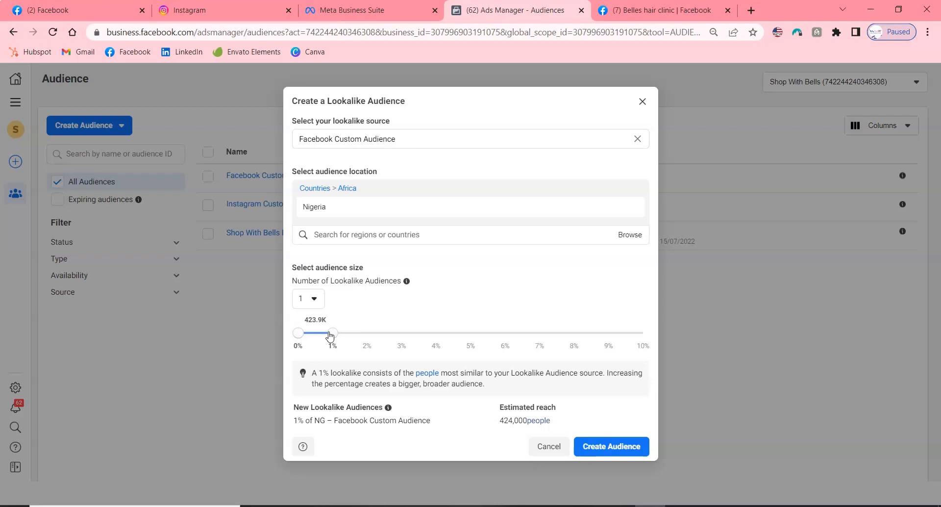
pyautogui.moveTo(329, 334); pyautogui.dragTo(365, 333)
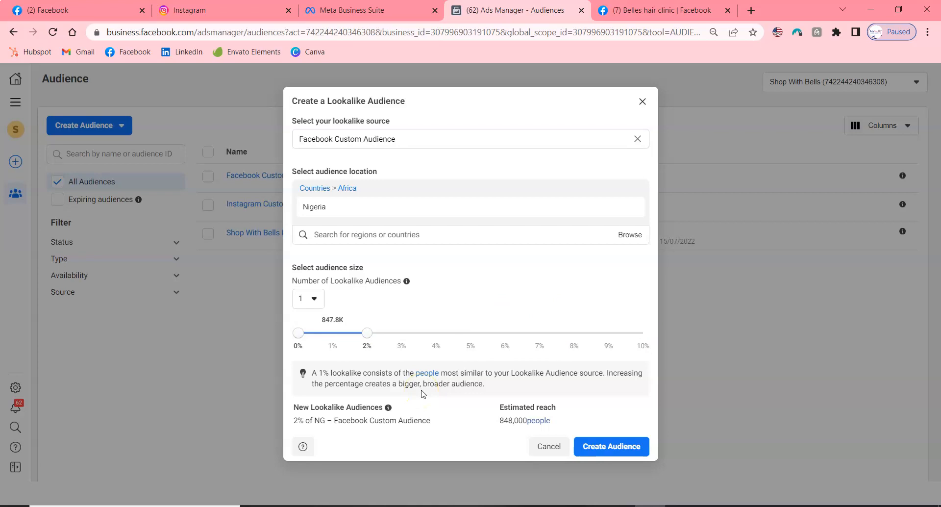
pyautogui.click(613, 447)
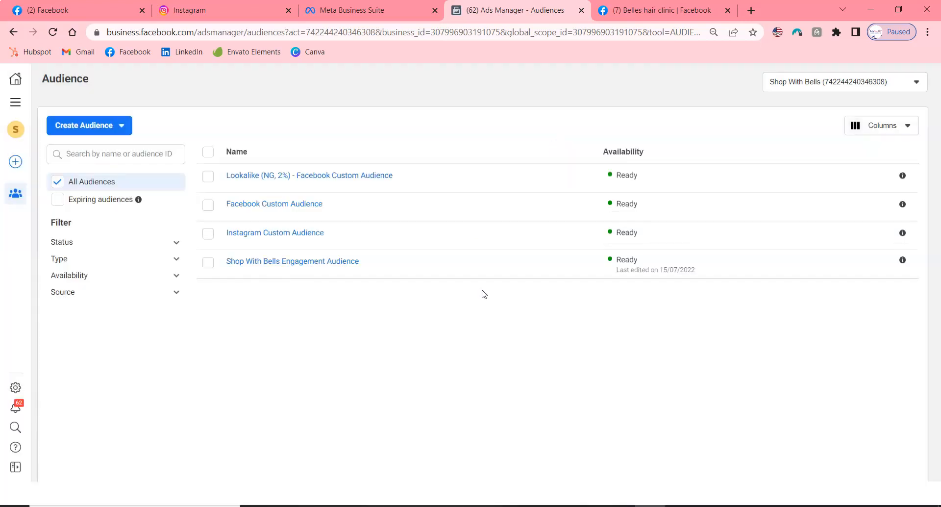
pyautogui.moveTo(260, 174)
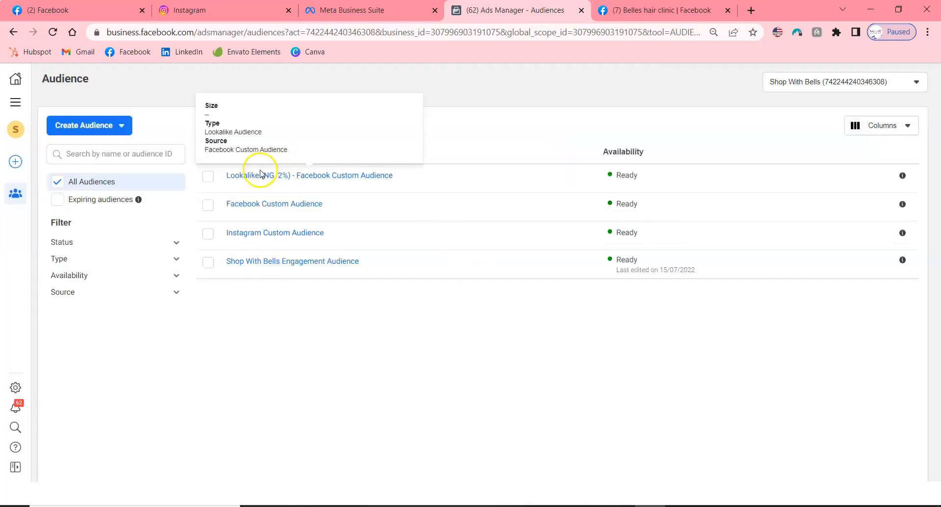
# Start another lookalike audience with the Instagram Custom Audience as its source.
pyautogui.click(120, 126)
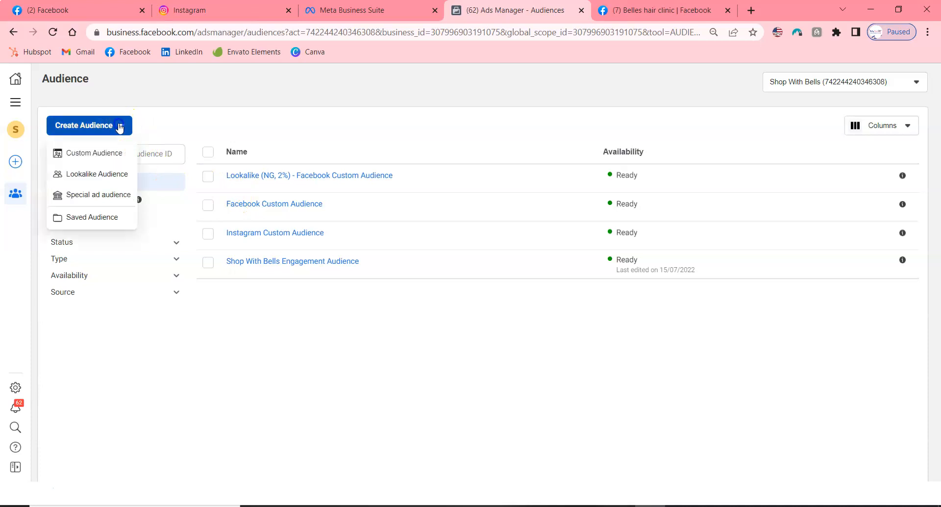
pyautogui.click(101, 174)
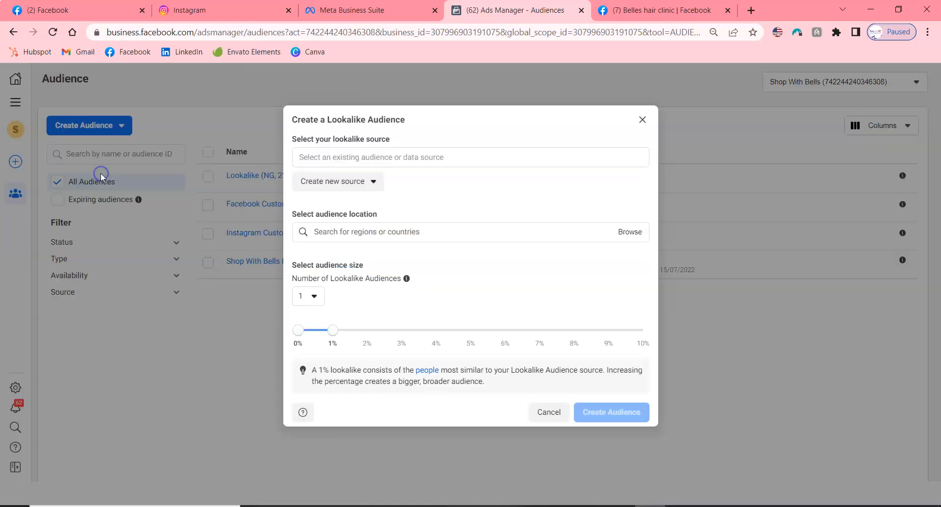
pyautogui.click(396, 156)
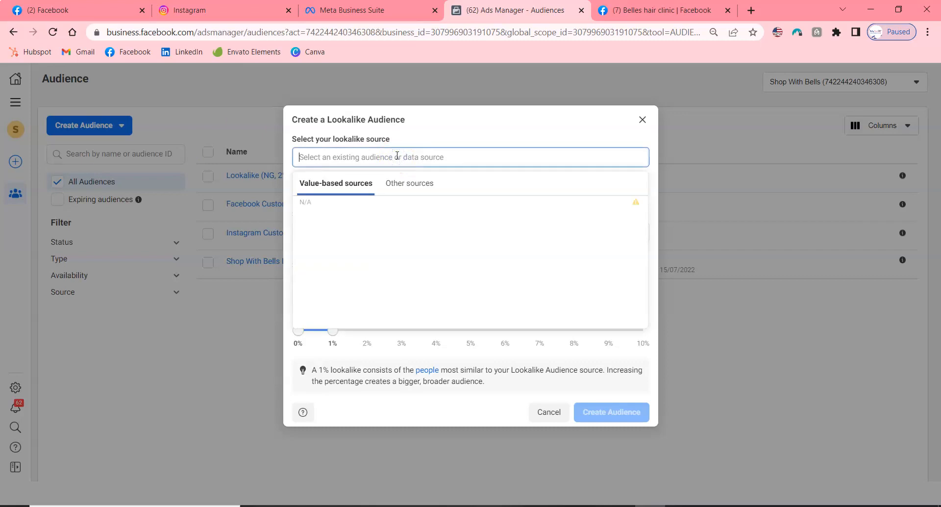
pyautogui.click(397, 183)
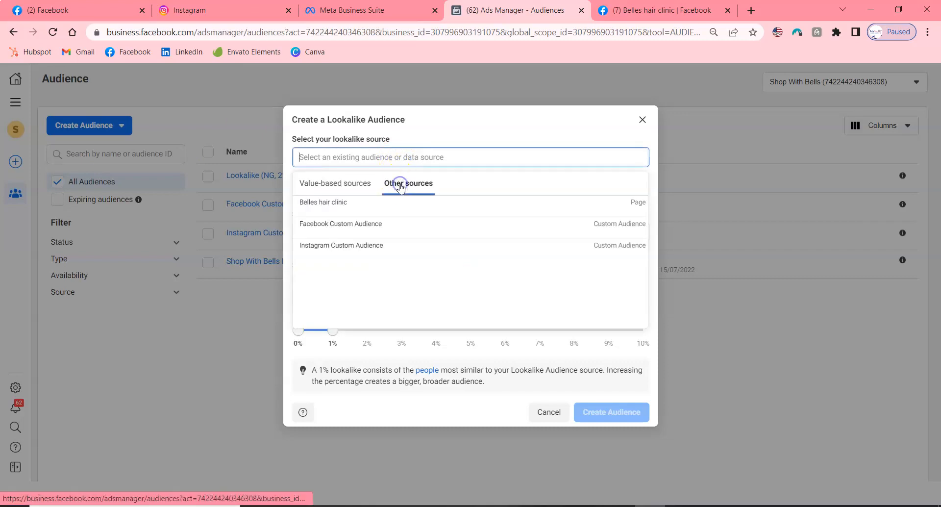
pyautogui.click(353, 246)
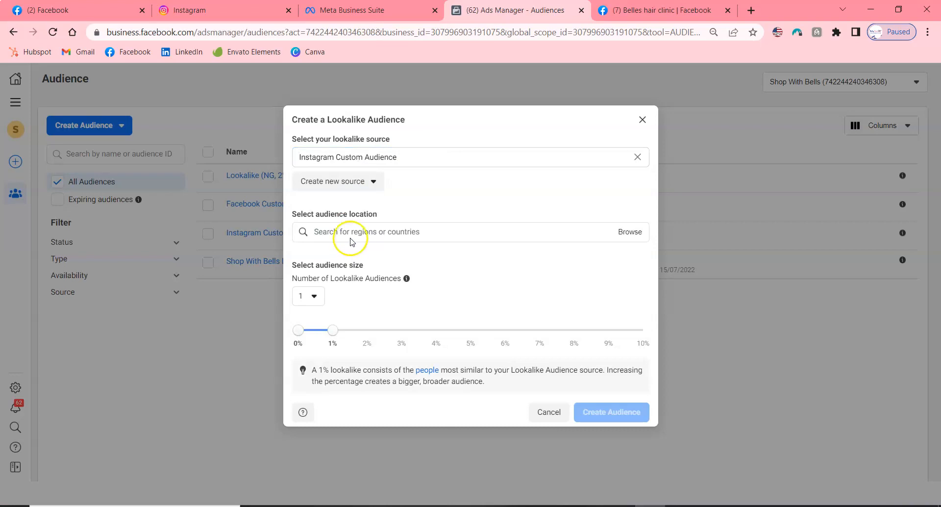
# Set the Instagram lookalike's location to Nigeria and its size to 2%, and create the audience.
pyautogui.click(359, 232)
pyautogui.write('Nigeria')
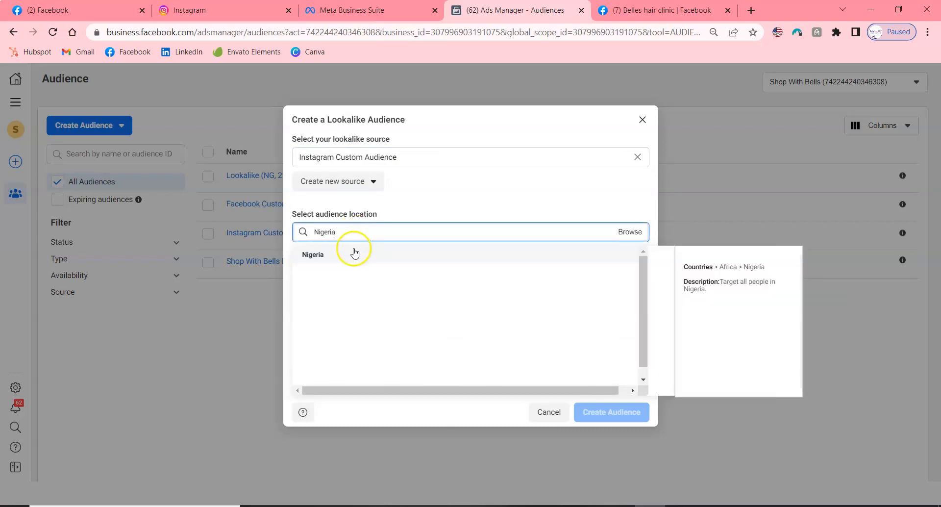
pyautogui.click(354, 253)
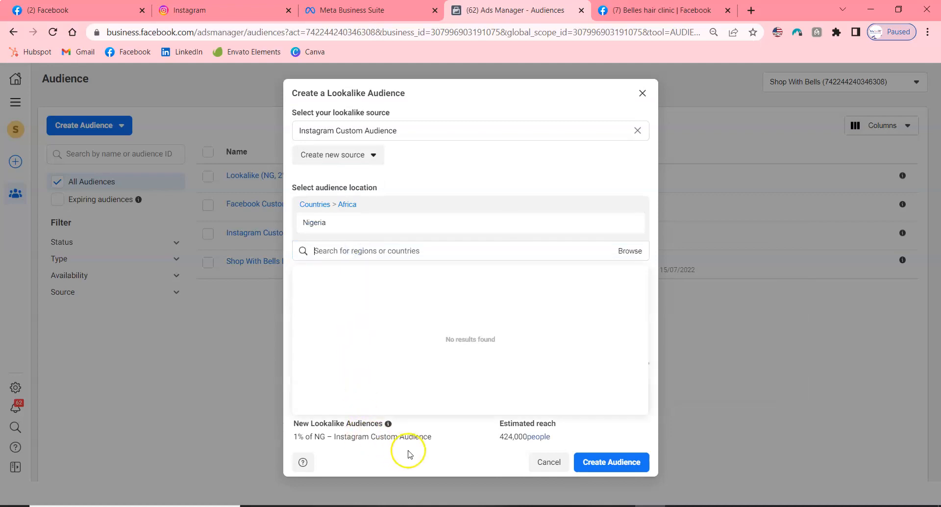
pyautogui.click(428, 444)
pyautogui.moveTo(336, 356); pyautogui.dragTo(365, 350)
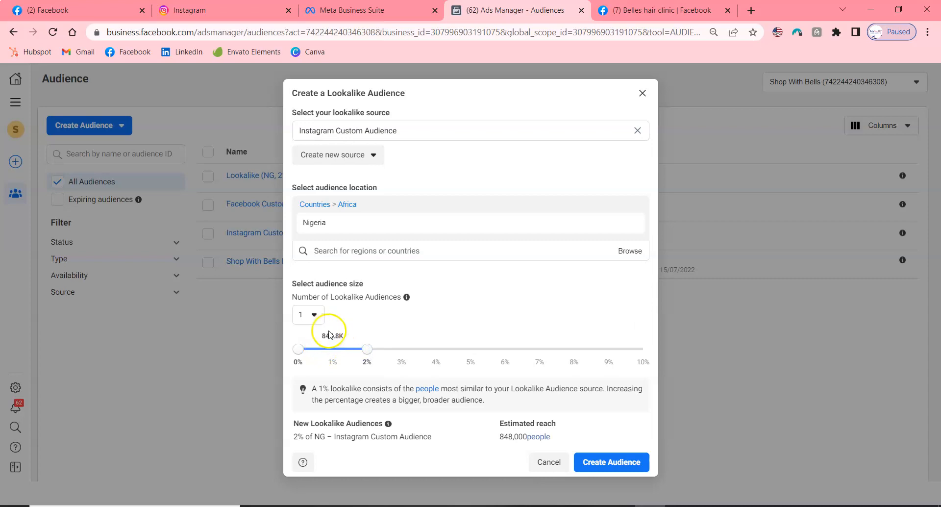
pyautogui.click(620, 469)
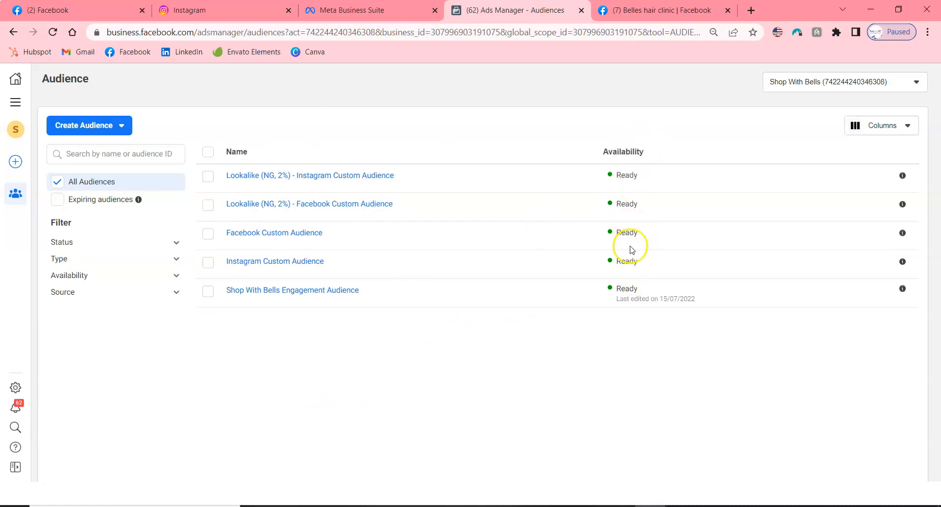
# Return from the audiences to the ad account's campaign overview.
pyautogui.click(16, 103)
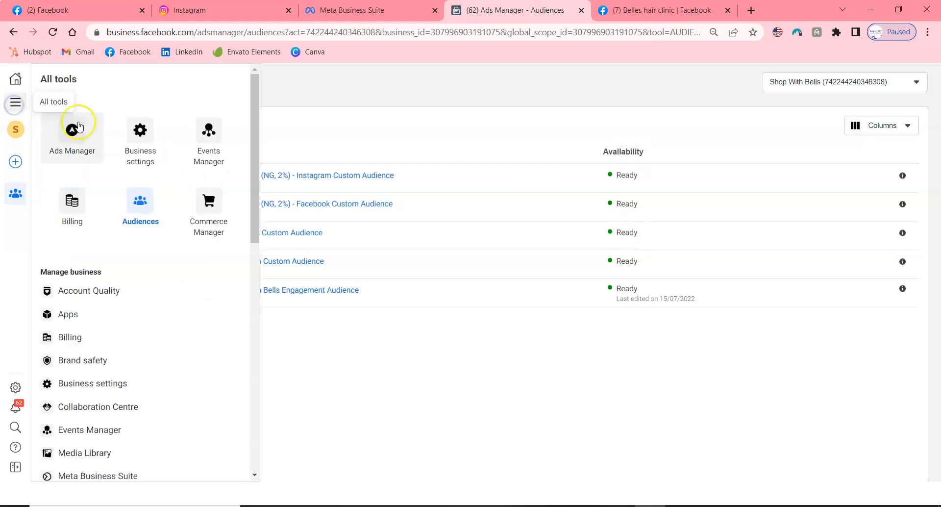
pyautogui.click(87, 133)
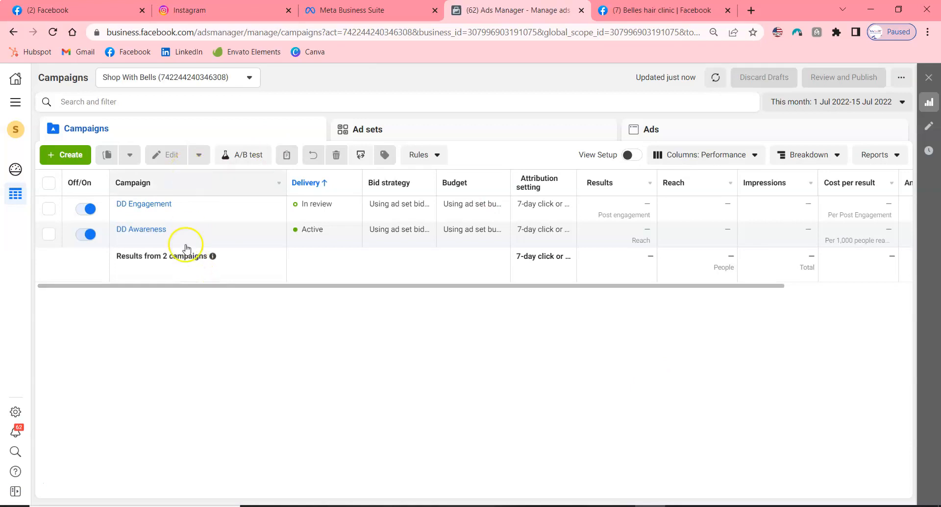
pyautogui.moveTo(235, 237)
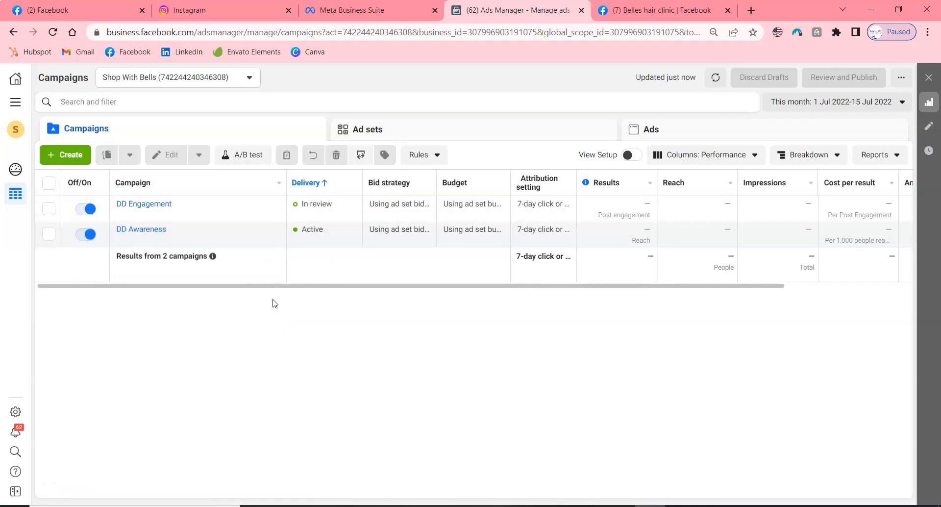
pyautogui.moveTo(287, 324); pyautogui.dragTo(146, 238)
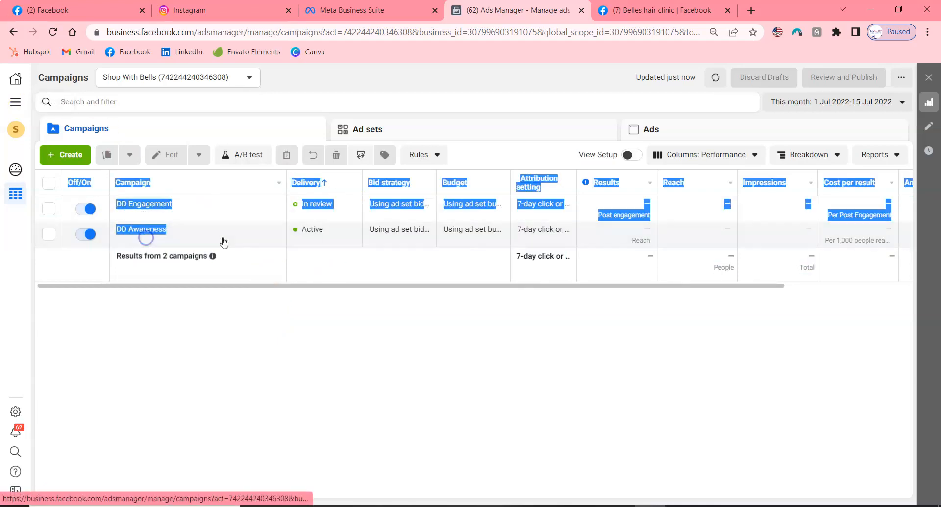
pyautogui.click(293, 295)
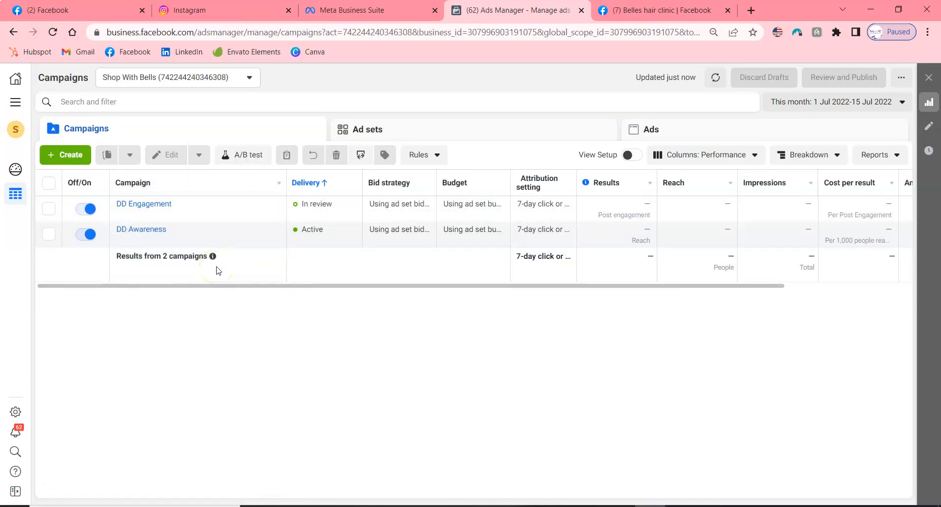
# Start a new campaign with the Sales objective.
pyautogui.click(51, 155)
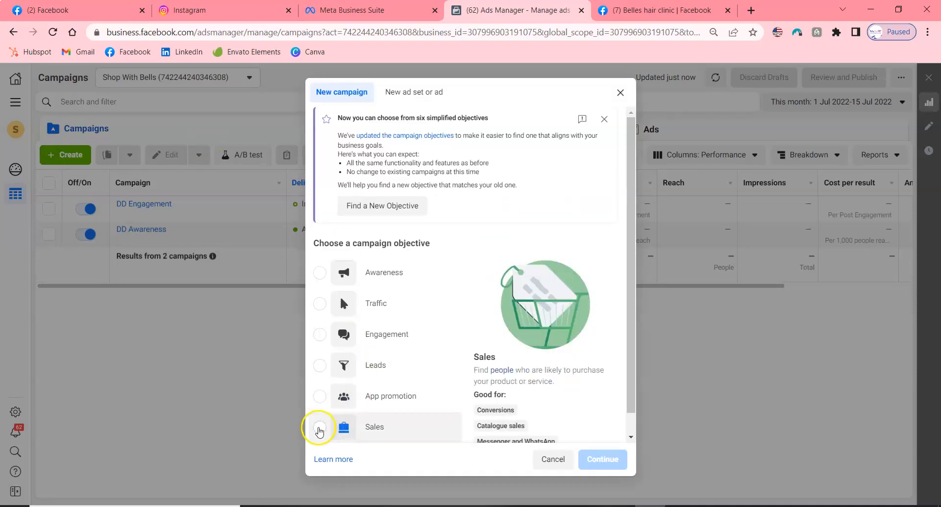
pyautogui.click(319, 427)
pyautogui.scroll(-1, 520, 377)
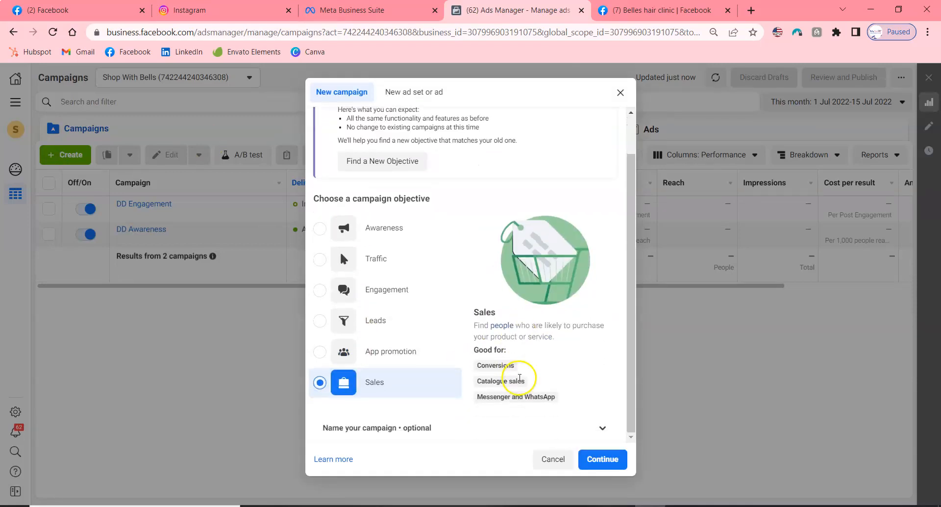
# Name the campaign, the ad set and the ad "DD Sales" and continue to the campaign settings.
pyautogui.click(602, 427)
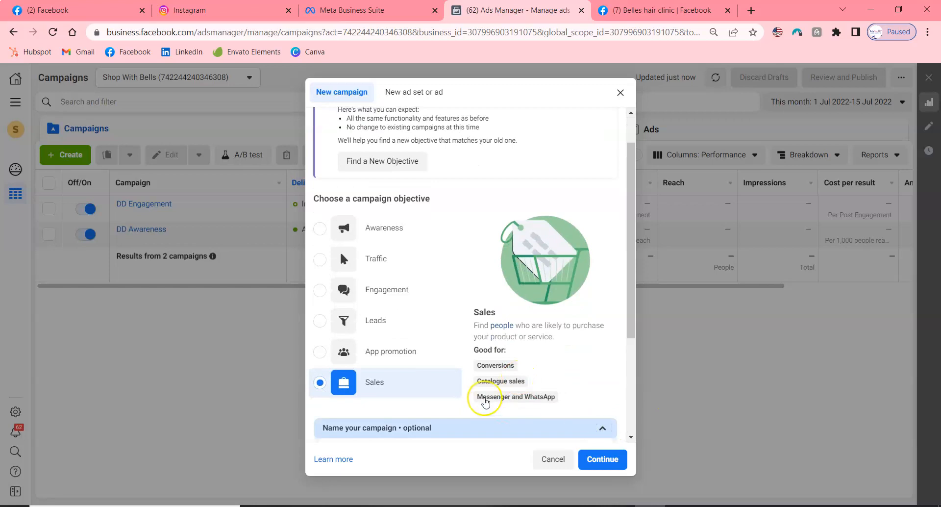
pyautogui.scroll(-3, 612, 324)
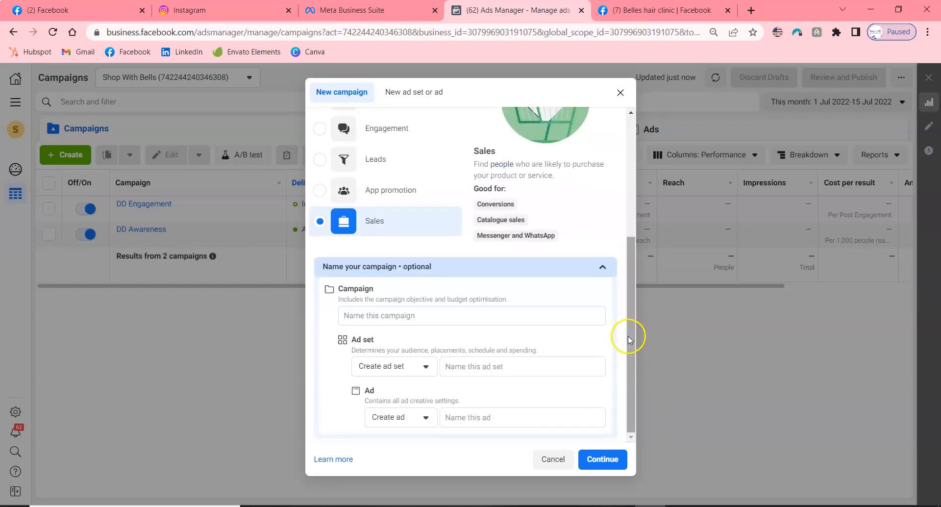
pyautogui.click(465, 315)
pyautogui.write('DD Sales')
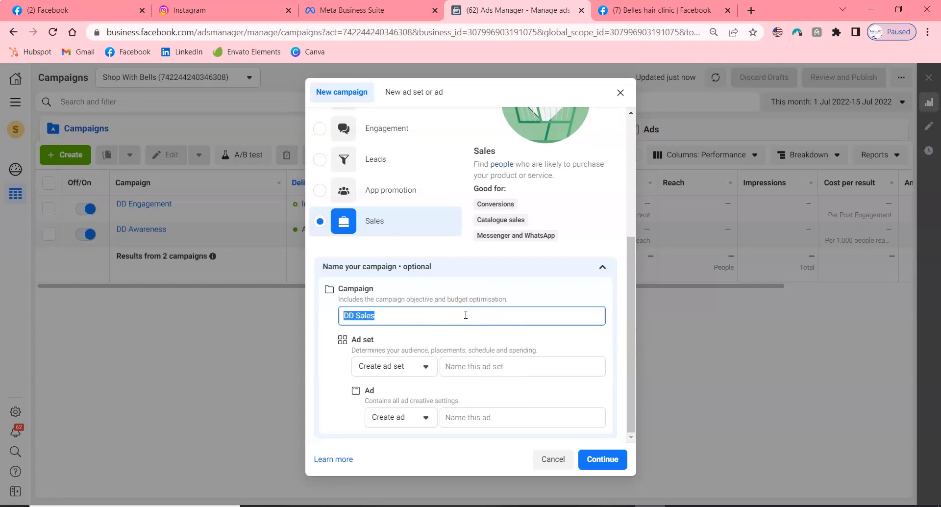
pyautogui.click(470, 365)
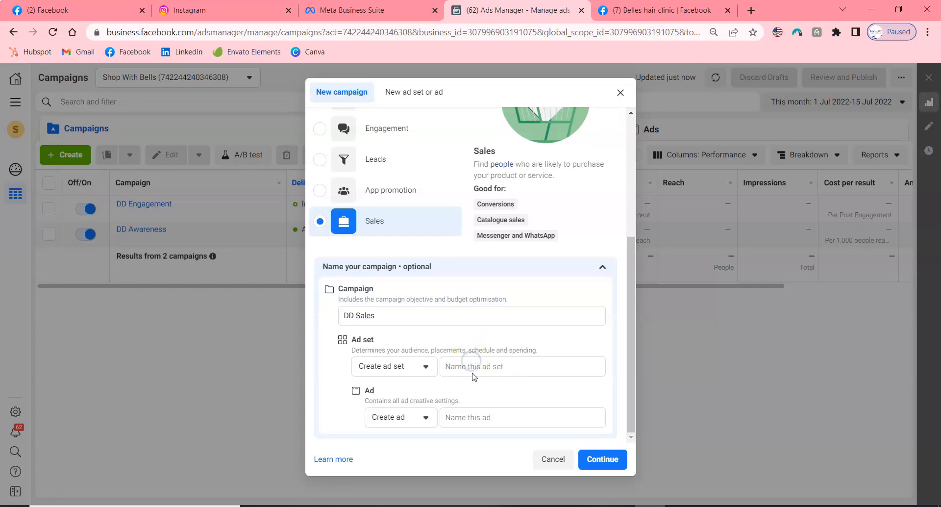
pyautogui.write('DD Sales')
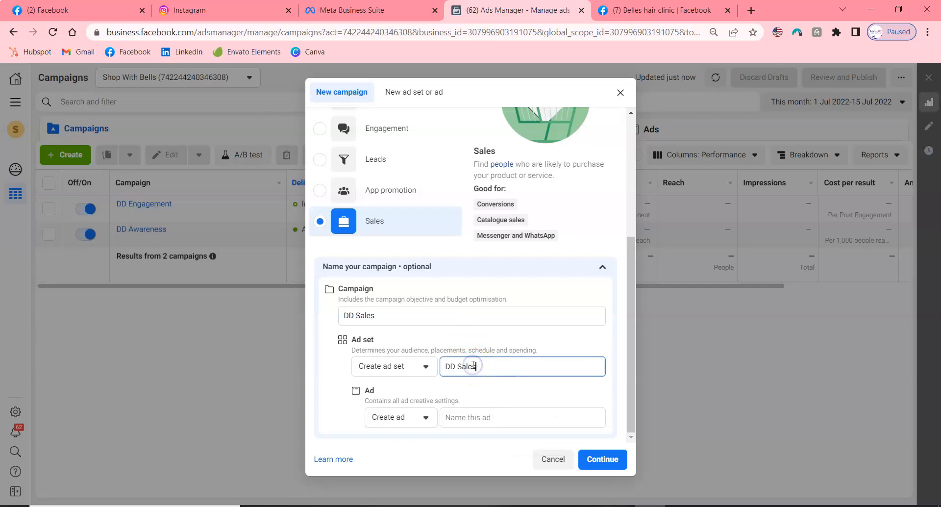
pyautogui.click(464, 415)
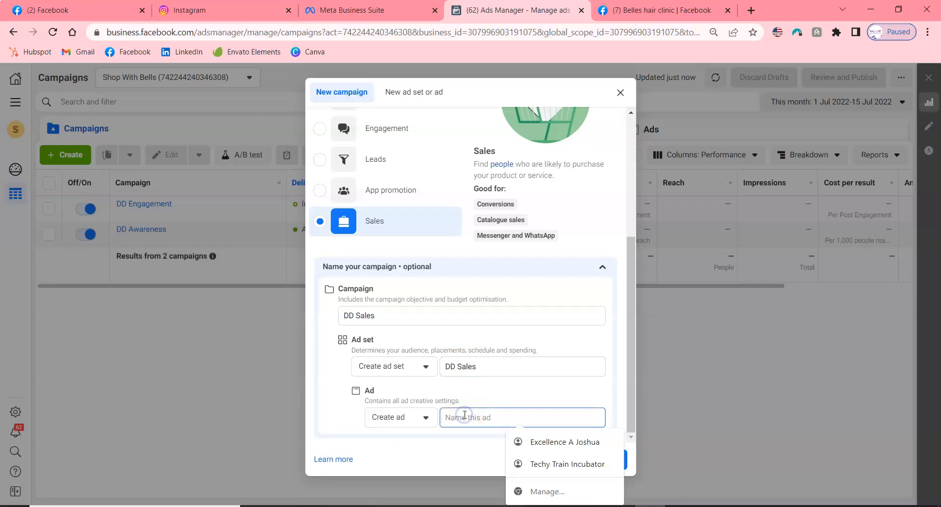
pyautogui.write('DD Sales')
pyautogui.click(606, 460)
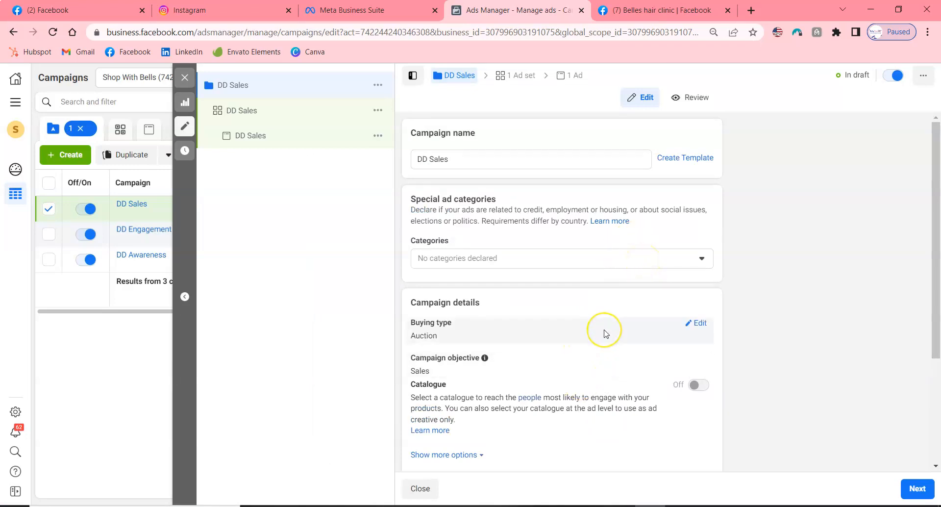
# Proceed from the campaign settings to the DD Sales ad set and choose WhatsApp as the conversion location.
pyautogui.scroll(-2, 605, 333)
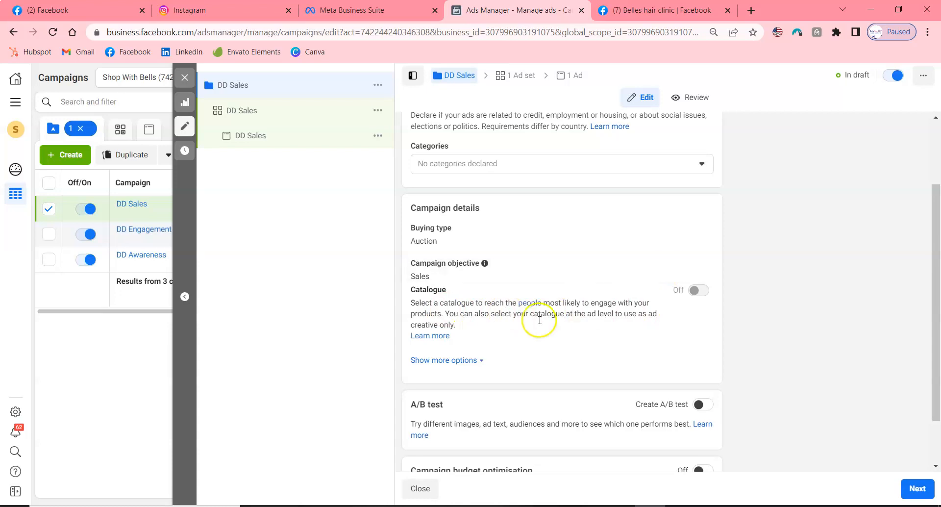
pyautogui.scroll(-1, 493, 359)
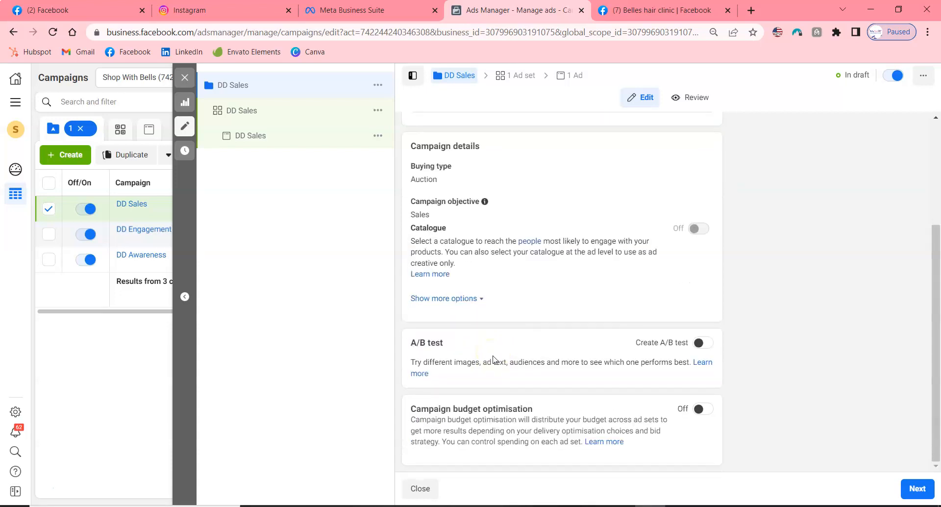
pyautogui.click(913, 490)
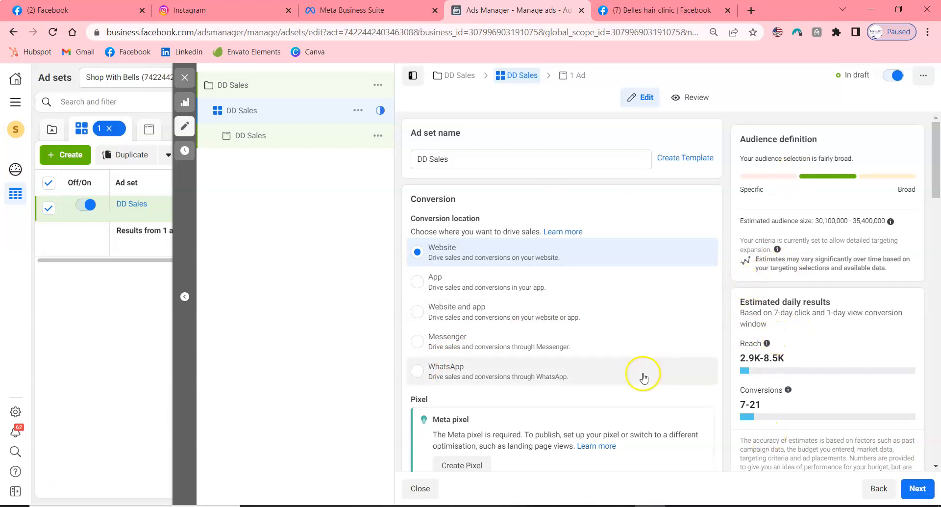
pyautogui.click(417, 371)
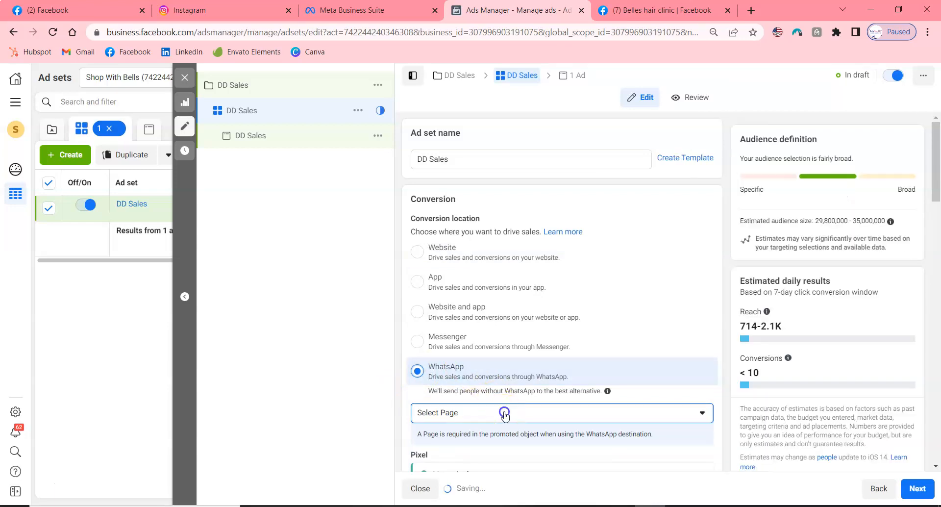
# Select the Belles hair clinic Page for the ad set's WhatsApp conversion location.
pyautogui.click(504, 412)
pyautogui.click(499, 454)
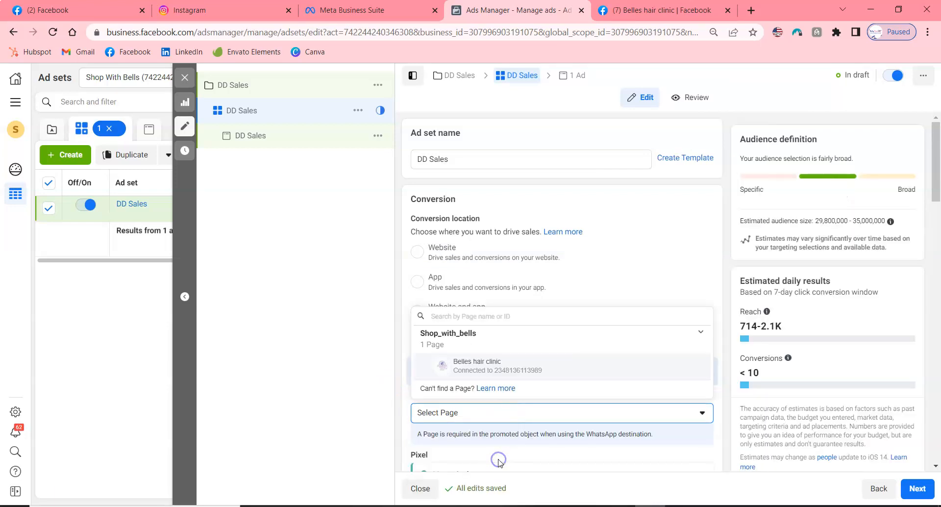
pyautogui.click(547, 368)
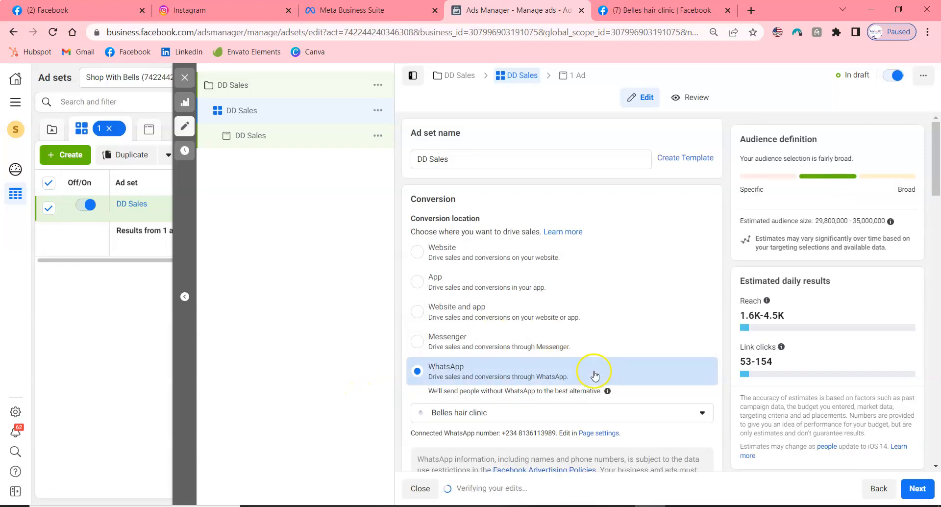
# Set the ad set's optimisation for ad delivery to Conversions.
pyautogui.scroll(-4, 594, 373)
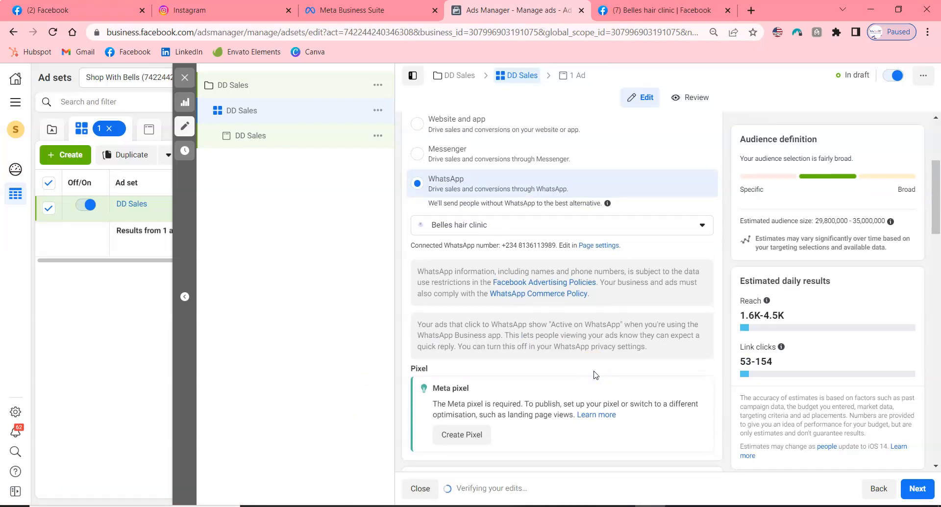
pyautogui.scroll(-1, 595, 375)
pyautogui.click(449, 316)
pyautogui.scroll(-2, 525, 379)
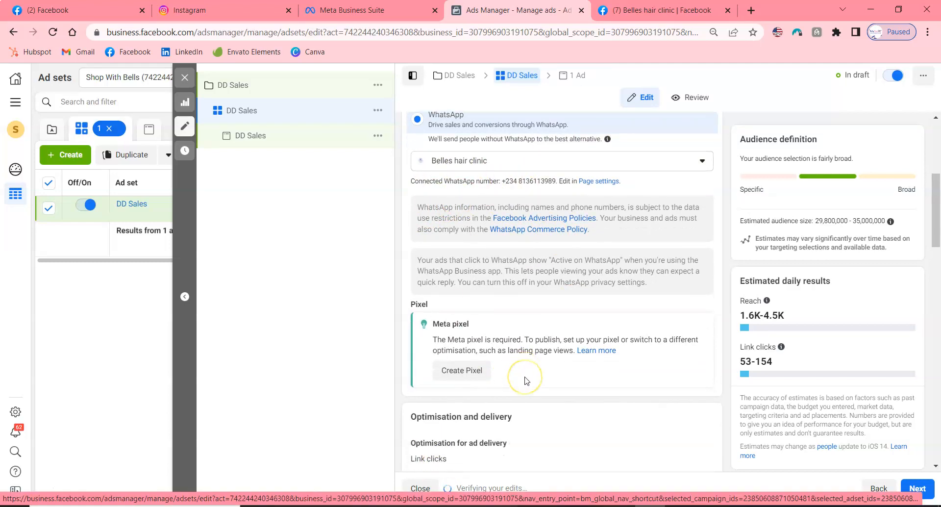
pyautogui.scroll(-1, 526, 379)
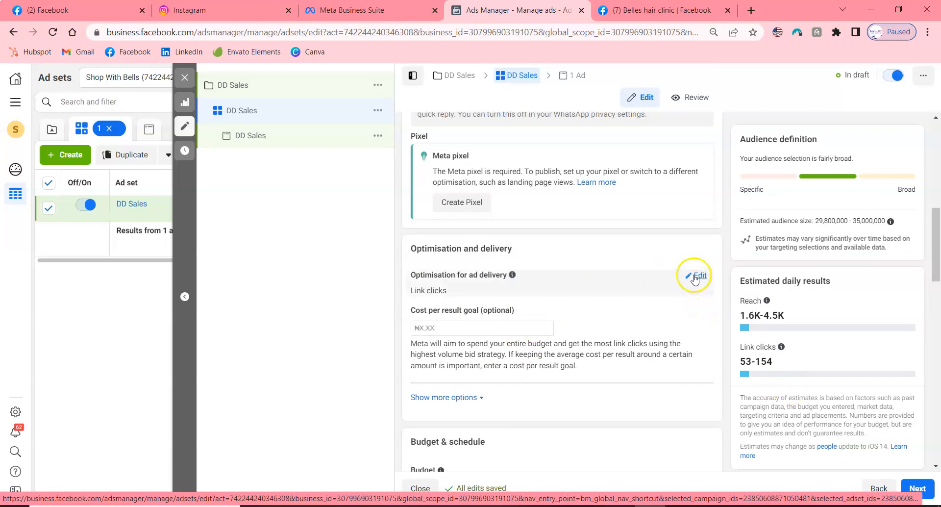
pyautogui.click(696, 275)
pyautogui.click(556, 292)
pyautogui.click(463, 293)
pyautogui.click(494, 340)
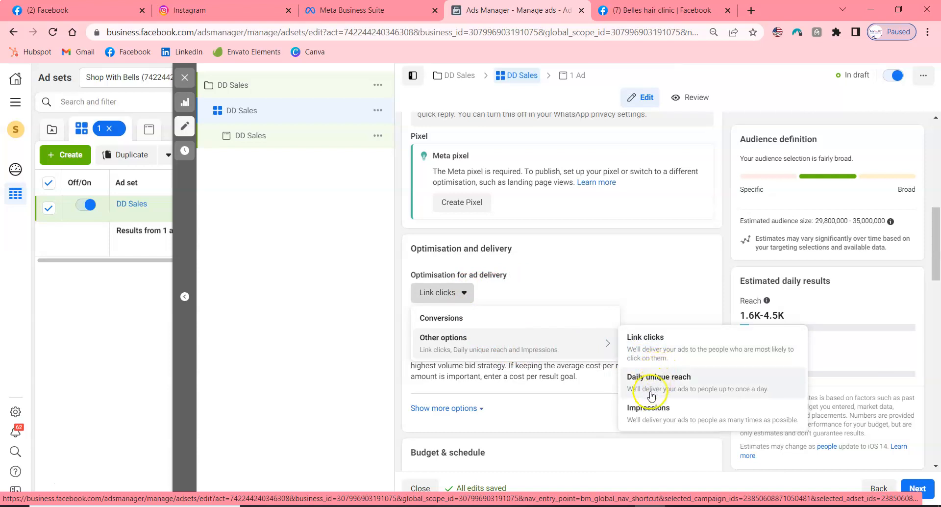
pyautogui.moveTo(487, 316)
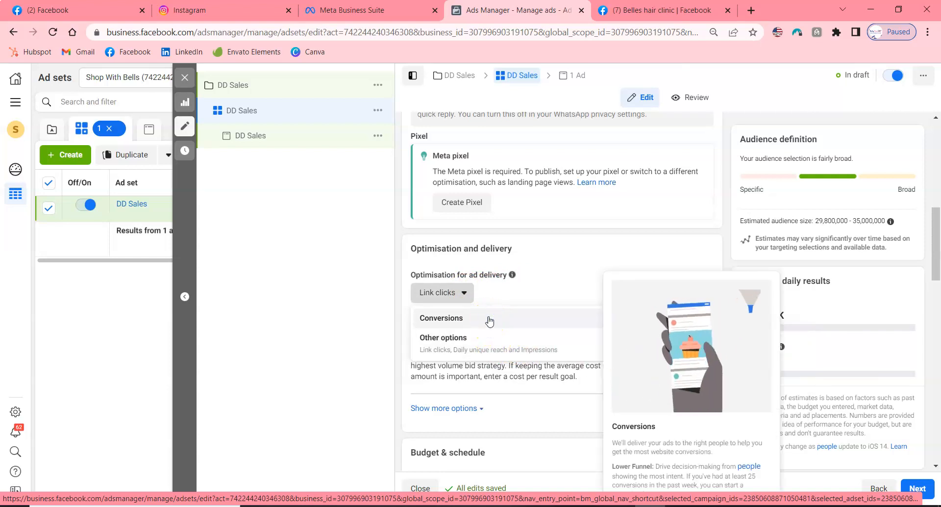
pyautogui.click(489, 320)
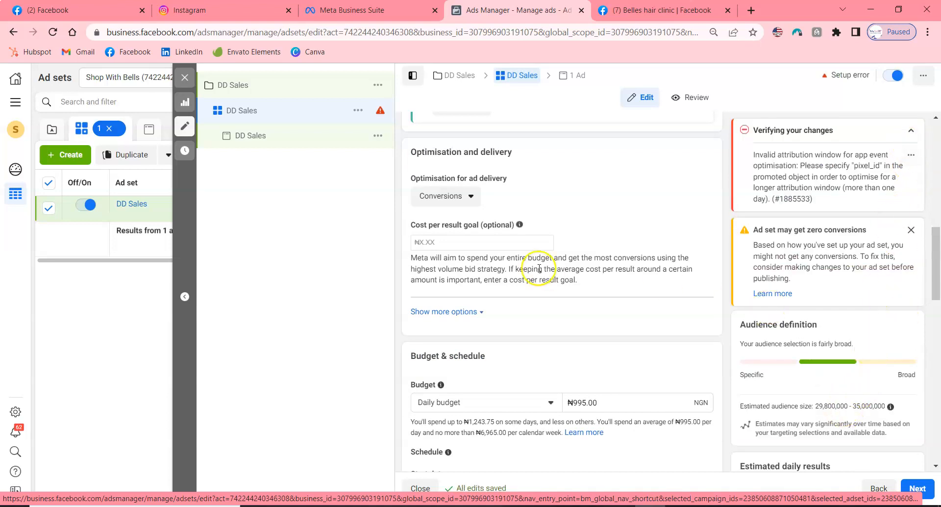
# Switch the optimisation for ad delivery back to Link clicks.
pyautogui.scroll(3, 539, 271)
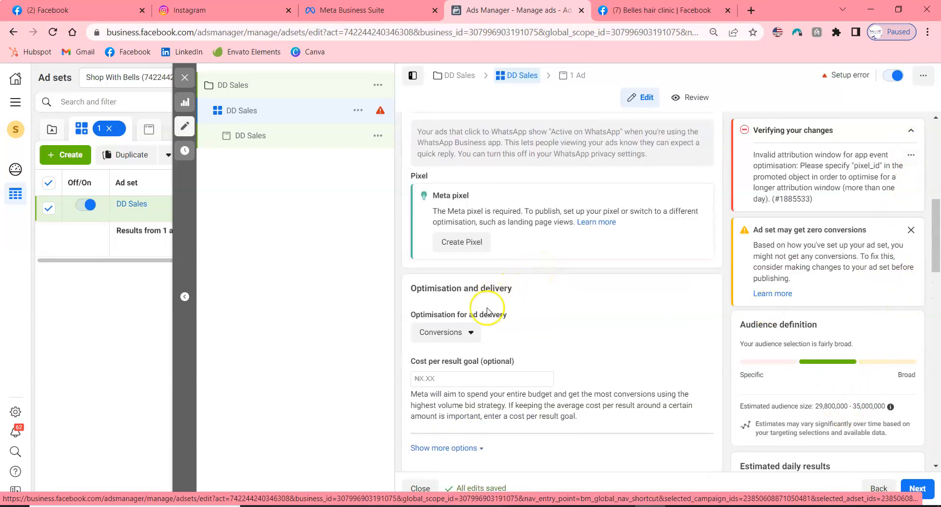
pyautogui.click(468, 333)
pyautogui.moveTo(466, 380)
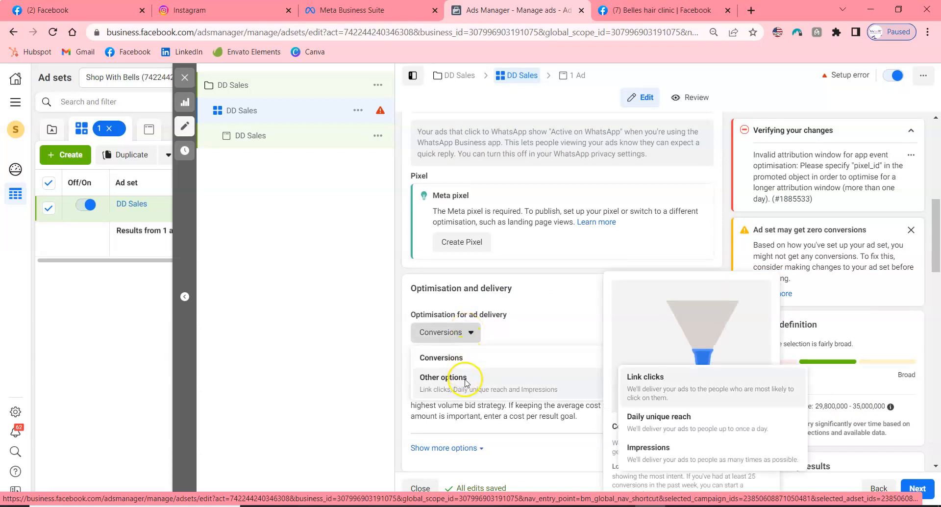
pyautogui.click(629, 390)
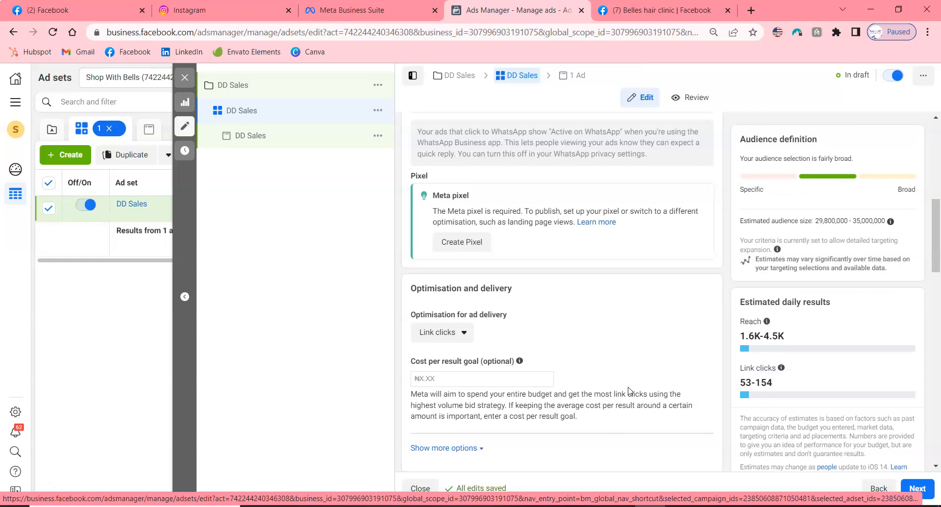
# Change the ad set's budget type to Lifetime budget and set the schedule's end date to 17/7/2022.
pyautogui.scroll(-3, 730, 345)
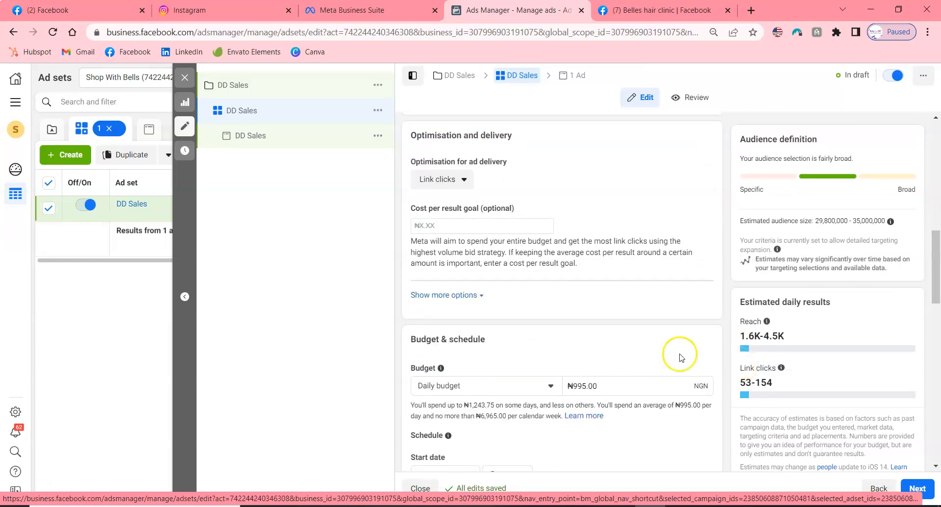
pyautogui.scroll(-2, 567, 330)
pyautogui.click(537, 307)
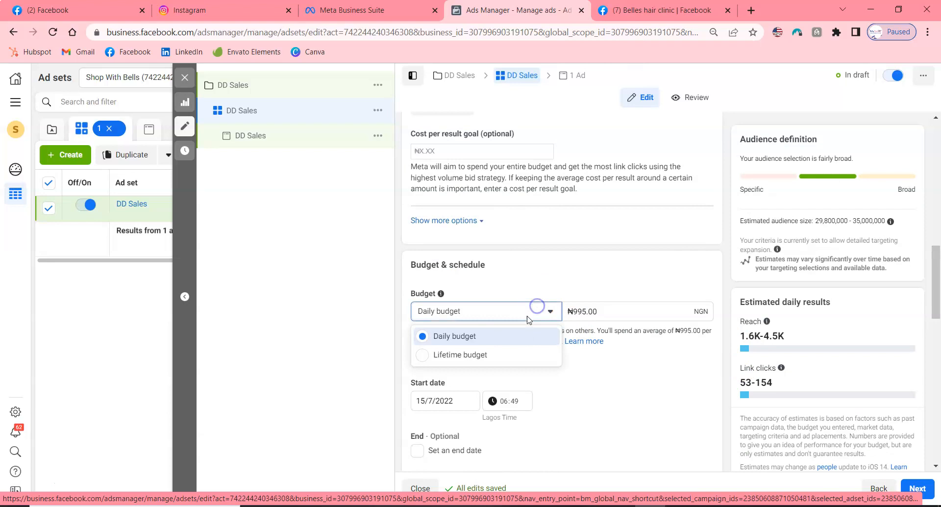
pyautogui.click(486, 359)
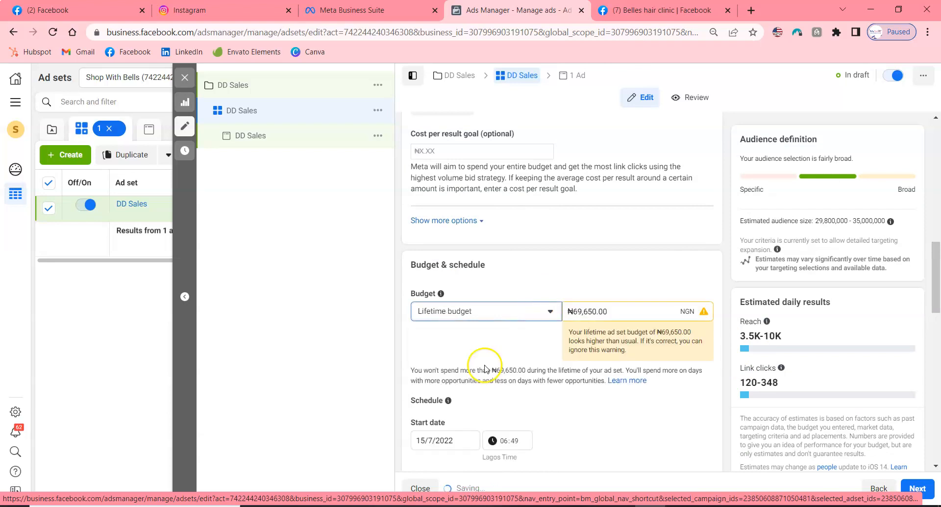
pyautogui.scroll(-3, 476, 349)
pyautogui.click(437, 353)
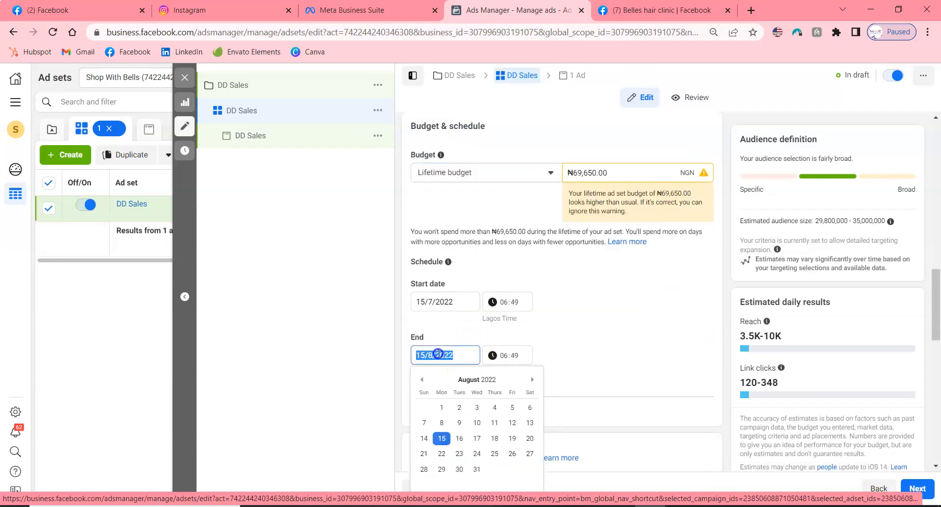
pyautogui.click(421, 379)
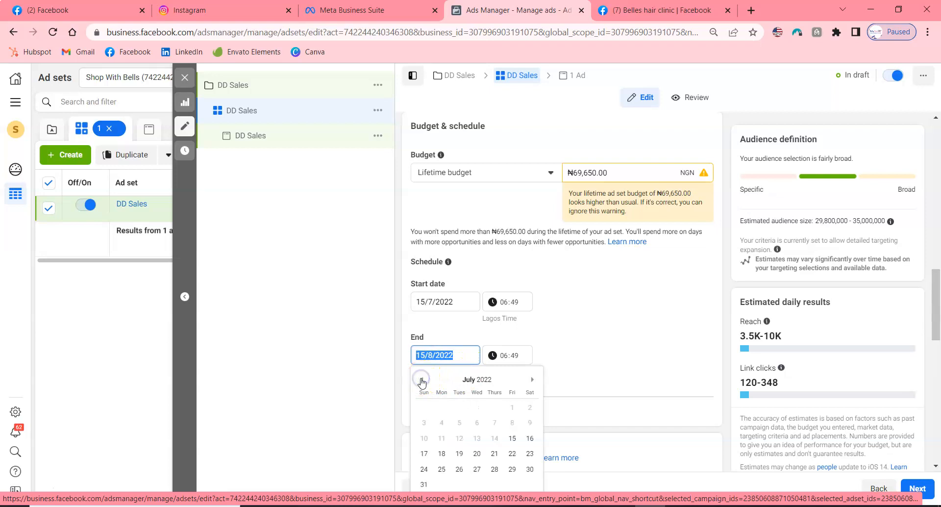
pyautogui.click(425, 453)
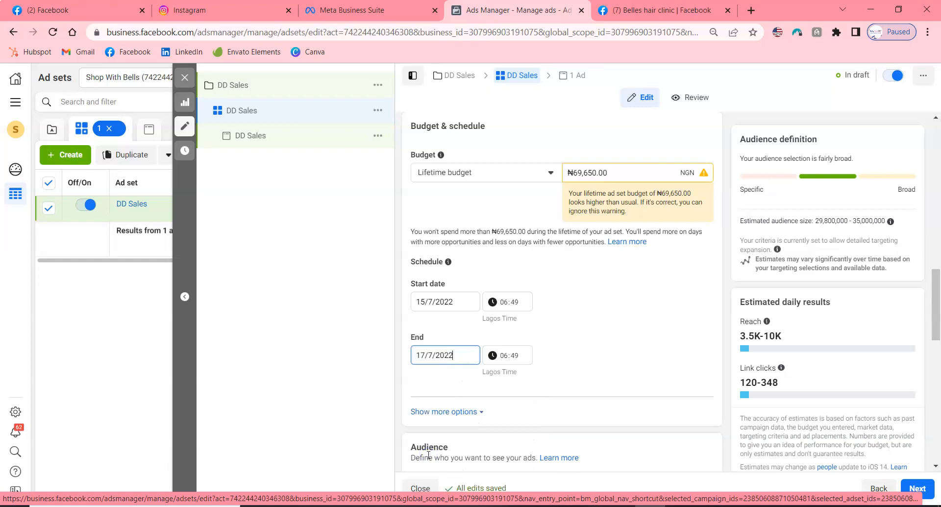
# Set the ad set's lifetime budget amount to ₦2,500.
pyautogui.click(646, 313)
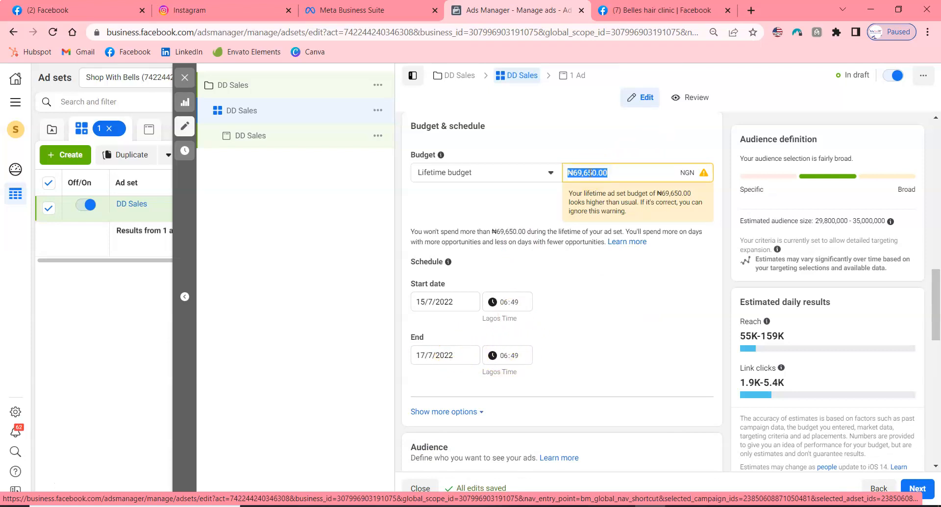
pyautogui.write('2500')
pyautogui.click(626, 274)
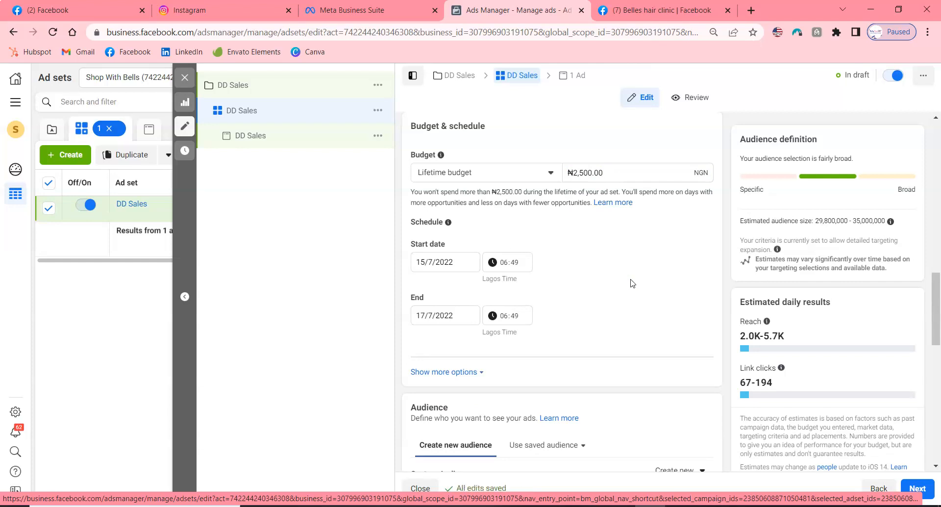
# Set the audience's age range to 21 to 60.
pyautogui.scroll(-1, 632, 283)
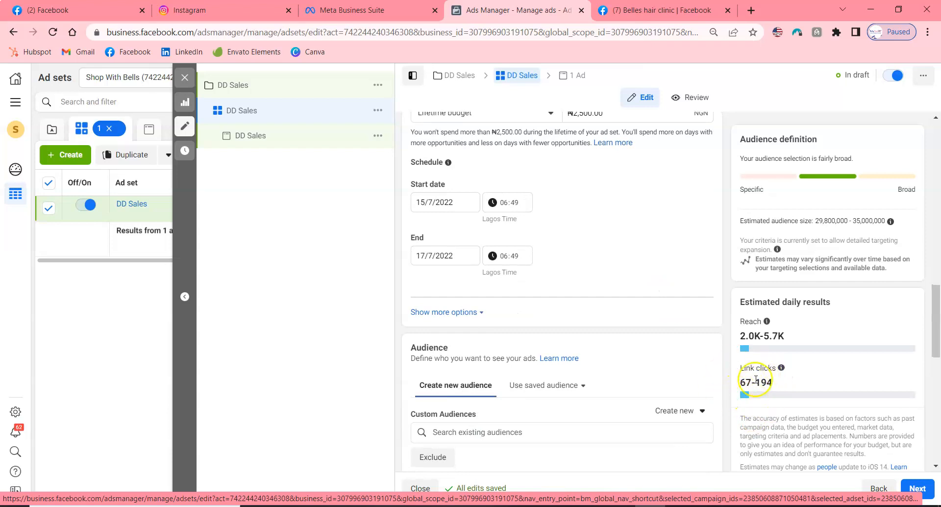
pyautogui.moveTo(740, 397)
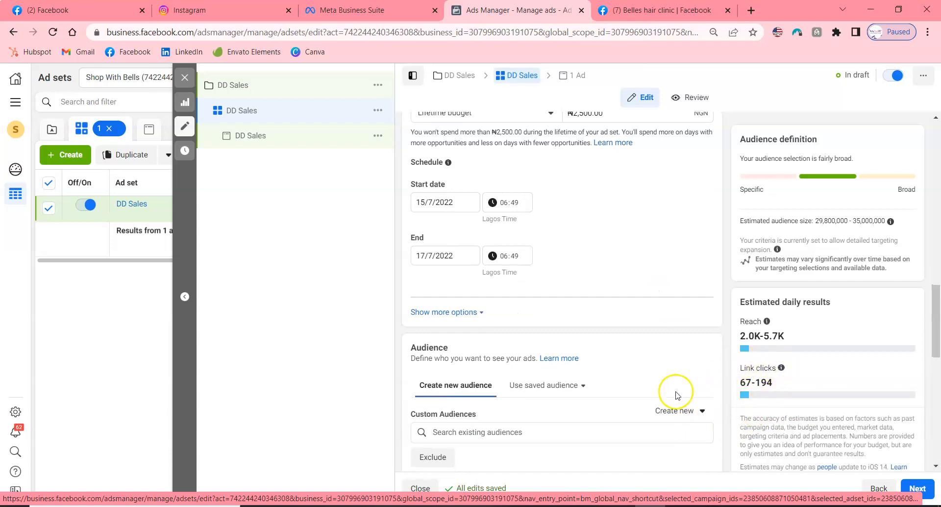
pyautogui.scroll(-2, 622, 313)
pyautogui.scroll(-1, 622, 316)
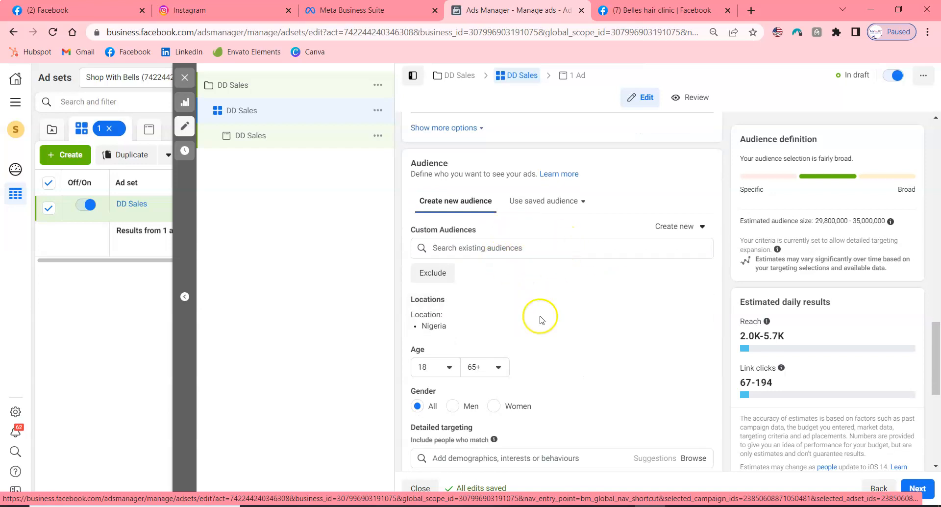
pyautogui.scroll(-1, 534, 331)
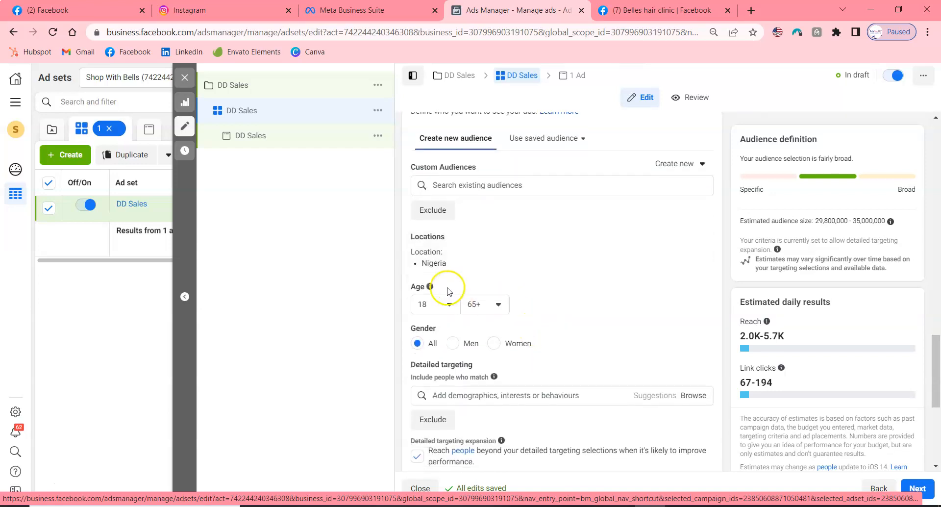
pyautogui.click(447, 303)
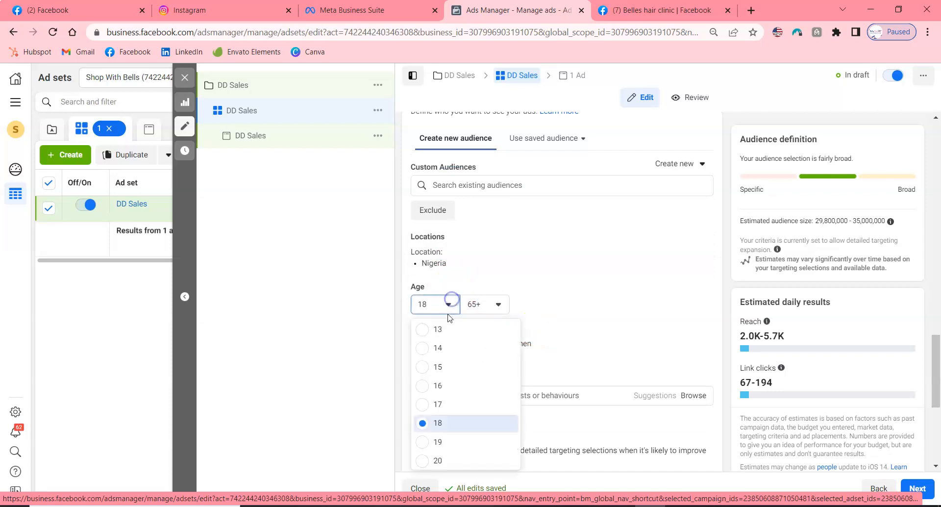
pyautogui.click(421, 443)
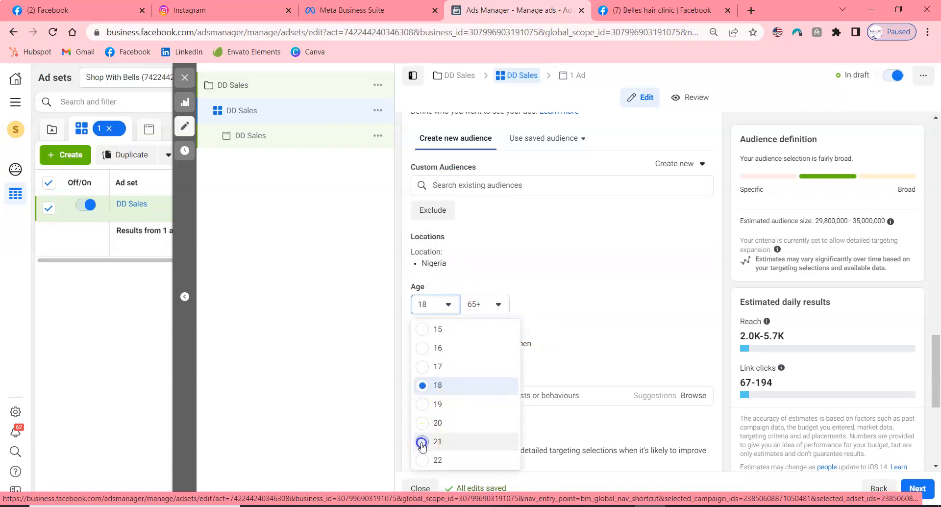
pyautogui.click(489, 304)
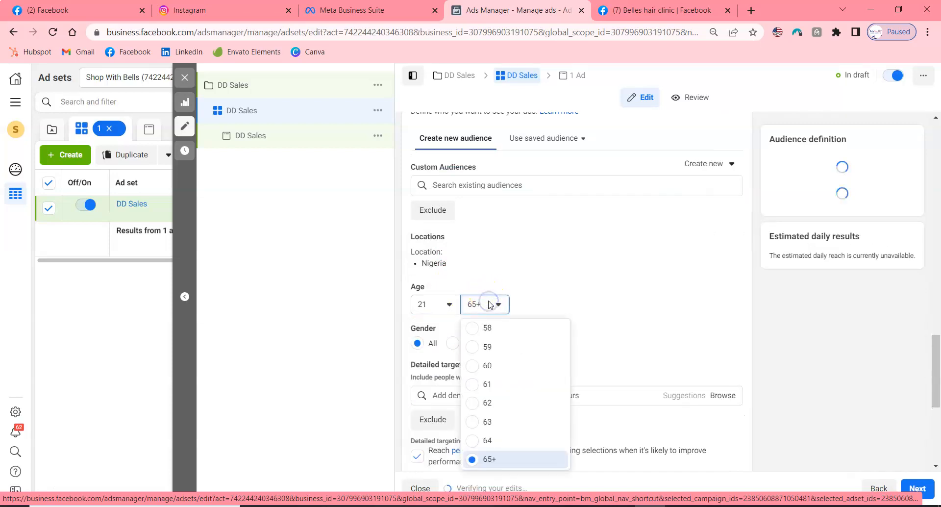
pyautogui.click(477, 368)
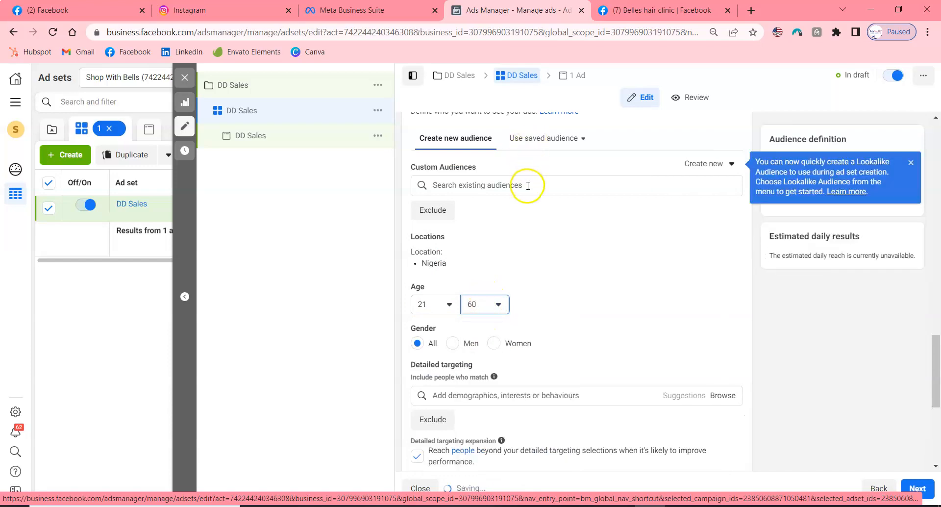
# Add the Instagram and Facebook custom audiences and both of their Lookalike (NG, 2%) audiences to the ad set's targeting.
pyautogui.click(525, 185)
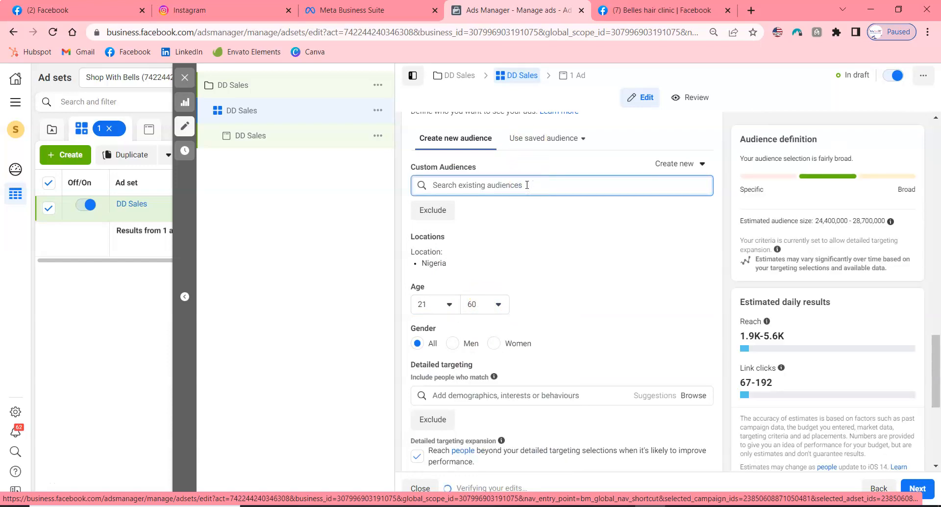
pyautogui.click(489, 277)
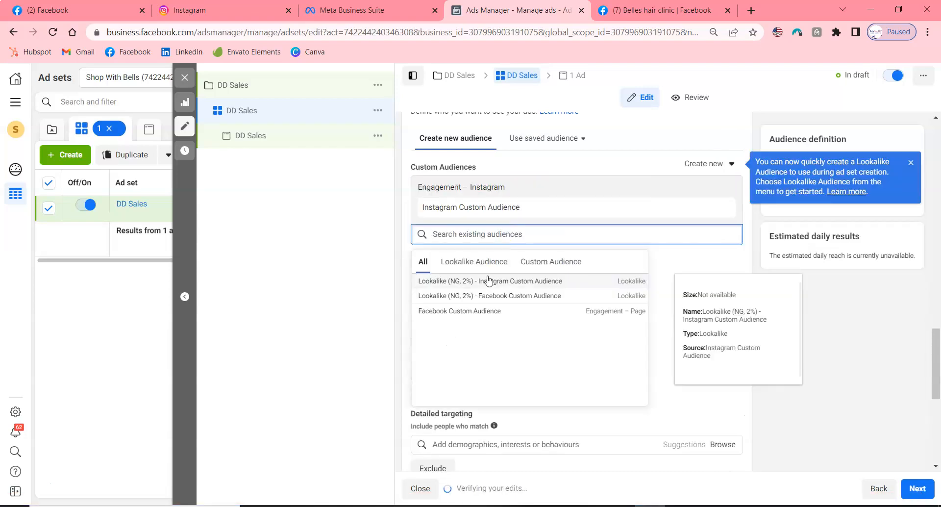
pyautogui.click(482, 312)
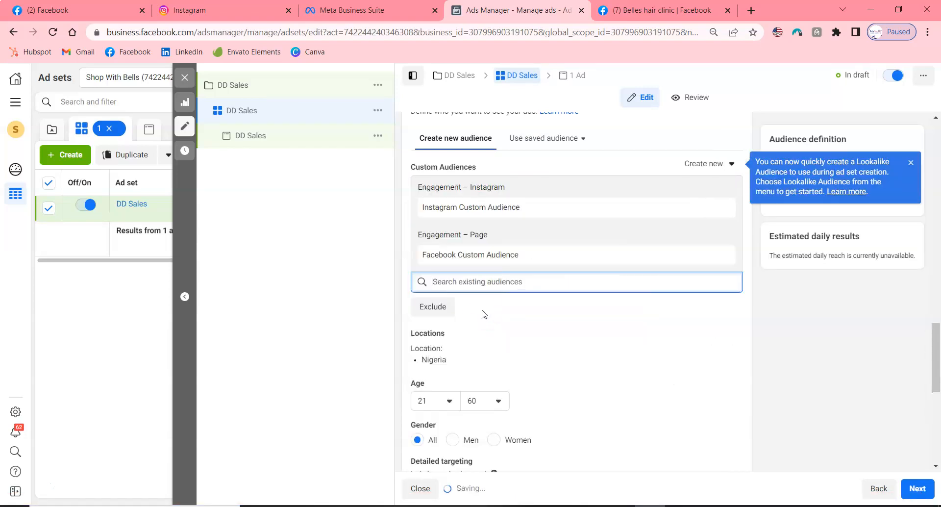
pyautogui.click(483, 327)
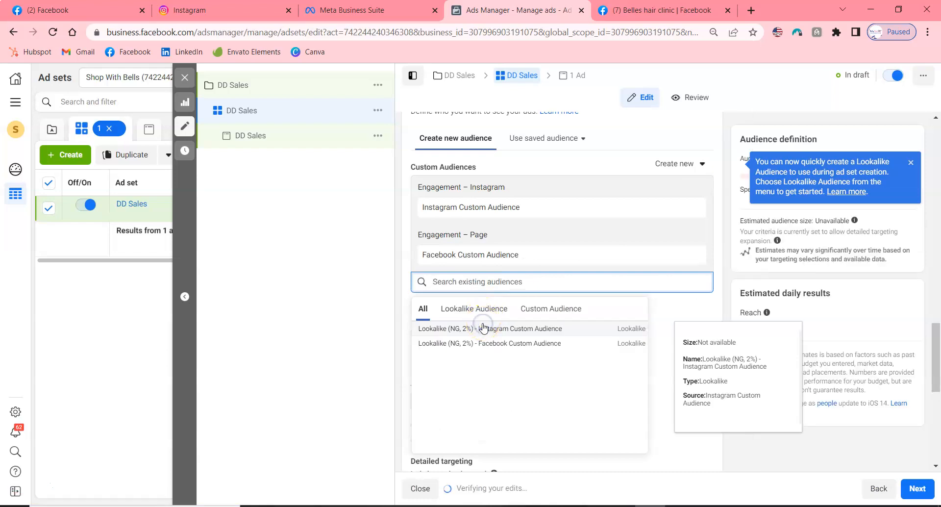
pyautogui.click(483, 370)
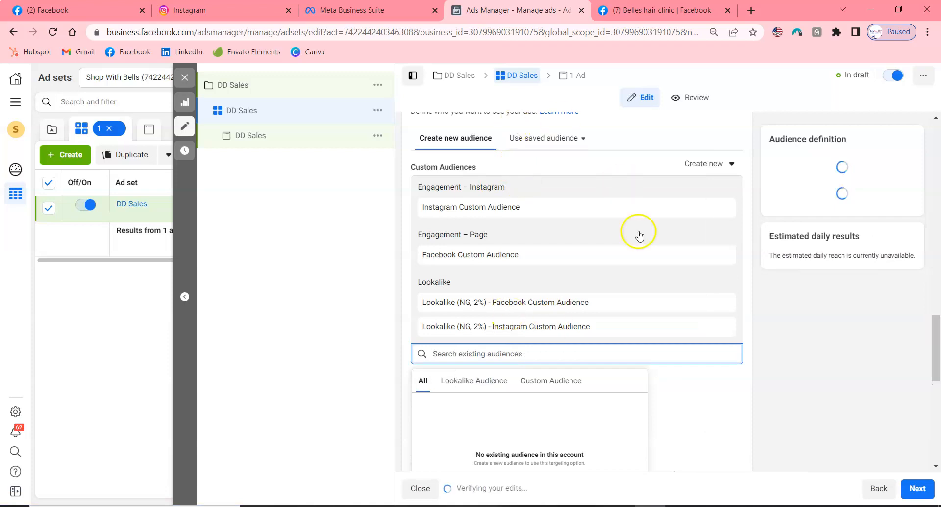
pyautogui.scroll(-3, 710, 422)
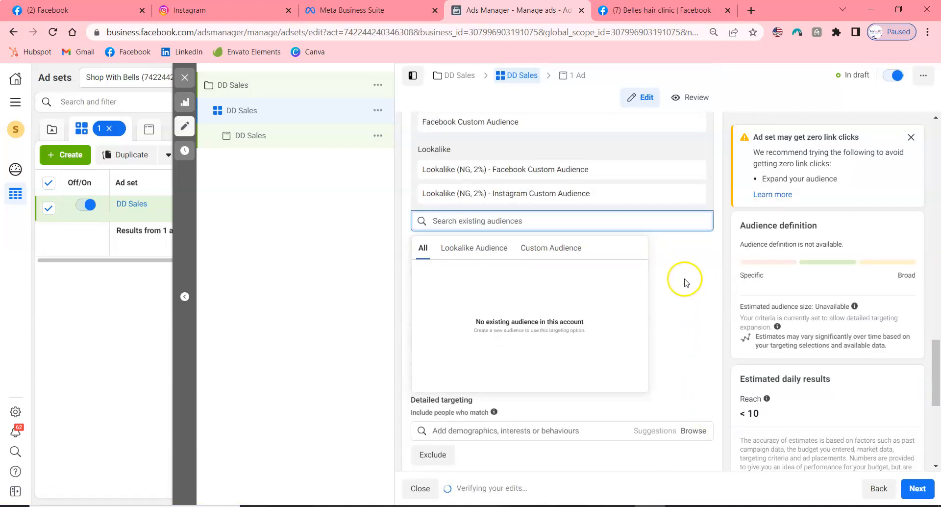
pyautogui.scroll(2, 552, 204)
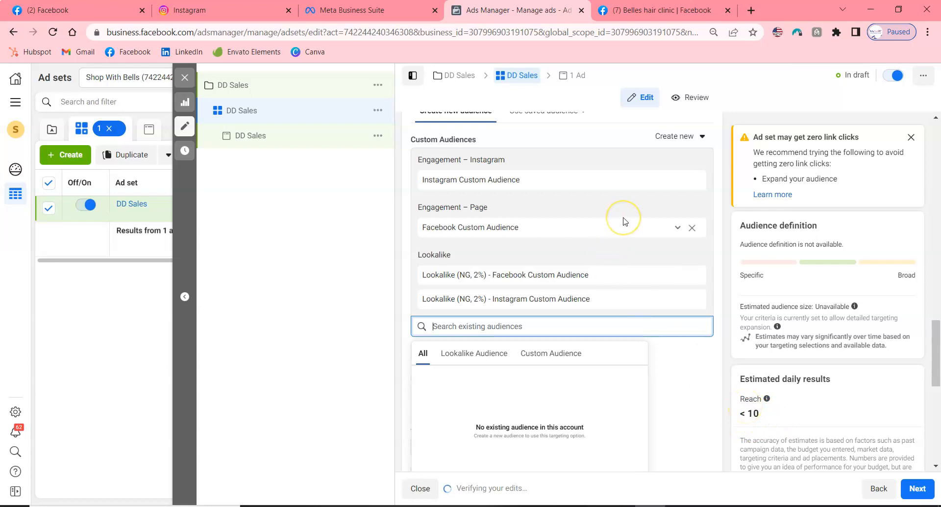
pyautogui.scroll(1, 623, 220)
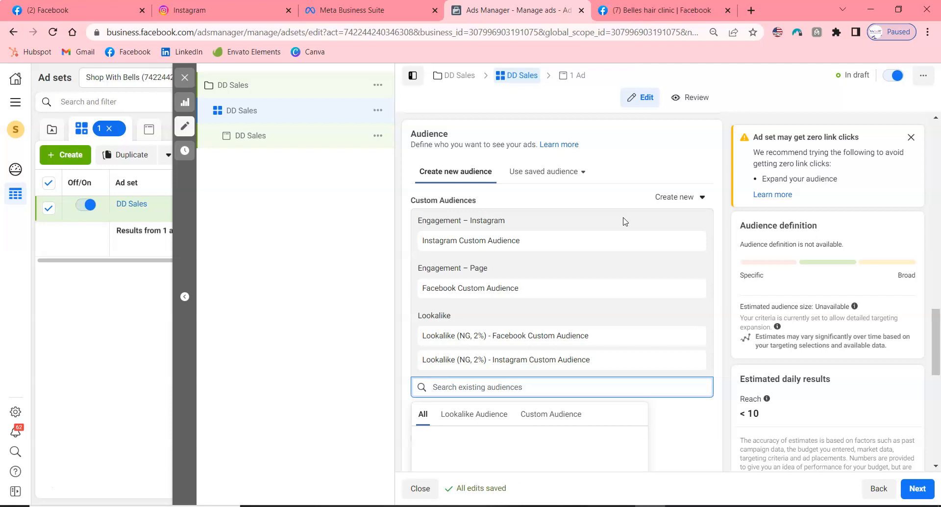
# Remove the Instagram and Facebook custom audiences and both of their Lookalike (NG, 2%) audiences from the ad set's targeting.
pyautogui.click(666, 314)
pyautogui.scroll(-2, 666, 313)
pyautogui.scroll(-2, 666, 314)
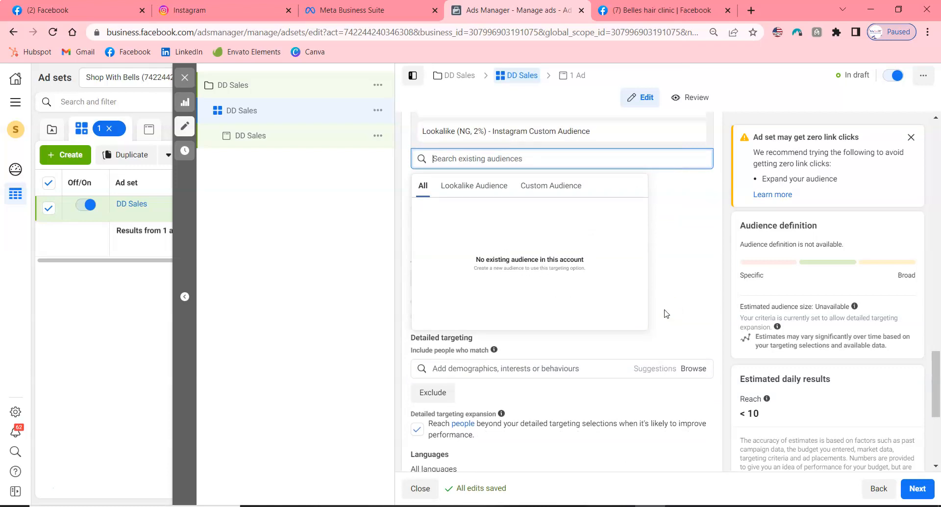
pyautogui.scroll(1, 666, 313)
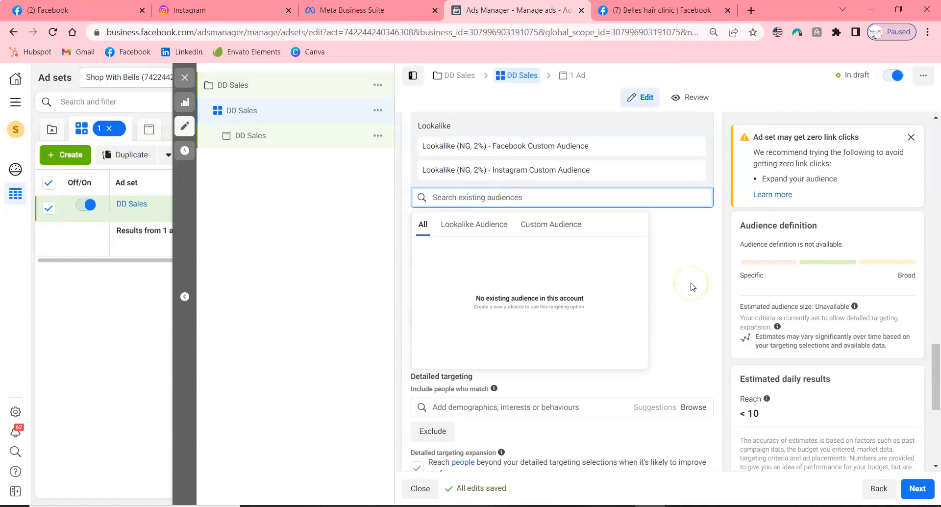
pyautogui.scroll(-2, 687, 237)
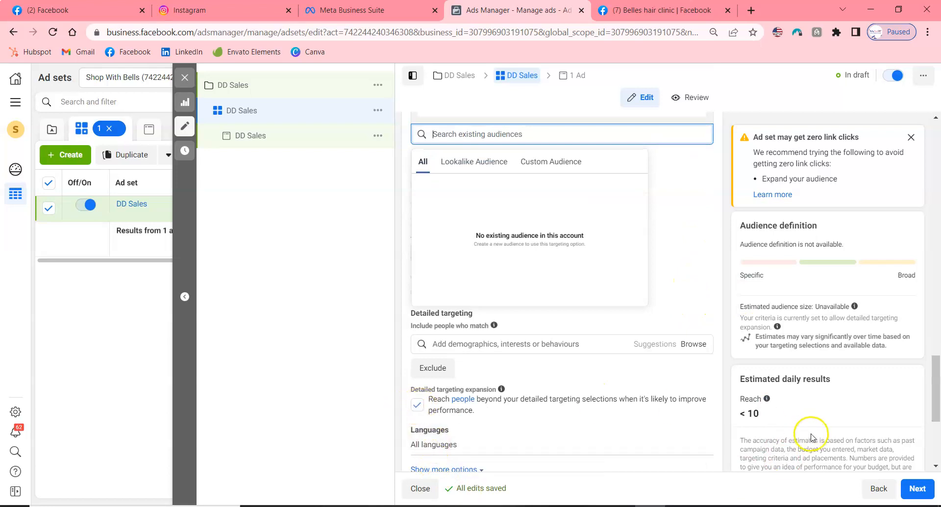
pyautogui.scroll(-5, 703, 344)
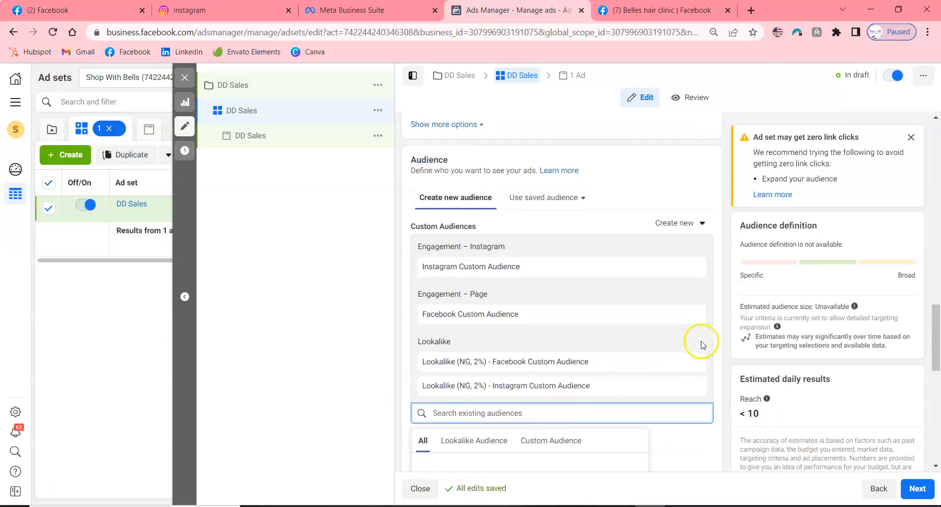
pyautogui.click(691, 232)
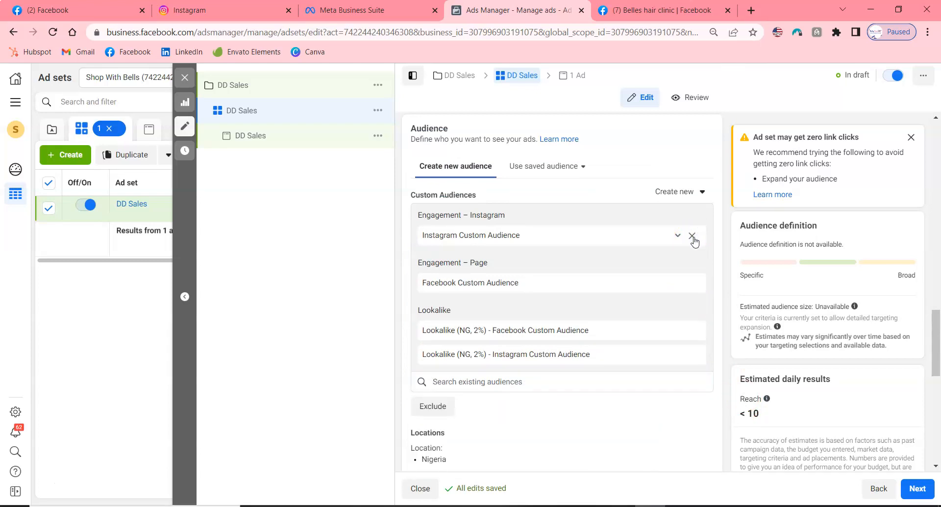
pyautogui.click(693, 237)
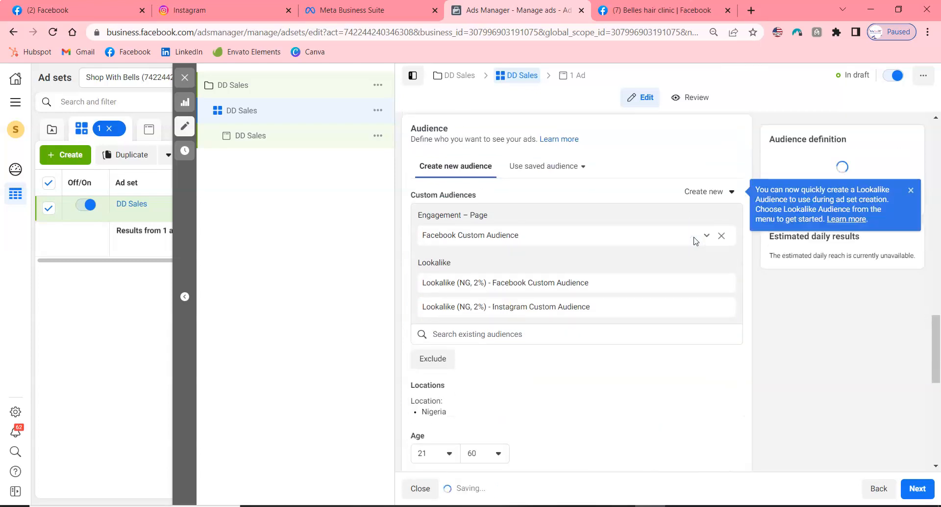
pyautogui.click(695, 235)
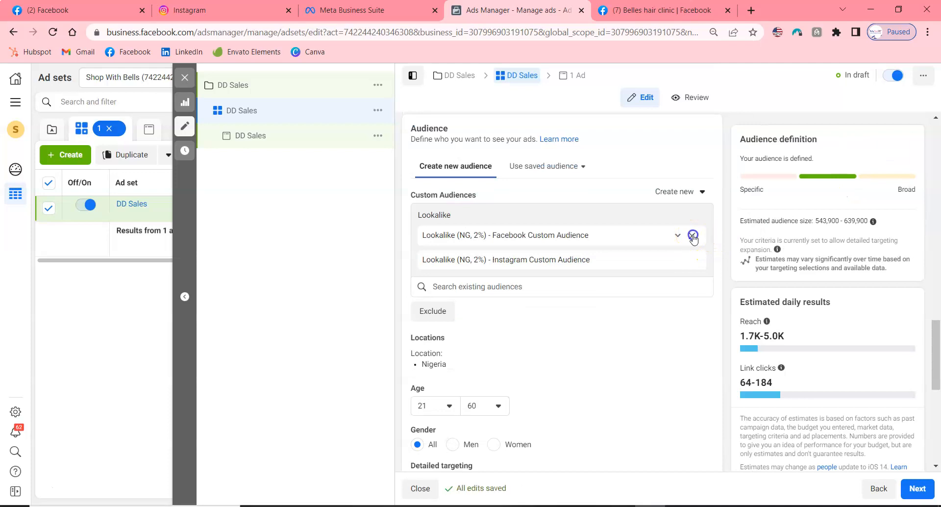
pyautogui.click(691, 236)
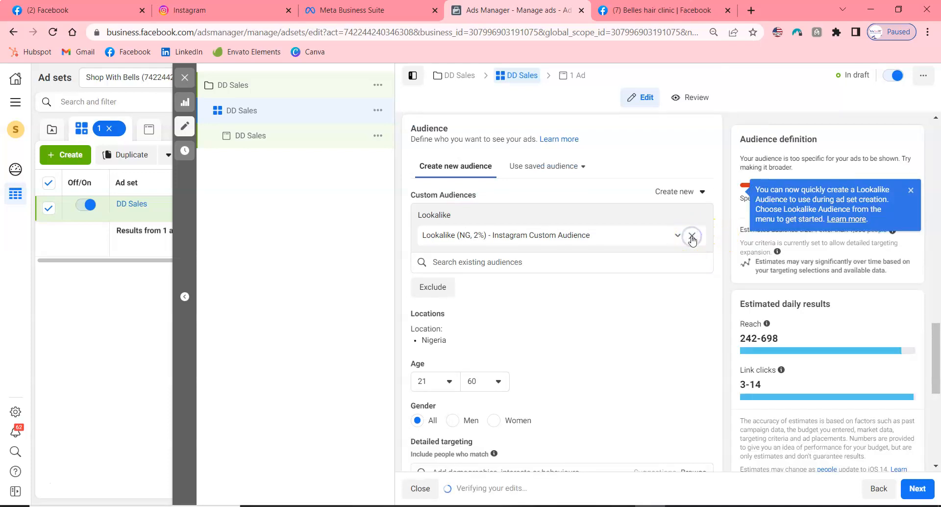
pyautogui.click(691, 237)
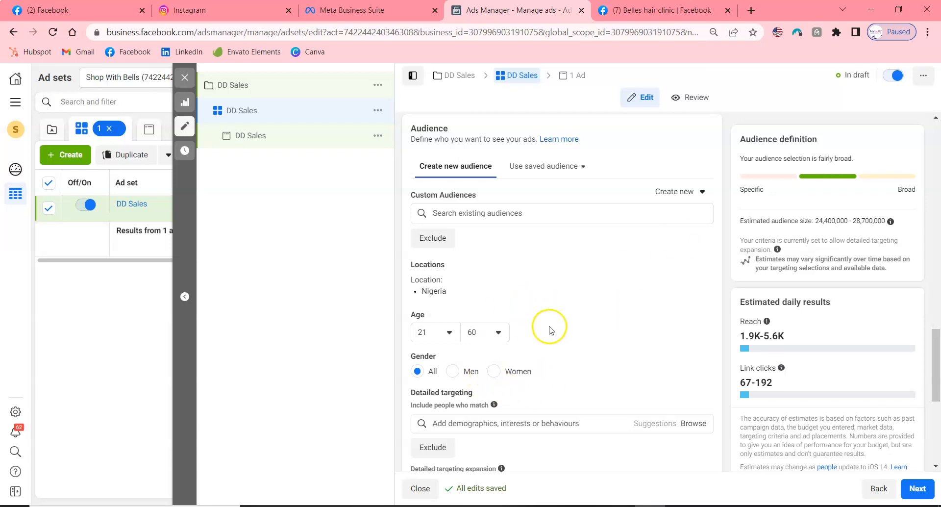
# Search the detailed targeting for "online" and add the Online shopping interest.
pyautogui.scroll(-2, 546, 328)
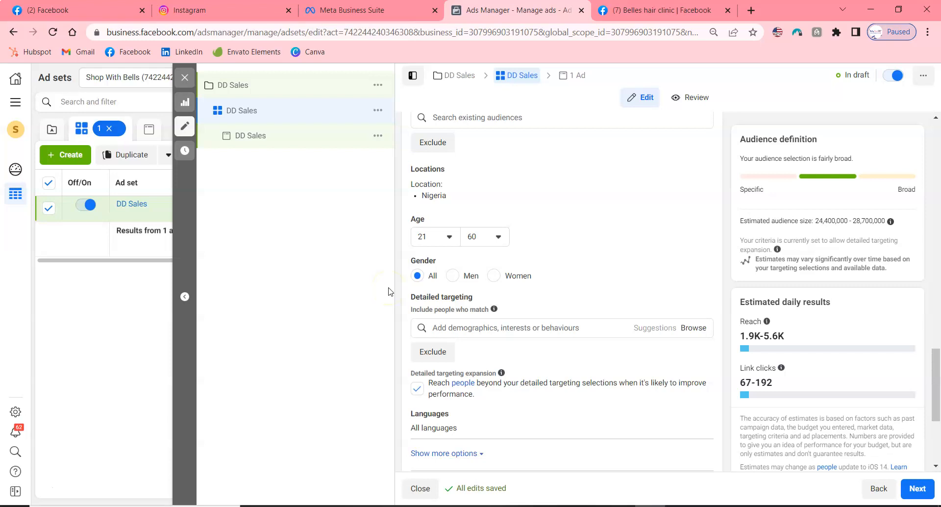
pyautogui.click(460, 328)
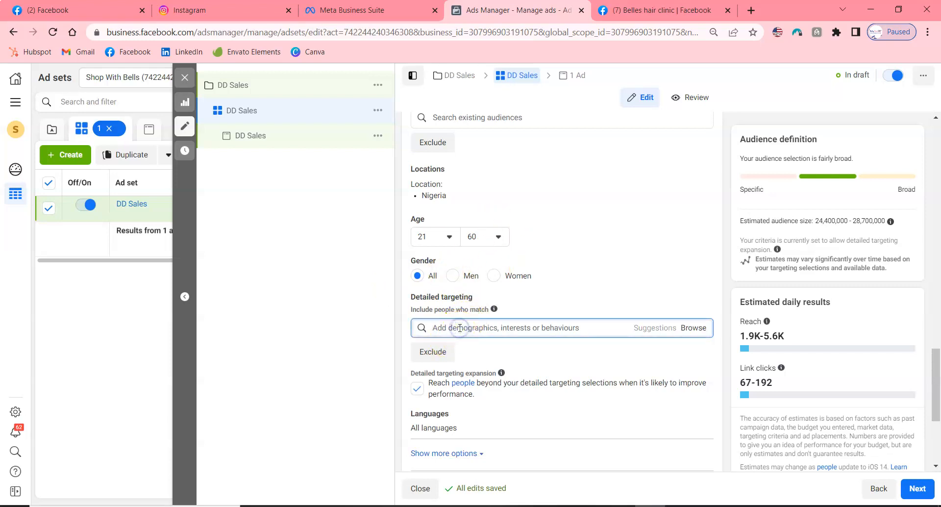
pyautogui.write('d')
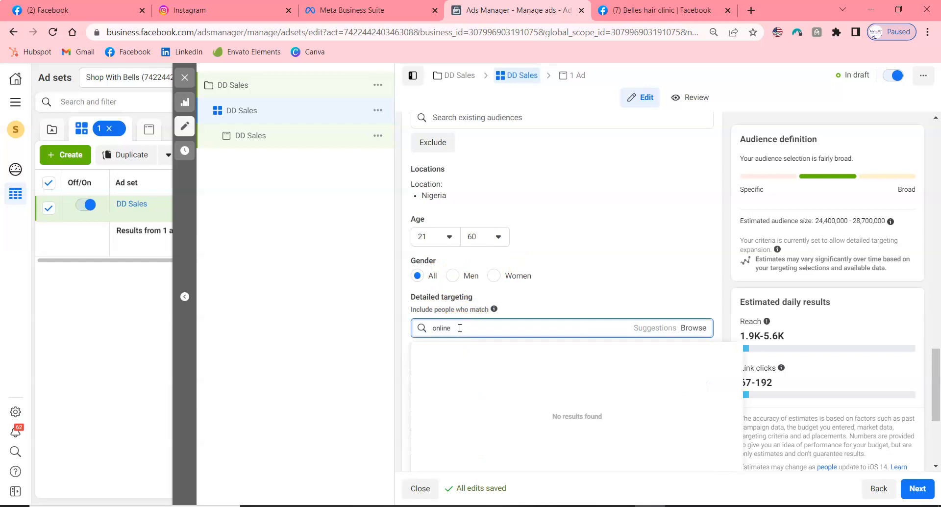
pyautogui.click(455, 368)
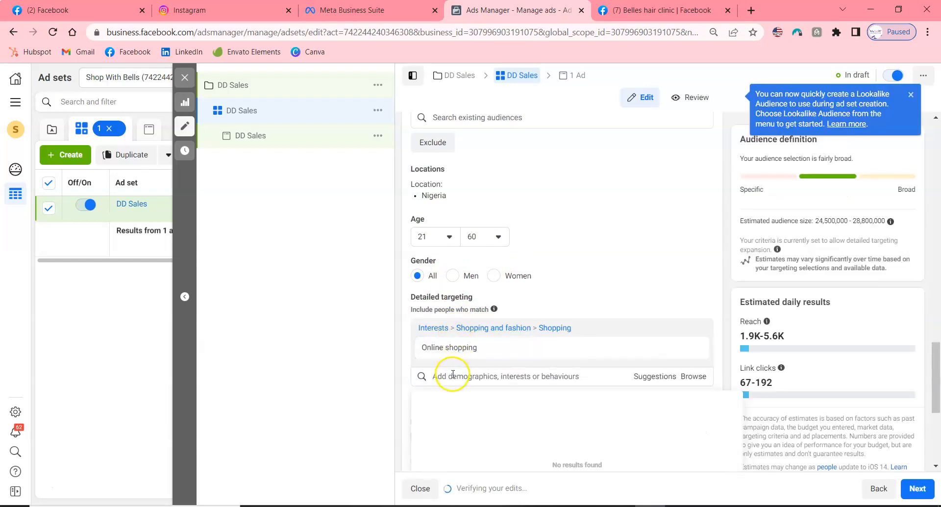
# Search the detailed targeting for "hair" and add the Hair & Beauty interest.
pyautogui.scroll(-2, 451, 375)
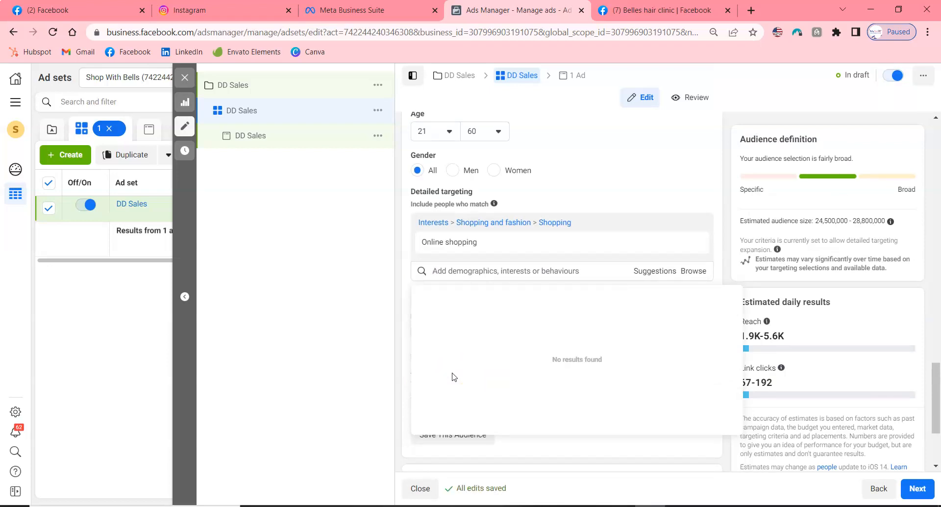
pyautogui.write('nair')
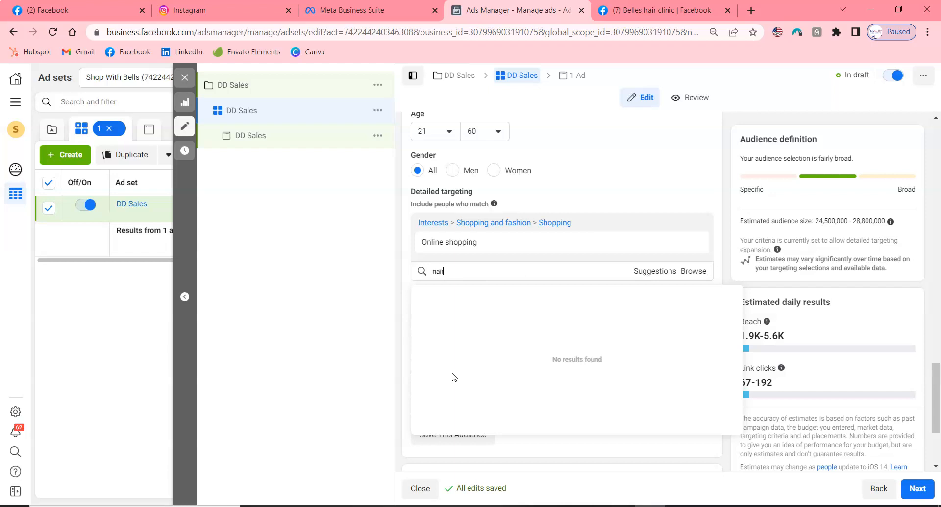
pyautogui.press('BackSpace')
pyautogui.press('BackSpace')
pyautogui.write('H')
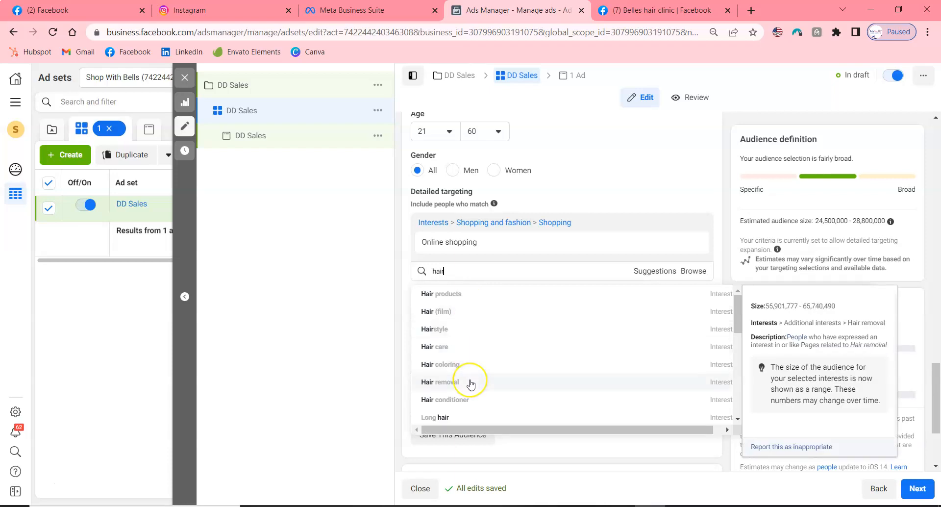
pyautogui.scroll(-5, 470, 372)
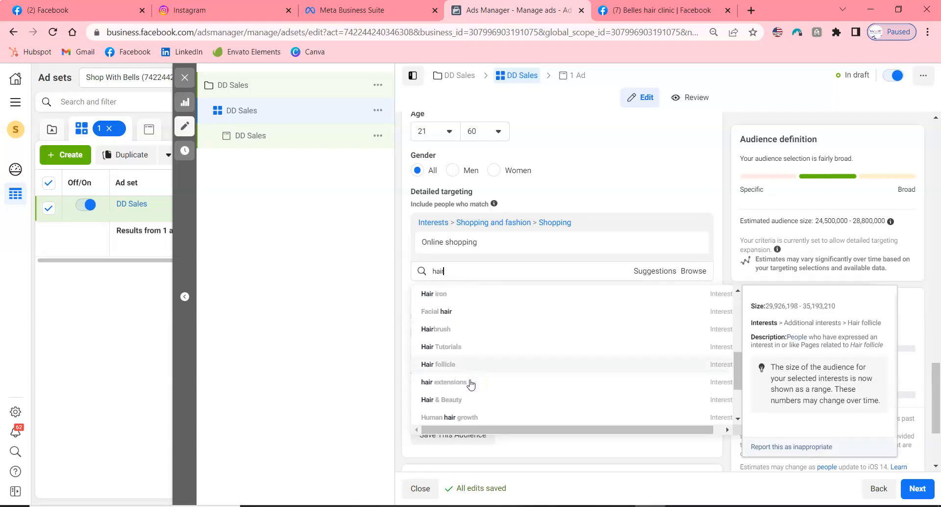
pyautogui.scroll(-2, 446, 313)
pyautogui.click(446, 313)
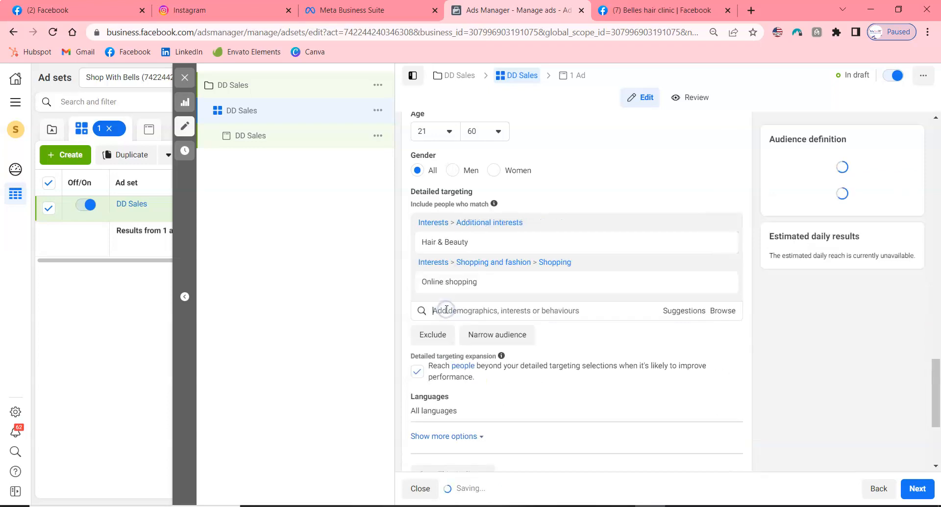
# Search for "hair" again and add the hair extensions interest to the detailed targeting.
pyautogui.write('hair')
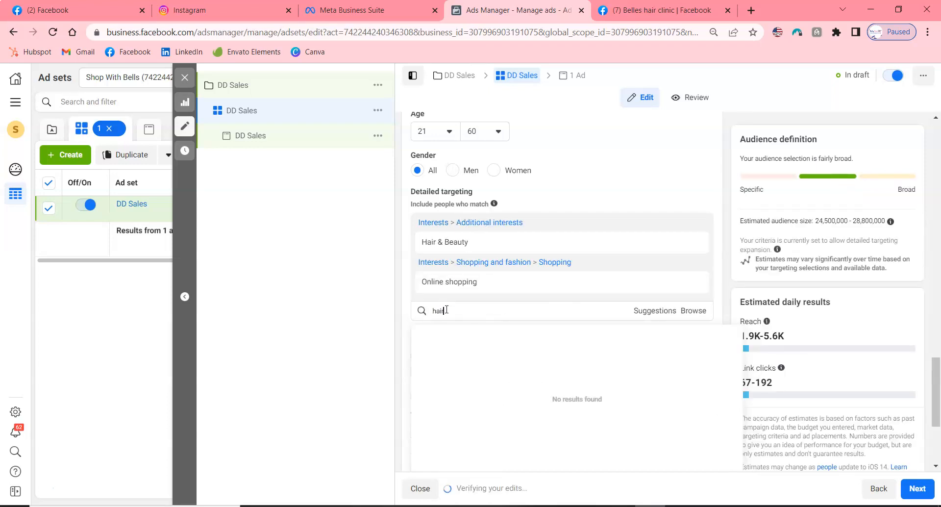
pyautogui.scroll(-4, 453, 409)
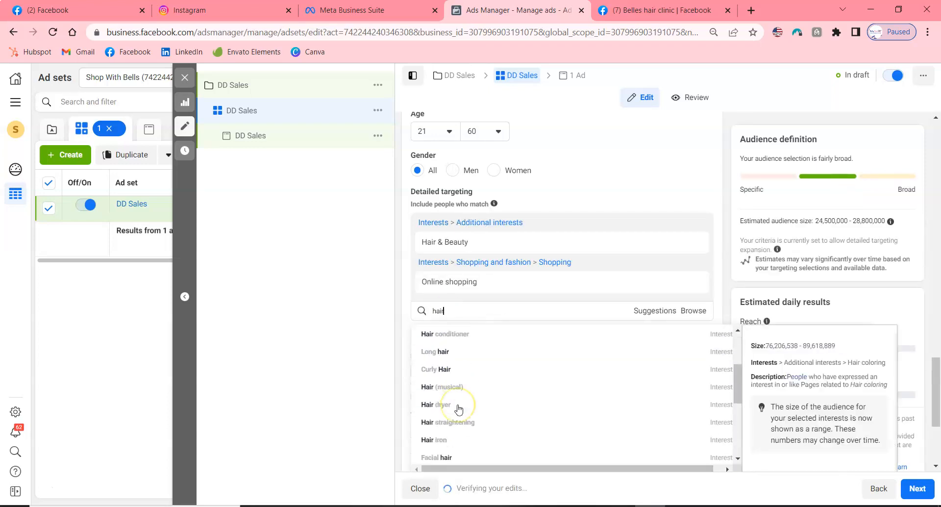
pyautogui.scroll(-3, 448, 401)
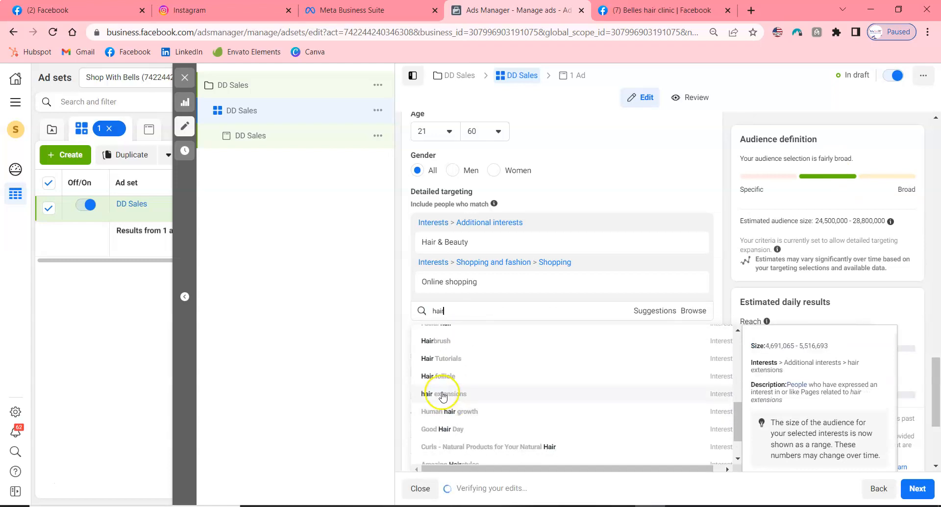
pyautogui.click(442, 395)
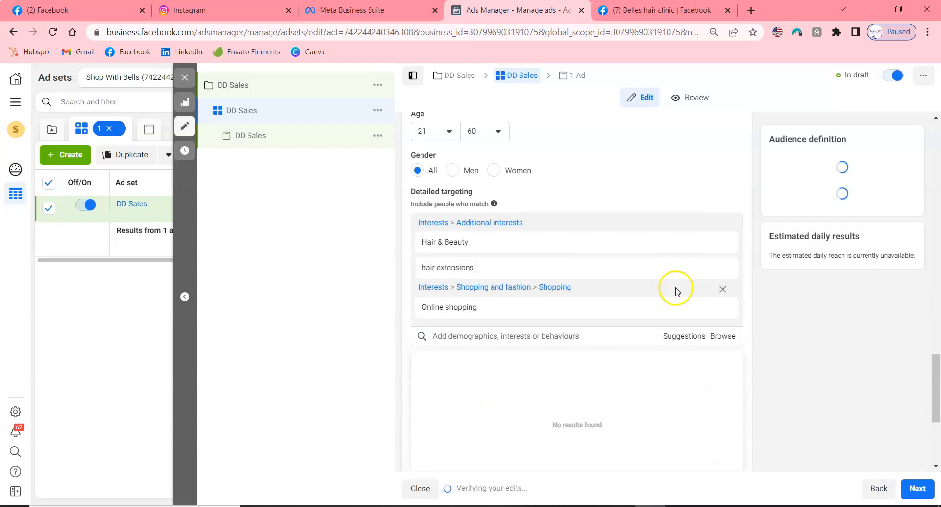
# Add the suggested Wig, Shopping and Hair conditioner interests and the Engaged shoppers behaviour to the detailed targeting.
pyautogui.click(680, 336)
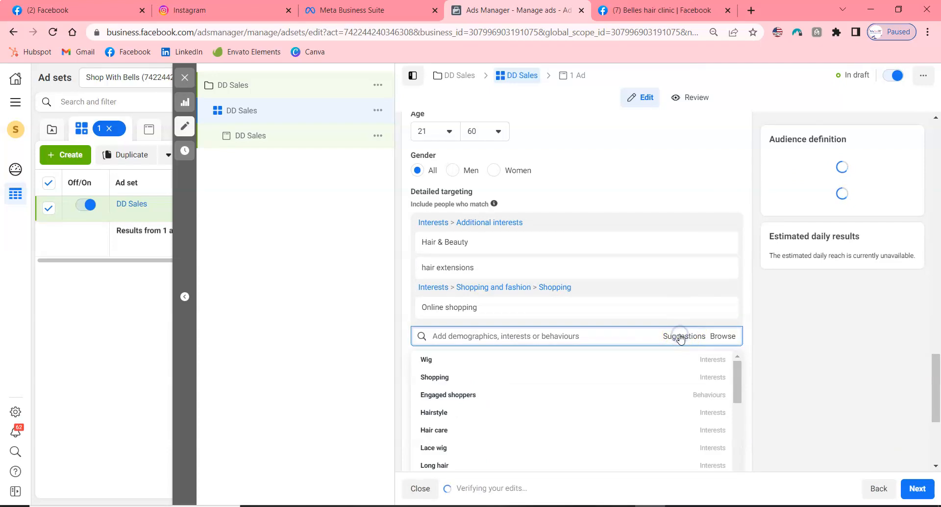
pyautogui.click(559, 361)
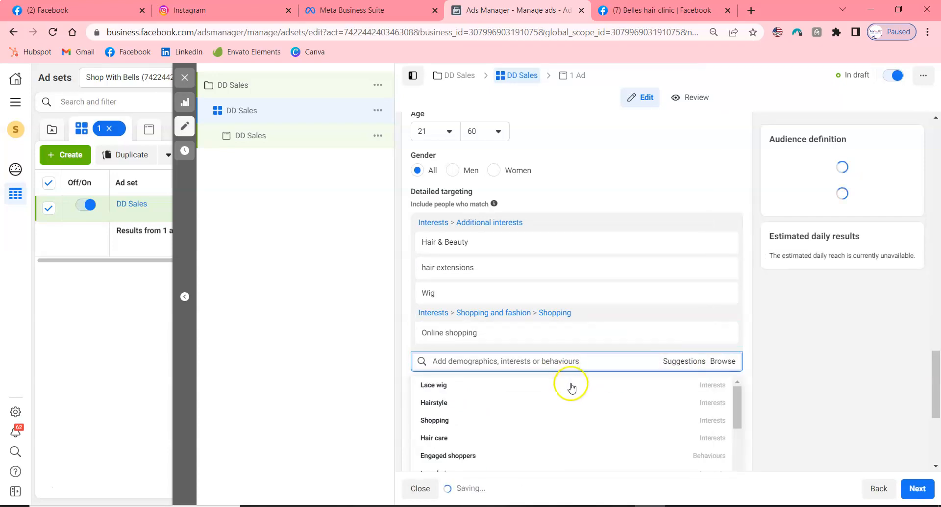
pyautogui.scroll(-2, 577, 400)
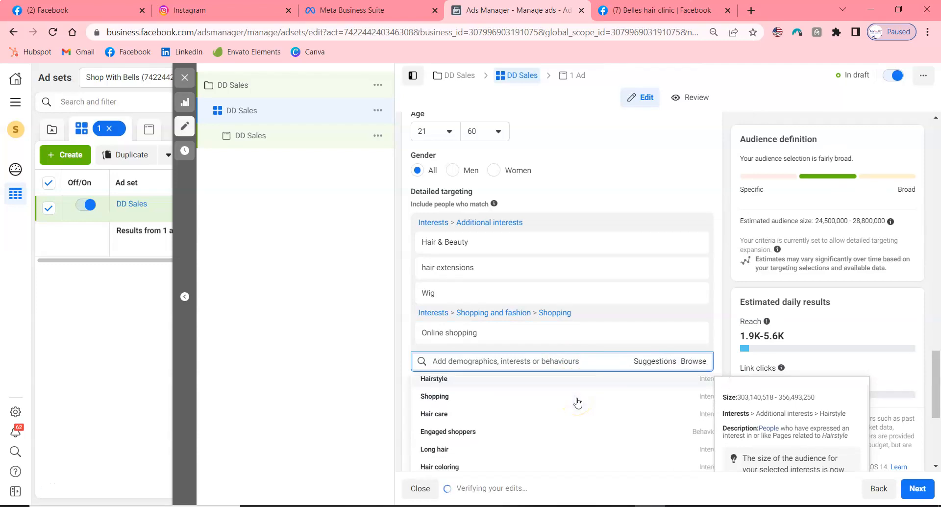
pyautogui.click(551, 398)
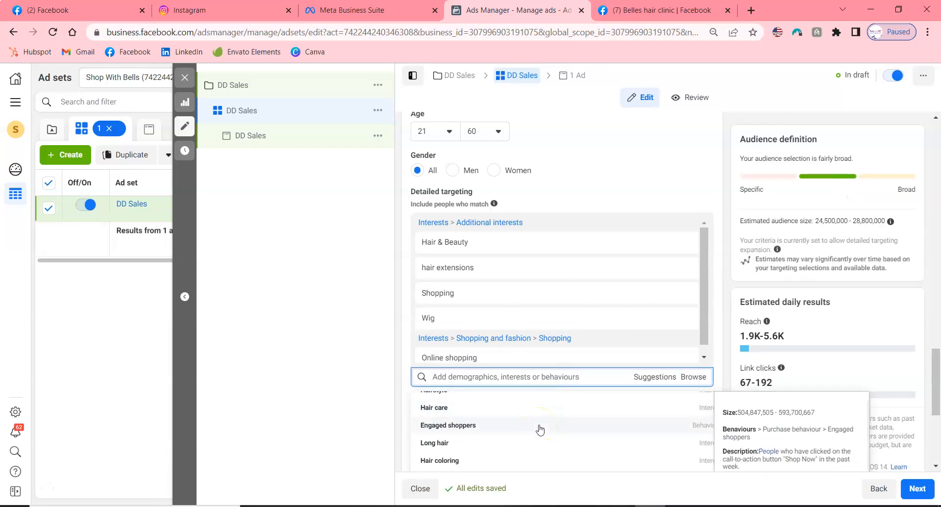
pyautogui.click(539, 426)
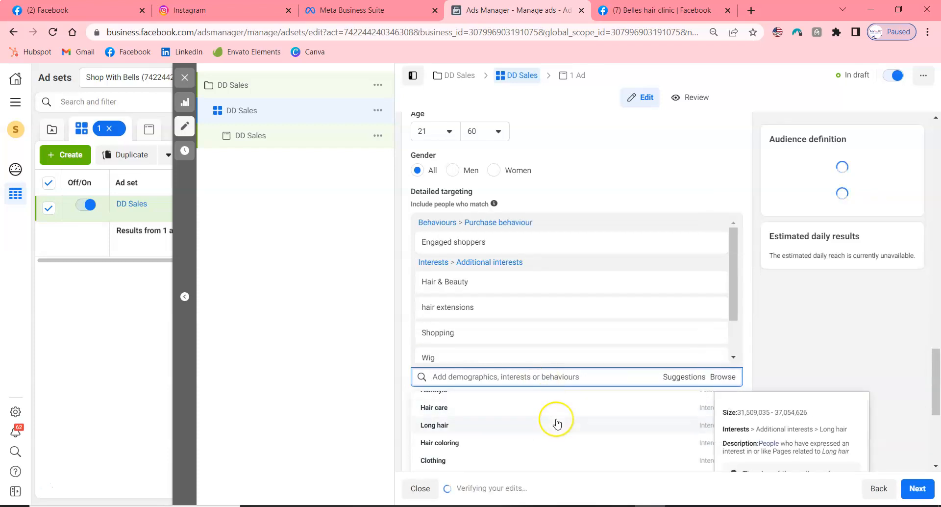
pyautogui.scroll(-3, 557, 422)
pyautogui.scroll(-5, 556, 422)
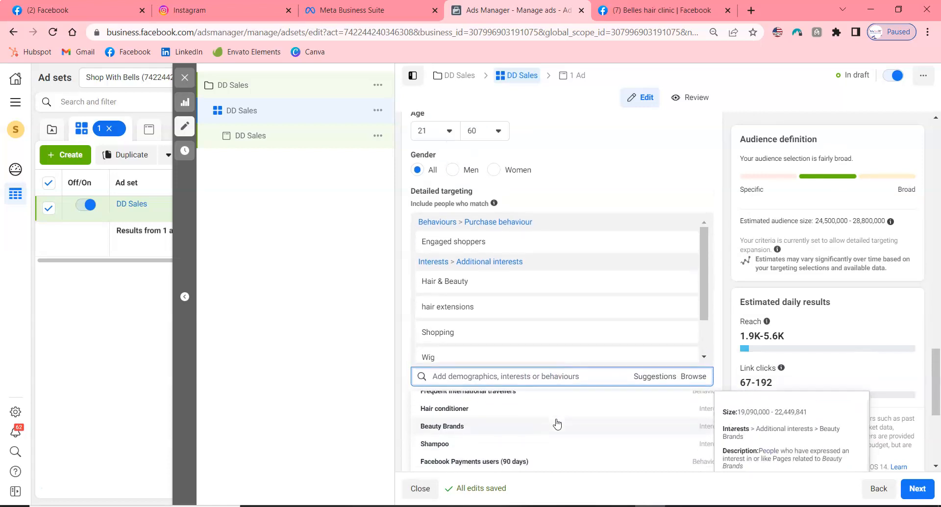
pyautogui.click(556, 420)
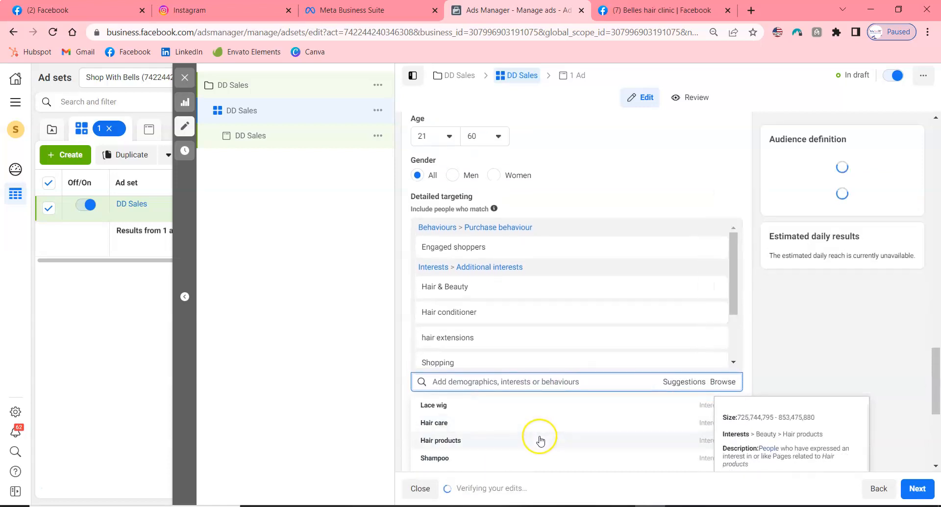
# Add the suggested Frequent international travellers behaviour to the ad set's detailed targeting.
pyautogui.scroll(-3, 540, 436)
pyautogui.scroll(-5, 540, 441)
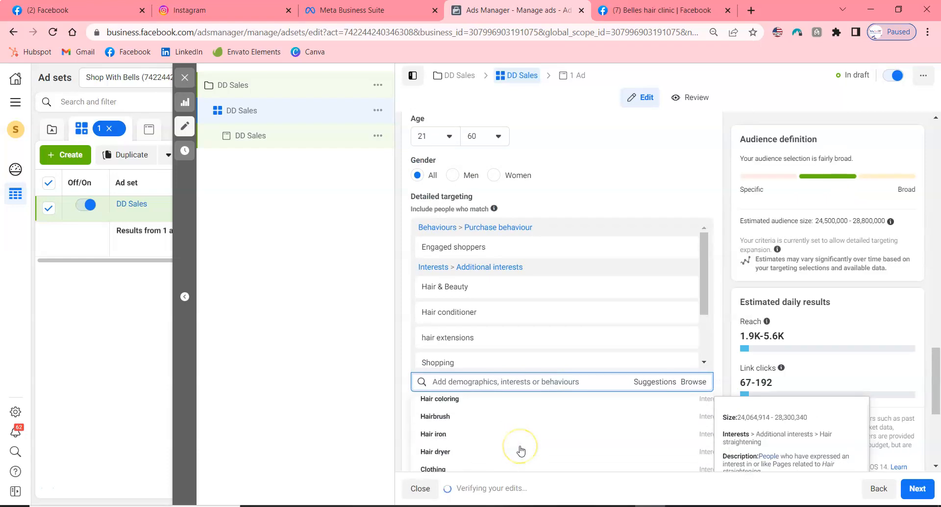
pyautogui.scroll(-5, 520, 451)
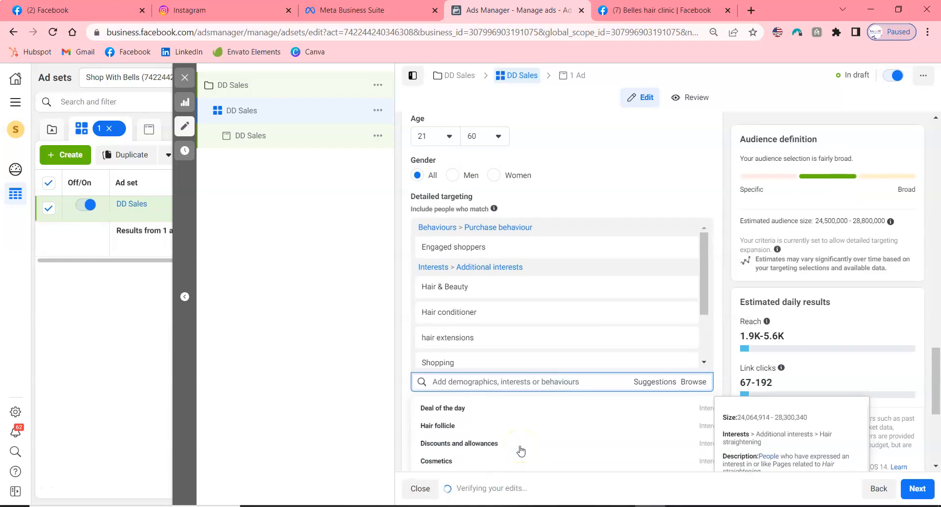
pyautogui.click(493, 467)
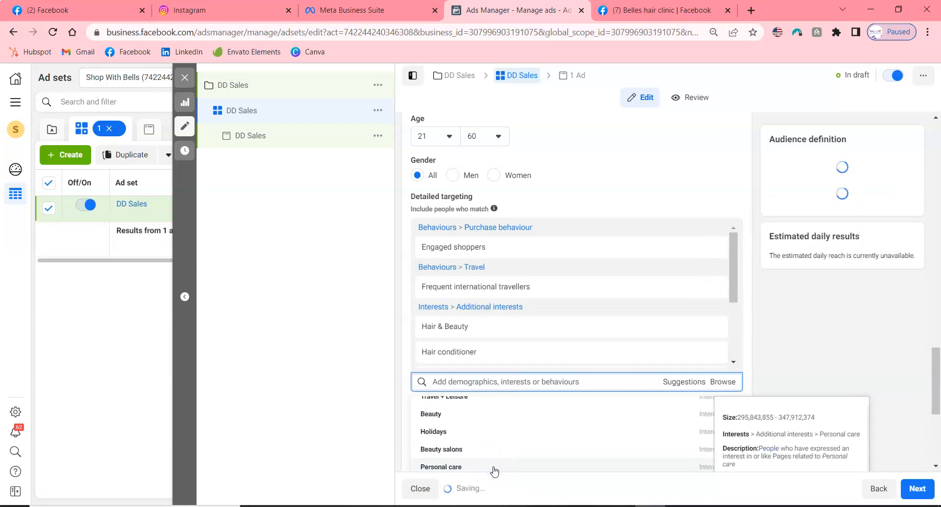
pyautogui.click(497, 440)
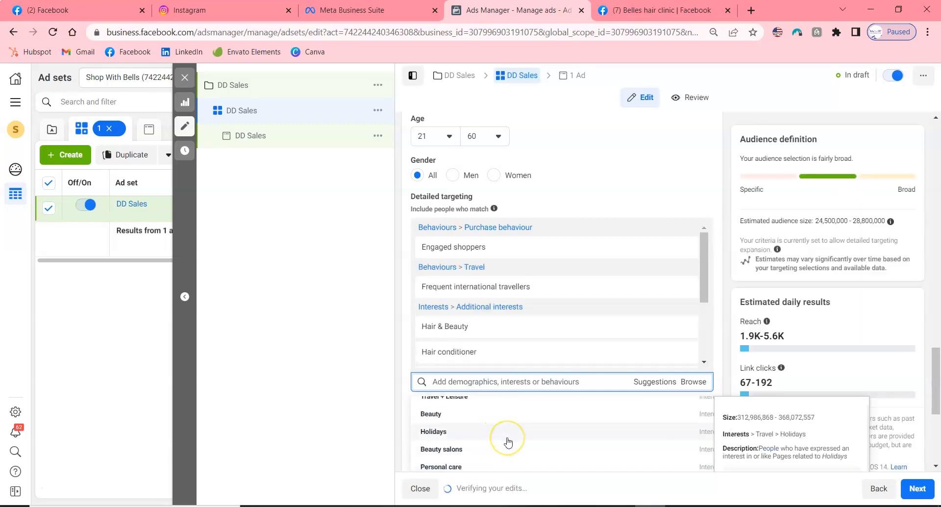
pyautogui.click(494, 412)
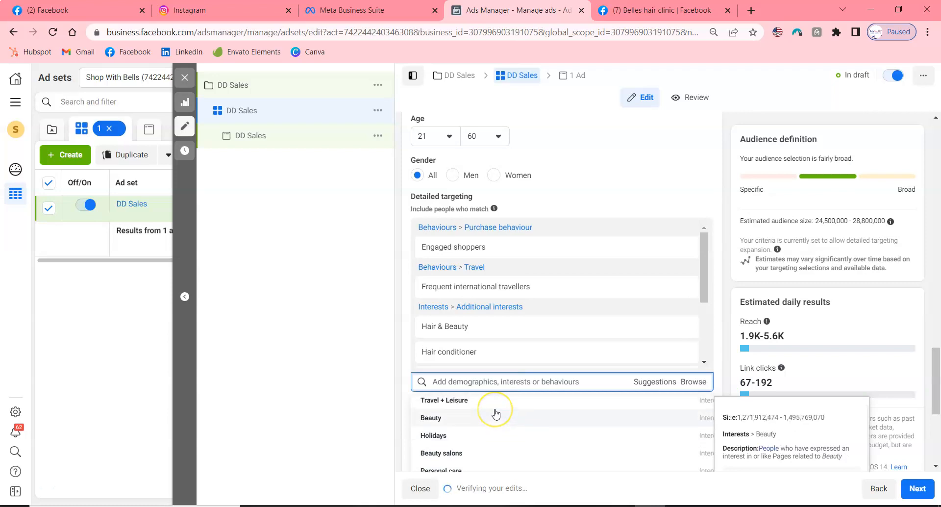
pyautogui.scroll(5, 496, 414)
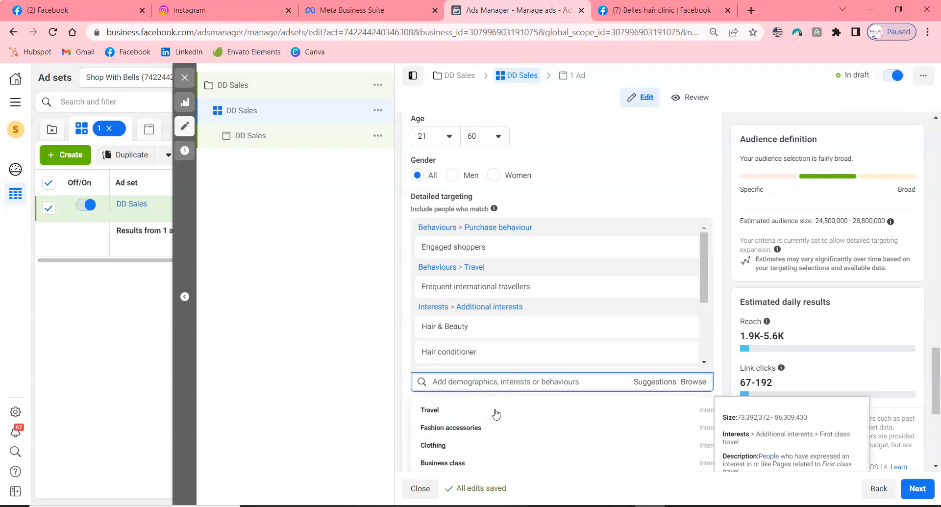
# Look through the suggested detailed targeting options and browse the Demographics categories, including Education.
pyautogui.scroll(2, 496, 414)
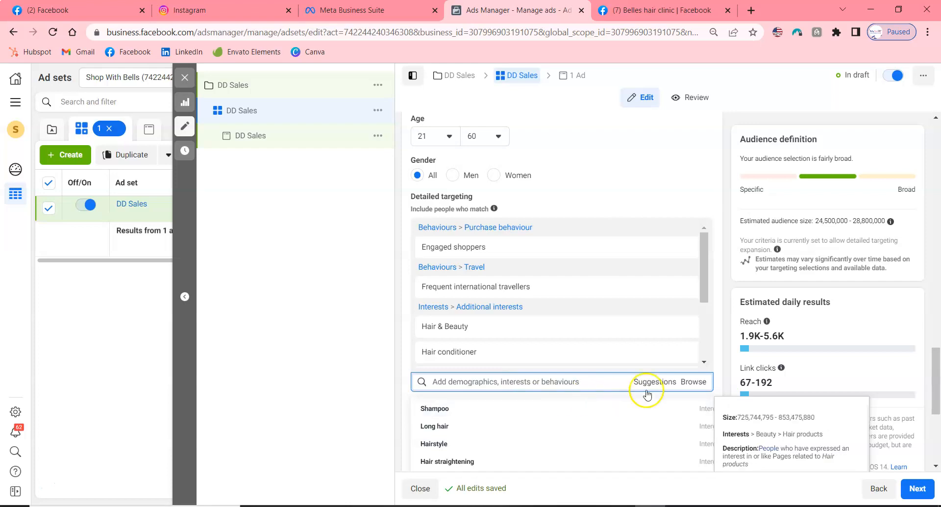
pyautogui.scroll(3, 574, 453)
pyautogui.scroll(4, 576, 456)
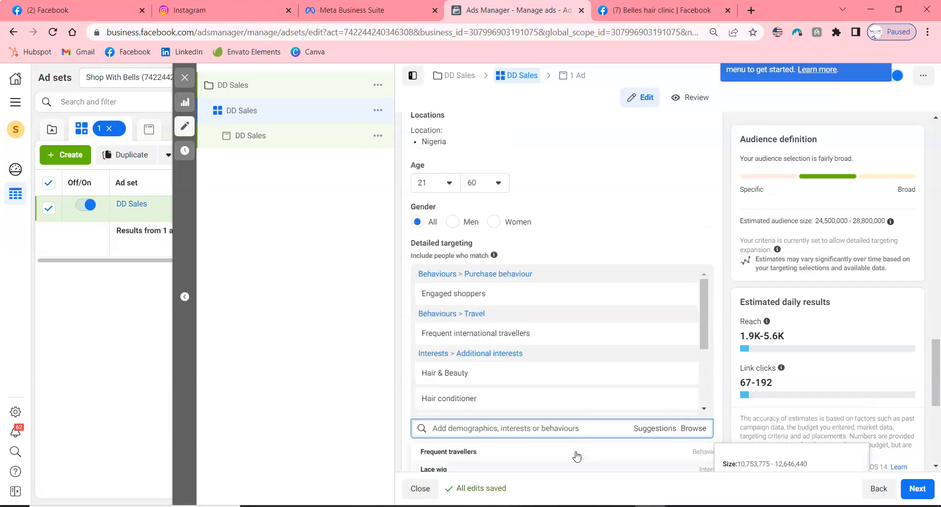
pyautogui.scroll(-5, 578, 455)
pyautogui.scroll(-1, 577, 455)
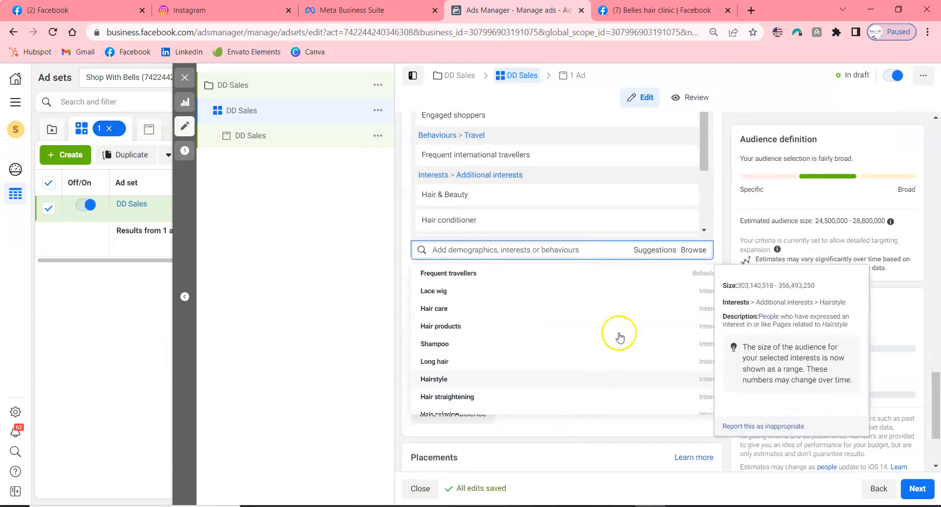
pyautogui.click(690, 251)
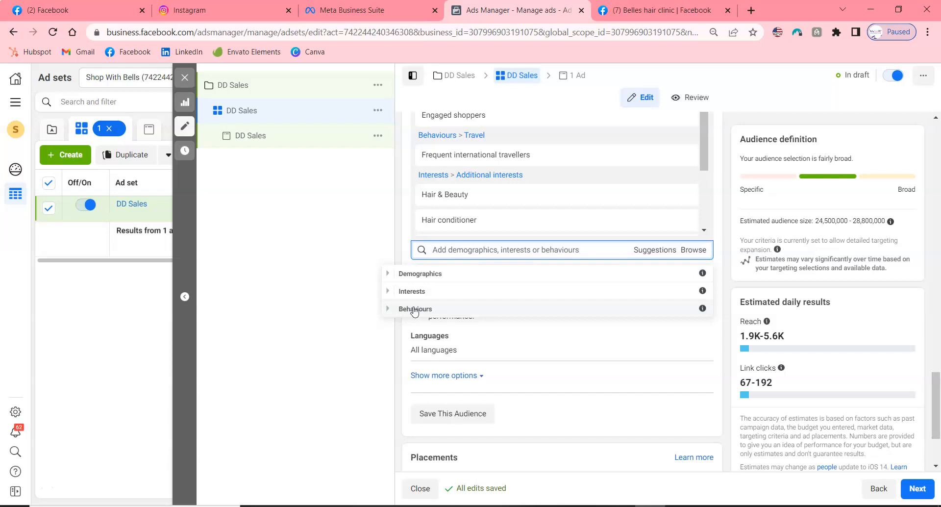
pyautogui.click(387, 271)
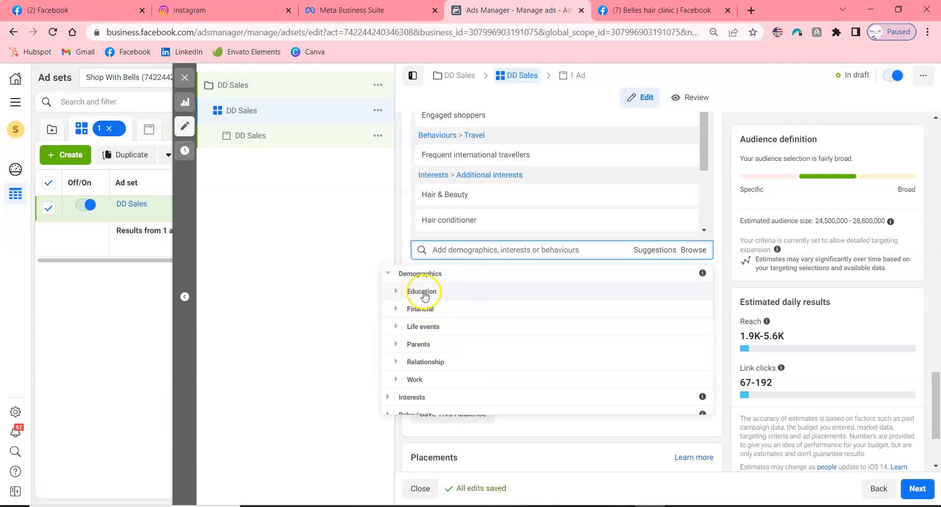
pyautogui.click(396, 293)
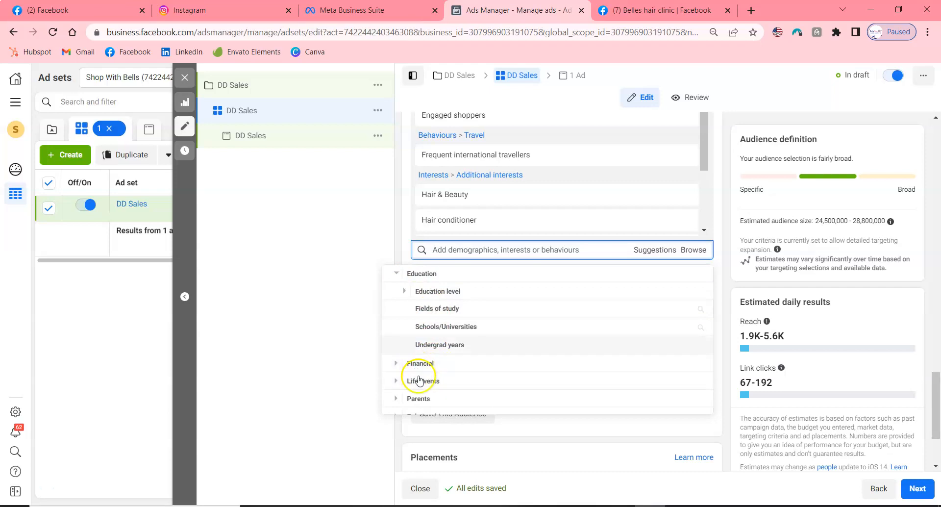
pyautogui.scroll(-2, 419, 379)
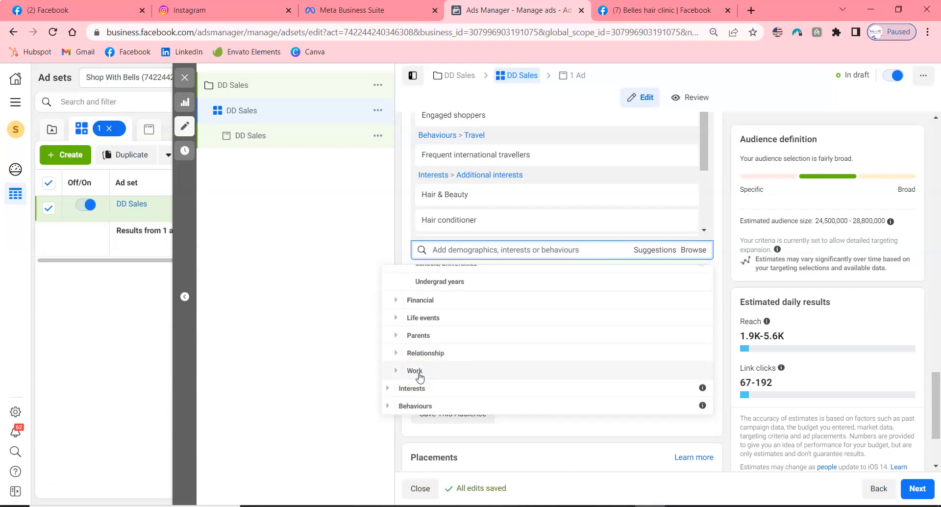
# Browse the Interests categories for detailed targeting, checking the Shopping options under Shopping and fashion, and close the list.
pyautogui.click(390, 389)
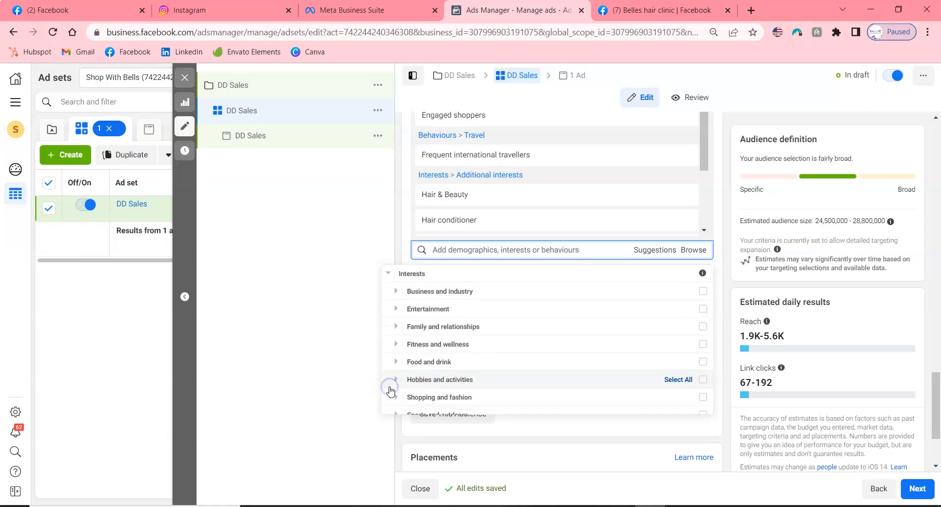
pyautogui.scroll(-2, 440, 365)
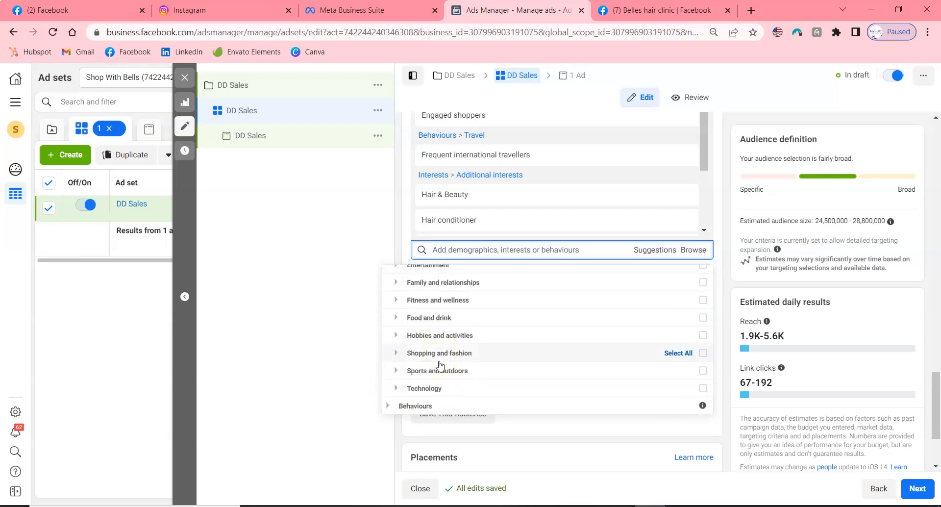
pyautogui.scroll(2, 440, 365)
pyautogui.scroll(-2, 440, 365)
pyautogui.click(397, 357)
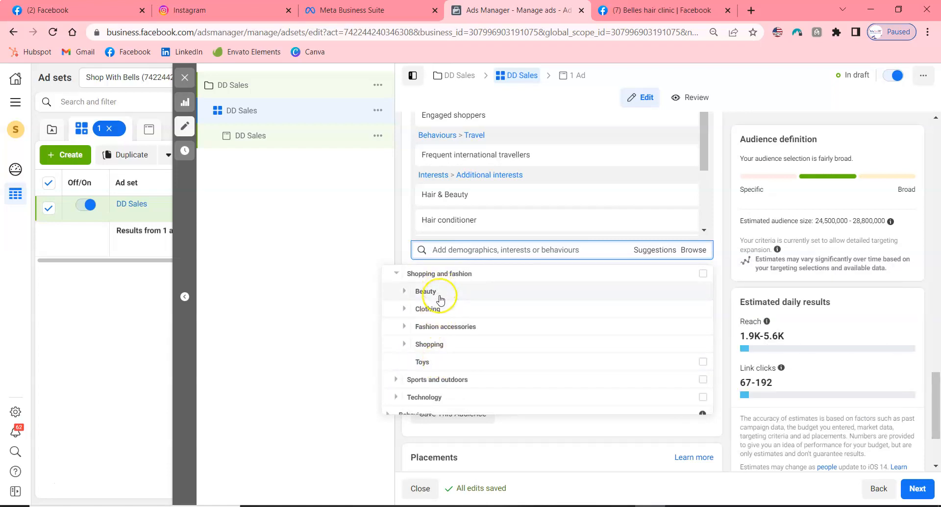
pyautogui.click(401, 345)
pyautogui.scroll(-1, 419, 358)
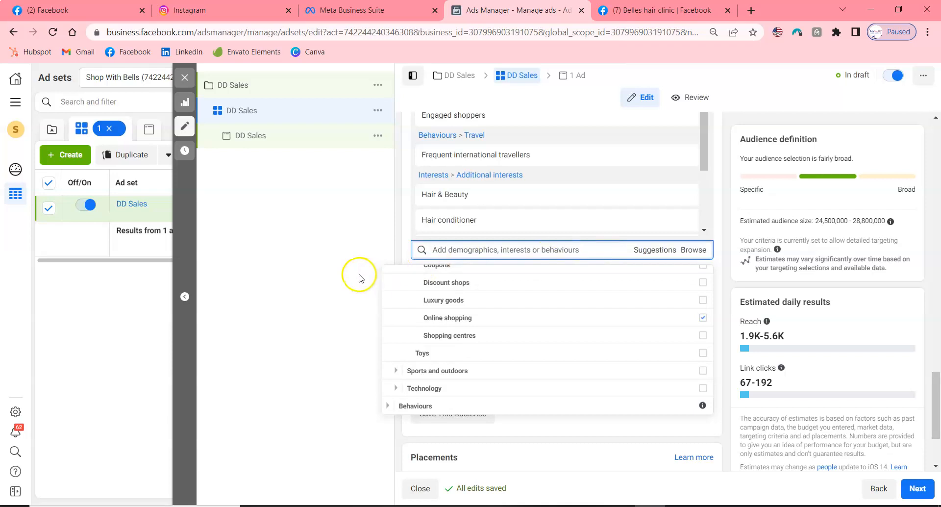
pyautogui.click(389, 258)
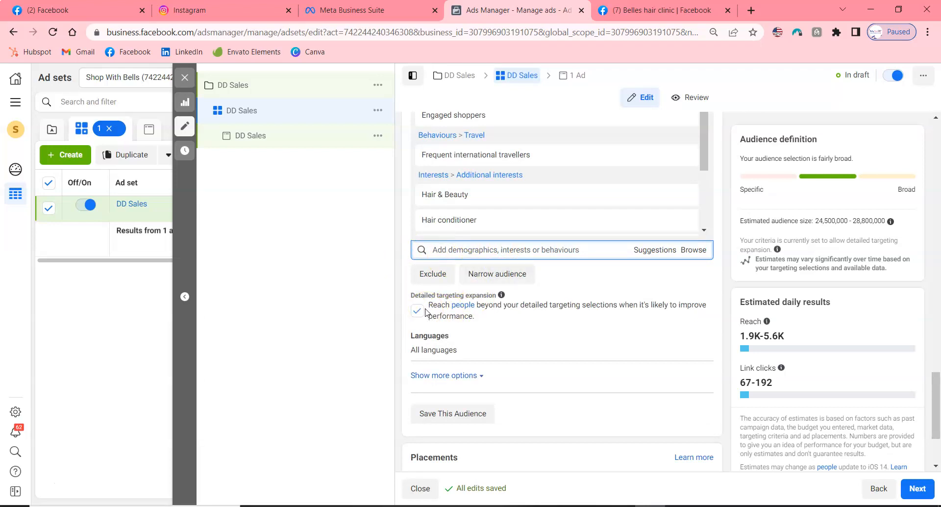
# Proceed from the ad set to the DD Sales ad and set its ad setup to Use existing post.
pyautogui.scroll(-2, 544, 381)
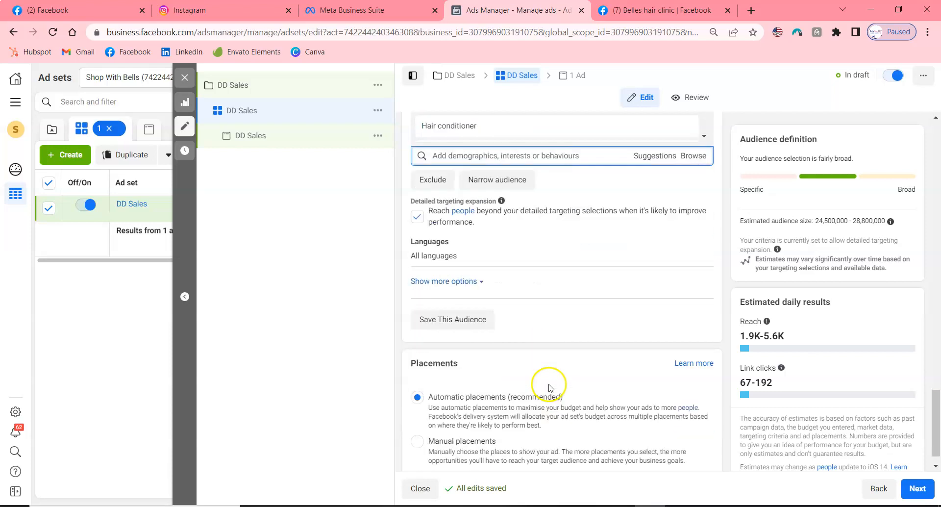
pyautogui.scroll(-1, 519, 152)
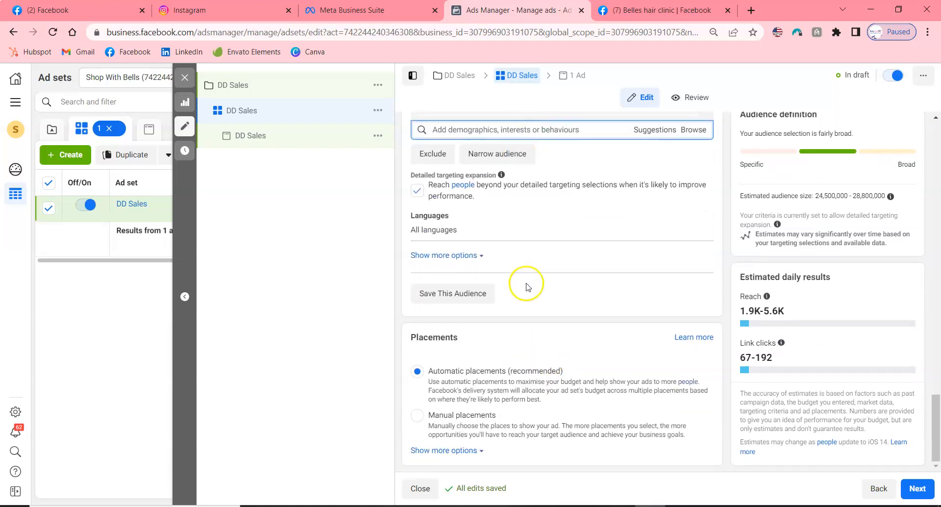
pyautogui.click(923, 484)
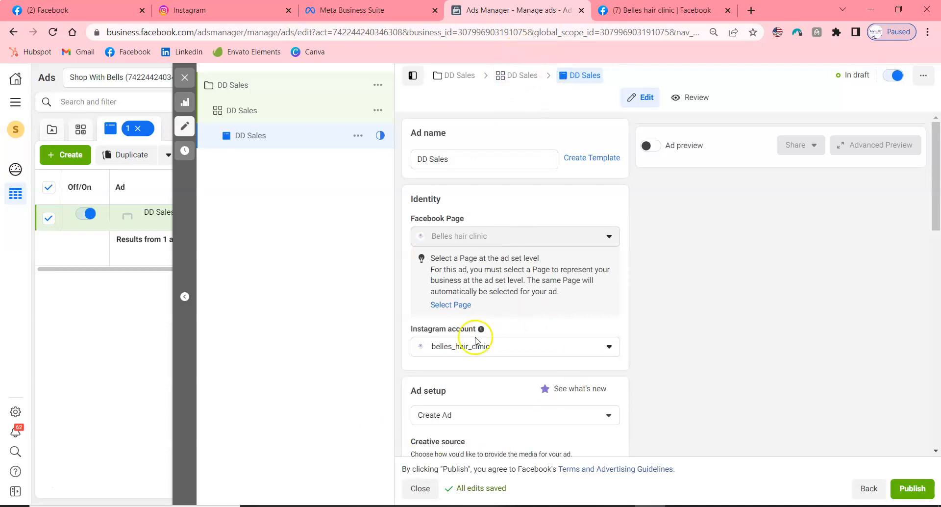
pyautogui.scroll(-1, 452, 300)
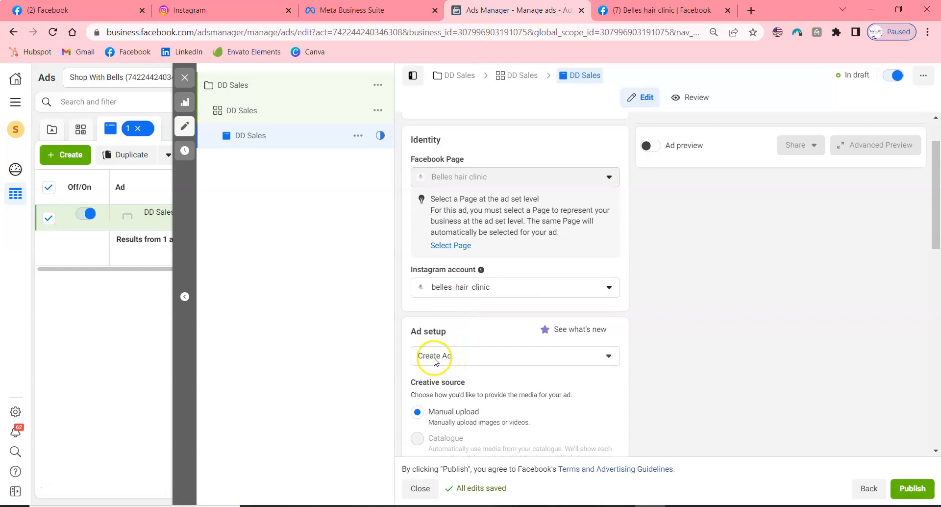
pyautogui.click(433, 359)
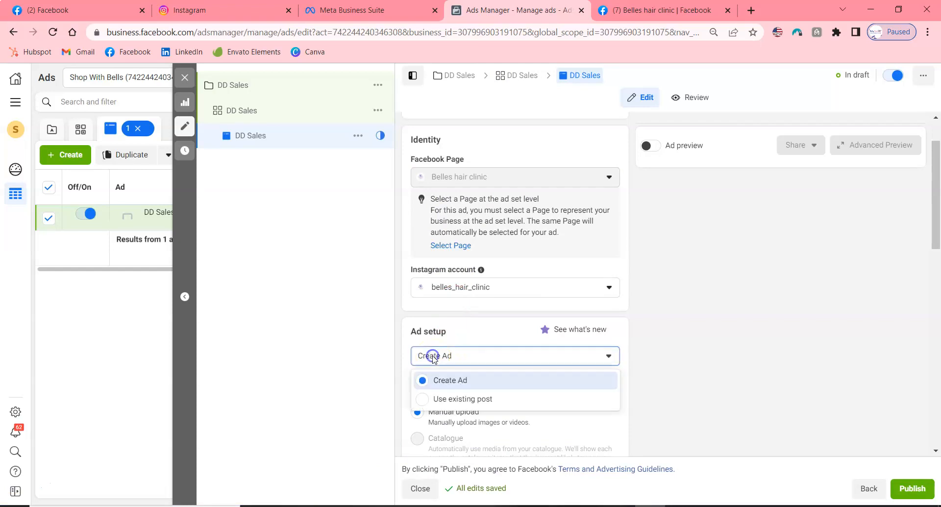
pyautogui.click(445, 401)
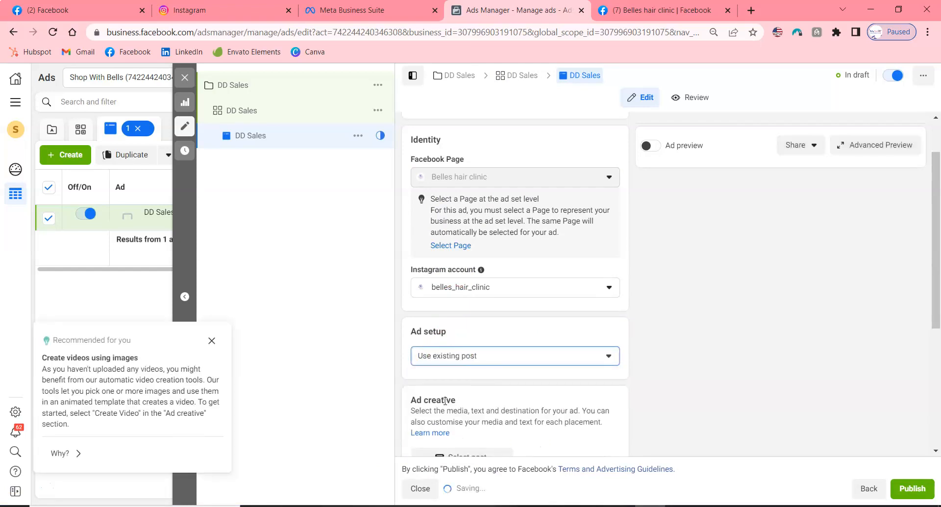
# Choose the Facebook post about the 14" 200g Vietnam super double drawn hair as the ad creative.
pyautogui.scroll(-3, 466, 353)
pyautogui.click(447, 285)
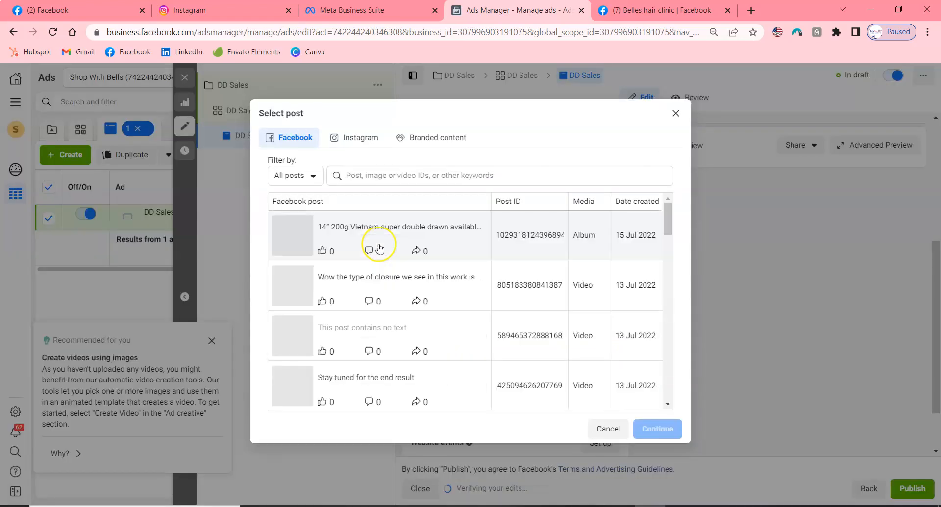
pyautogui.click(389, 229)
pyautogui.click(667, 429)
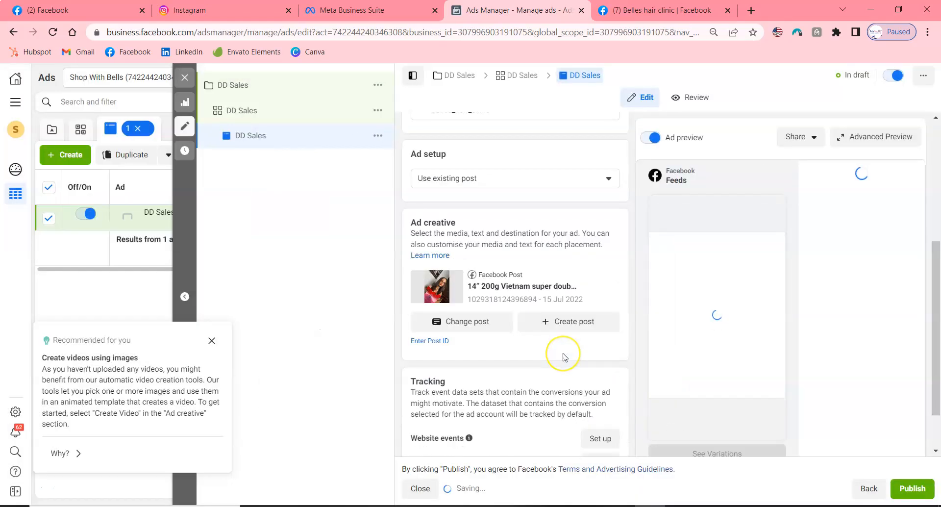
# Check the ad's call to action and tracking sections and publish the DD Sales campaign.
pyautogui.scroll(-1, 563, 356)
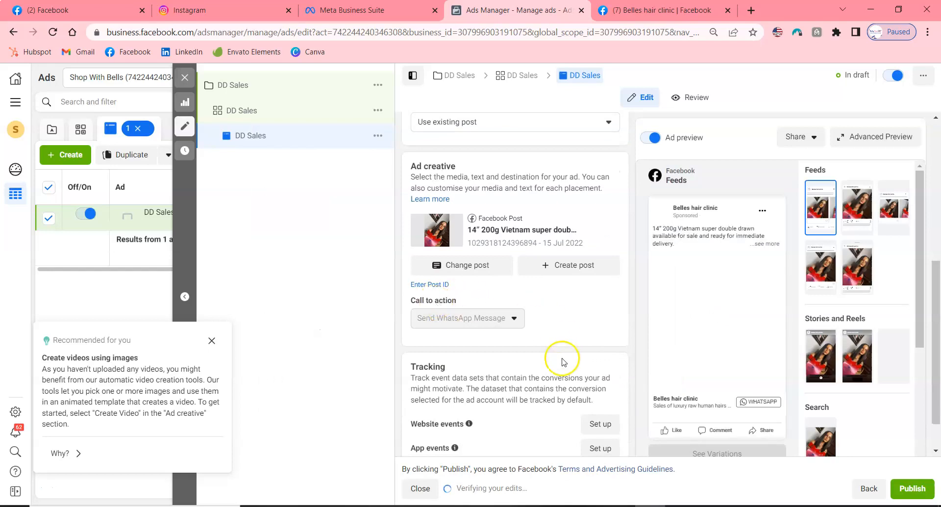
pyautogui.scroll(-1, 562, 360)
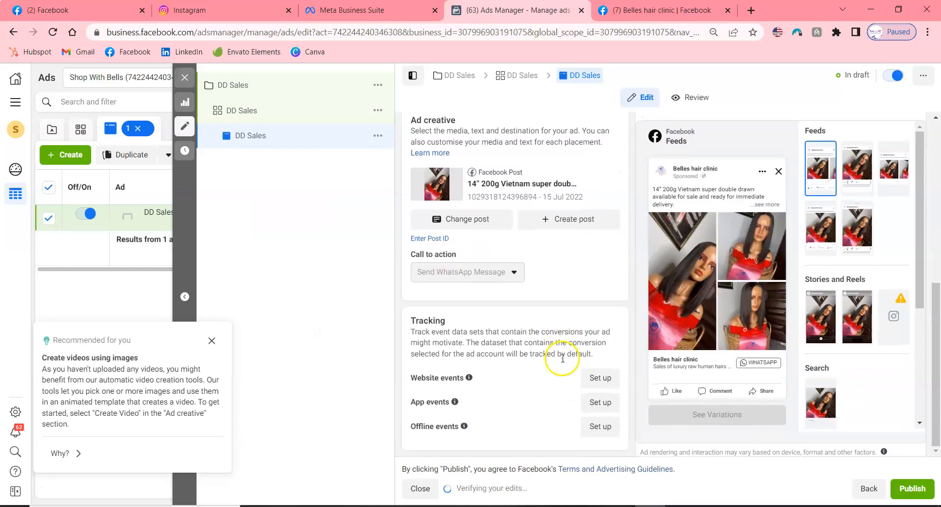
pyautogui.click(914, 488)
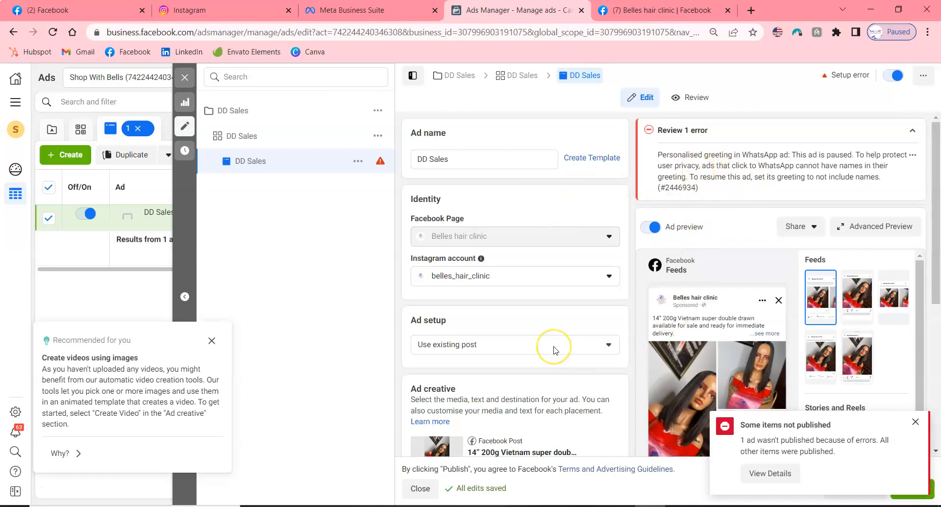
# Review the DD Sales ad's publishing error and its details, dismissing the video recommendation.
pyautogui.scroll(-5, 555, 349)
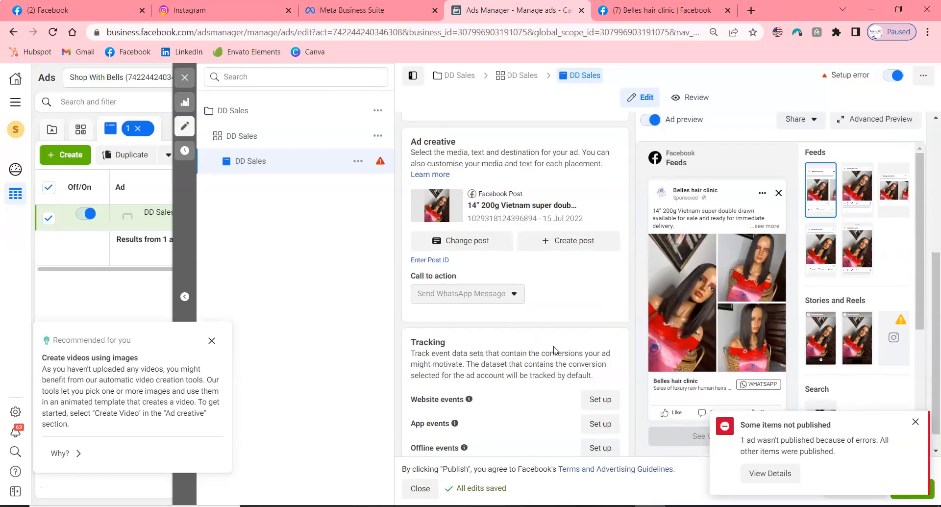
pyautogui.scroll(5, 568, 314)
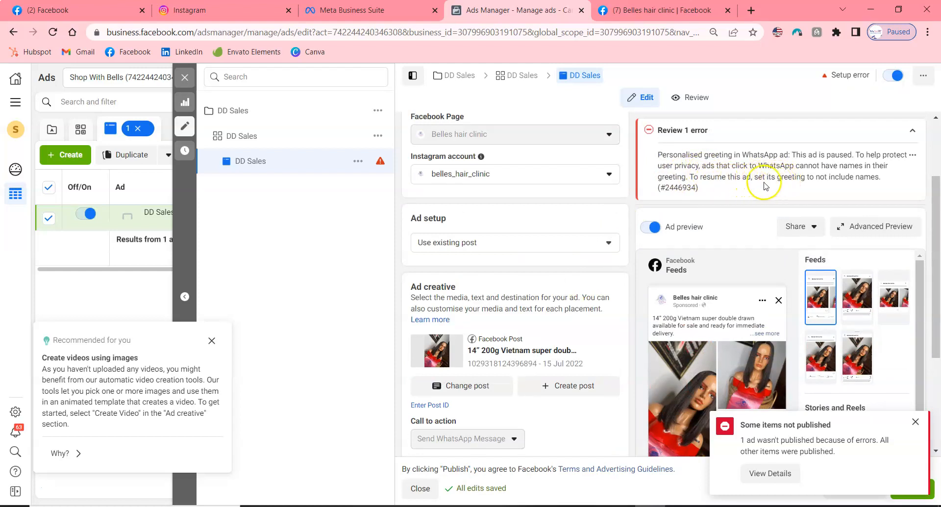
pyautogui.scroll(-3, 596, 327)
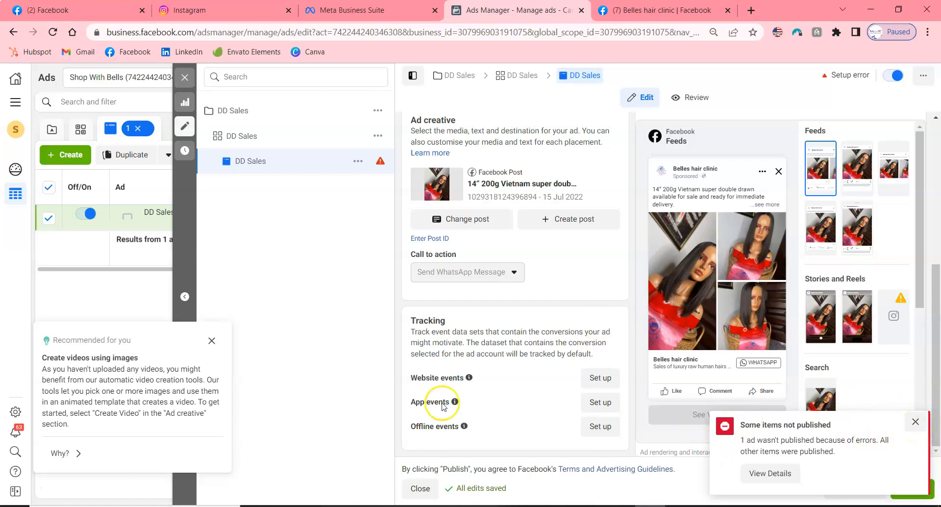
pyautogui.click(214, 344)
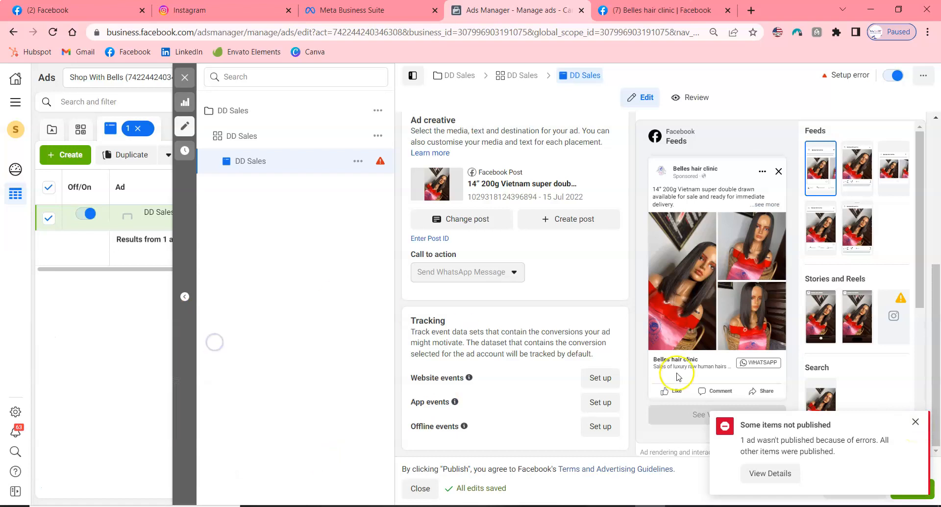
pyautogui.click(760, 471)
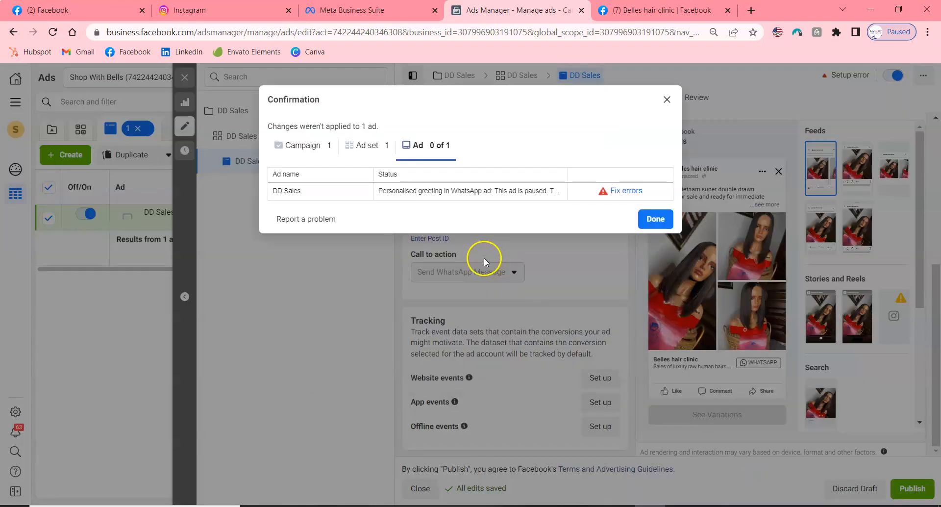
pyautogui.click(622, 194)
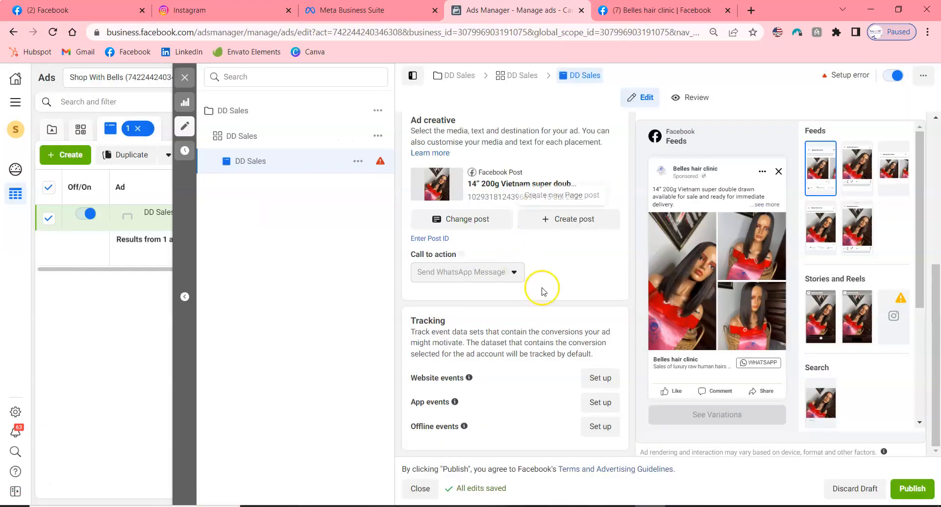
pyautogui.scroll(5, 542, 291)
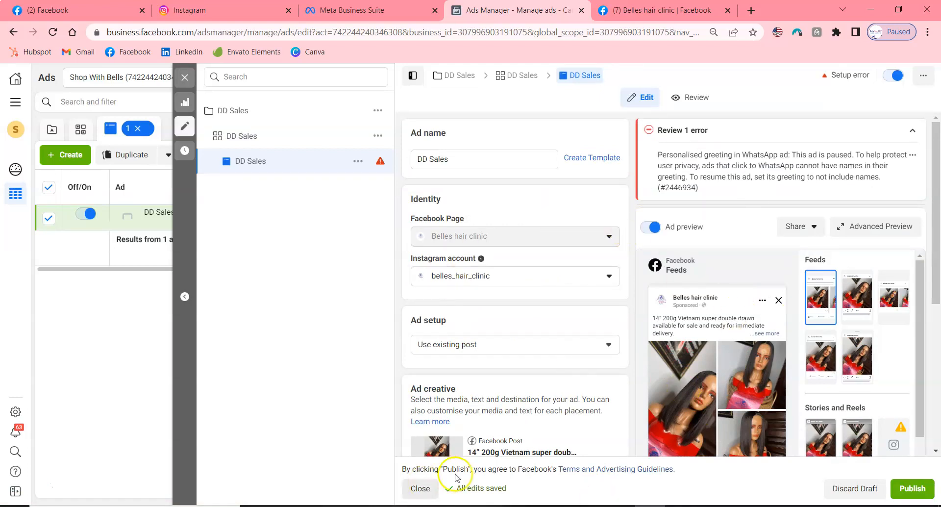
# Close the ad editor without publishing the draft items and clear the campaign, ad set and ad selections.
pyautogui.click(185, 77)
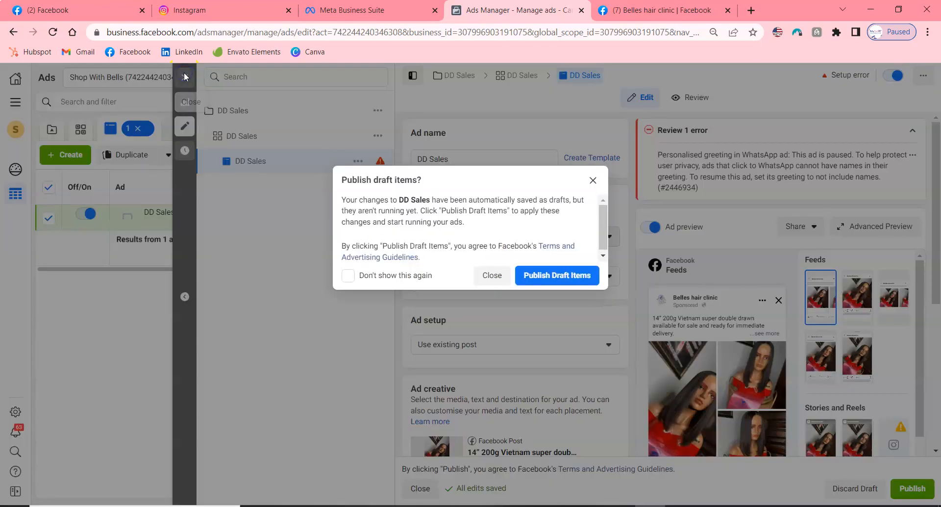
pyautogui.click(500, 279)
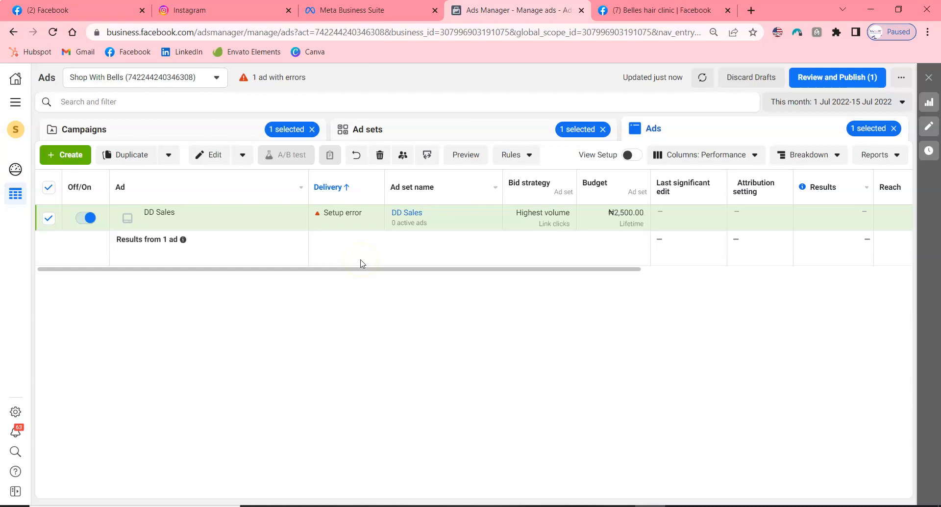
pyautogui.click(312, 129)
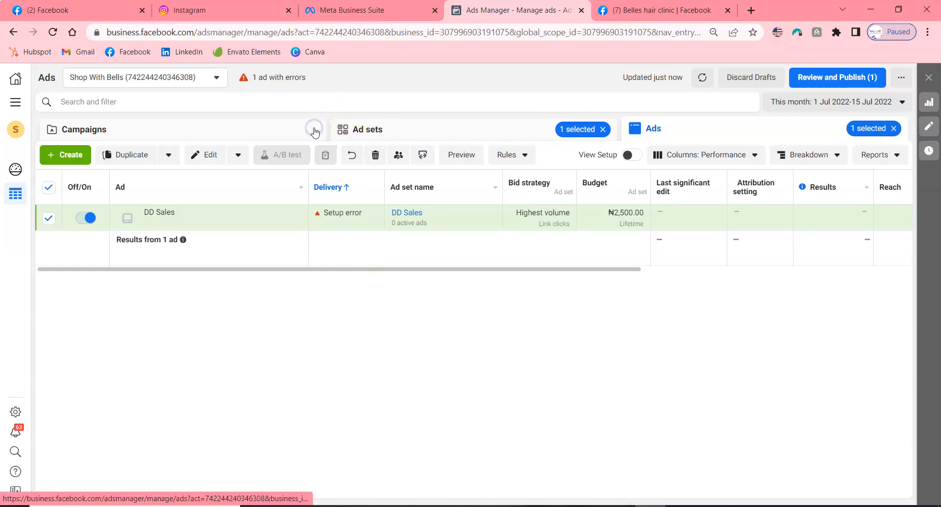
pyautogui.click(603, 130)
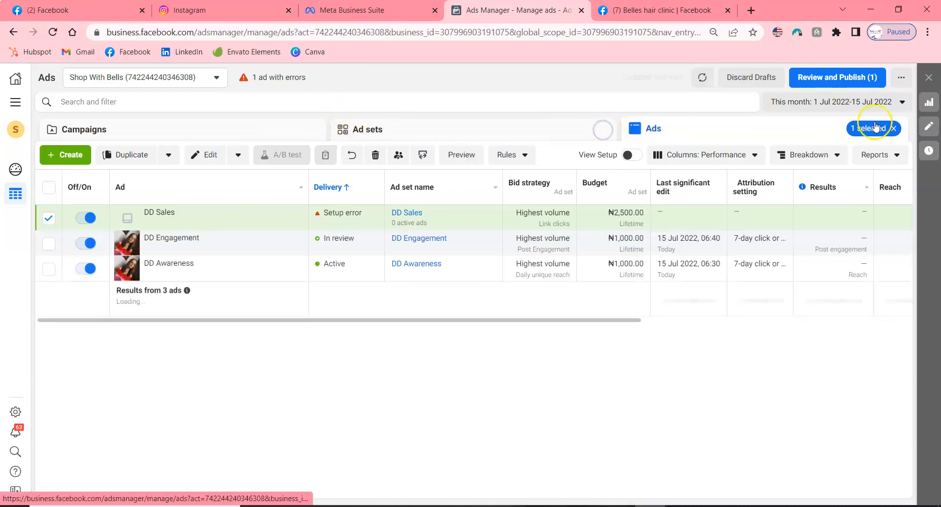
pyautogui.click(897, 128)
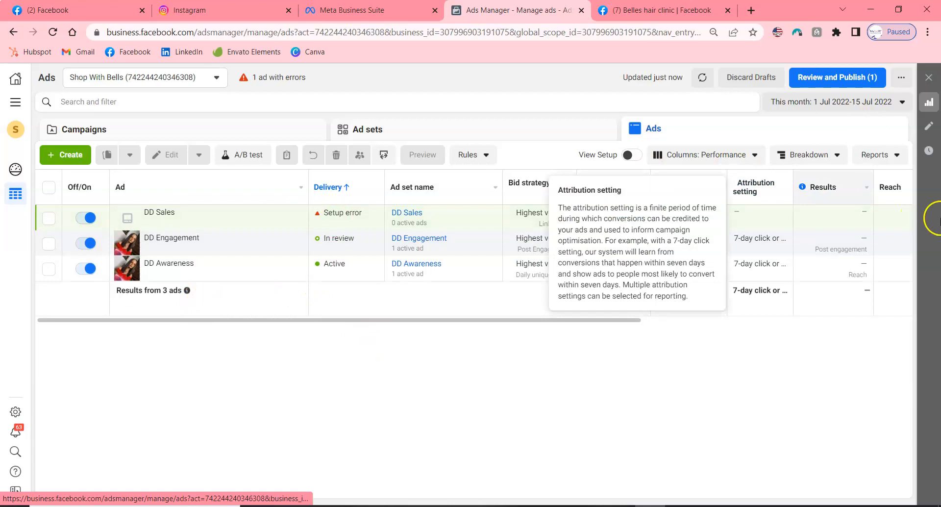
# Examine the DD Awareness ad's charts for performance overview, age and gender distribution and ad preview, and close the charts.
pyautogui.moveTo(462, 322); pyautogui.dragTo(404, 428)
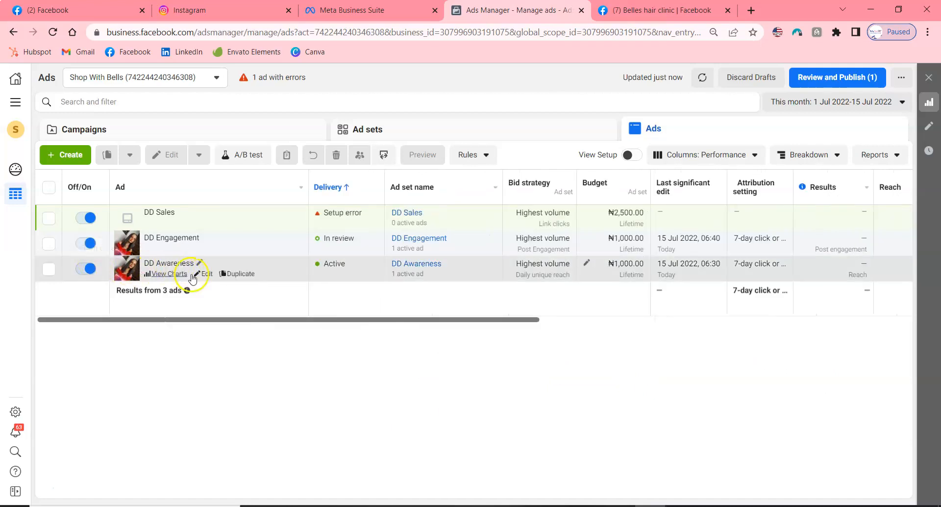
pyautogui.click(161, 274)
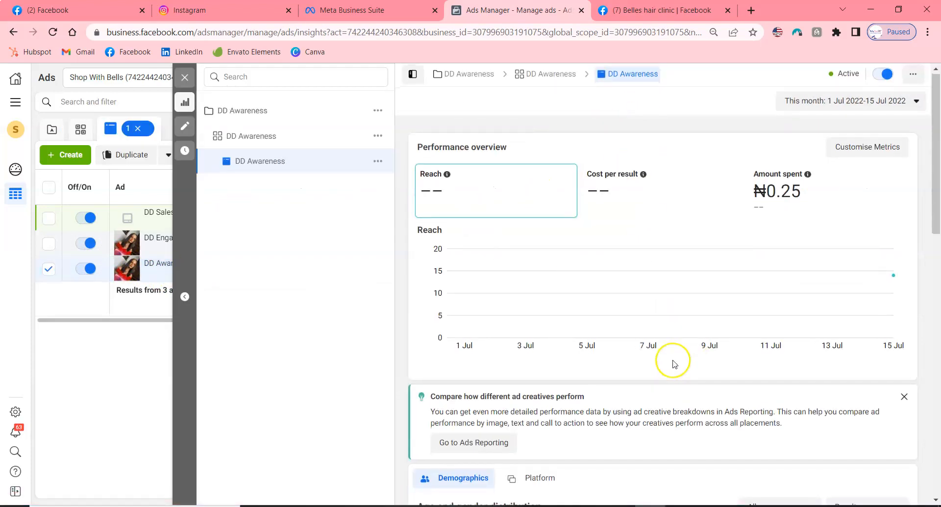
pyautogui.scroll(-3, 674, 367)
pyautogui.scroll(-7, 664, 332)
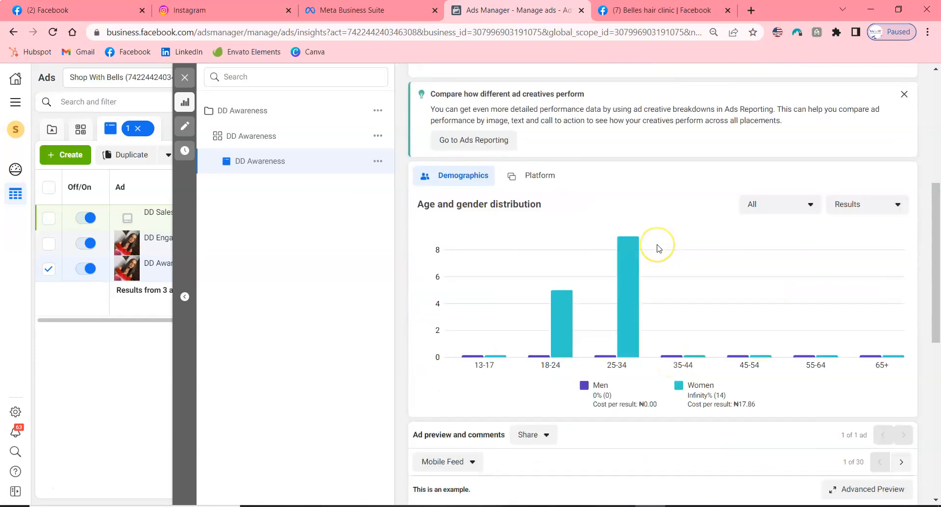
pyautogui.scroll(-5, 659, 248)
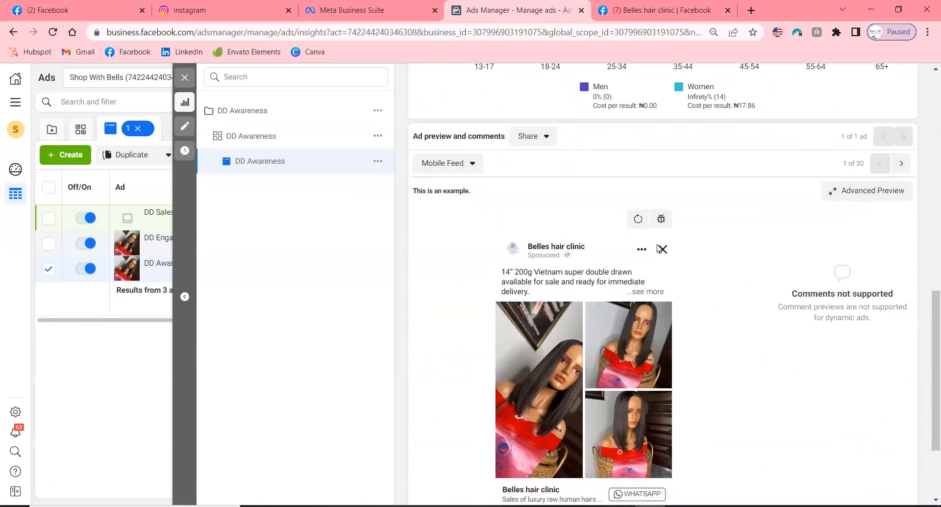
pyautogui.scroll(15, 658, 247)
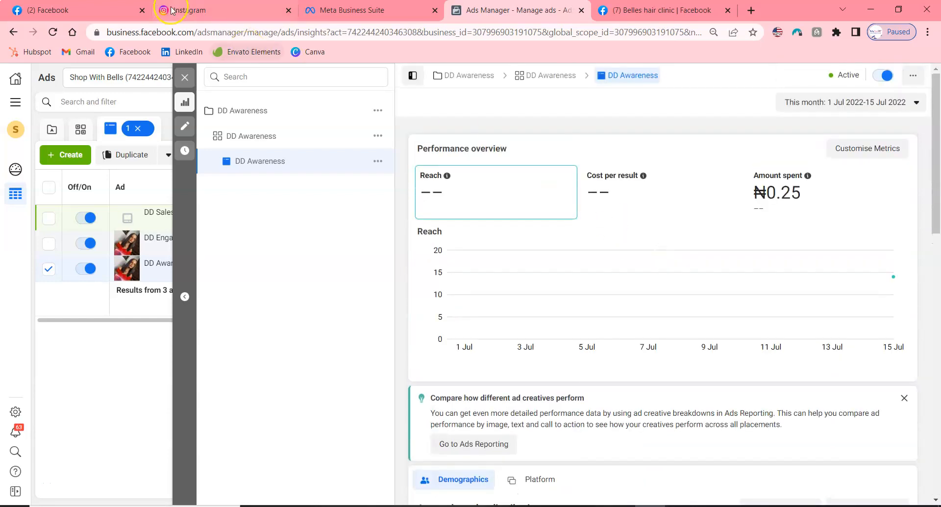
pyautogui.click(182, 80)
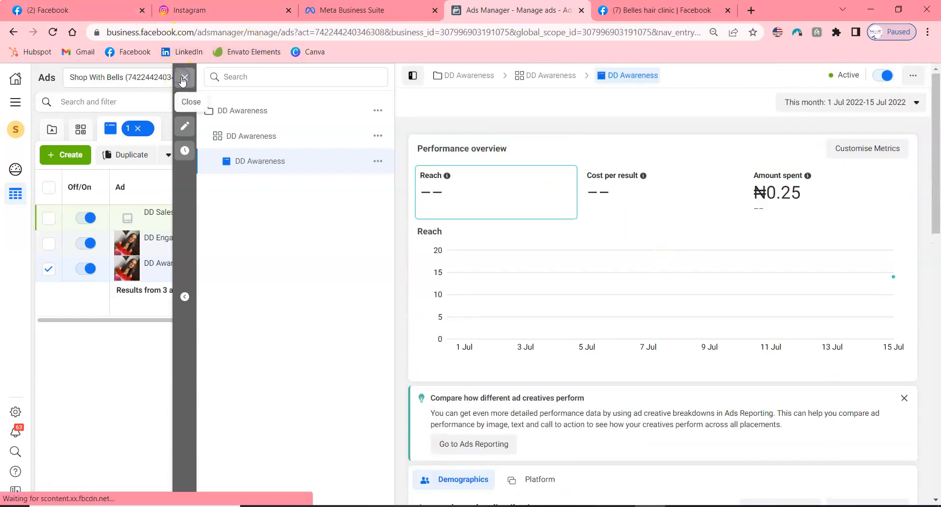